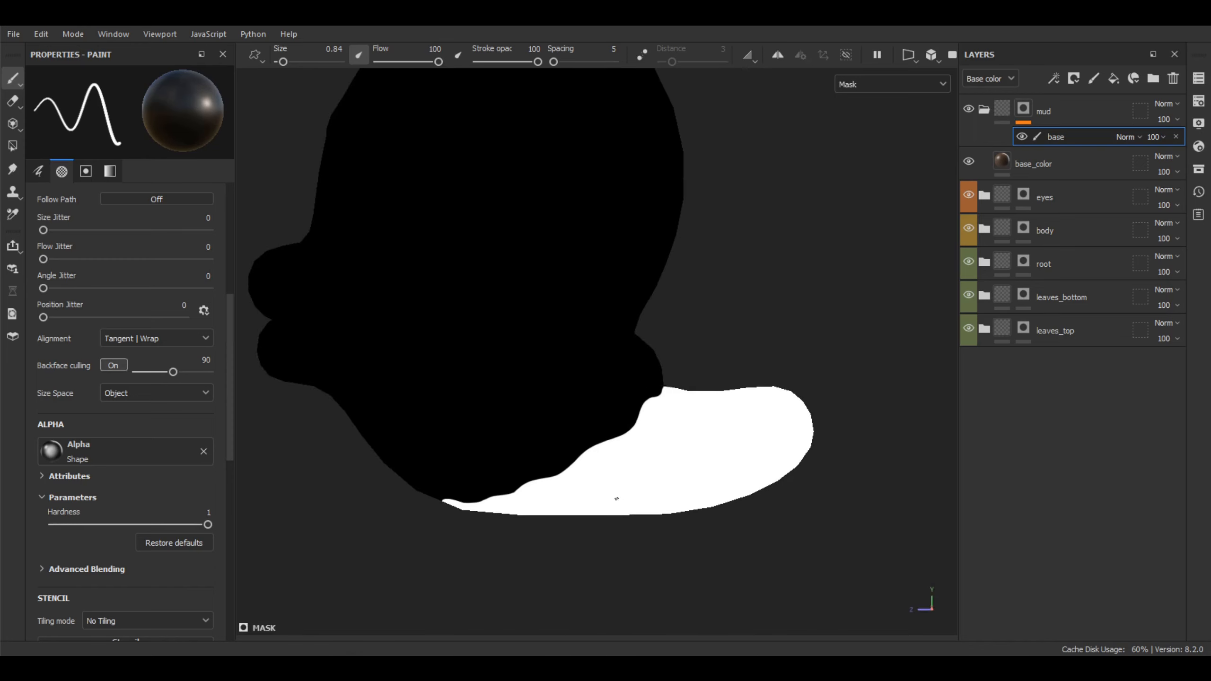
- Display the base color on the model instead of the mud mask
alt+drag(616, 499, 686, 486)
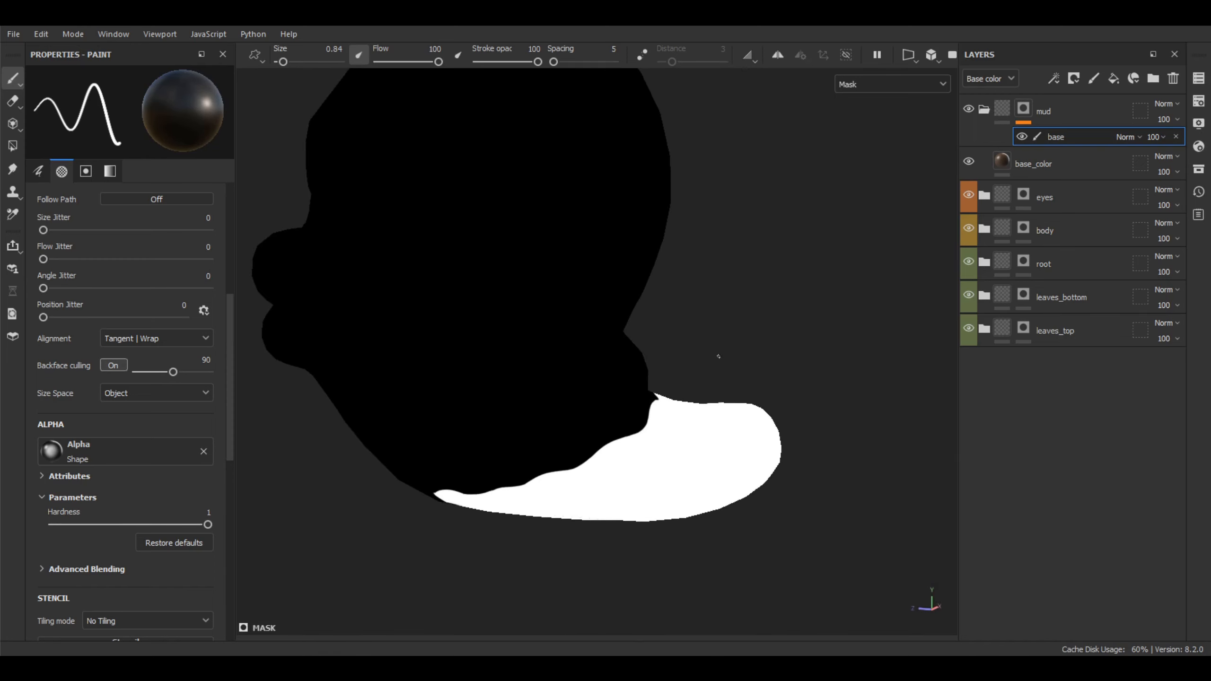
key(c)
alt+drag(717, 360, 649, 406)
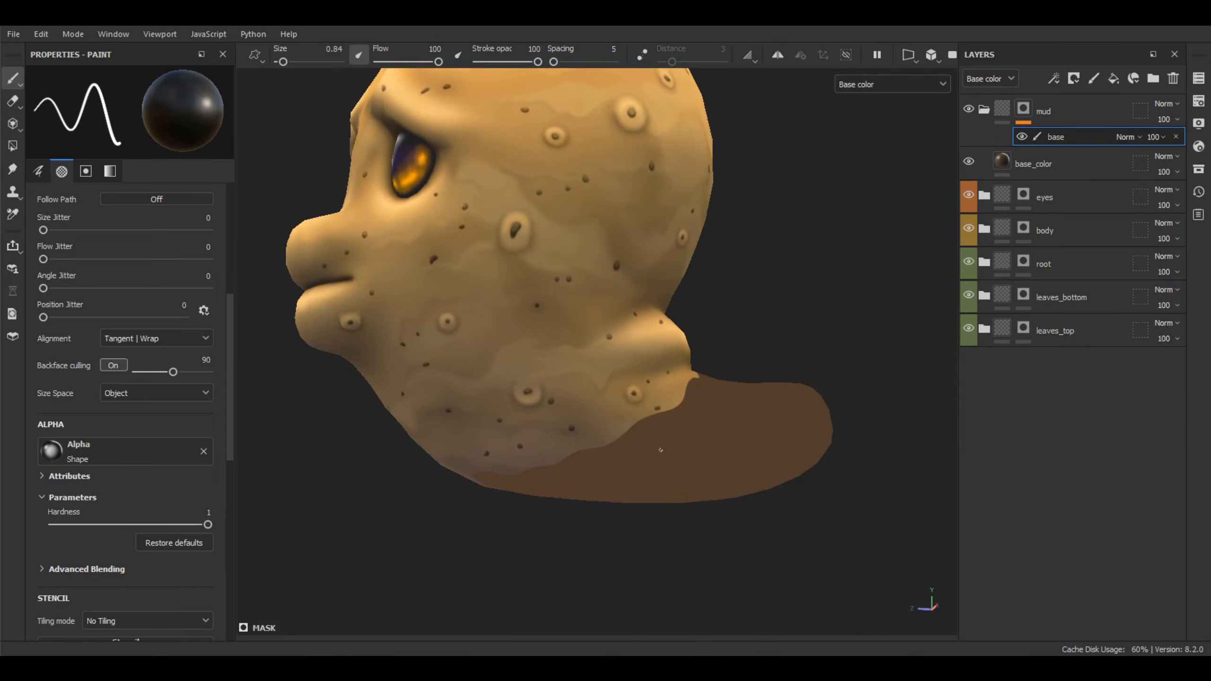
alt+drag(660, 450, 677, 417)
- Add a paint effect to the mud folder's mask and name it fix
click(1024, 109)
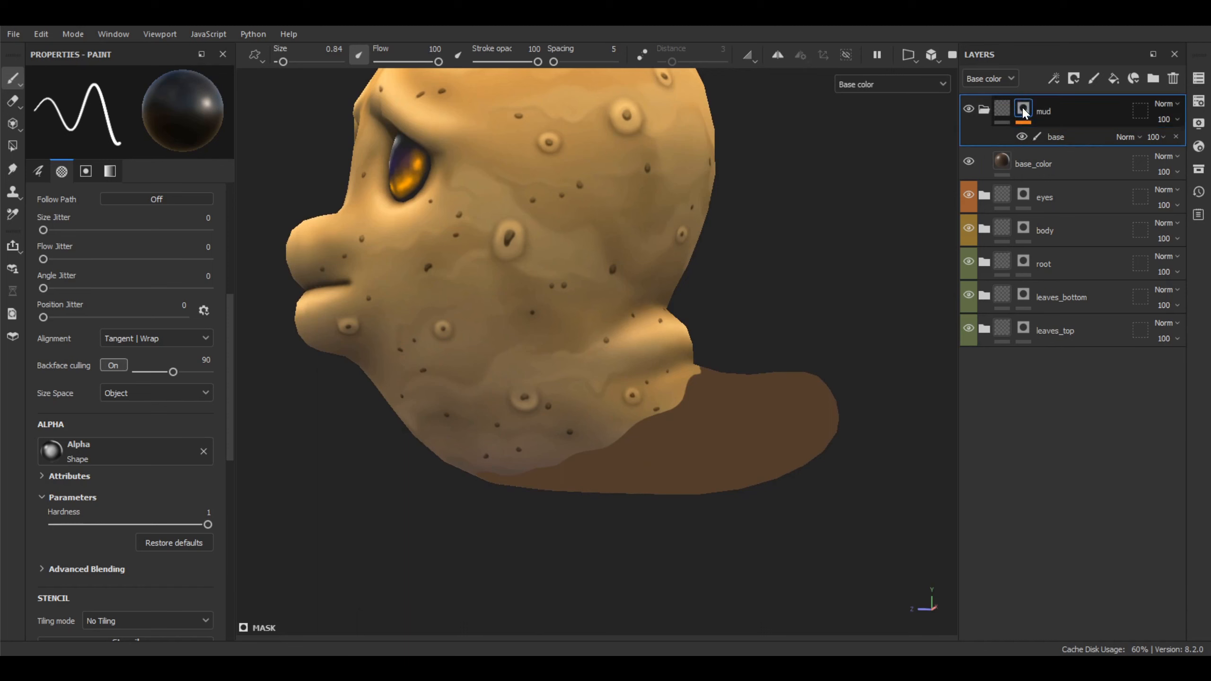
right_click(1024, 111)
click(1060, 483)
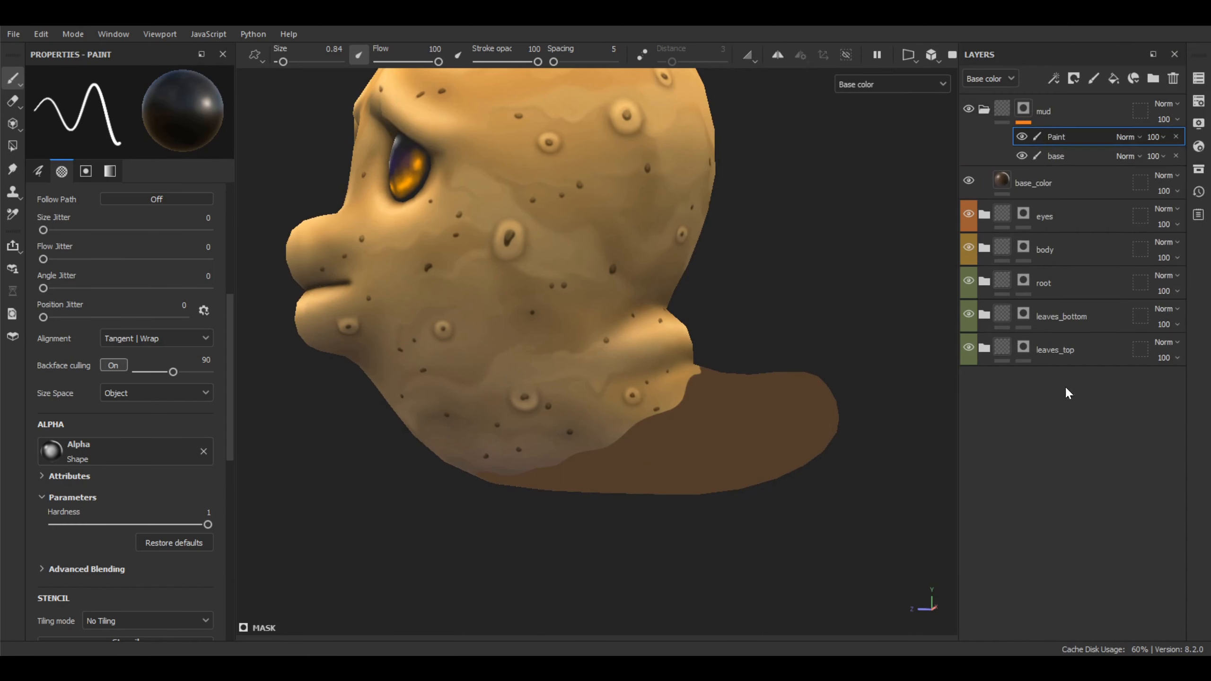
double_click(1058, 137)
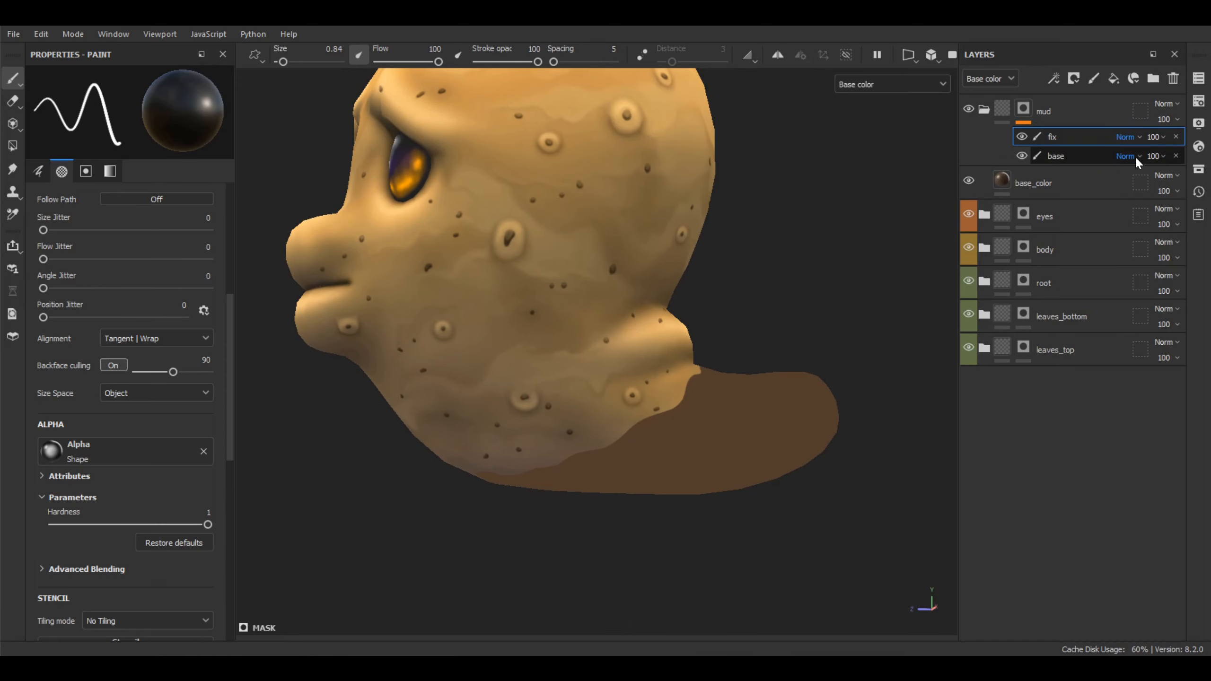
- Choose the Basic Hard brush, set its spacing to 5, and enable lazy mouse with a distance of 6
scroll(674, 410, up, 5)
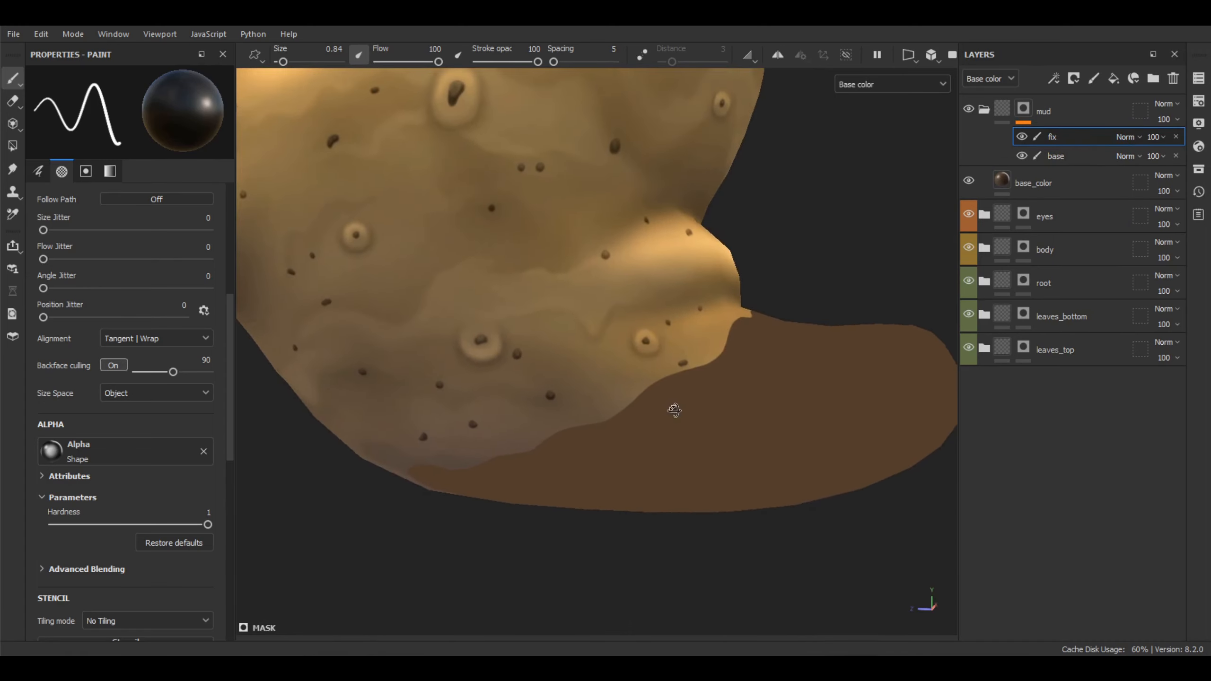
alt+drag(674, 411, 677, 279)
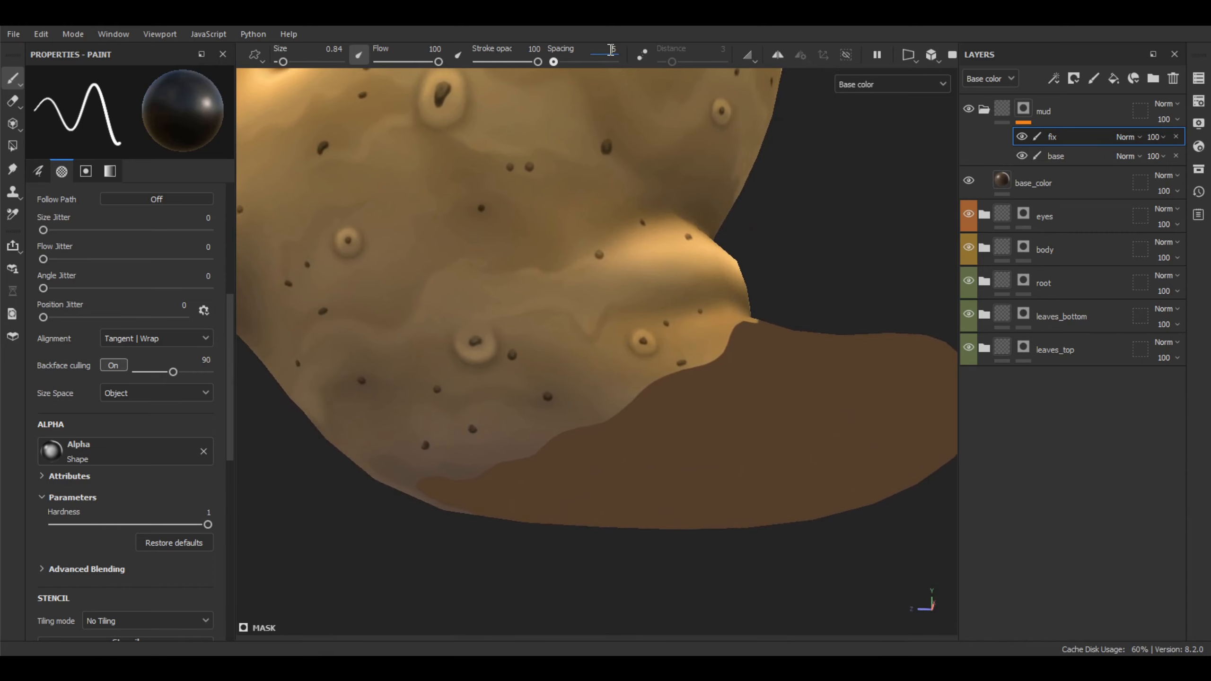
scroll(717, 359, down, 4)
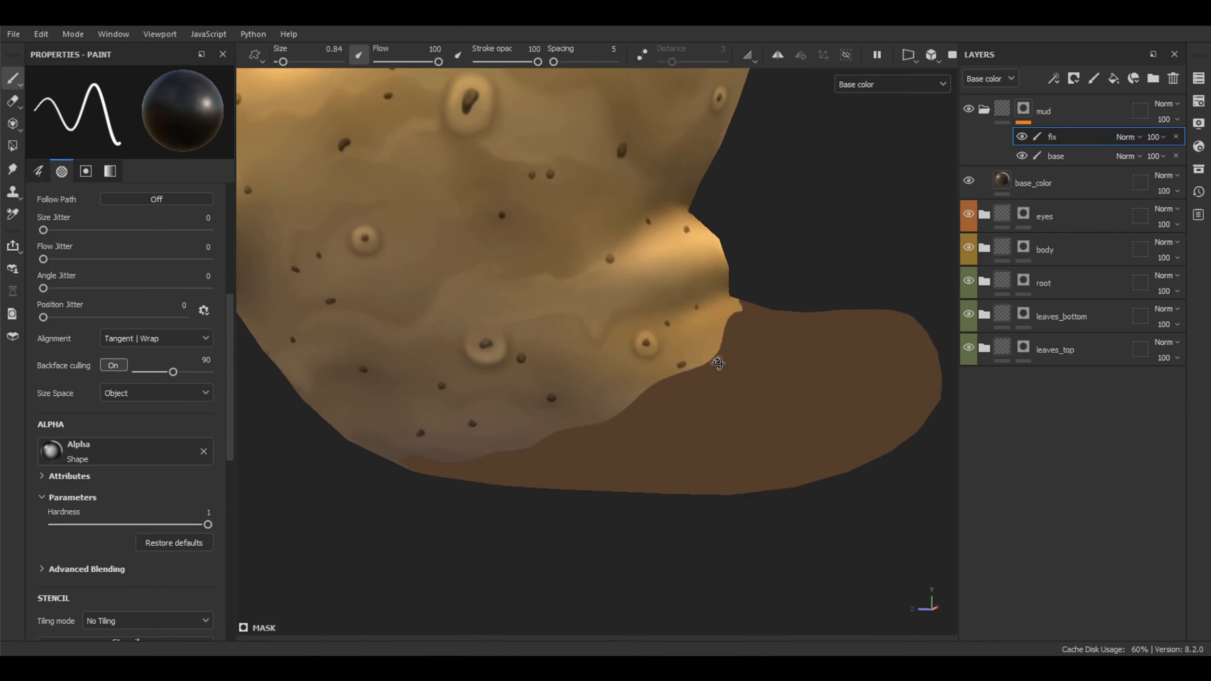
alt+drag(711, 372, 695, 393)
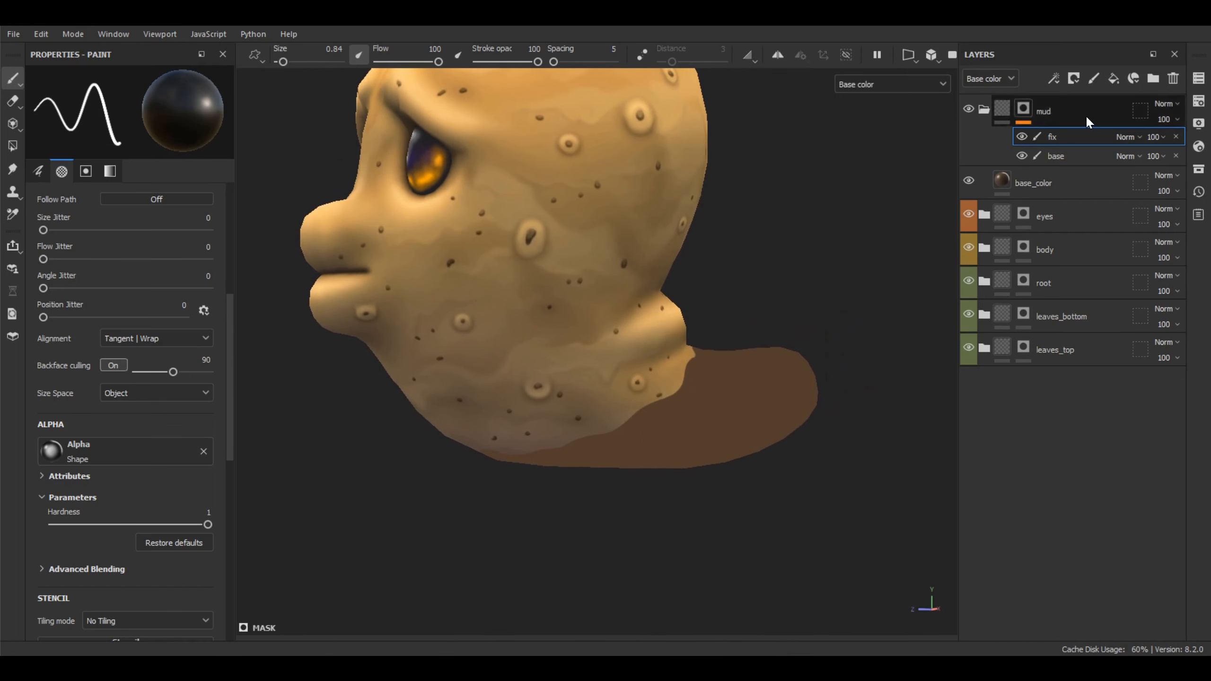
click(1199, 169)
click(618, 506)
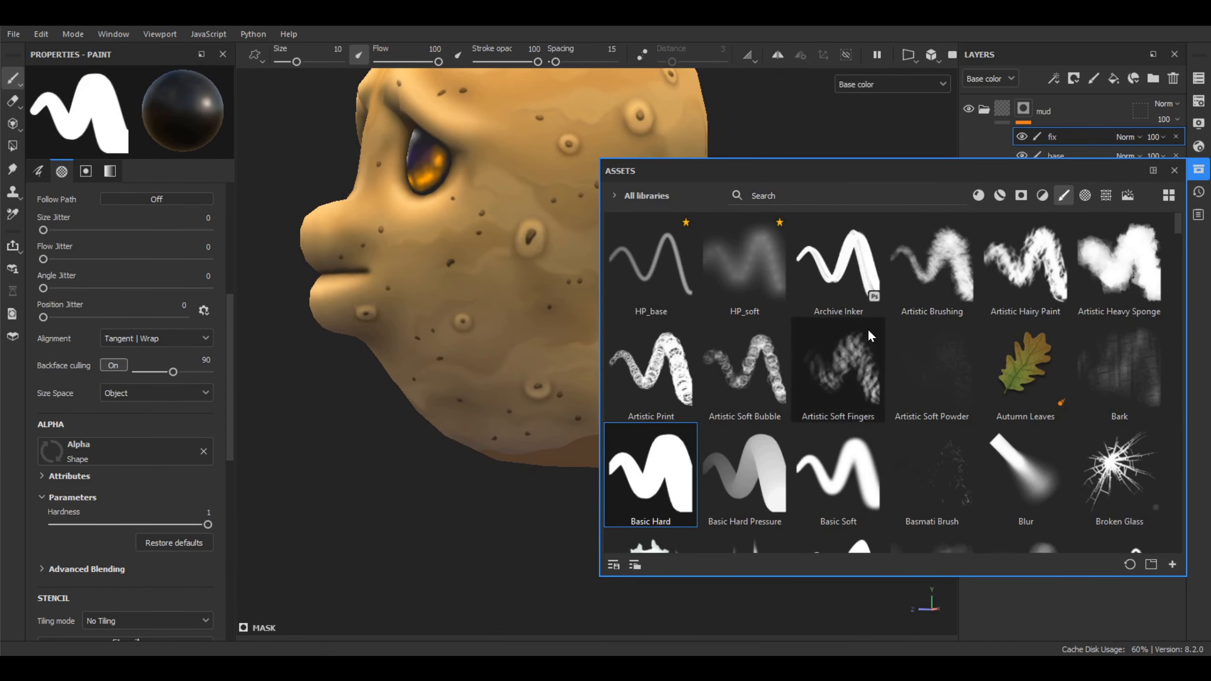
click(1175, 171)
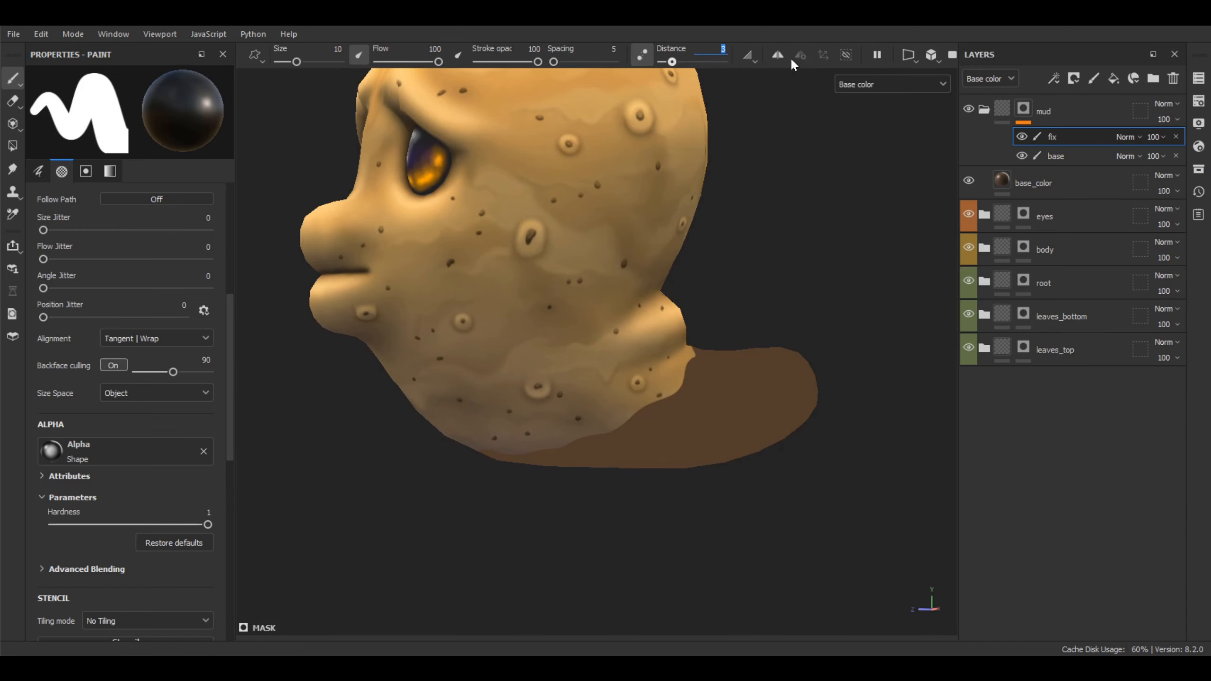
alt+drag(714, 260, 703, 63)
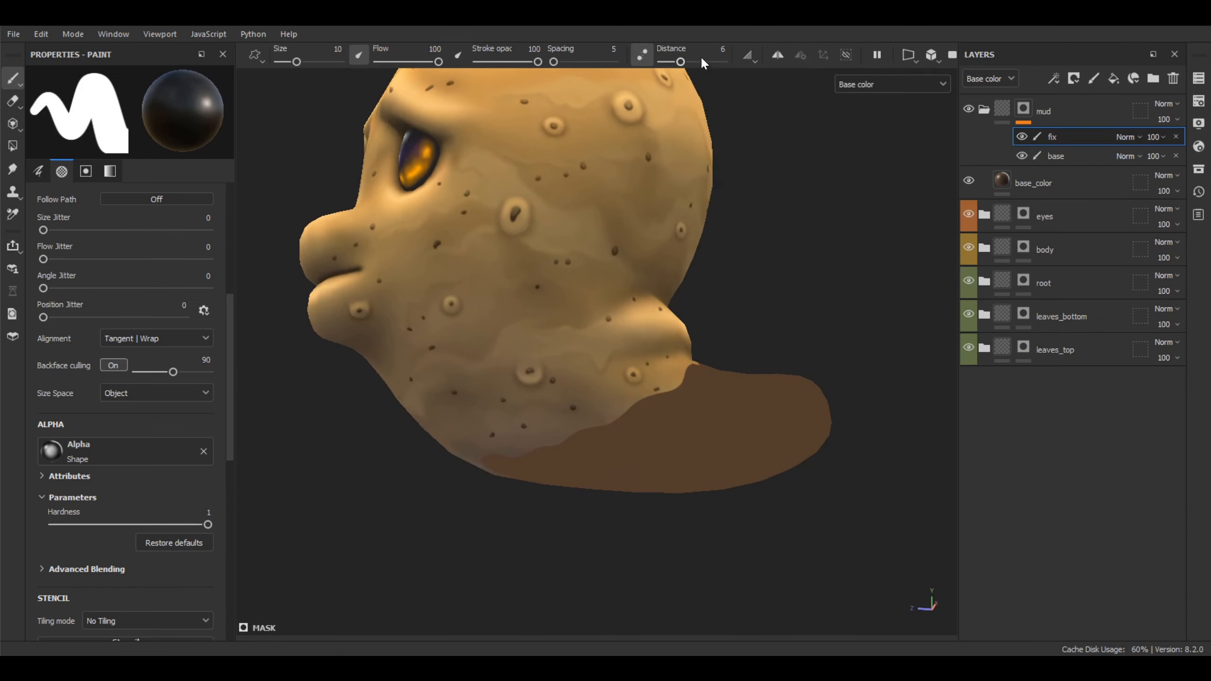
- Paint rounded mud lobes in white along the mud's upper edge on the fix effect, using brush size 2.43
scroll(668, 371, up, 5)
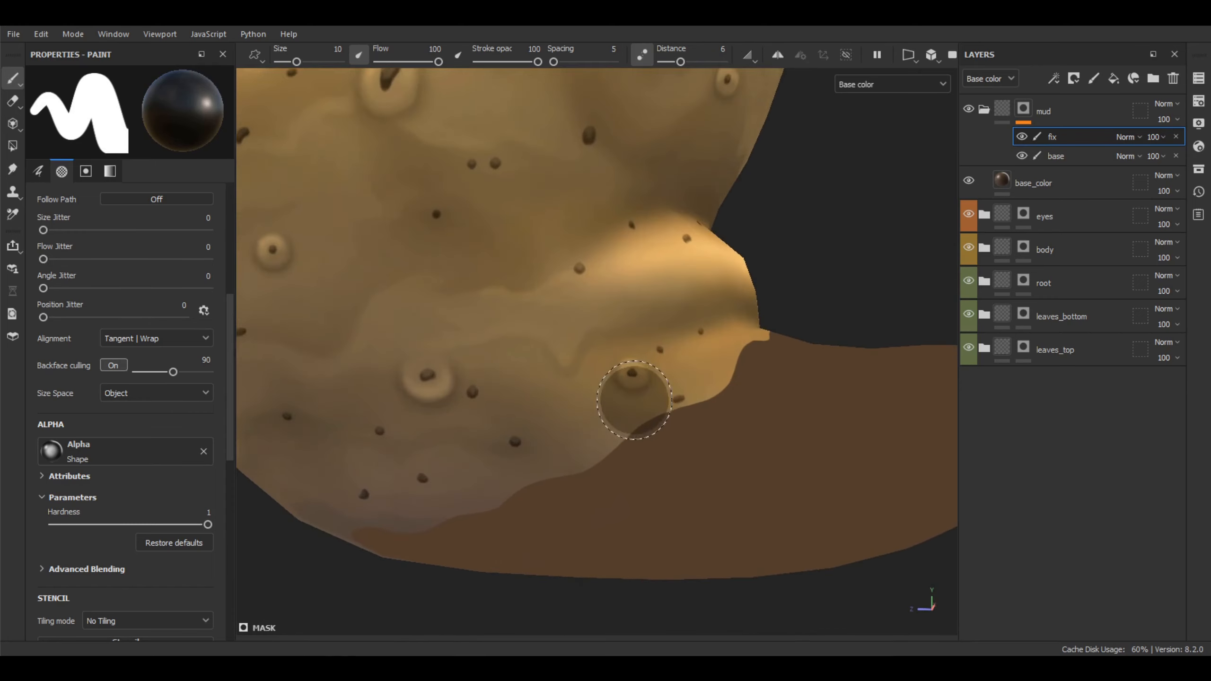
ctrl+right_drag(630, 435, 578, 436)
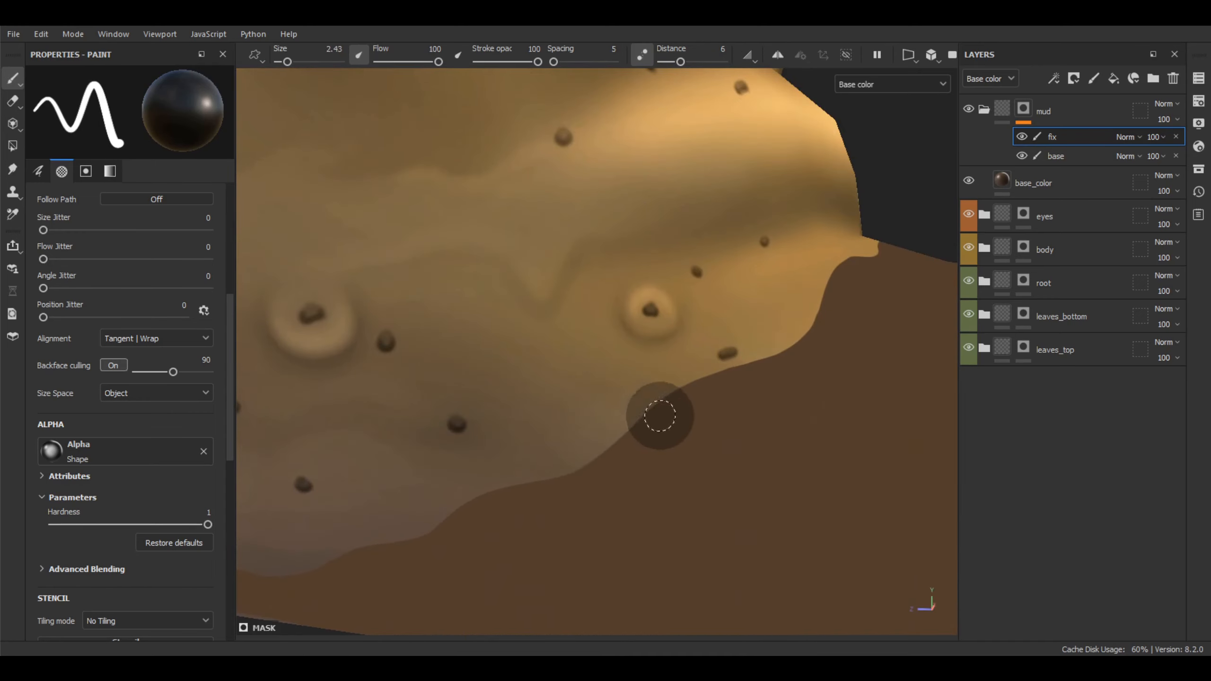
alt+middle_drag(674, 423, 663, 411)
key(ctrl+z)
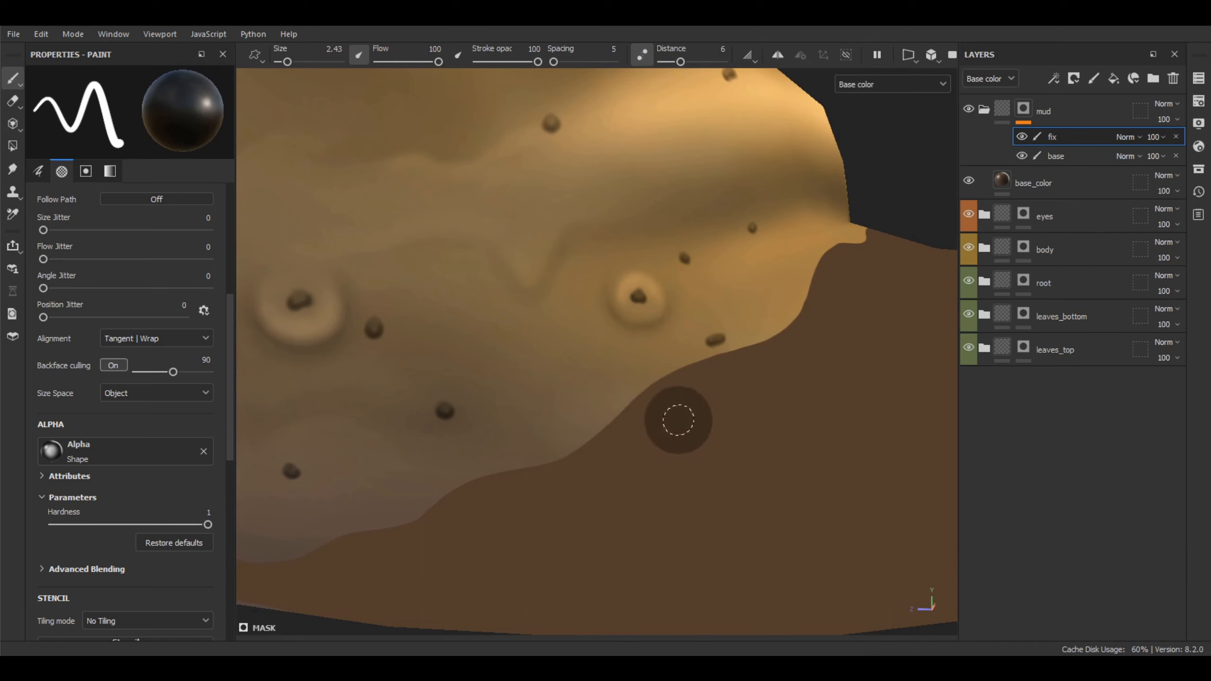
key(x)
mouse_move(624, 398)
mouse_down()
mouse_move(573, 370)
mouse_move(517, 382)
mouse_move(505, 476)
mouse_up()
alt+middle_drag(482, 506, 507, 430)
mouse_move(507, 430)
mouse_down()
mouse_move(574, 378)
mouse_move(618, 408)
mouse_move(662, 411)
mouse_up()
alt+middle_drag(668, 430, 768, 360)
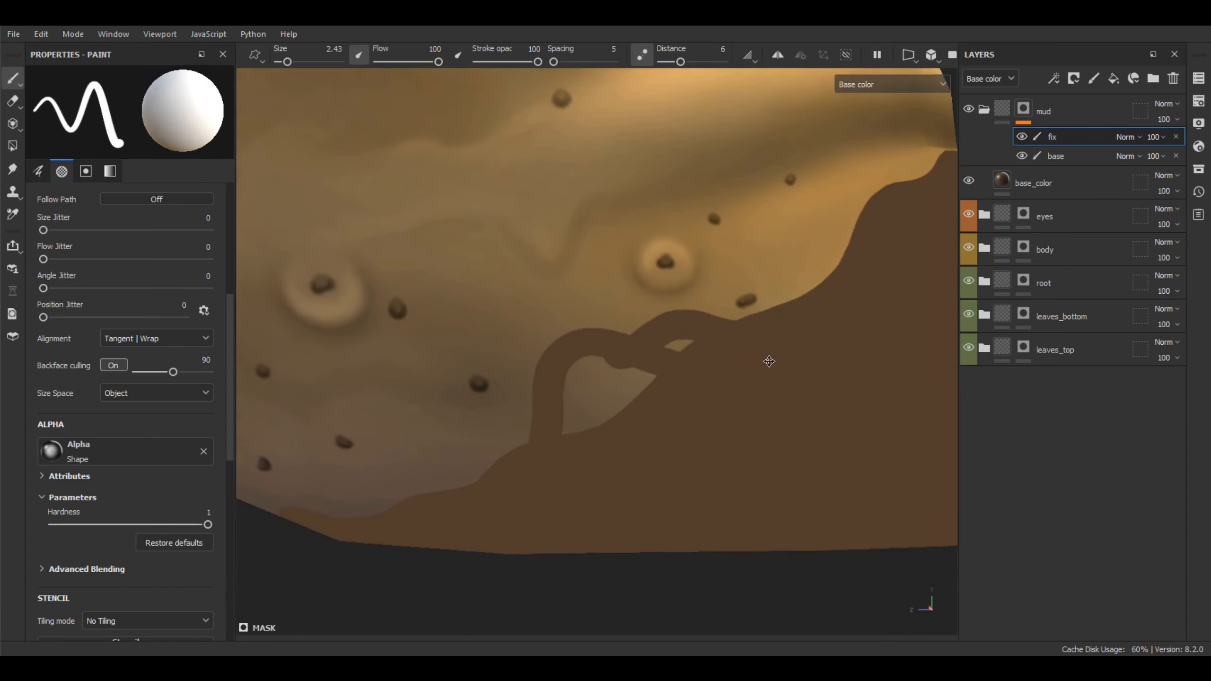
alt+drag(768, 360, 810, 337)
mouse_move(601, 411)
mouse_down()
mouse_move(549, 387)
mouse_move(500, 387)
mouse_move(475, 425)
mouse_move(472, 470)
mouse_move(478, 454)
mouse_move(621, 454)
mouse_move(584, 419)
mouse_move(552, 411)
mouse_move(485, 444)
mouse_up()
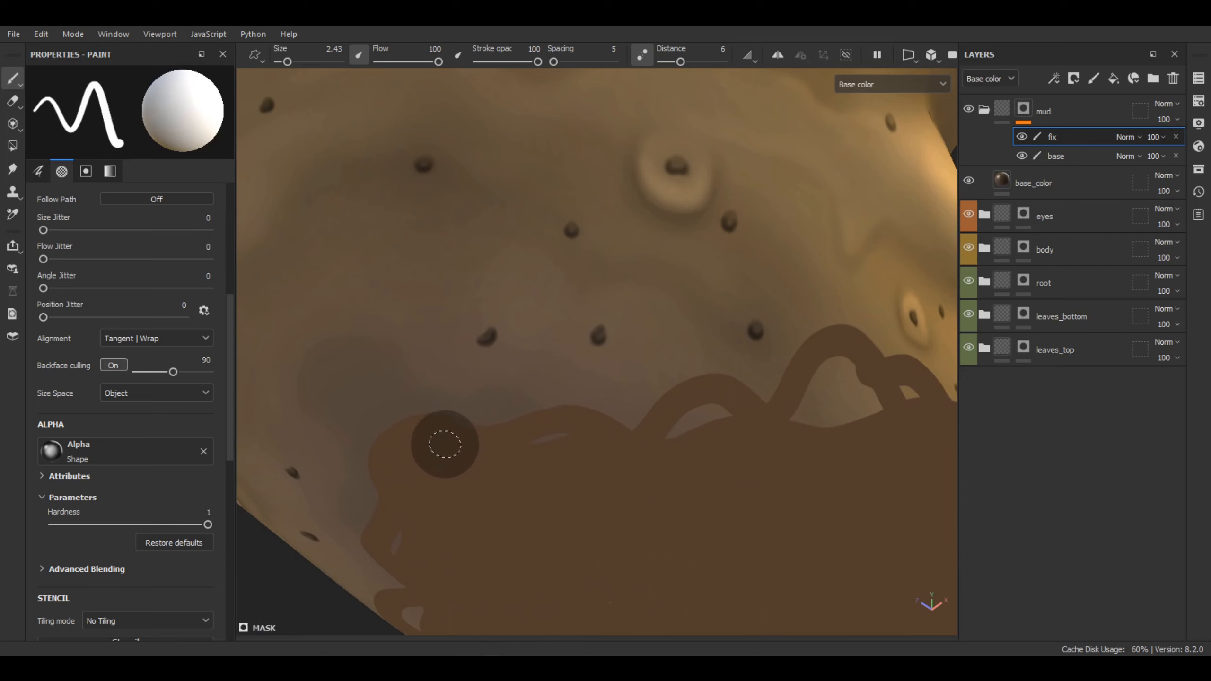
- Smooth the junctions and contour of the lobed mud edge with smaller brush sizes, 0.88 and 1.2
mouse_move(441, 441)
alt+right_down()
mouse_move(621, 428)
mouse_move(590, 398)
alt+right_up()
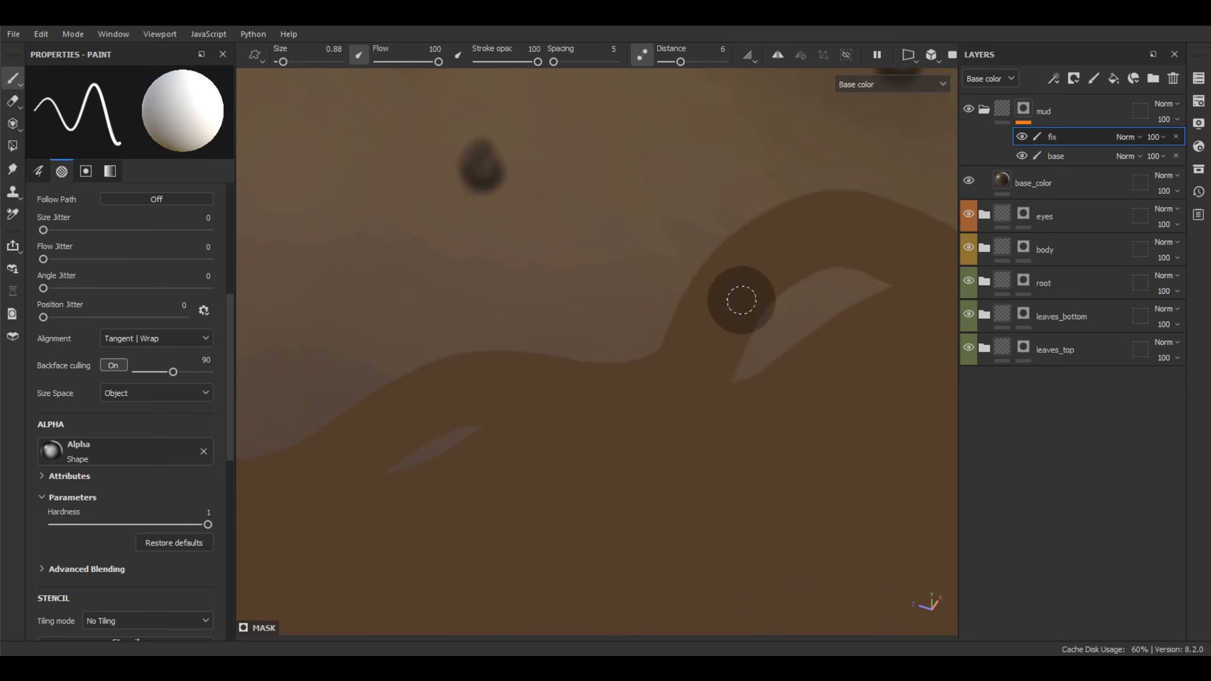
mouse_move(735, 298)
alt+mouse_down()
mouse_move(503, 354)
mouse_move(610, 328)
alt+mouse_up()
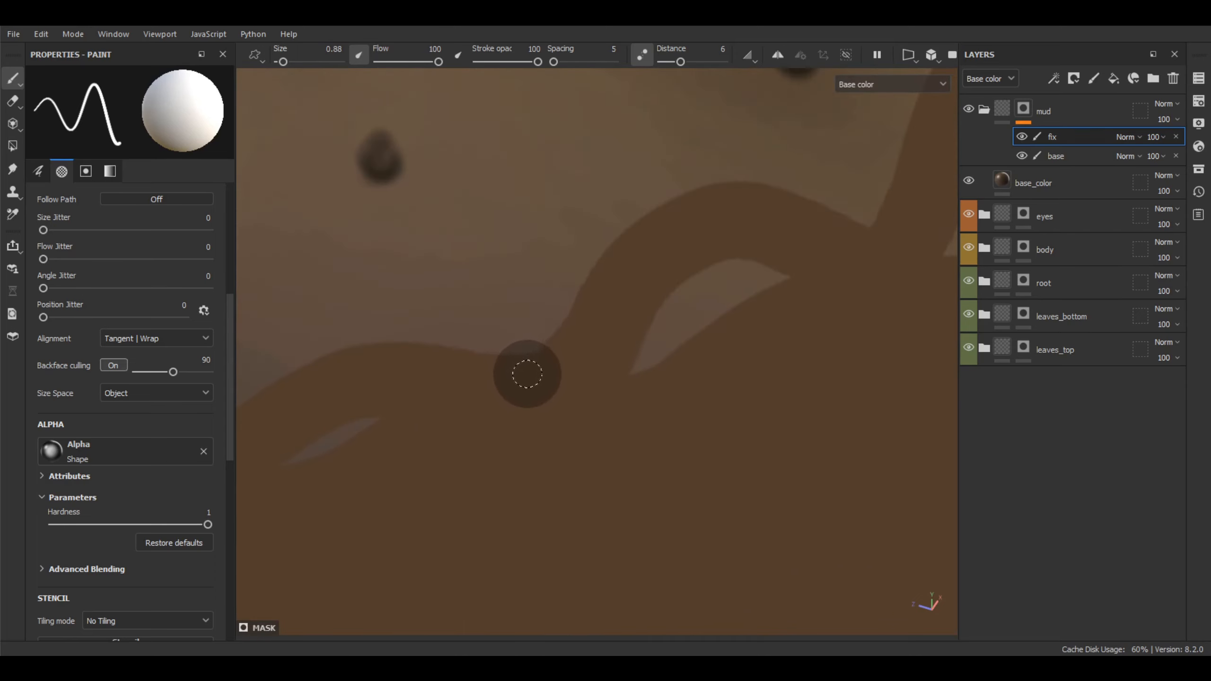
alt+drag(738, 298, 396, 402)
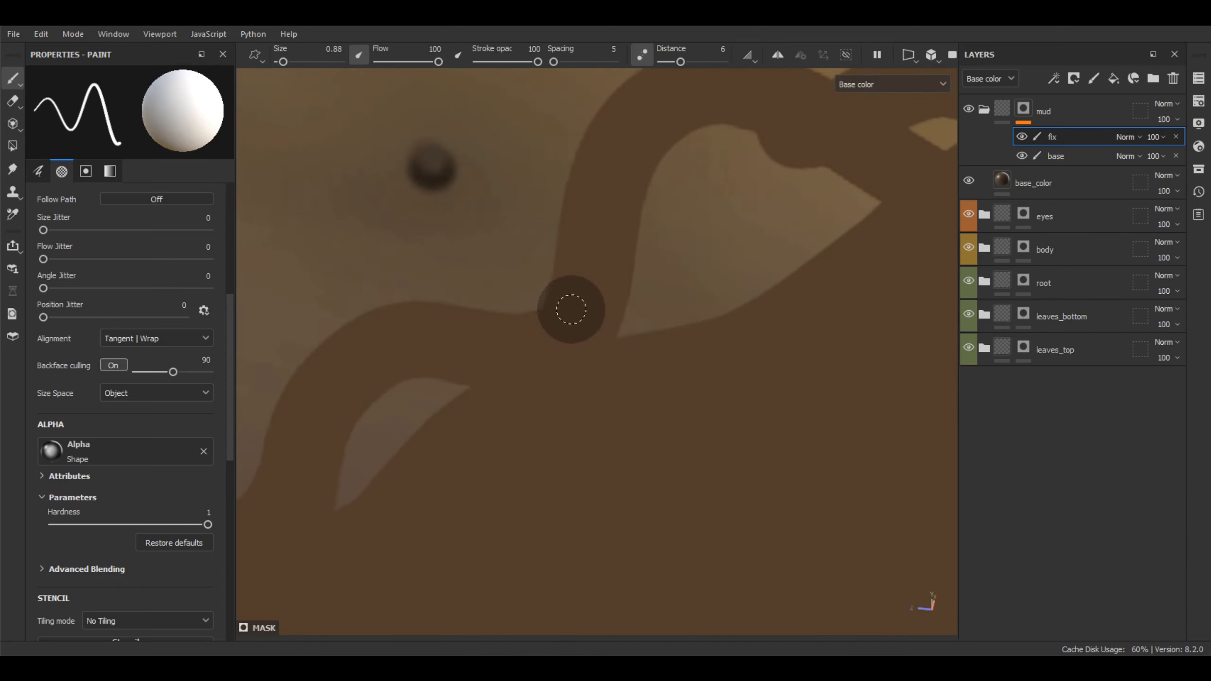
alt+middle_drag(635, 233, 354, 481)
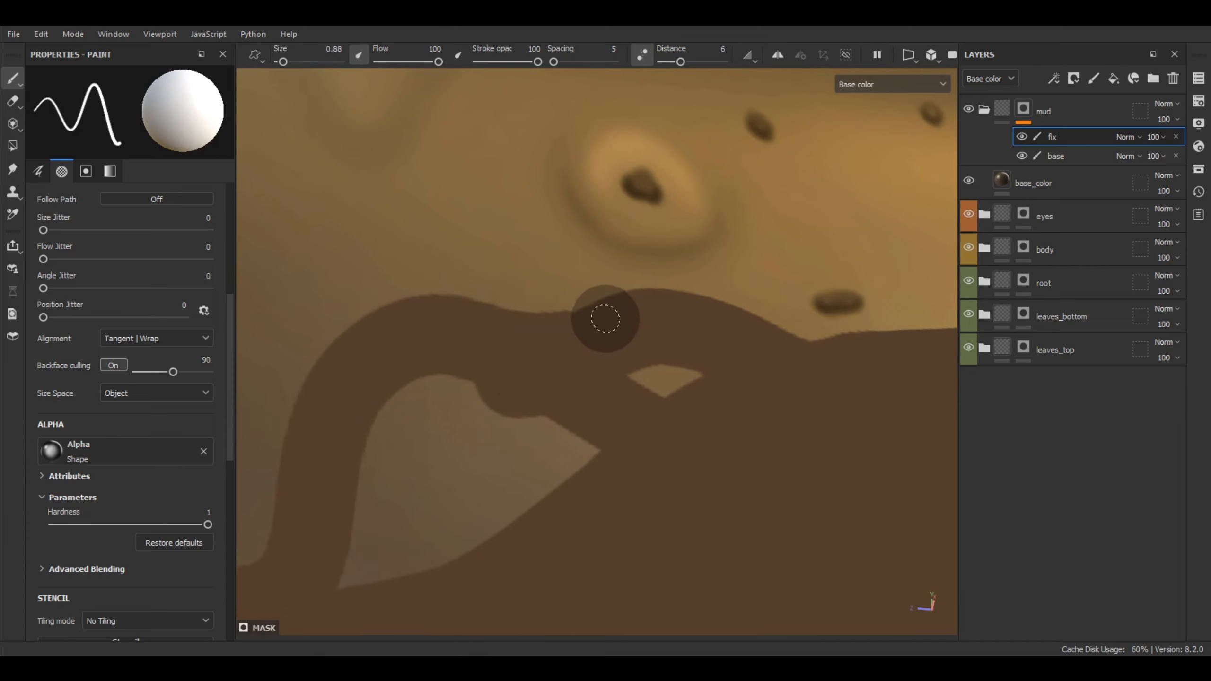
alt+middle_drag(649, 311, 611, 336)
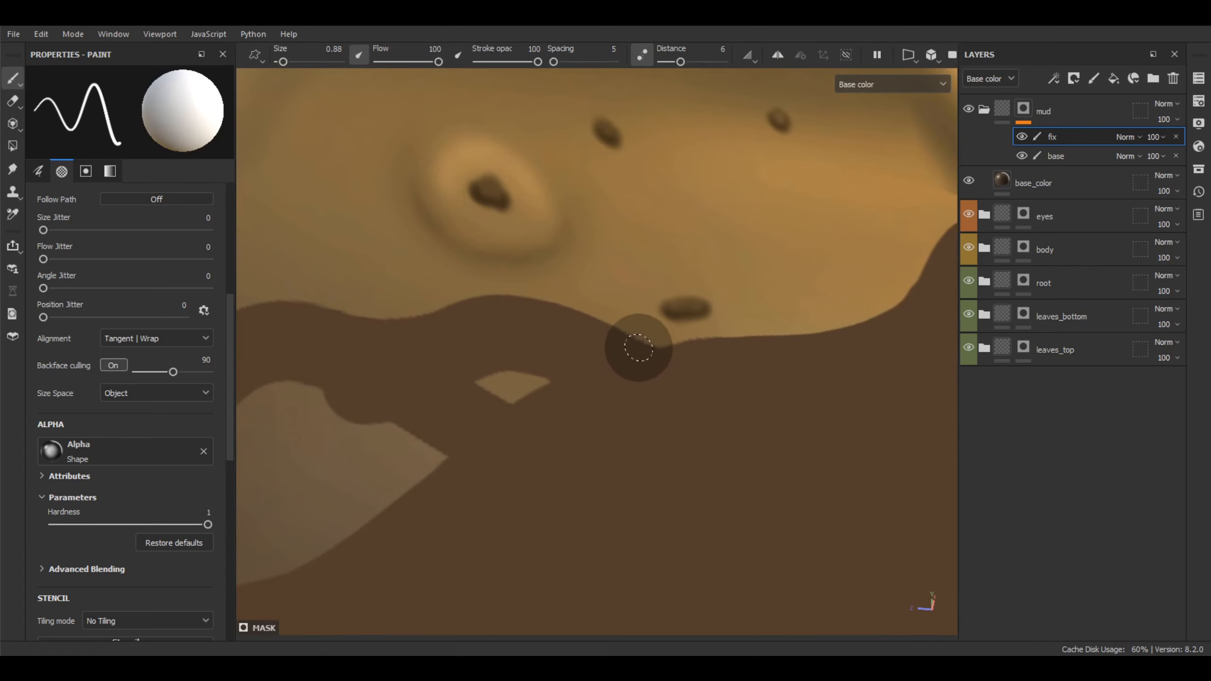
alt+middle_drag(684, 346, 501, 399)
mouse_move(502, 399)
alt+mouse_down()
mouse_move(502, 425)
mouse_move(467, 379)
mouse_move(534, 394)
mouse_move(570, 384)
mouse_move(668, 321)
alt+mouse_up()
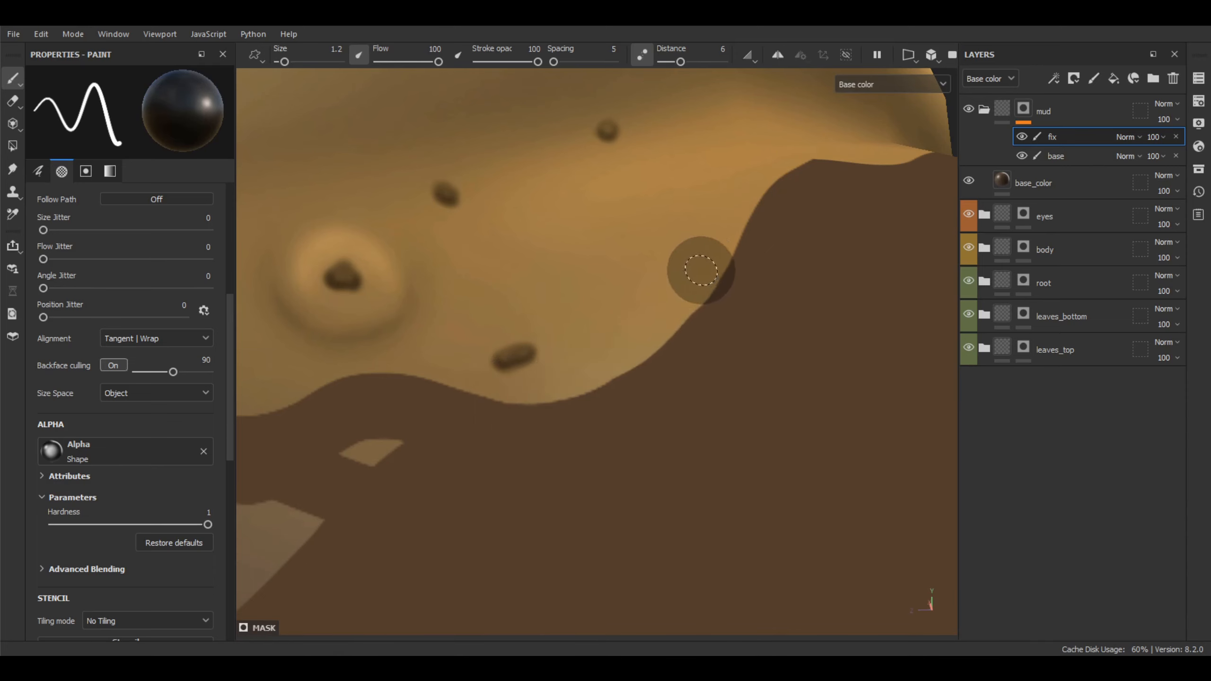
alt+right_drag(701, 270, 700, 324)
alt+drag(701, 324, 735, 340)
- Turn off lazy mouse and fill the gaps inside the mud lobes with brush size 2.17
alt+middle_drag(496, 389, 554, 373)
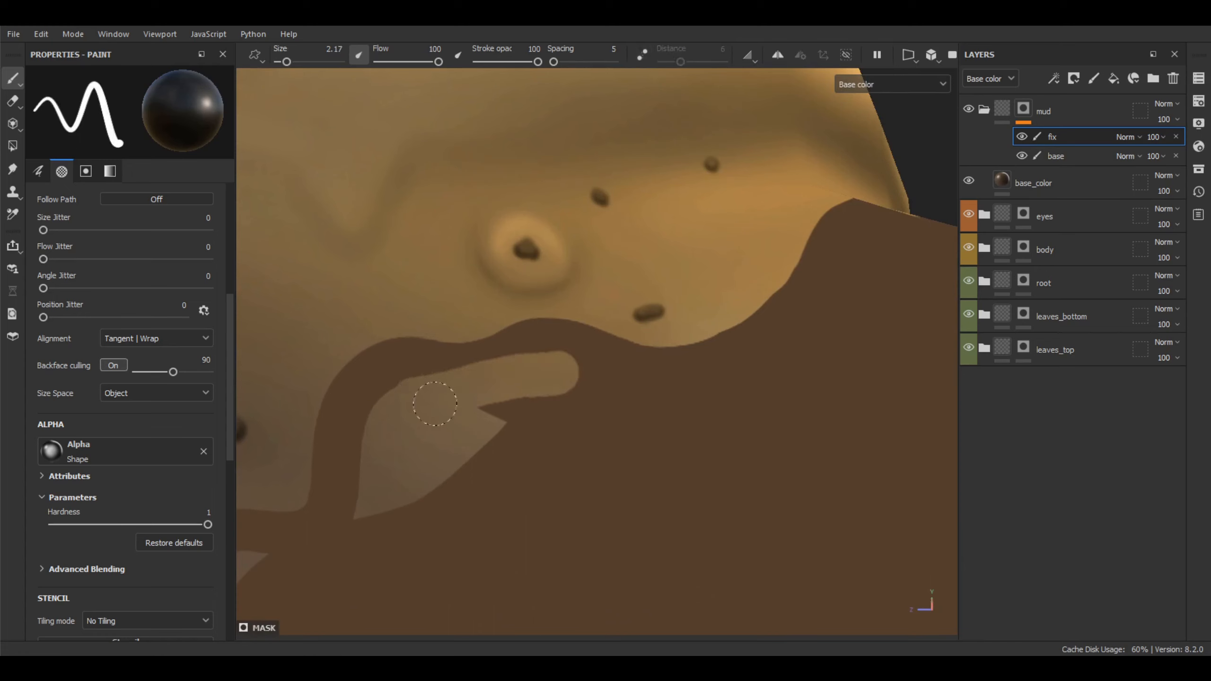
drag(473, 408, 377, 417)
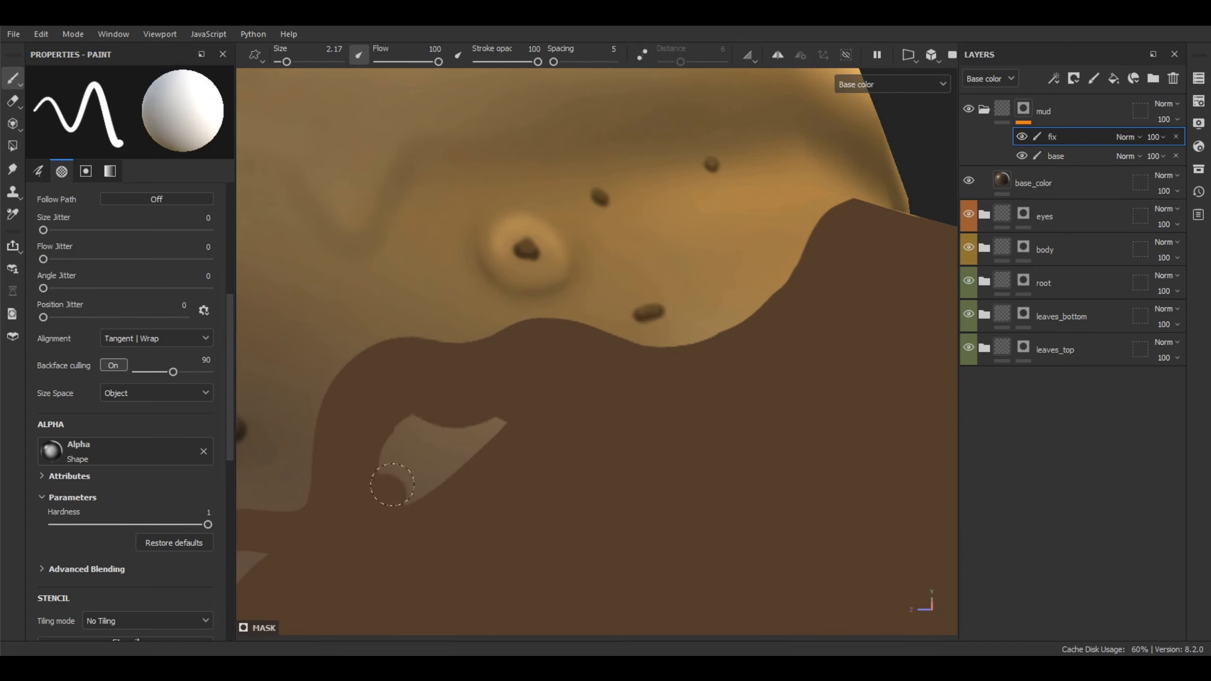
drag(392, 484, 414, 473)
scroll(531, 479, down, 5)
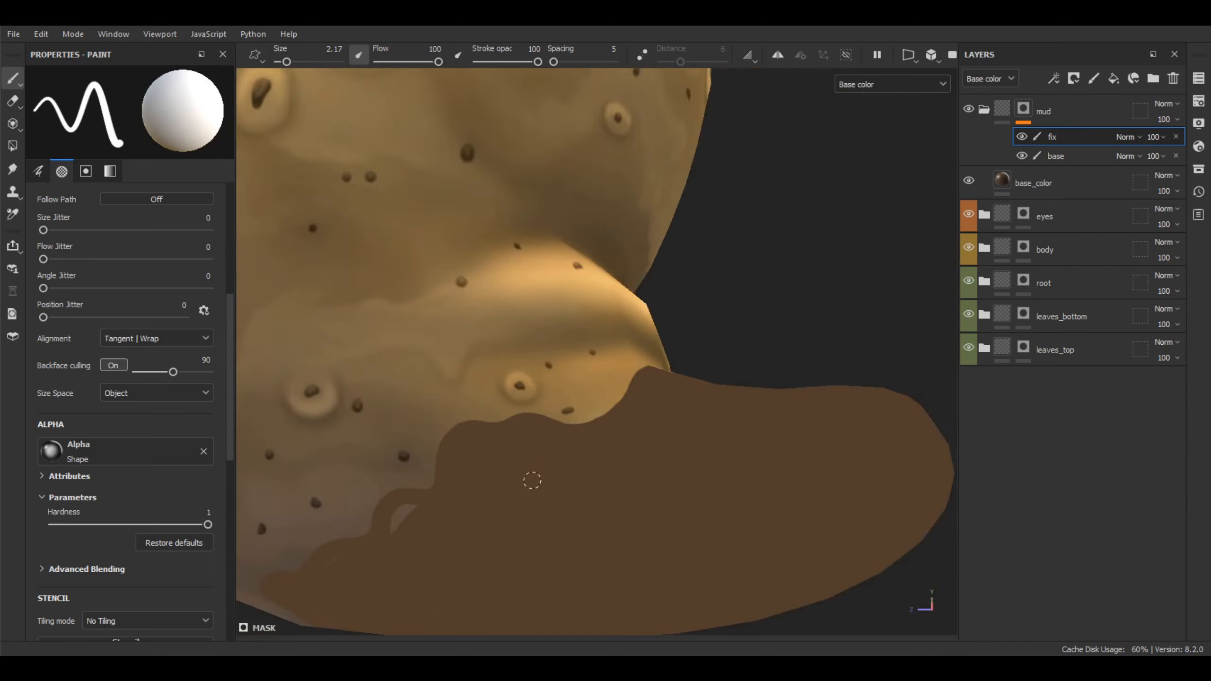
alt+drag(533, 481, 619, 347)
scroll(537, 380, up, 2)
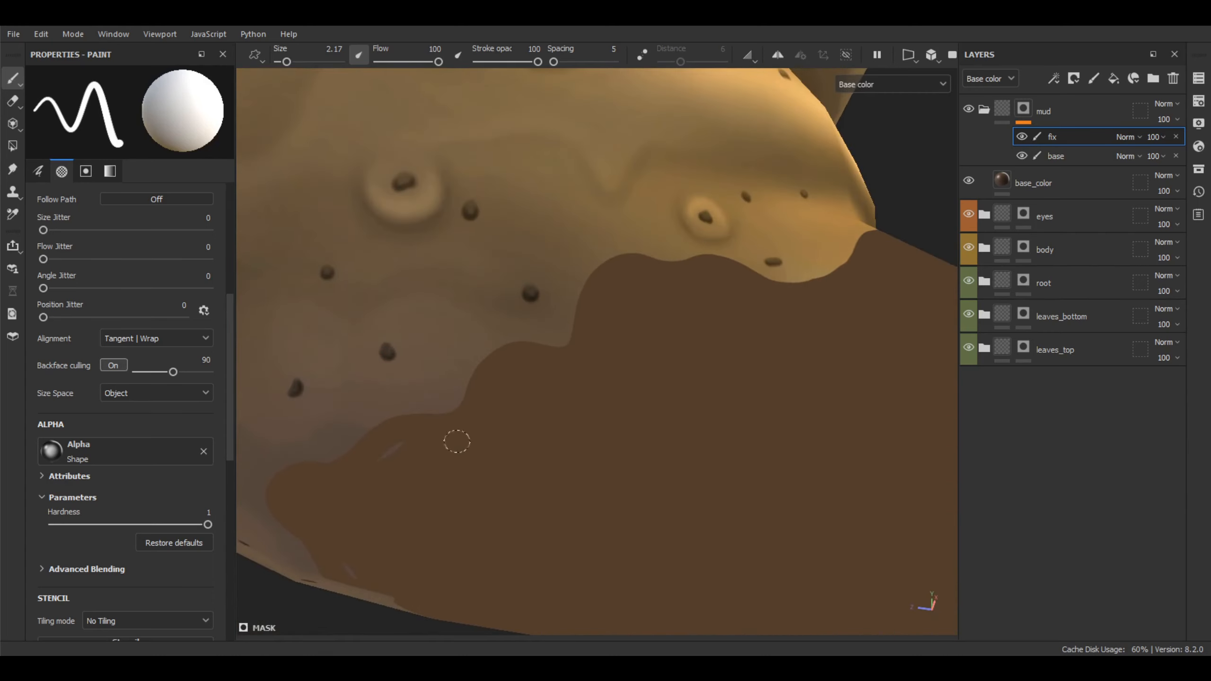
alt+drag(617, 452, 703, 460)
- Paint two isolated mud spots above the edge below the rear bulge with brush size 1.07, redrawing the larger one
scroll(658, 400, down, 4)
scroll(719, 403, down, 3)
alt+drag(719, 403, 563, 426)
scroll(669, 440, up, 6)
alt+middle_drag(562, 426, 451, 495)
alt+drag(591, 415, 615, 387)
scroll(616, 385, up, 3)
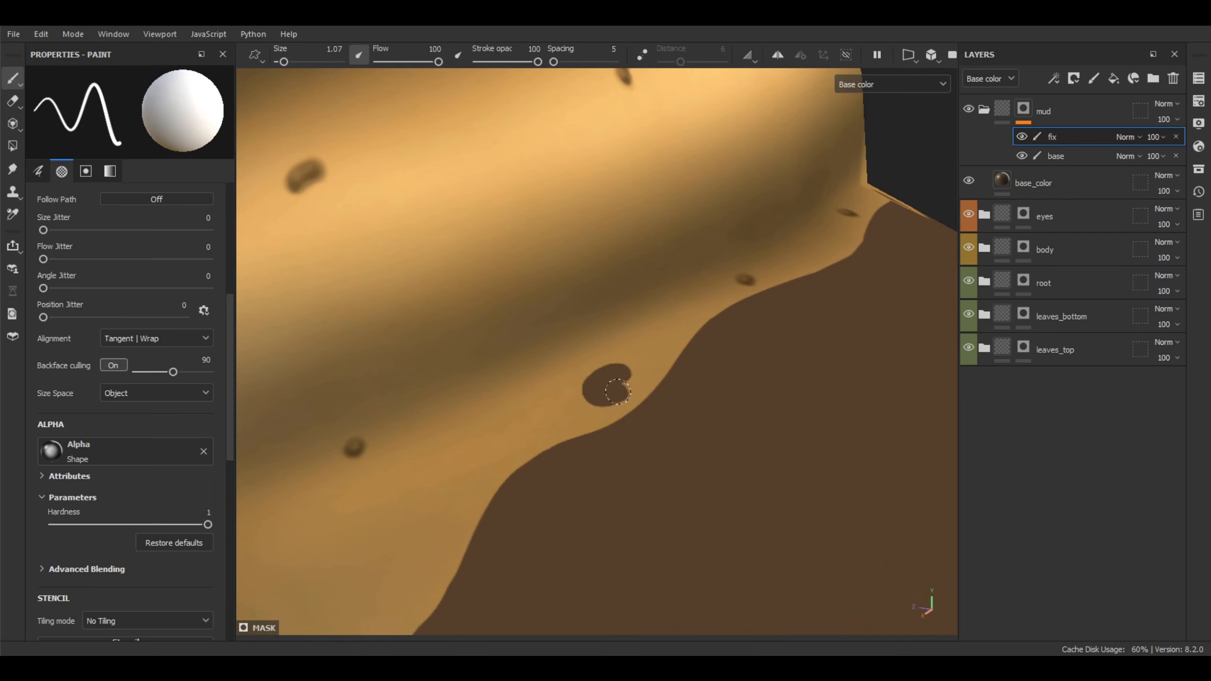
alt+drag(593, 388, 636, 377)
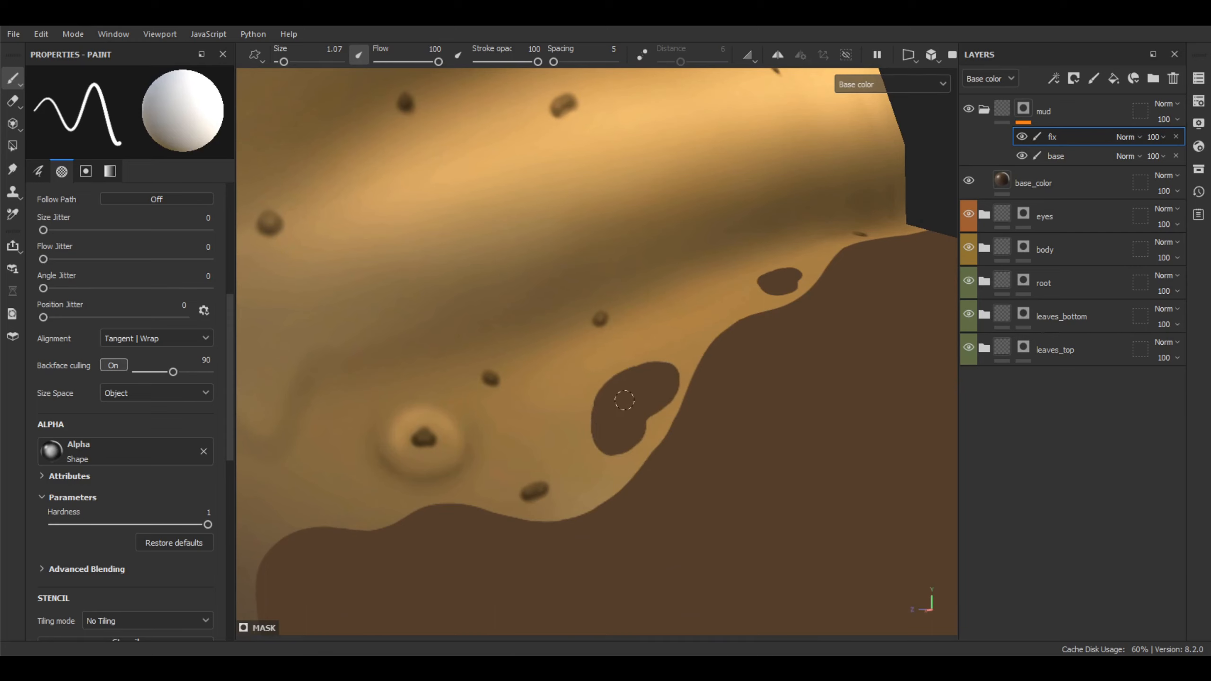
alt+drag(624, 401, 701, 378)
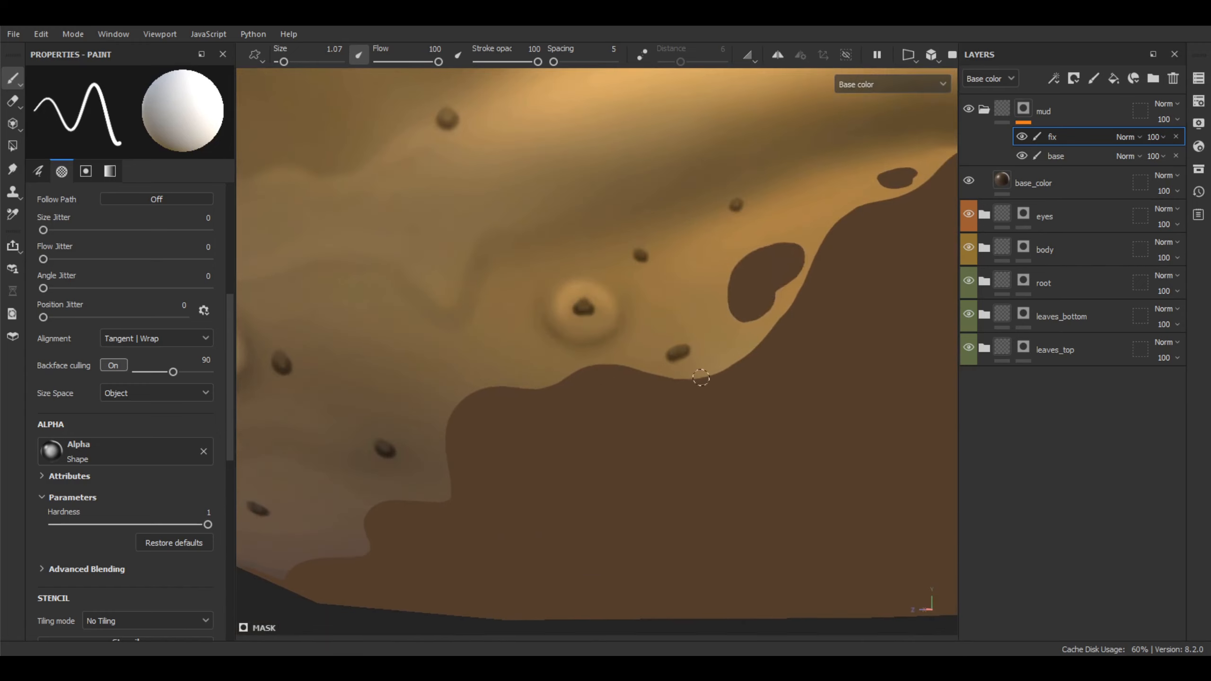
key(ctrl+z)
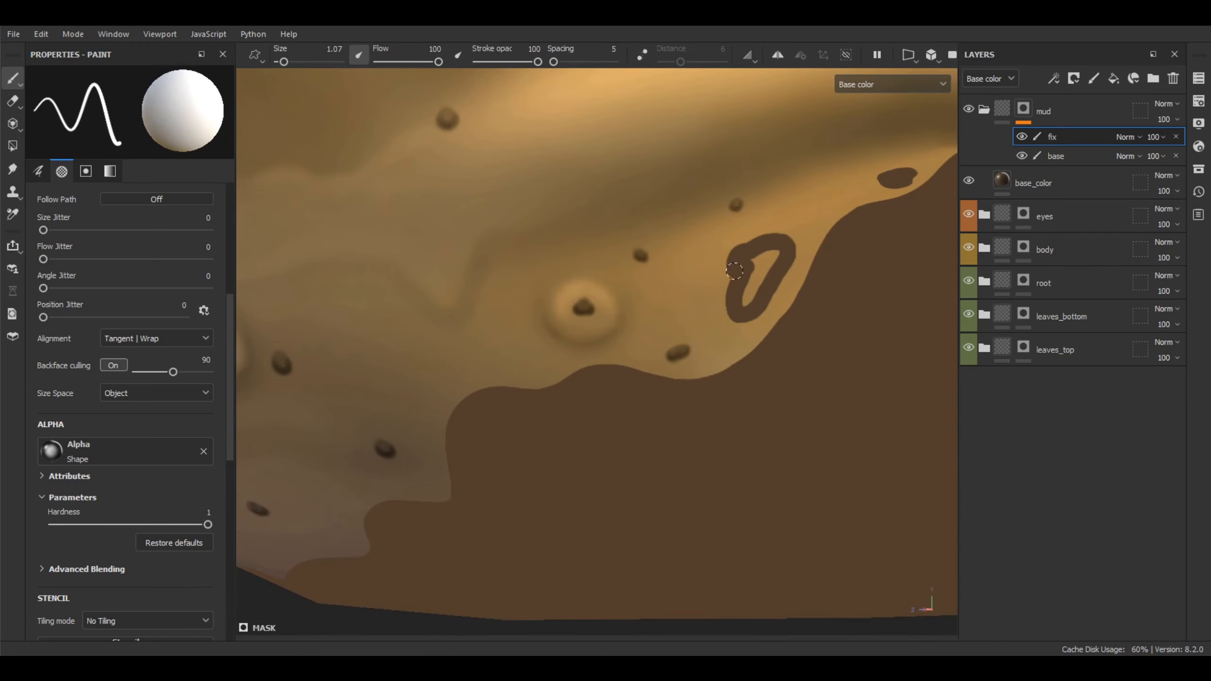
- Paint three more isolated mud spots above the lobed edge, continuing along the underside toward the face
alt+drag(746, 302, 621, 298)
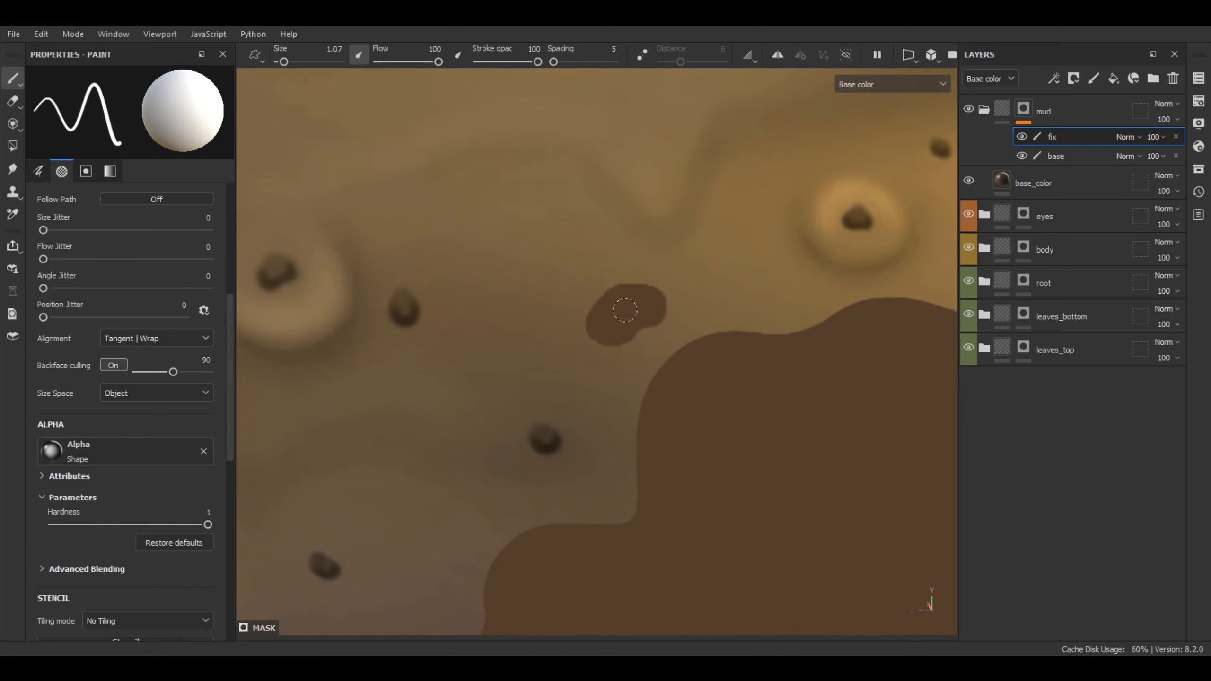
alt+drag(624, 310, 583, 330)
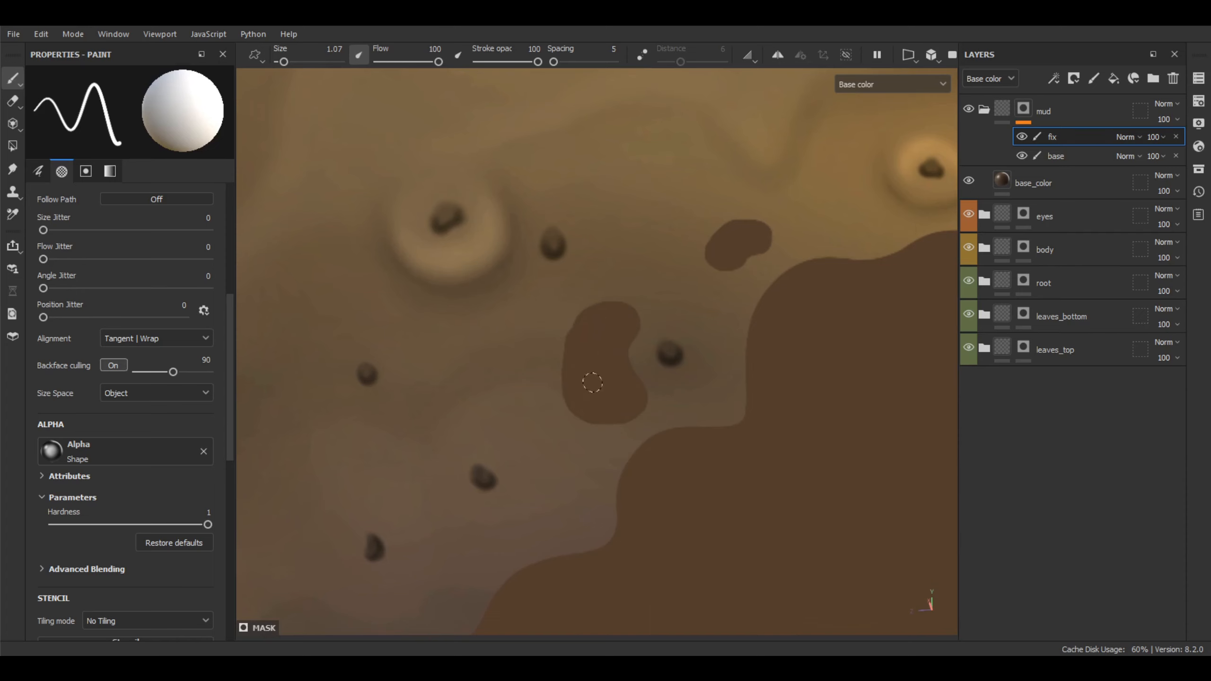
scroll(638, 349, down, 5)
alt+drag(689, 401, 610, 425)
scroll(611, 424, up, 5)
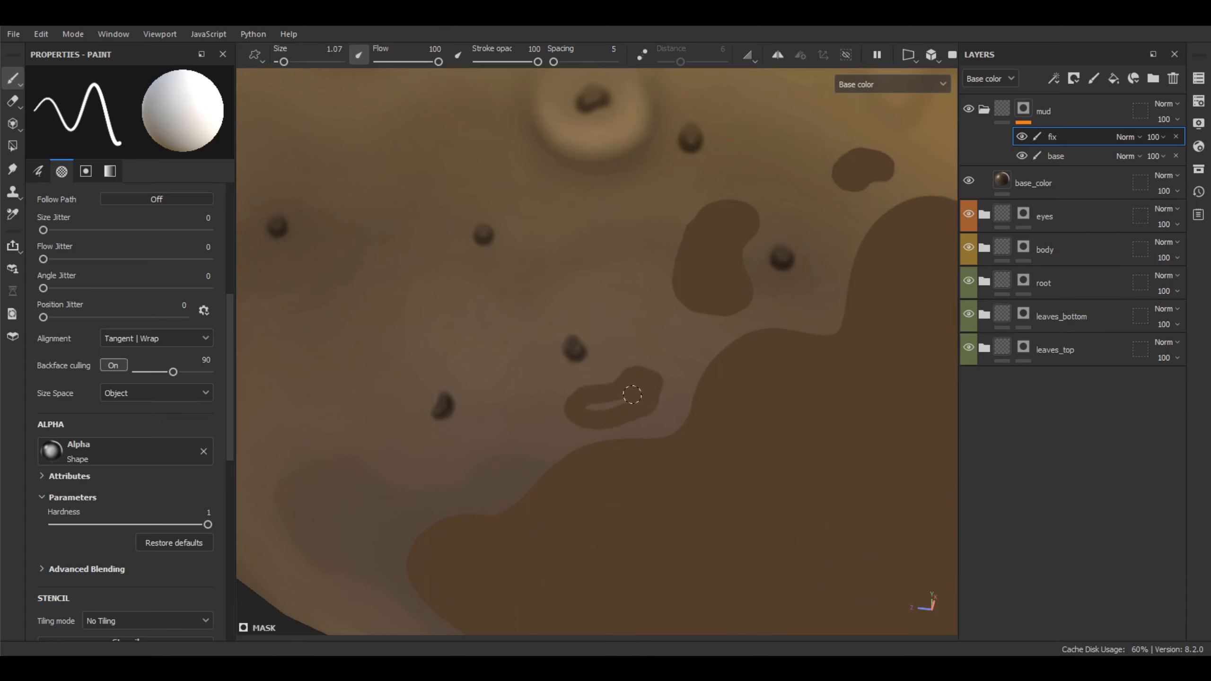
scroll(658, 390, down, 5)
mouse_move(789, 387)
alt+mouse_down()
mouse_move(816, 408)
mouse_move(522, 493)
mouse_move(585, 470)
alt+mouse_up()
scroll(584, 470, down, 5)
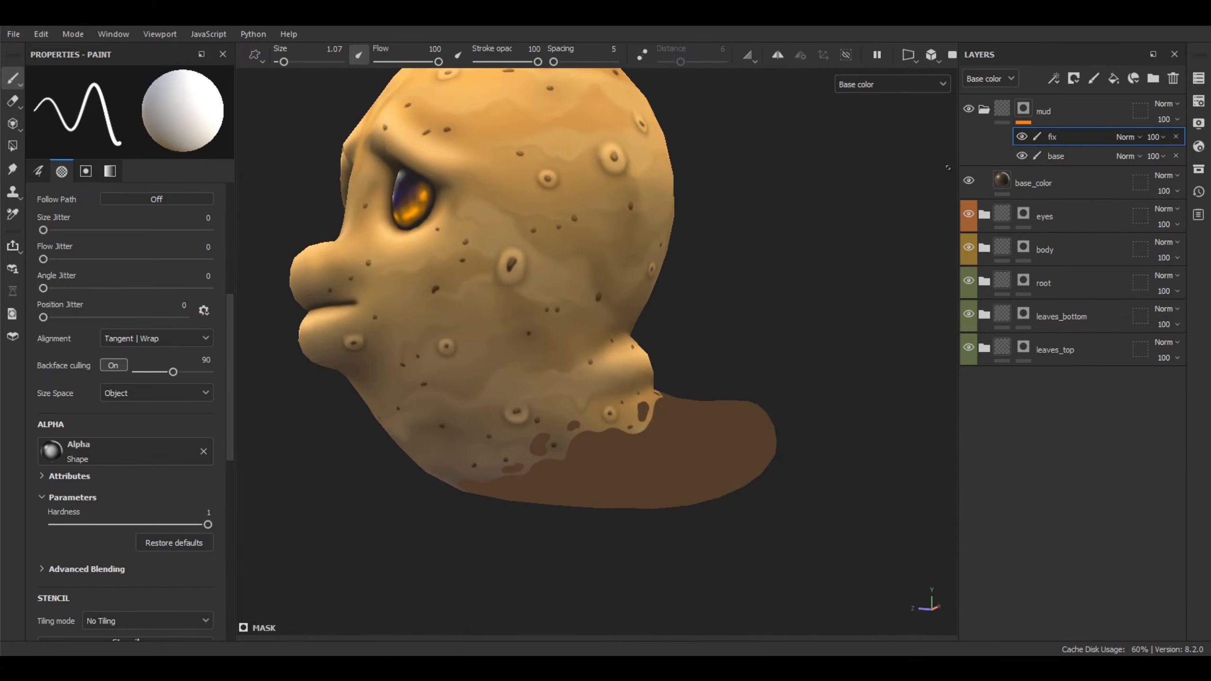
- Examine the mud mask and the painted mud edge from several sides of the potato
alt+click(1023, 109)
alt+drag(731, 323, 775, 441)
scroll(612, 418, up, 4)
scroll(673, 438, down, 3)
key(c)
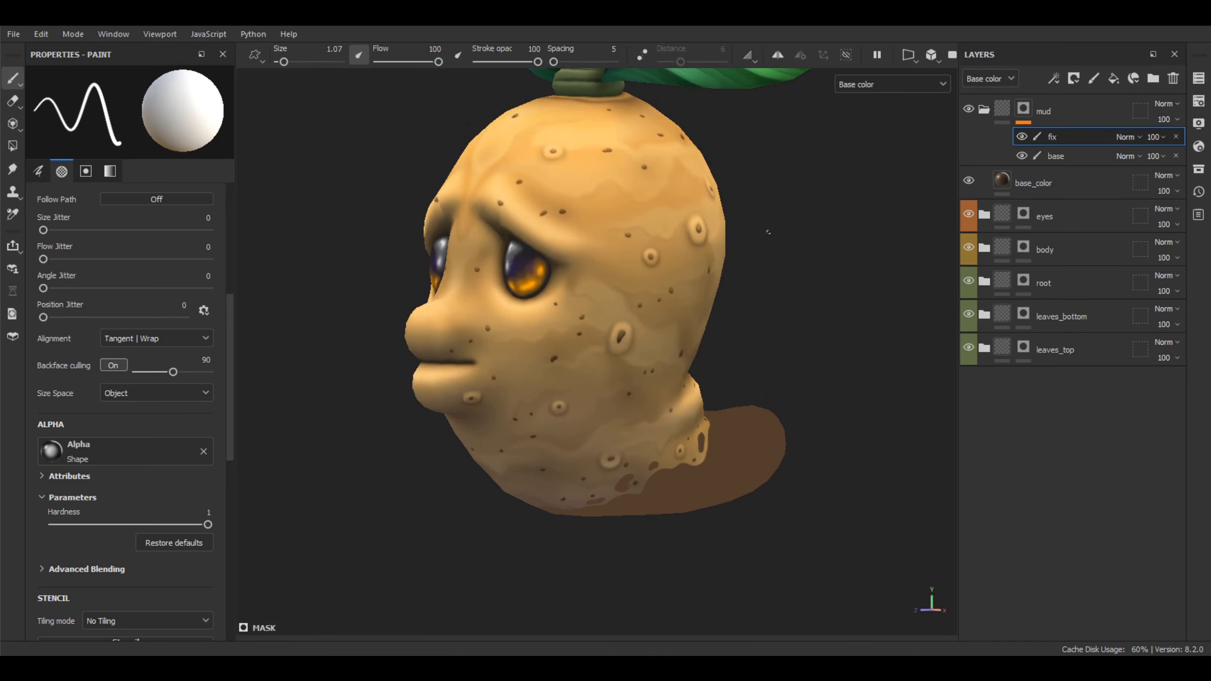
alt+middle_drag(789, 275, 775, 283)
alt+drag(827, 357, 794, 352)
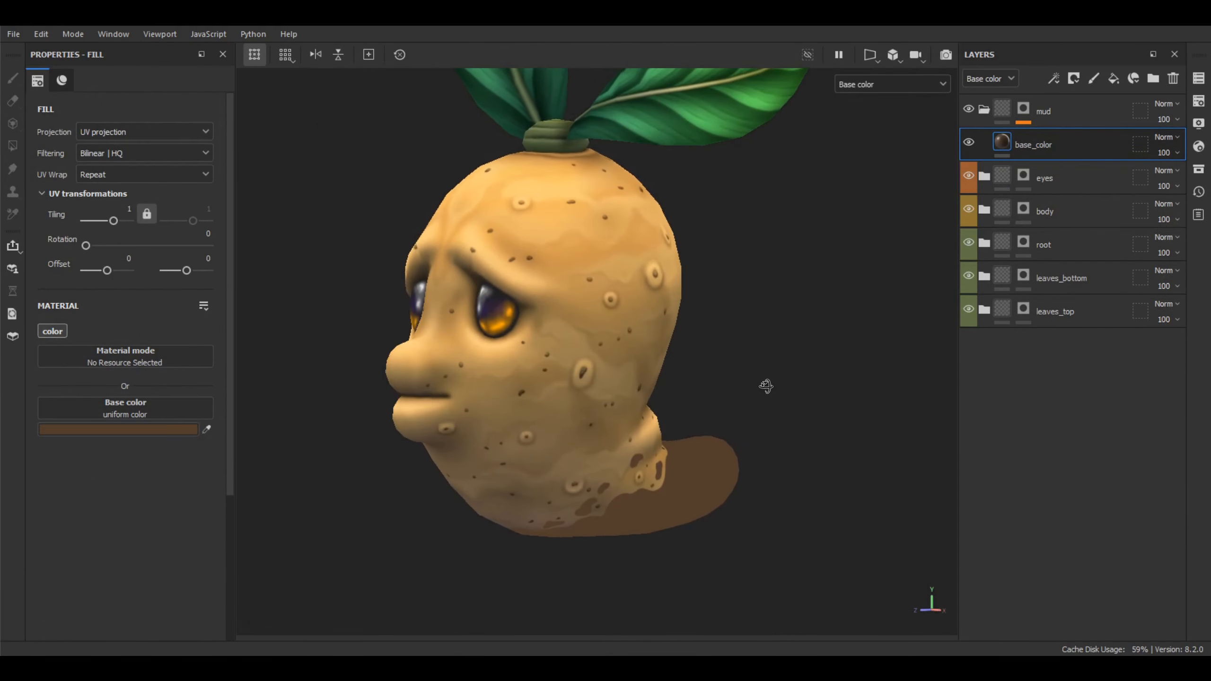
alt+middle_drag(779, 372, 780, 381)
alt+drag(781, 384, 805, 400)
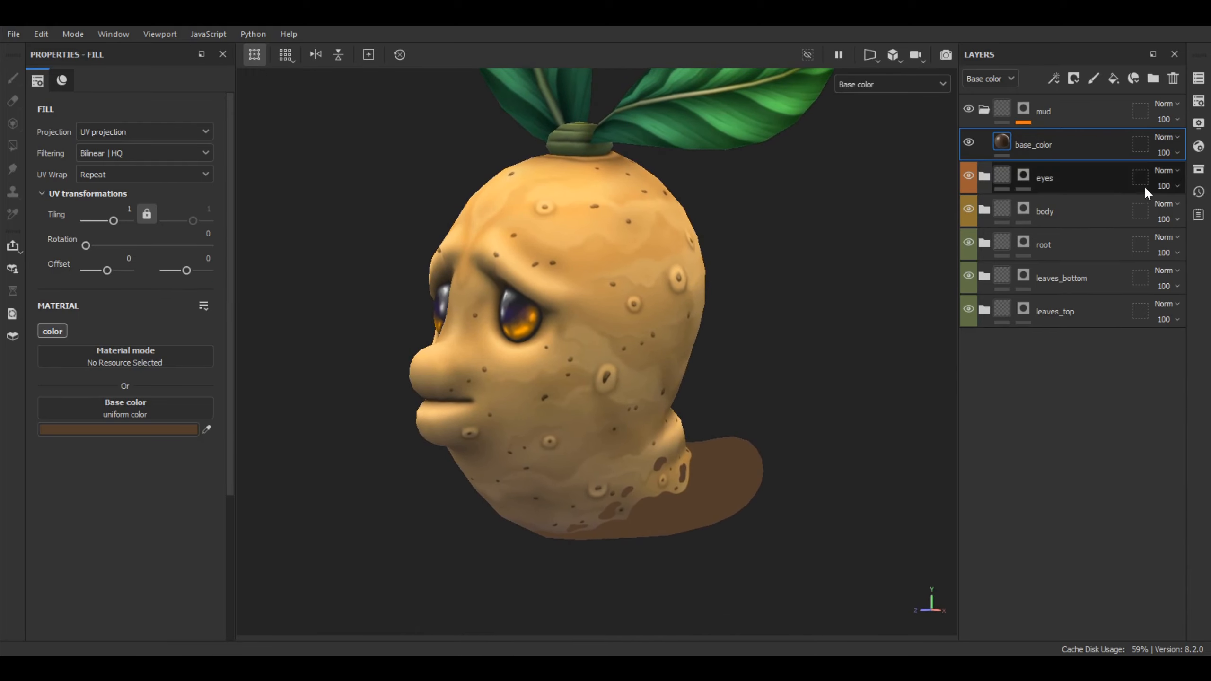
click(1199, 170)
drag(794, 172, 558, 162)
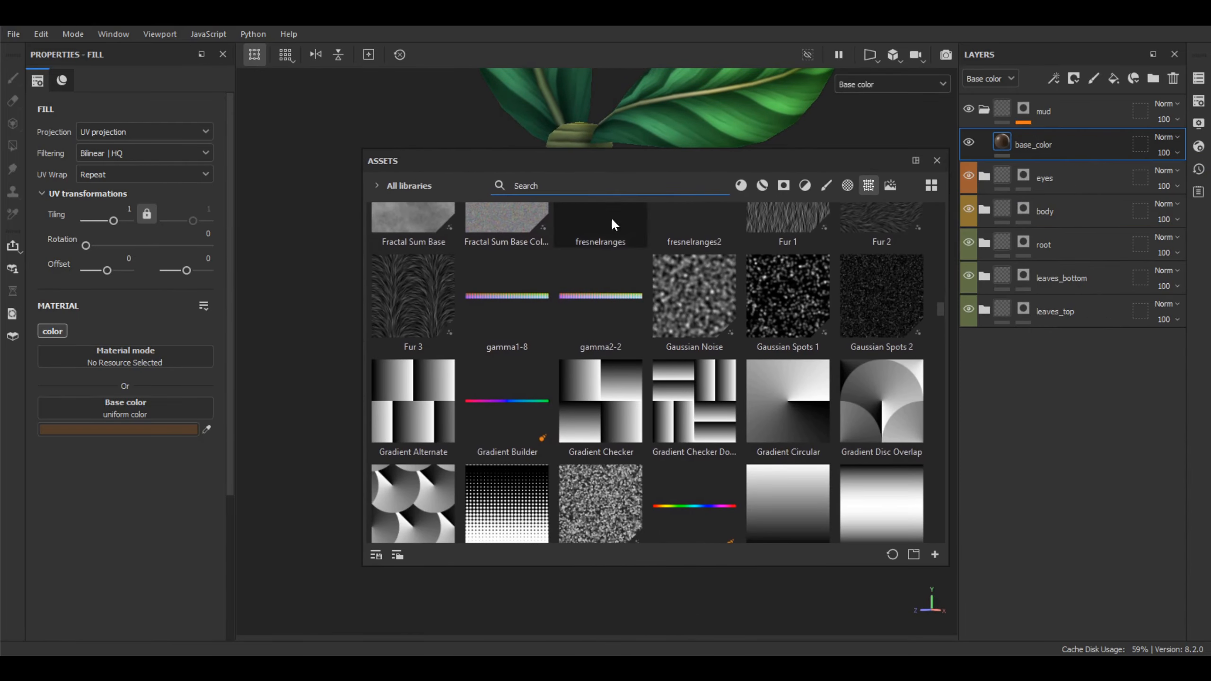
scroll(637, 264, up, 10)
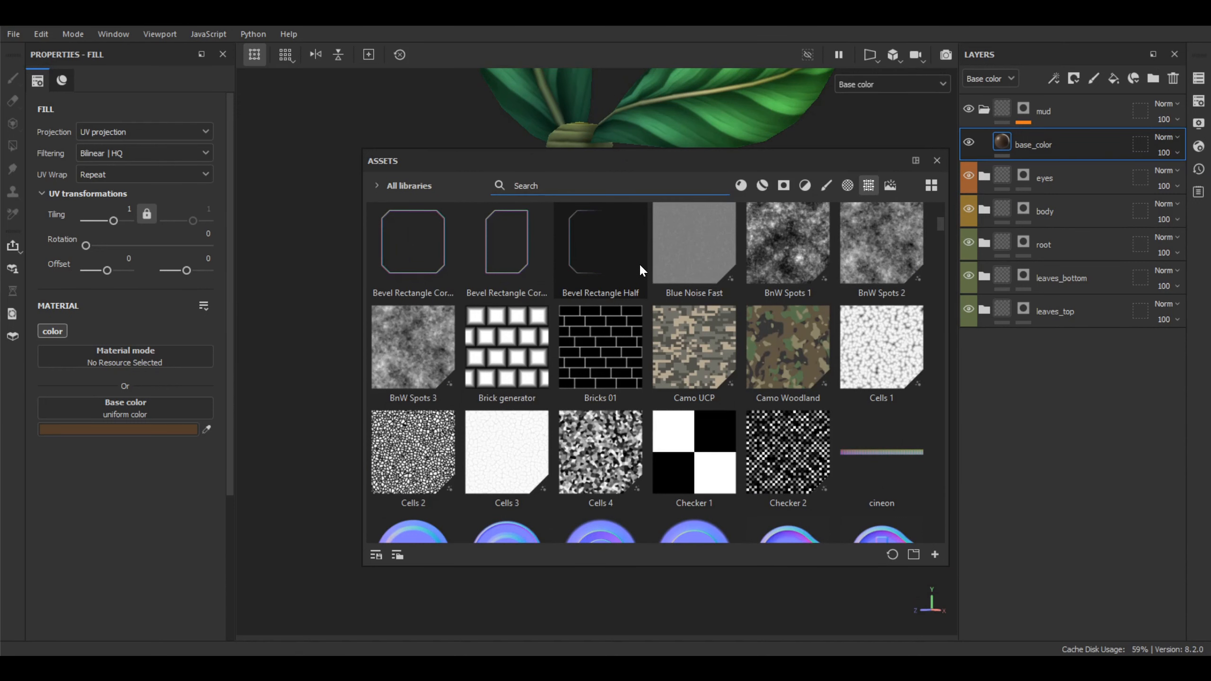
drag(624, 161, 587, 160)
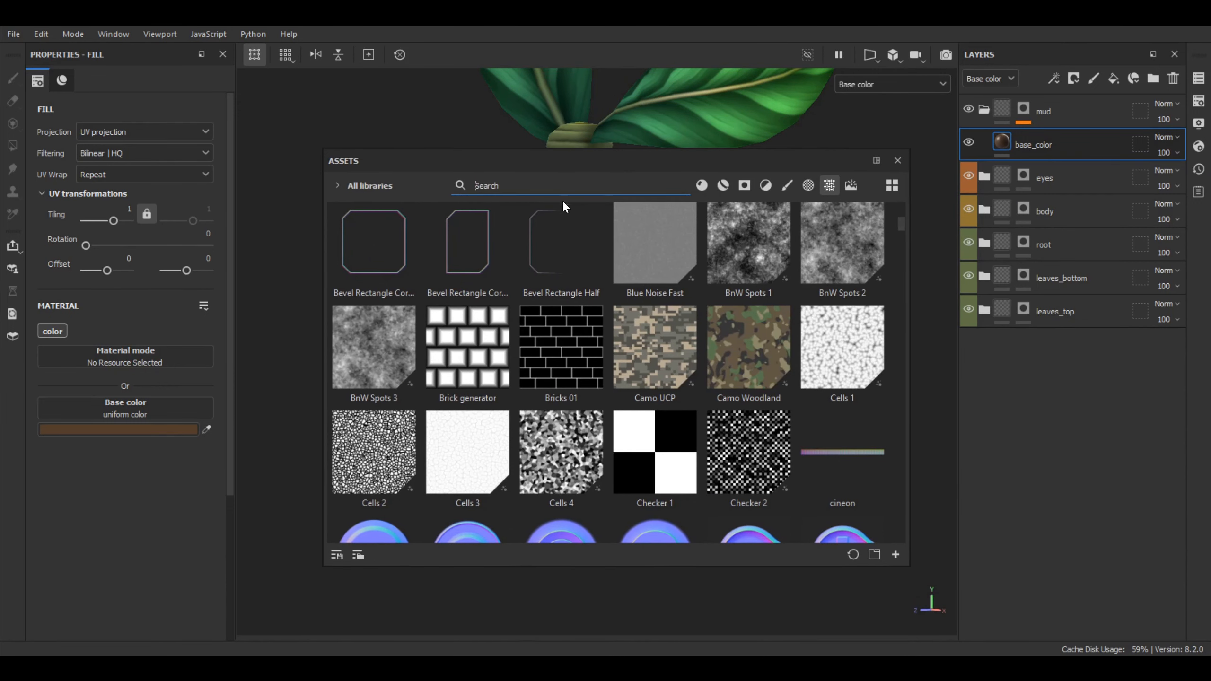
click(898, 160)
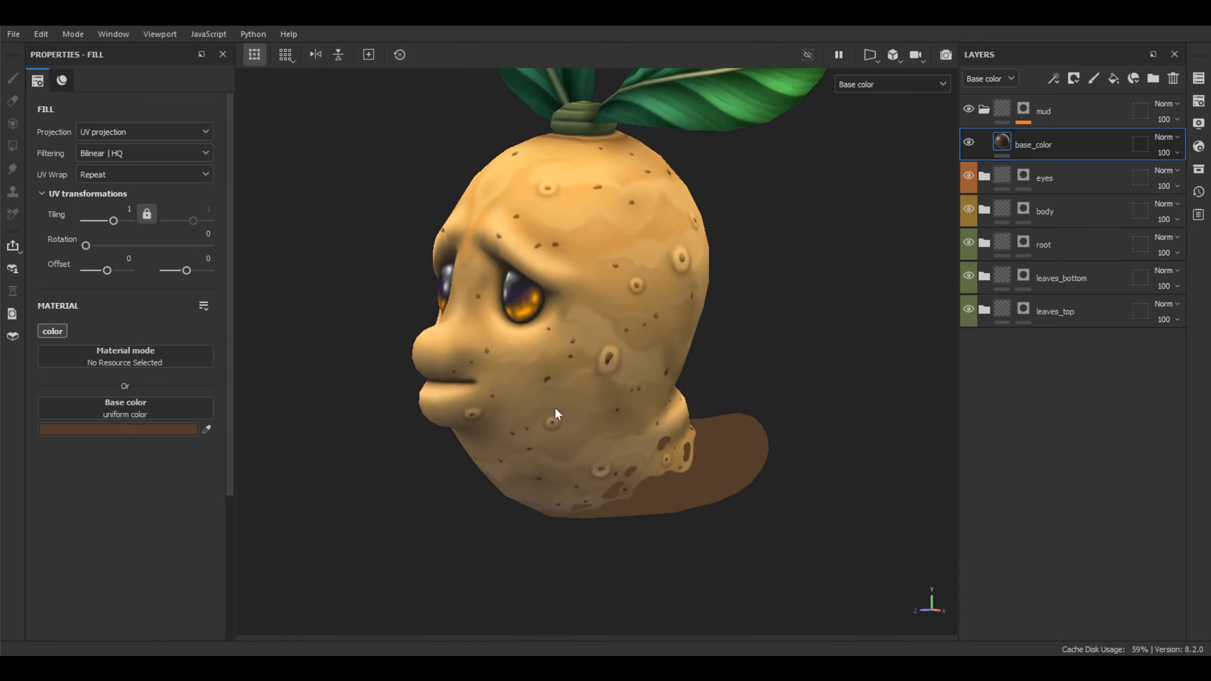
alt+drag(763, 360, 732, 415)
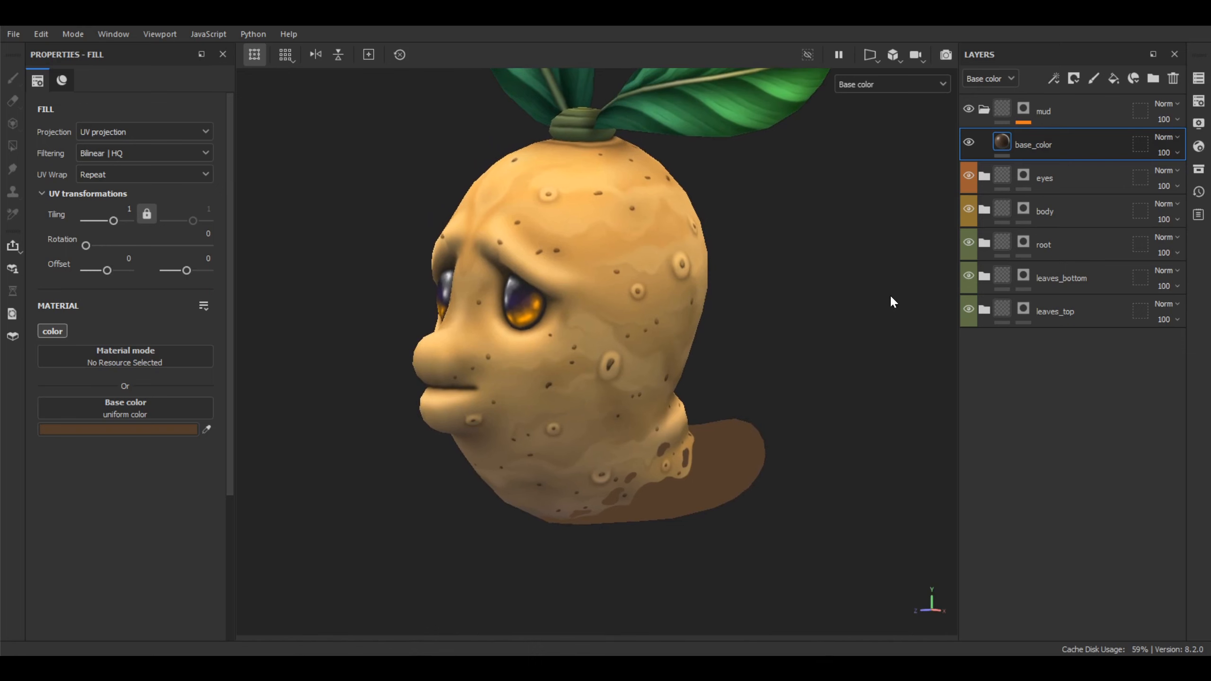
- Add a fill layer named pattern above base_color, give it a black mask and add a fill to that mask
click(1113, 78)
double_click(1039, 144)
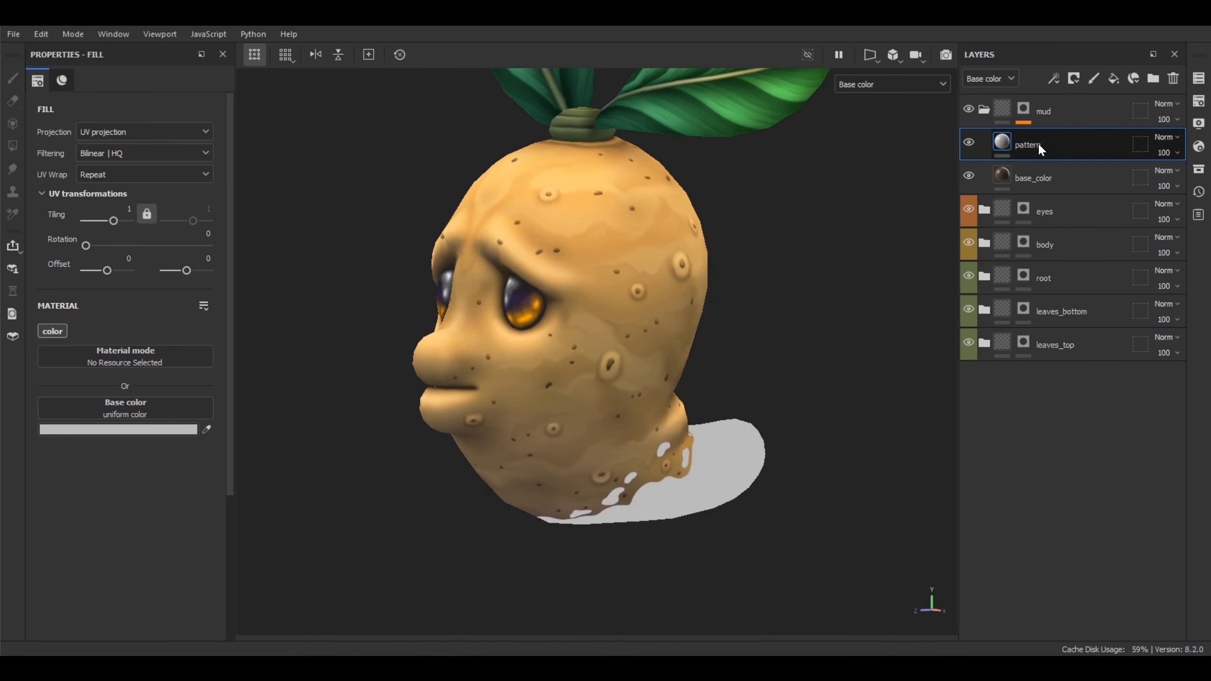
right_click(1038, 143)
click(1044, 53)
right_click(1051, 144)
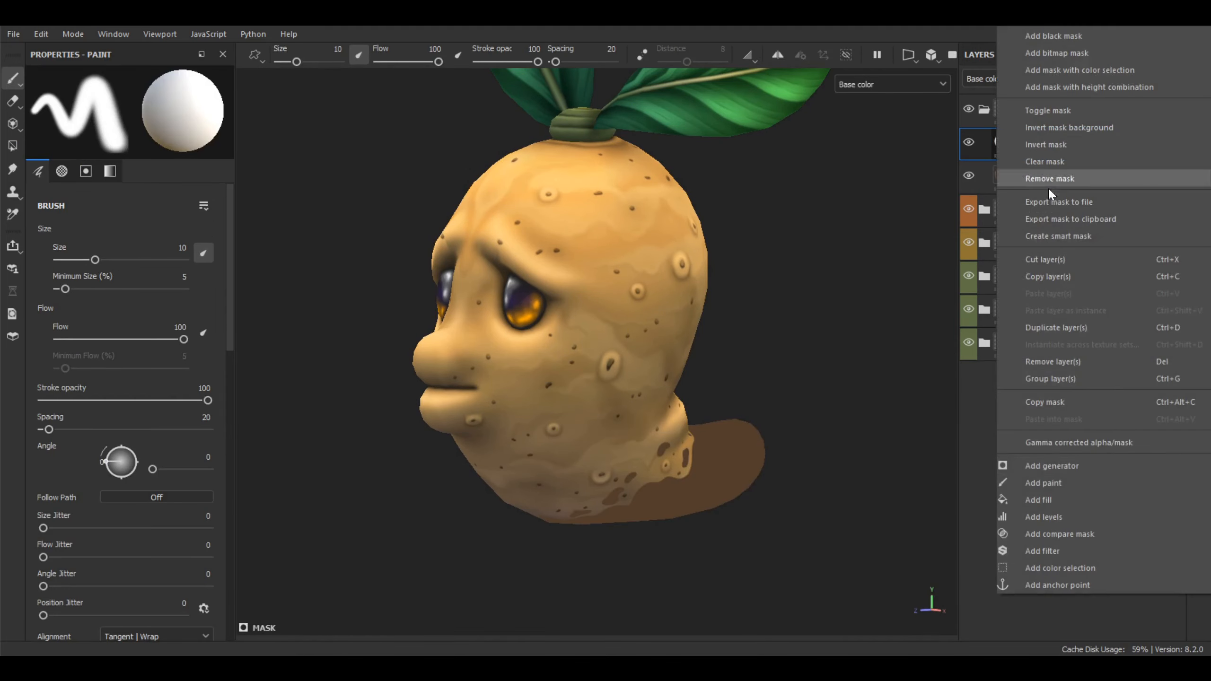
click(1066, 498)
- Find Grunge Galvanic Small in the asset library with "galv" and assign it as the mask fill's grayscale
click(1200, 171)
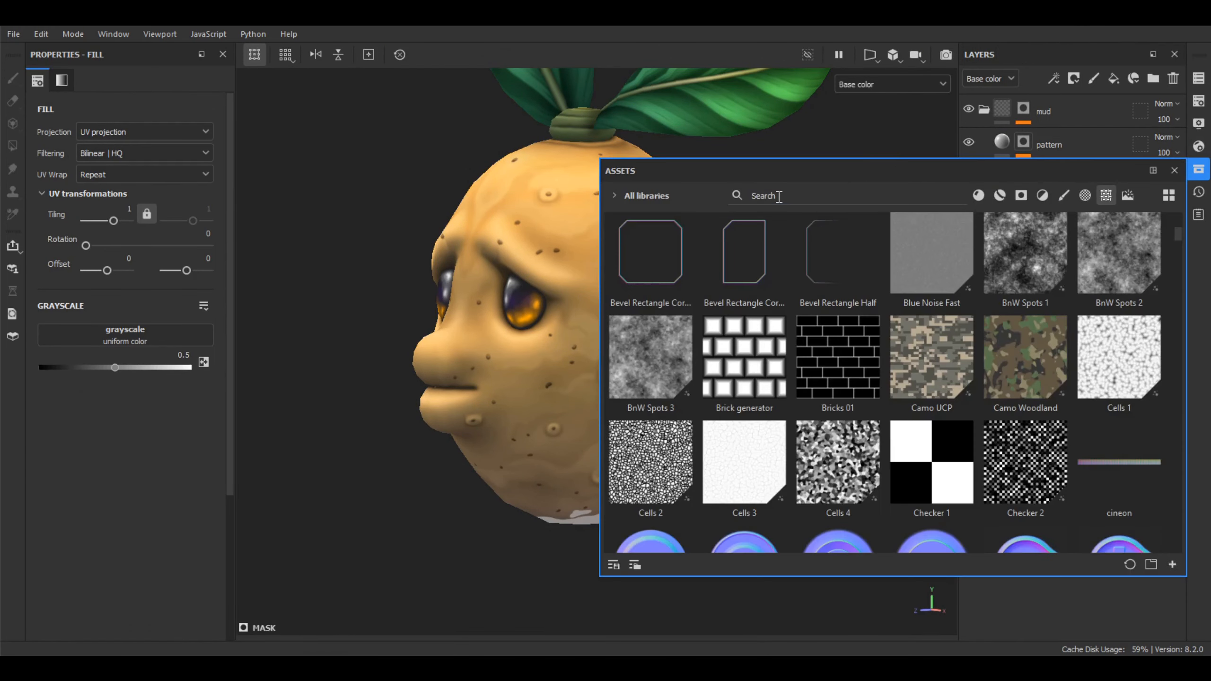
click(778, 196)
text(galv)
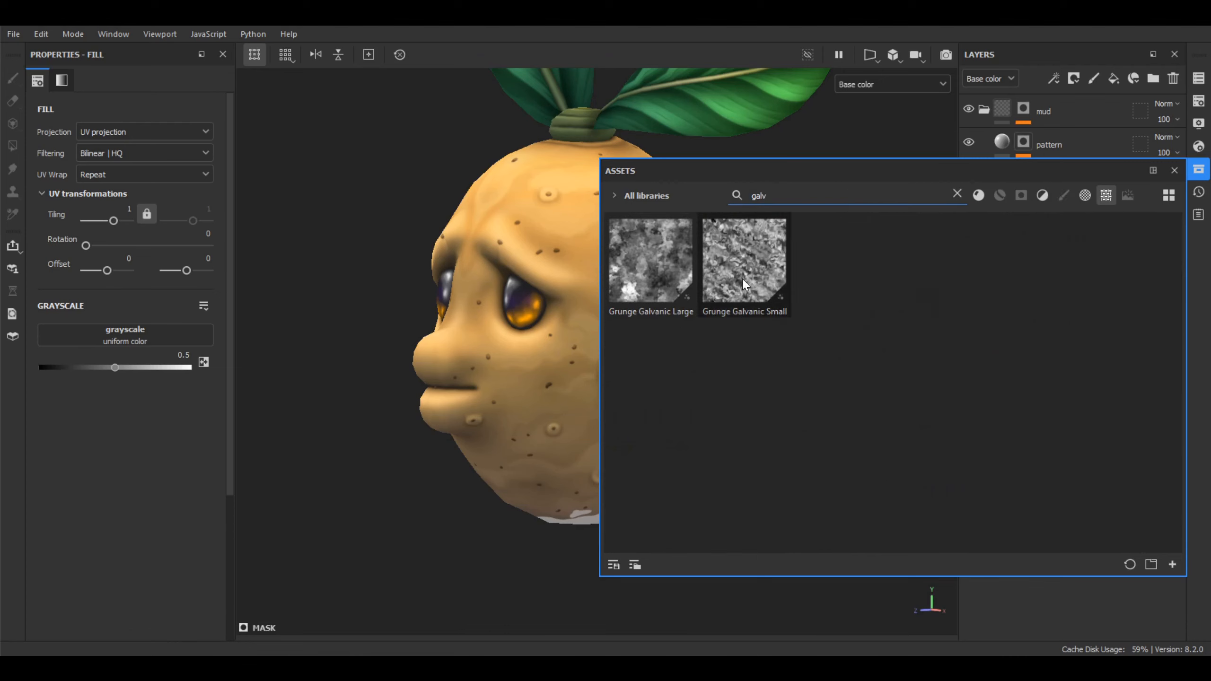
drag(745, 276, 140, 338)
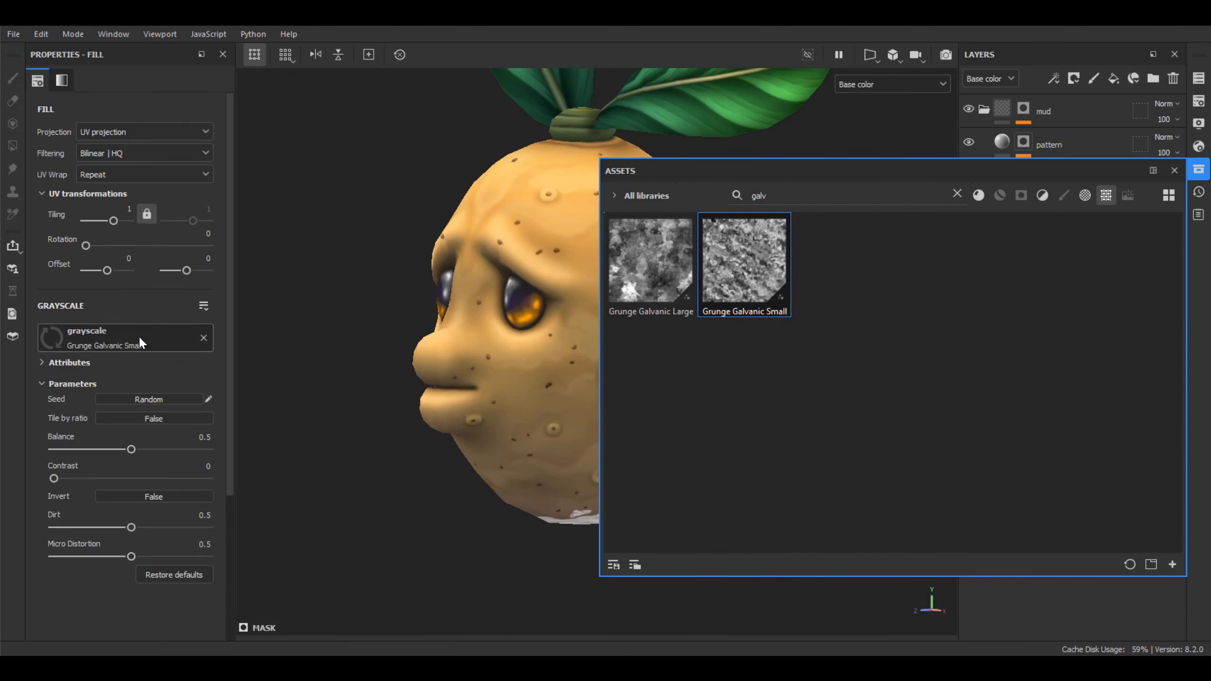
click(1160, 171)
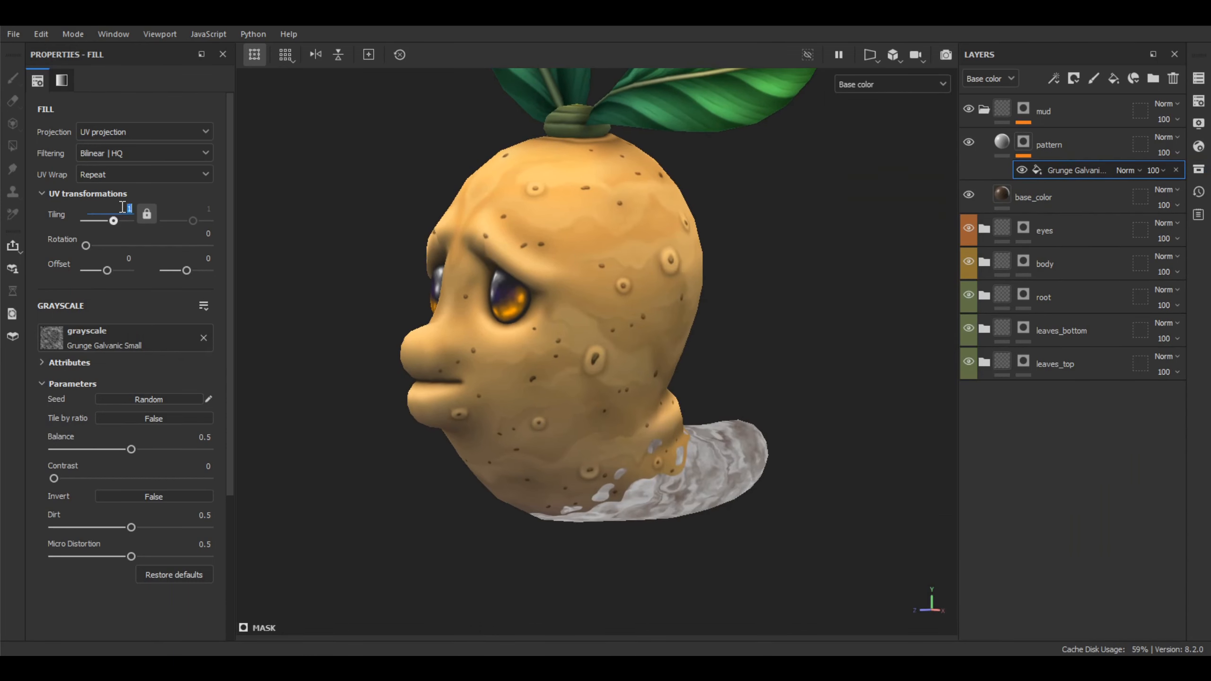
- Set the grunge fill's tiling to 0.3 and its rotation to 270
key(Return)
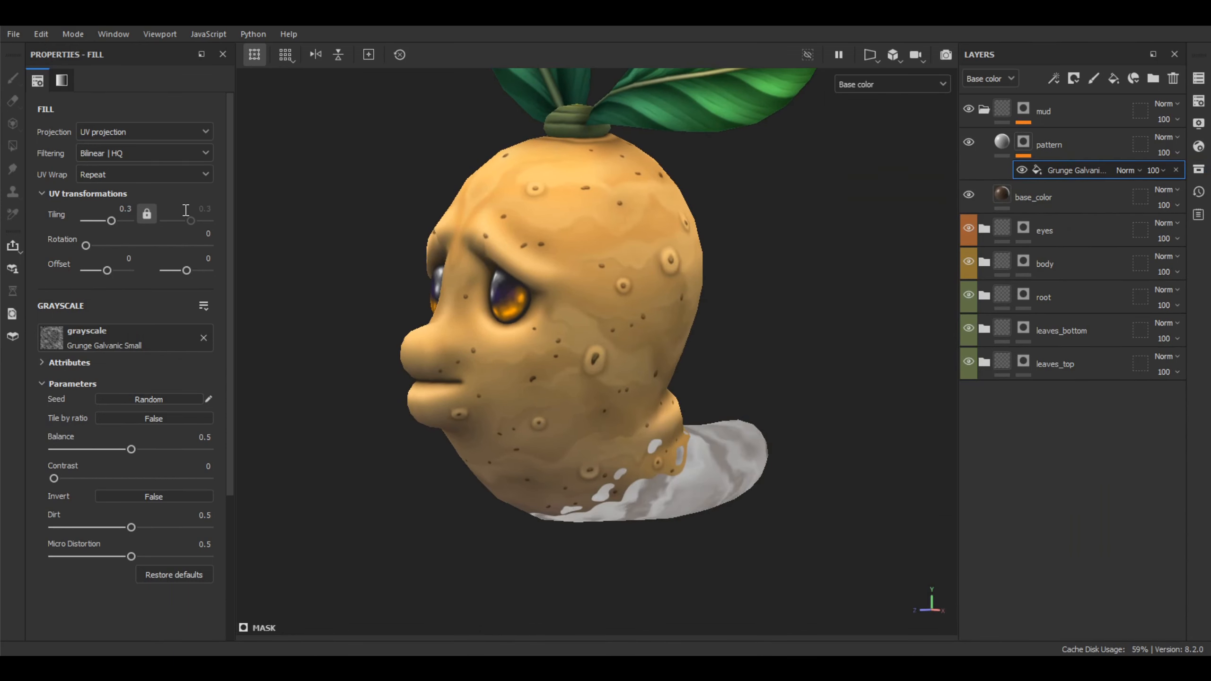
text(270)
key(Return)
alt+drag(667, 284, 762, 318)
alt+drag(840, 351, 764, 401)
scroll(794, 349, down, 2)
- Clear the asset search and browse the grunge textures for an alternative mud pattern
click(1198, 168)
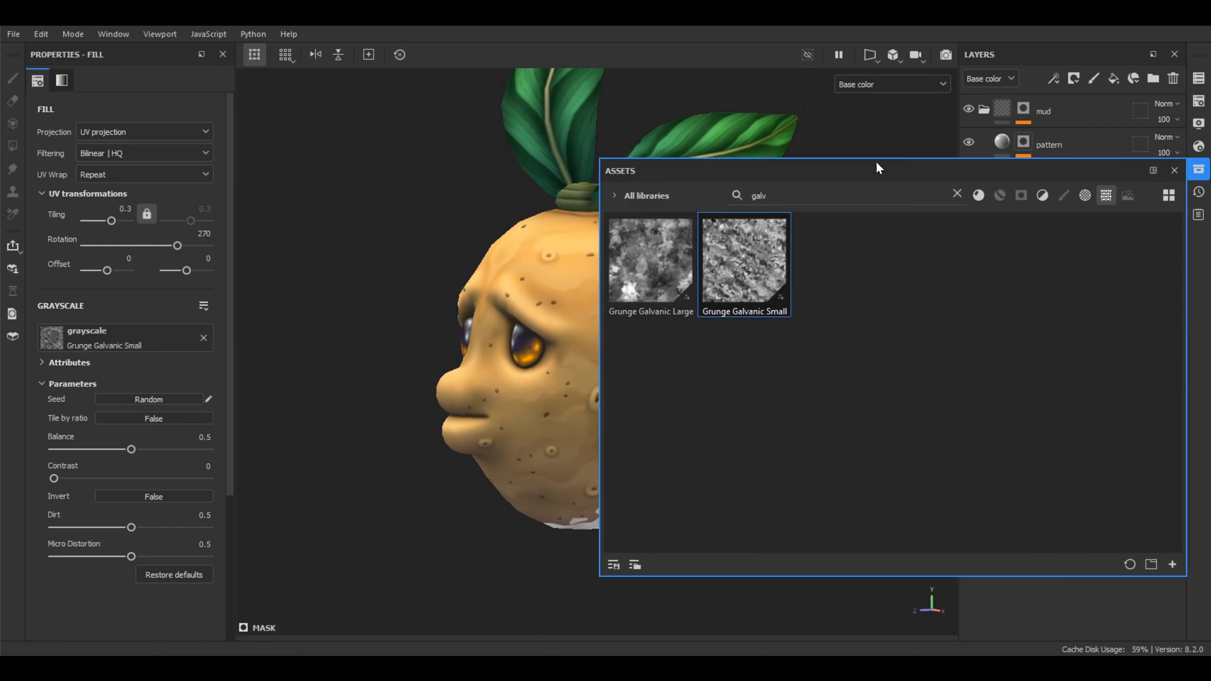
drag(876, 162, 653, 157)
click(757, 187)
scroll(720, 319, down, 5)
scroll(719, 318, down, 10)
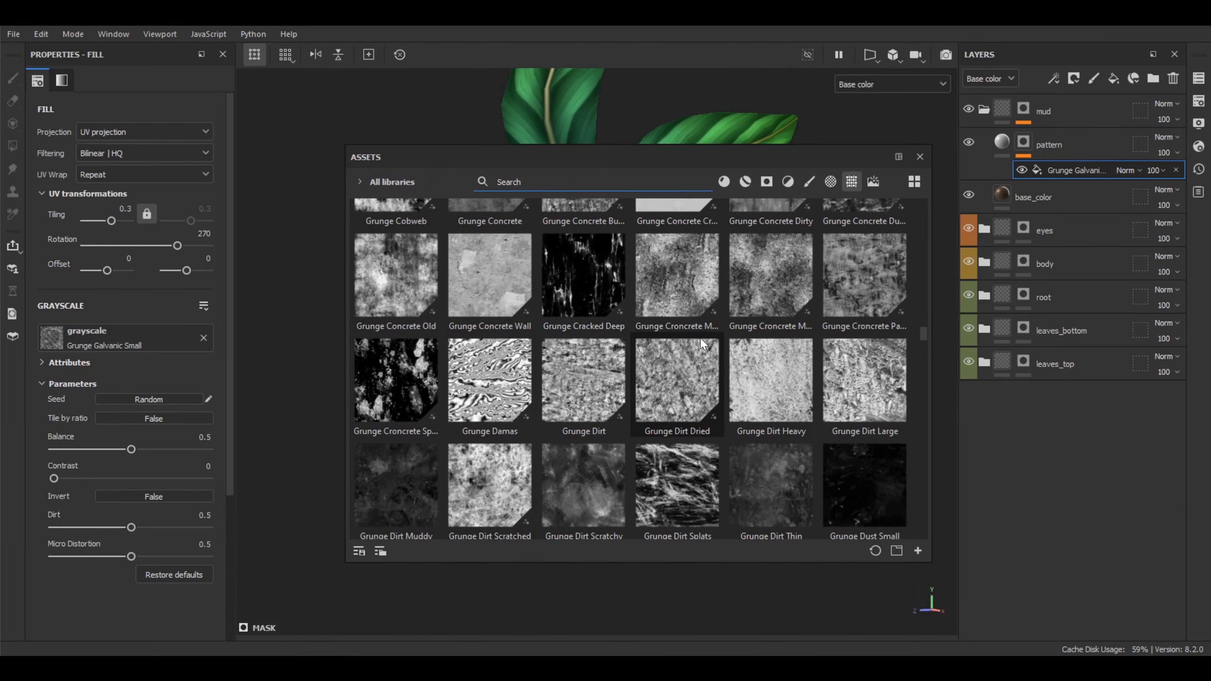
click(920, 157)
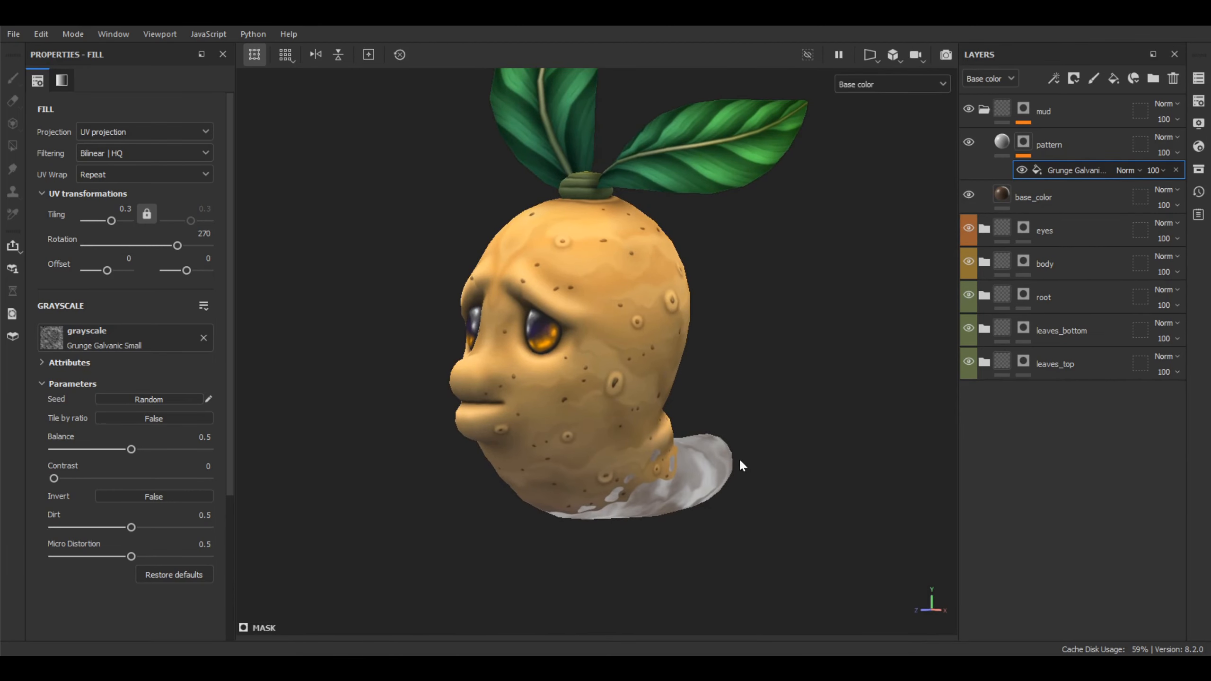
alt+drag(773, 426, 729, 412)
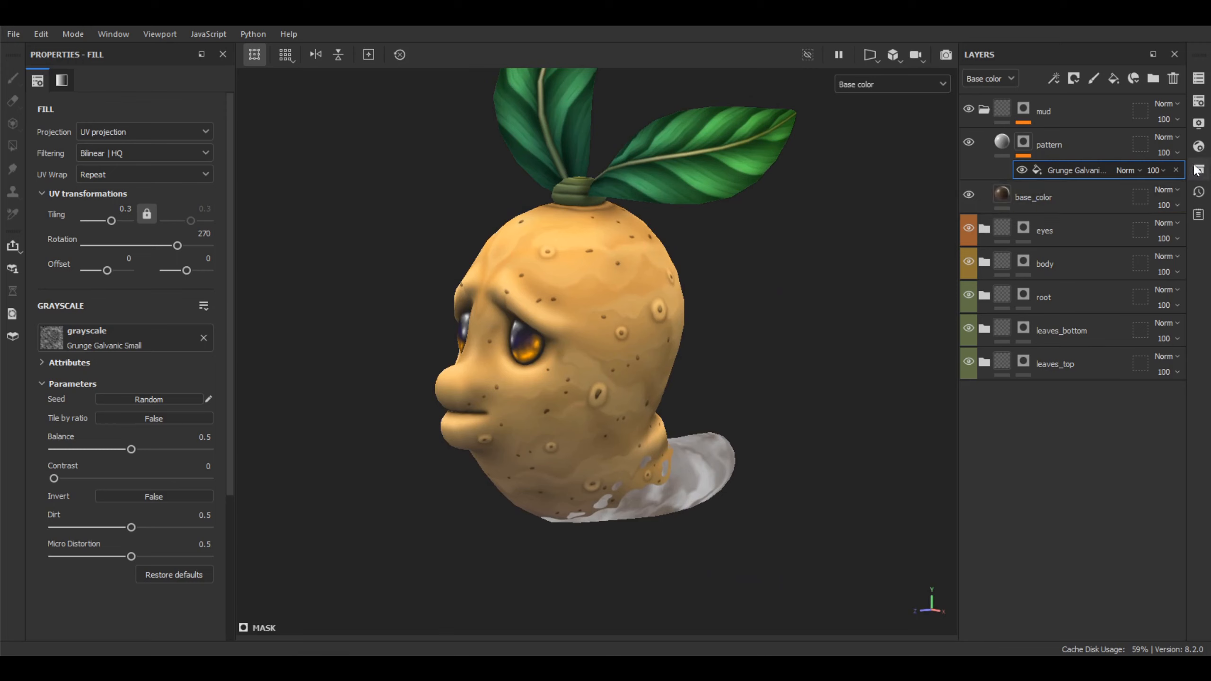
mouse_move(736, 293)
alt+mouse_down()
mouse_move(776, 284)
mouse_move(716, 285)
mouse_move(731, 287)
alt+mouse_up()
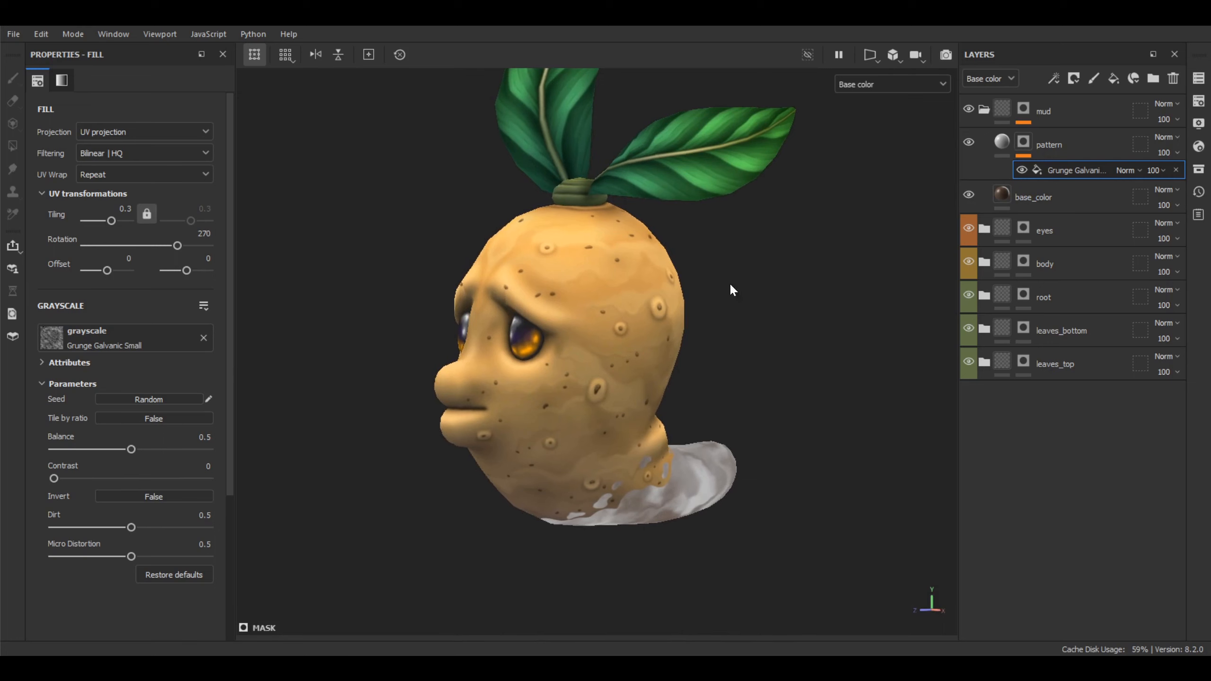
- Hide the pattern layer and darken the base_color layer's fill to brown 3A2B1F
click(970, 143)
click(1002, 193)
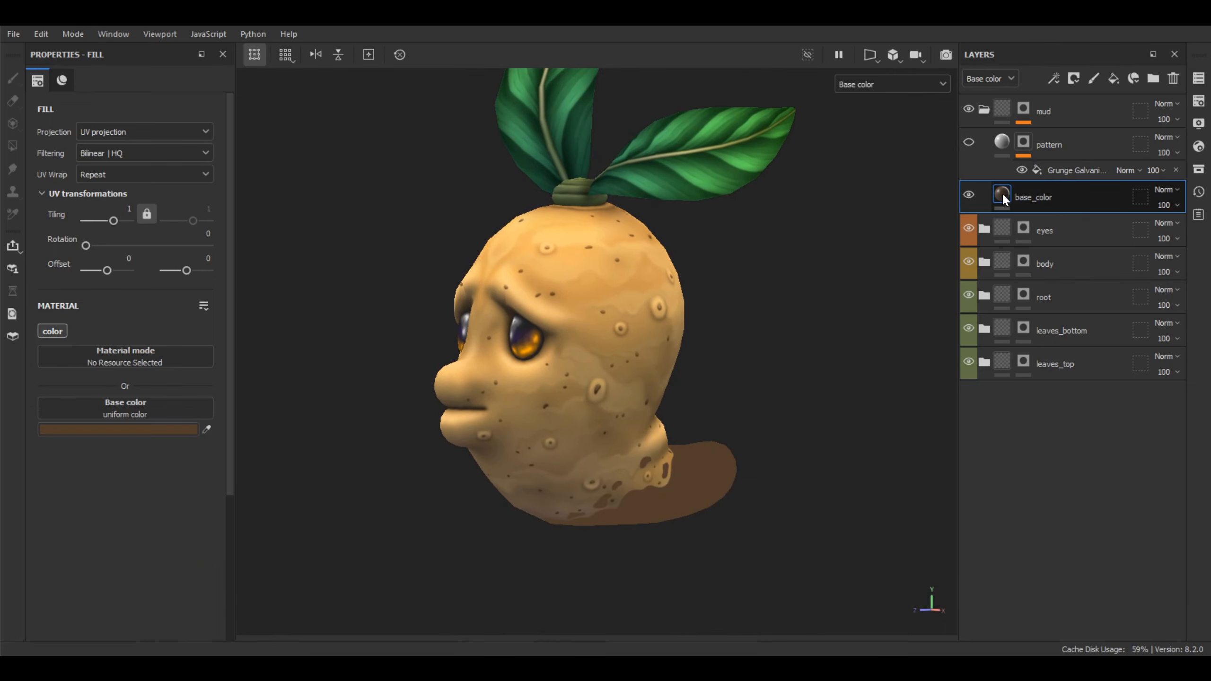
click(155, 430)
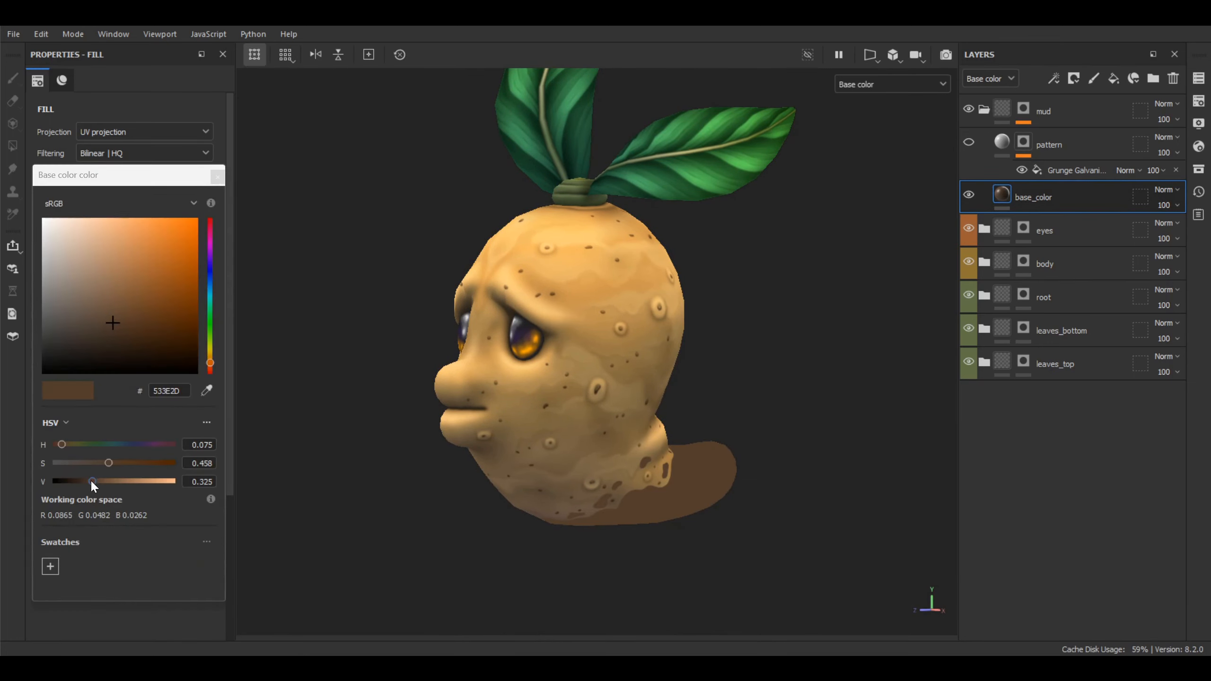
drag(92, 481, 80, 481)
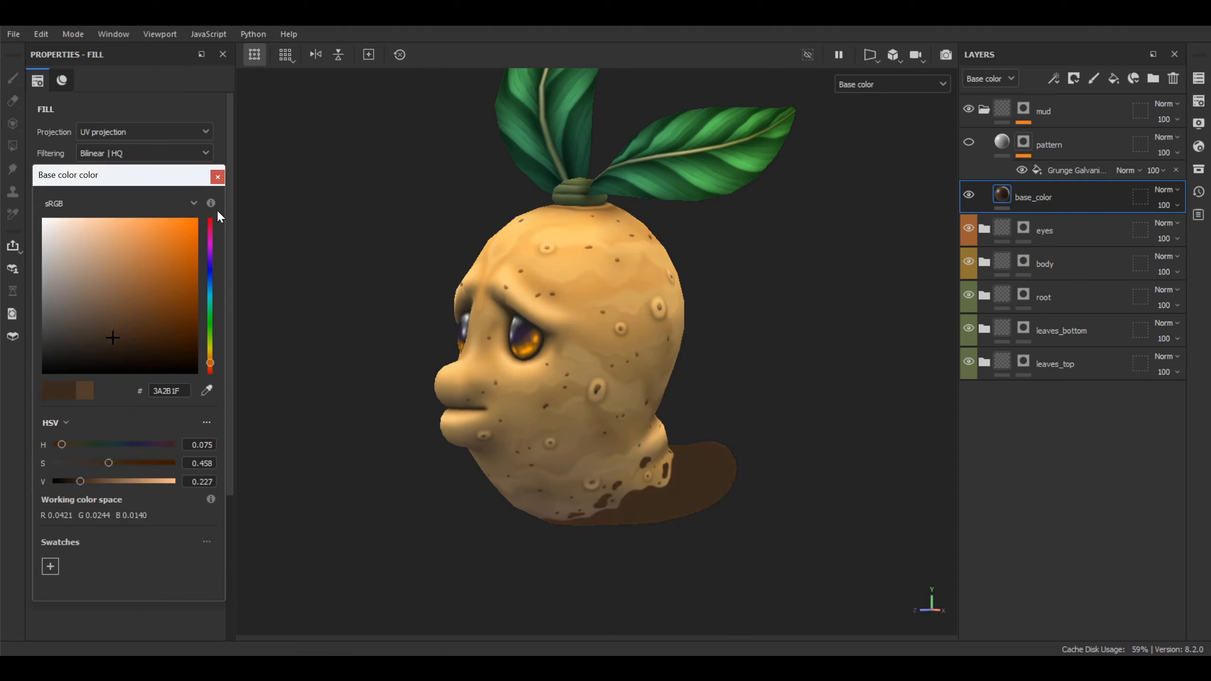
click(218, 177)
alt+drag(720, 382, 778, 342)
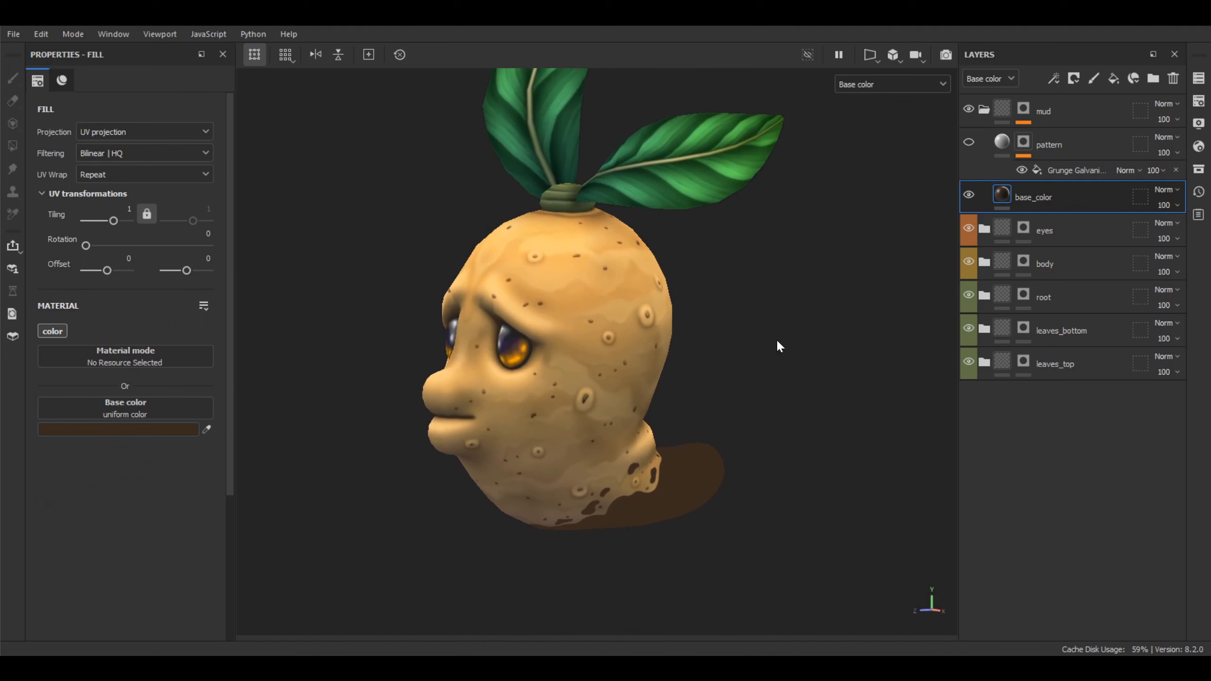
- Show the pattern layer again and set its blending mode to Value
click(968, 144)
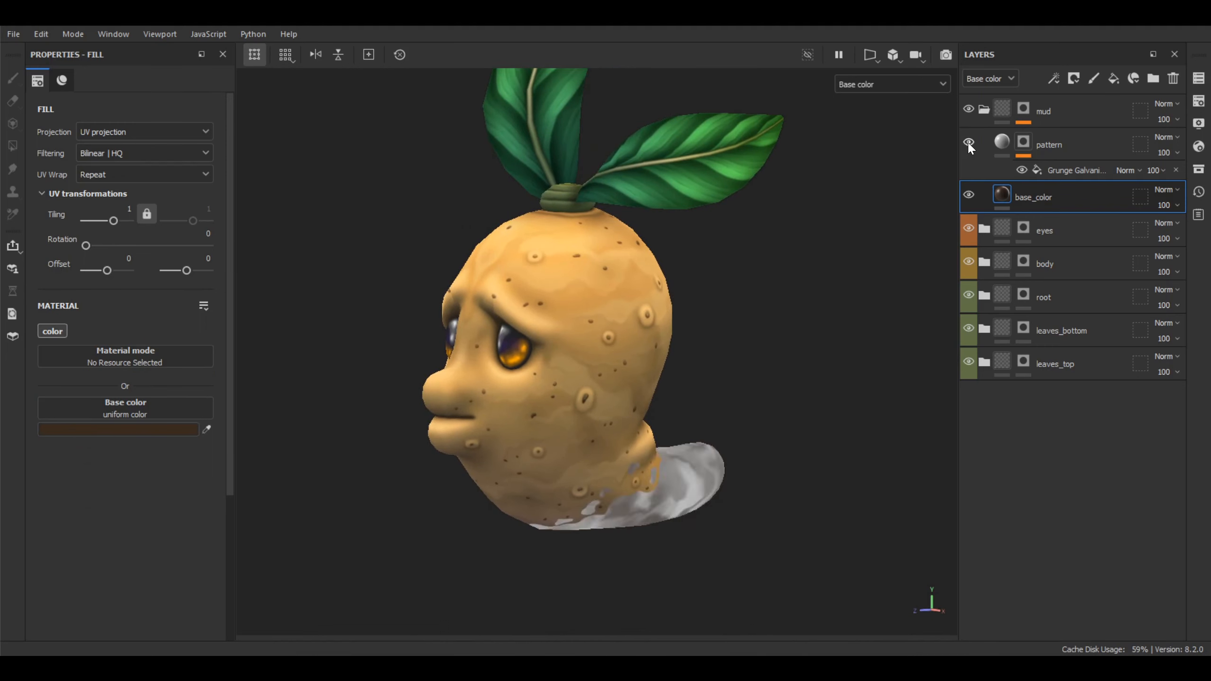
click(1092, 135)
alt+drag(755, 300, 757, 297)
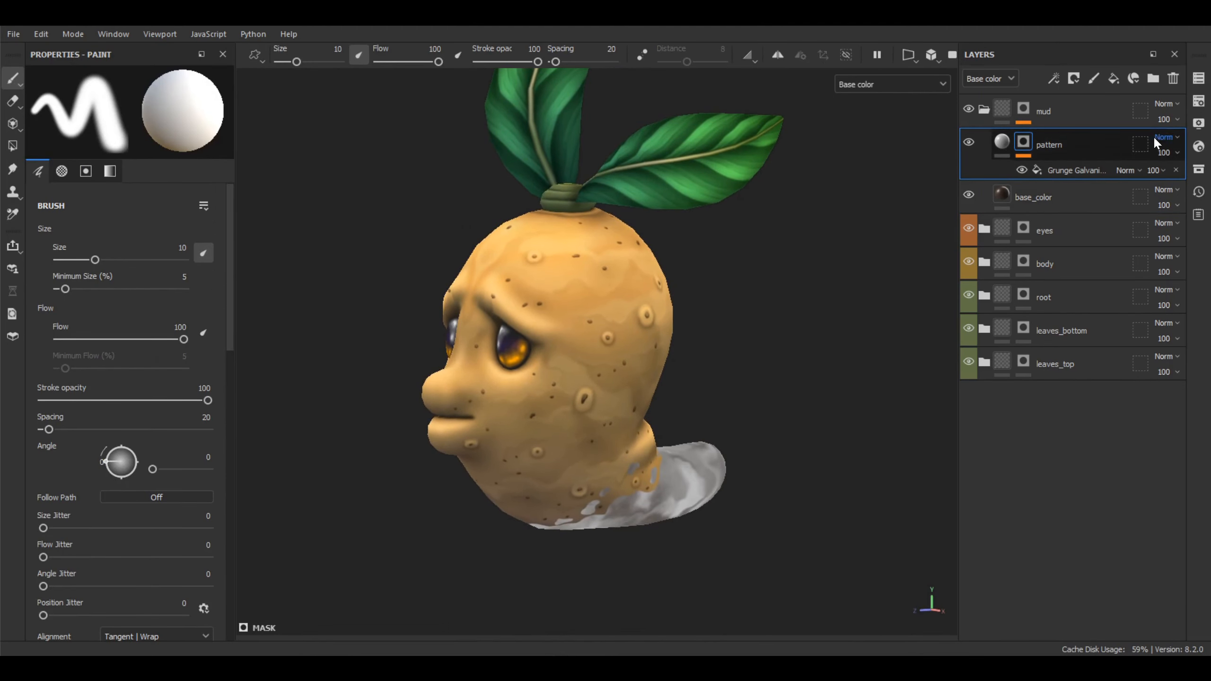
click(1169, 136)
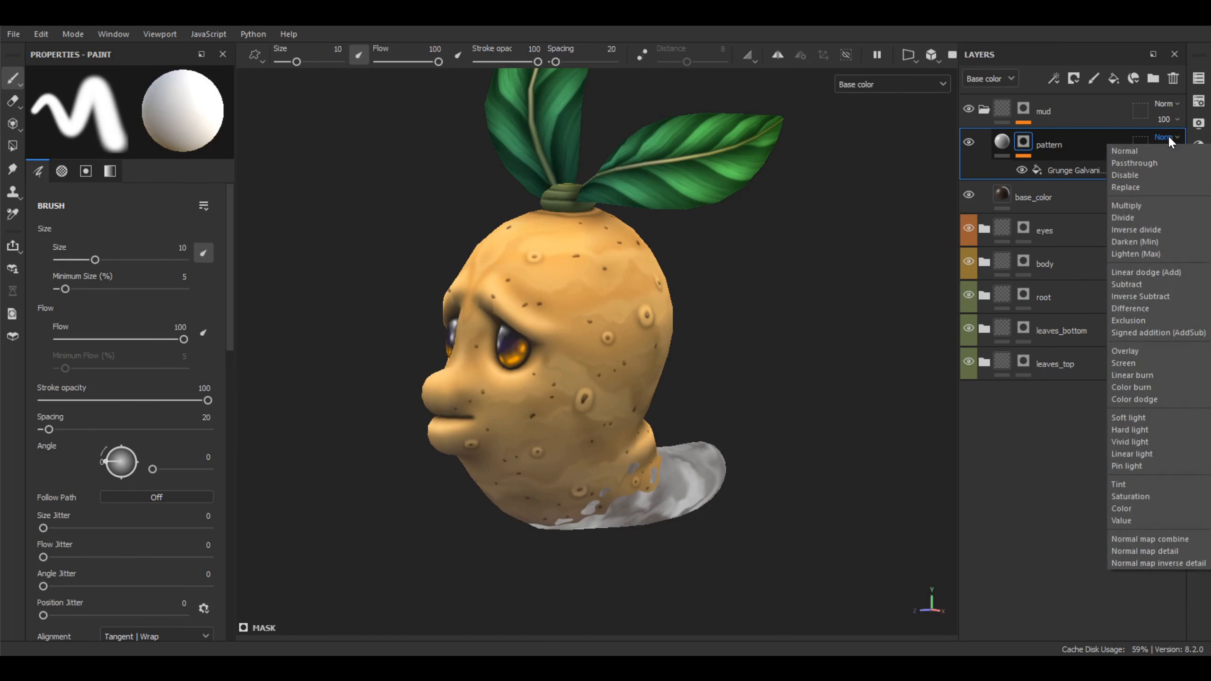
click(1150, 520)
- Darken the pattern layer's base color to grey 434343, a value of 0.262
click(1003, 141)
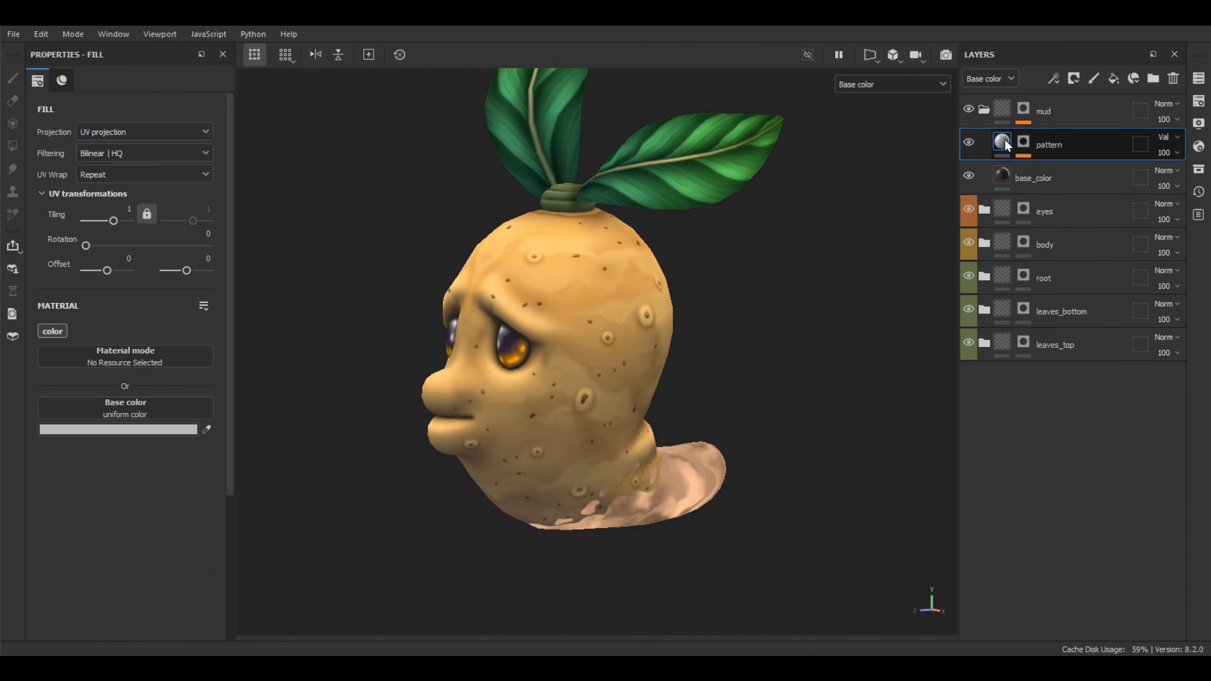
alt+drag(824, 279, 722, 339)
click(148, 431)
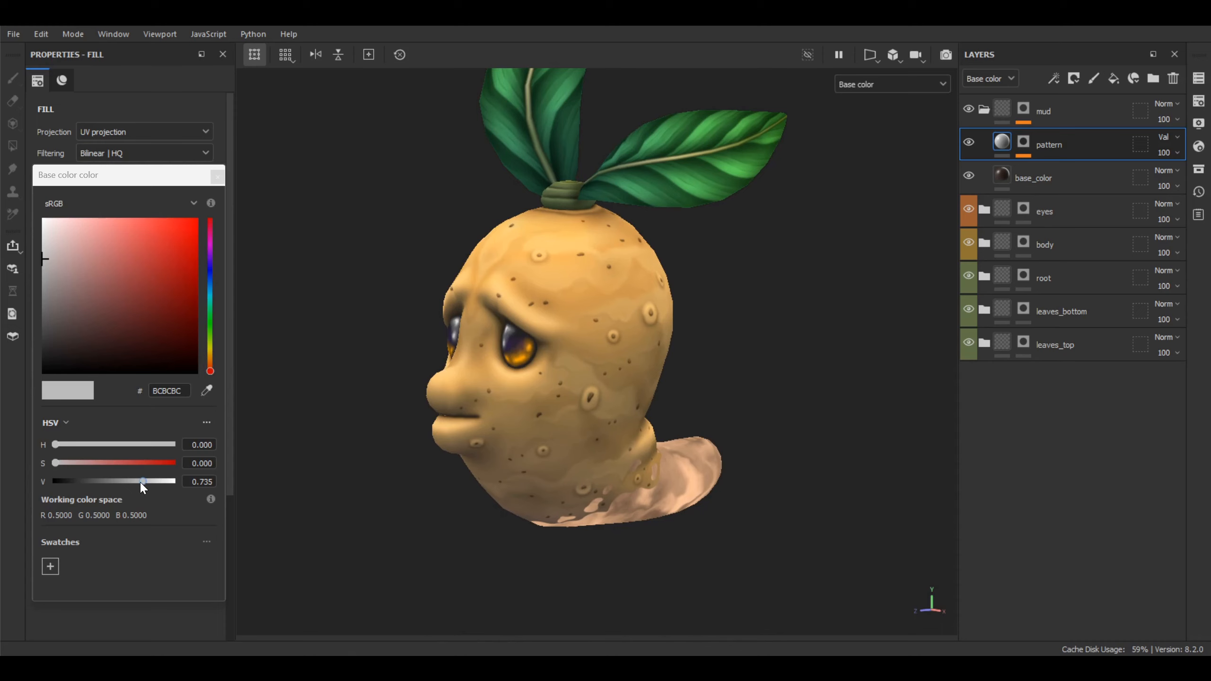
alt+drag(737, 445, 718, 450)
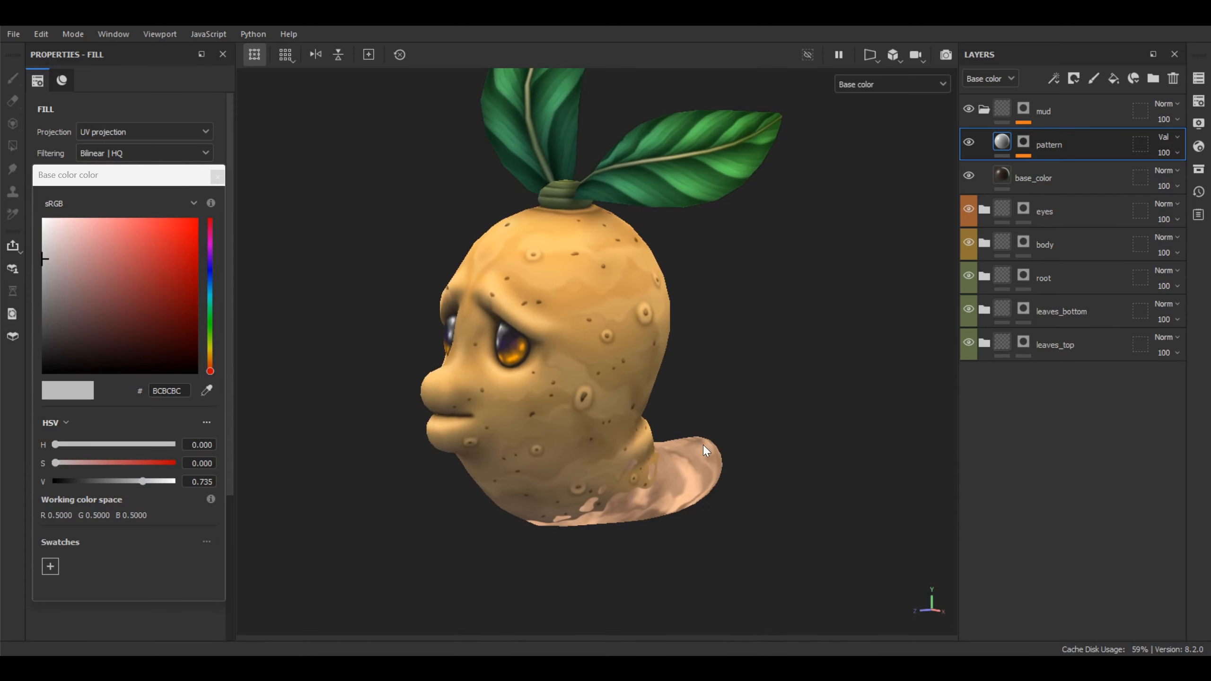
scroll(716, 451, up, 2)
alt+middle_drag(713, 453, 746, 460)
alt+drag(745, 459, 747, 456)
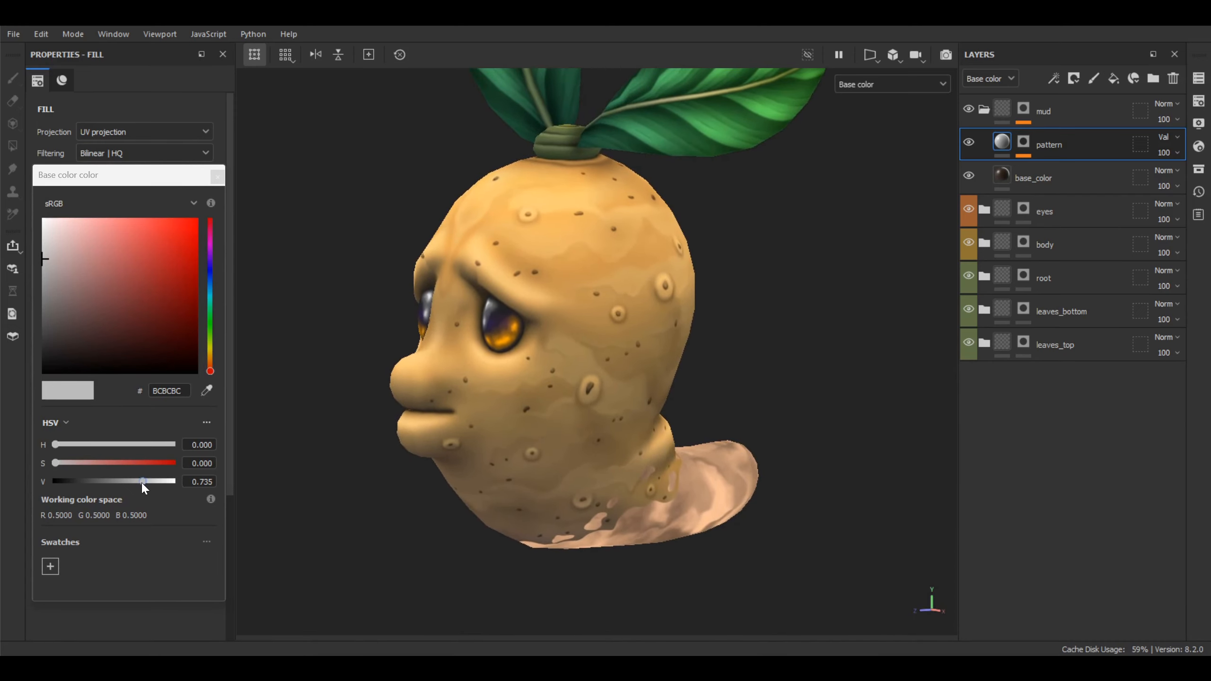
drag(141, 481, 85, 481)
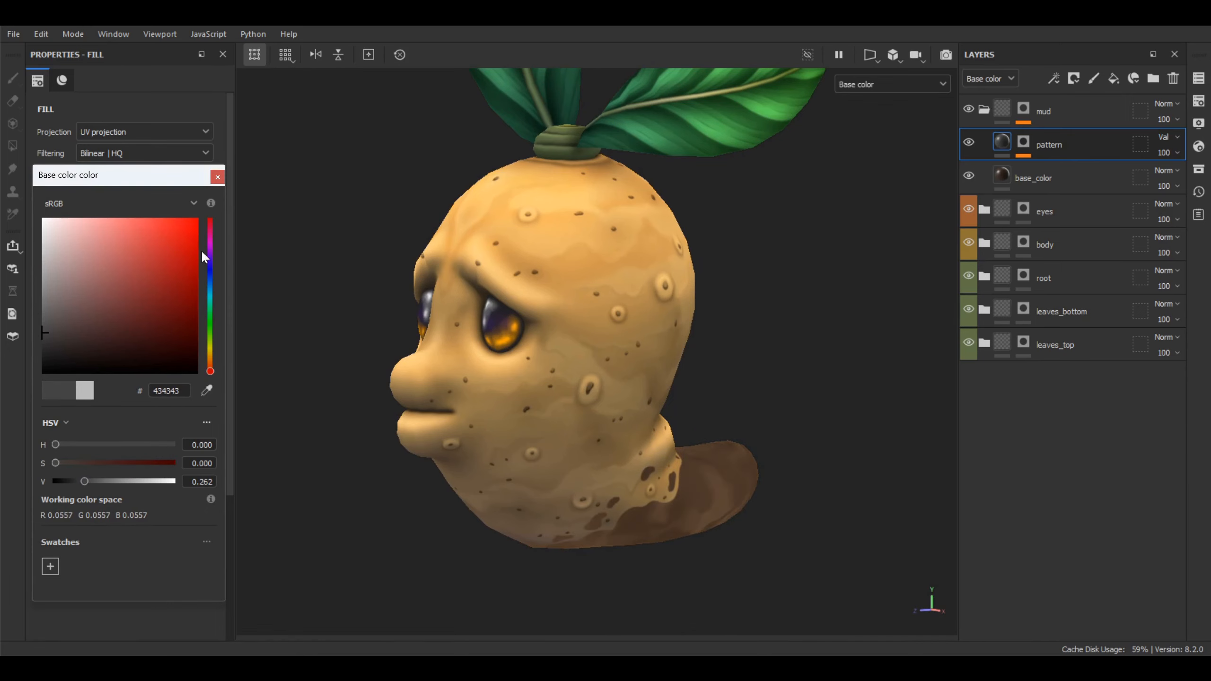
click(219, 176)
- Examine the grunge pattern on the mud around the potato's rear and underside
alt+drag(794, 360, 721, 363)
alt+middle_drag(721, 364, 731, 344)
alt+drag(732, 343, 608, 360)
alt+middle_drag(608, 360, 607, 407)
alt+drag(573, 433, 769, 333)
alt+drag(707, 285, 727, 434)
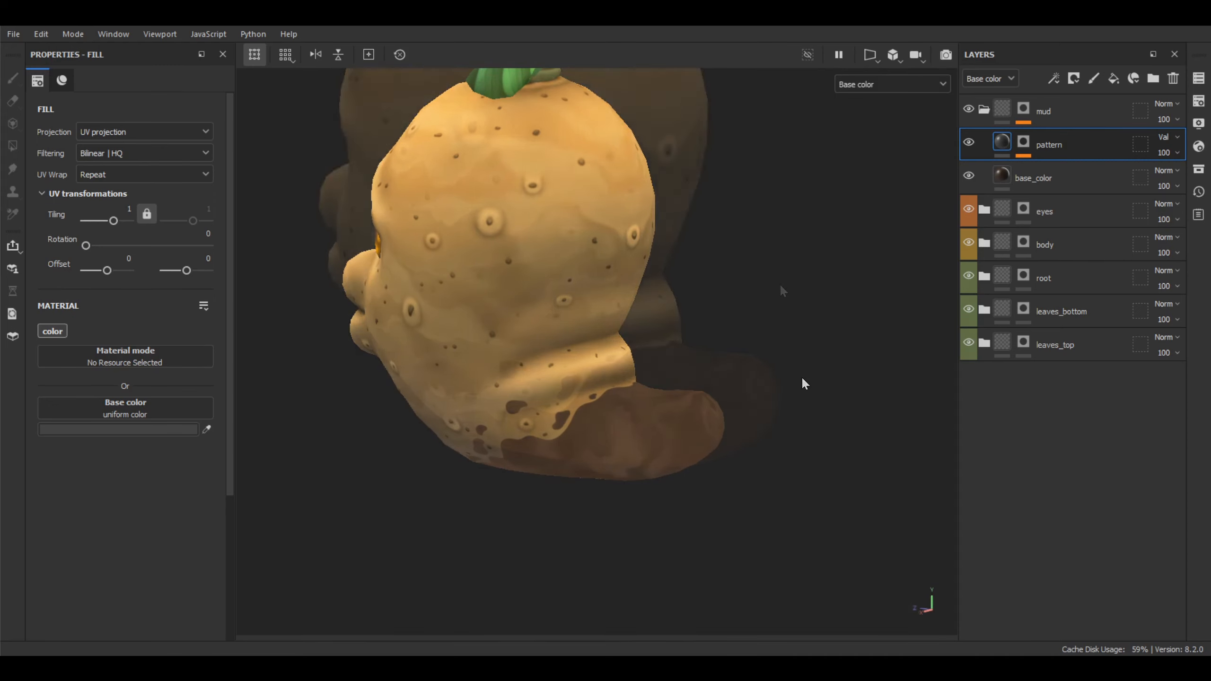
alt+drag(781, 292, 764, 294)
alt+drag(764, 295, 763, 301)
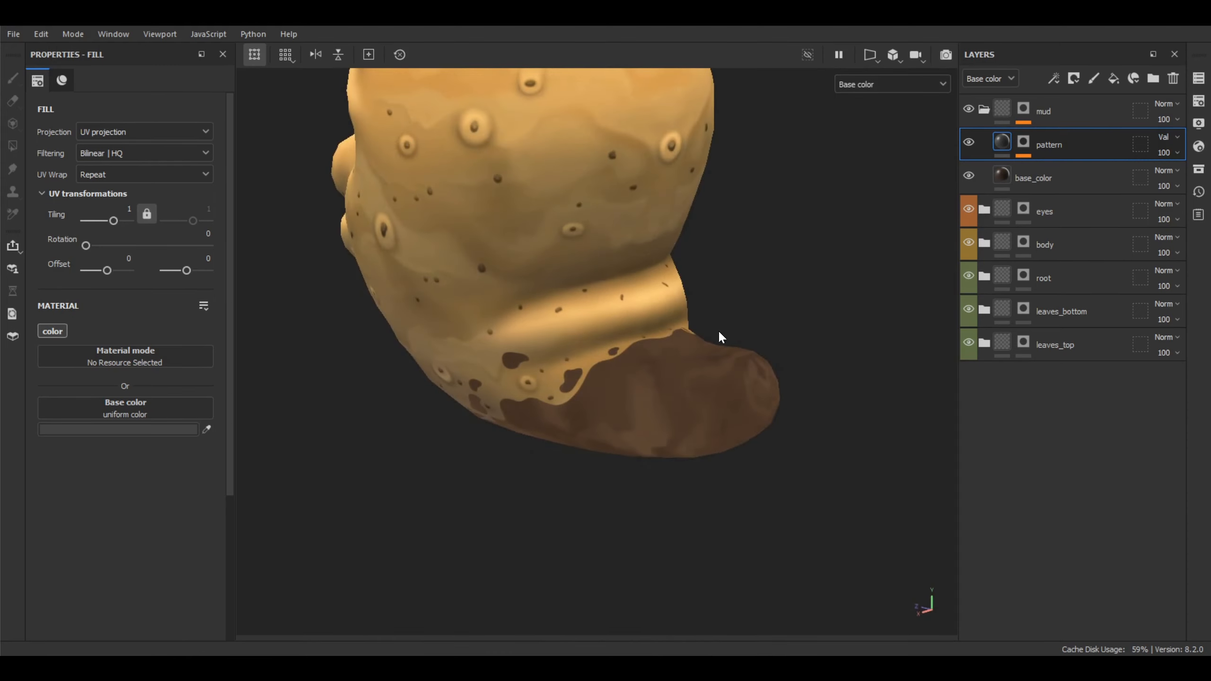
alt+right_drag(718, 330, 743, 350)
mouse_move(742, 350)
alt+mouse_down()
mouse_move(789, 337)
mouse_move(774, 350)
alt+mouse_up()
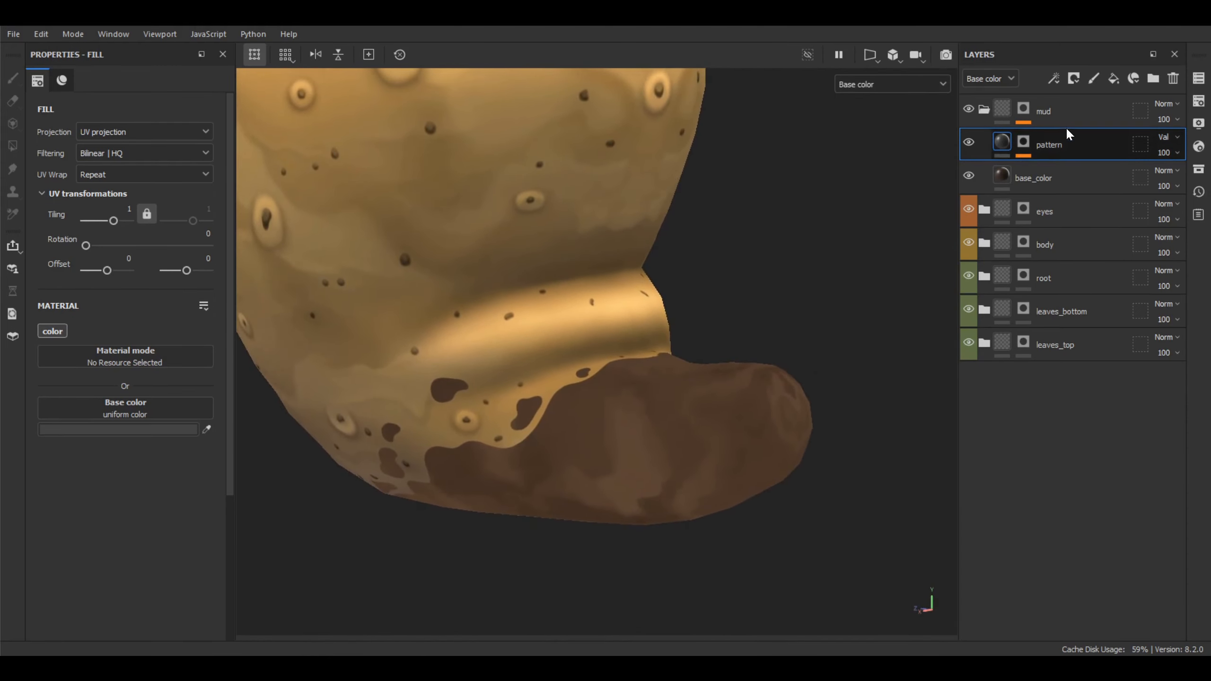
- Add a paint layer above the pattern layer in the mud folder and name it hp
click(1094, 78)
double_click(1031, 142)
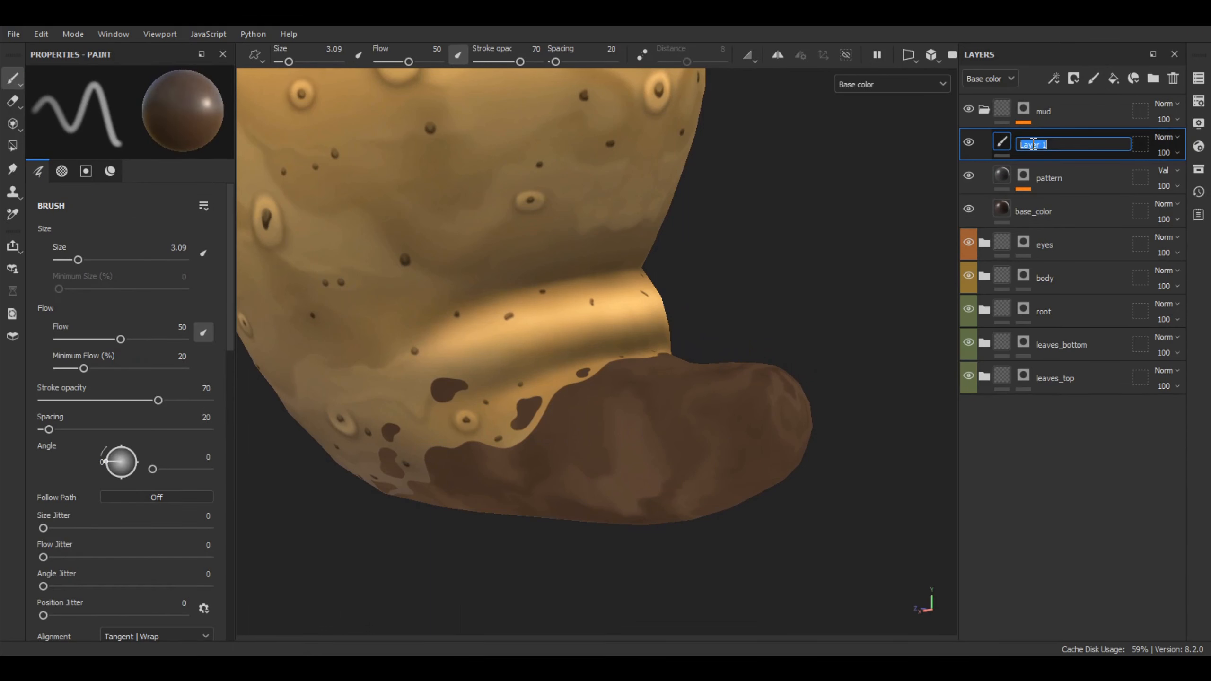
key(Return)
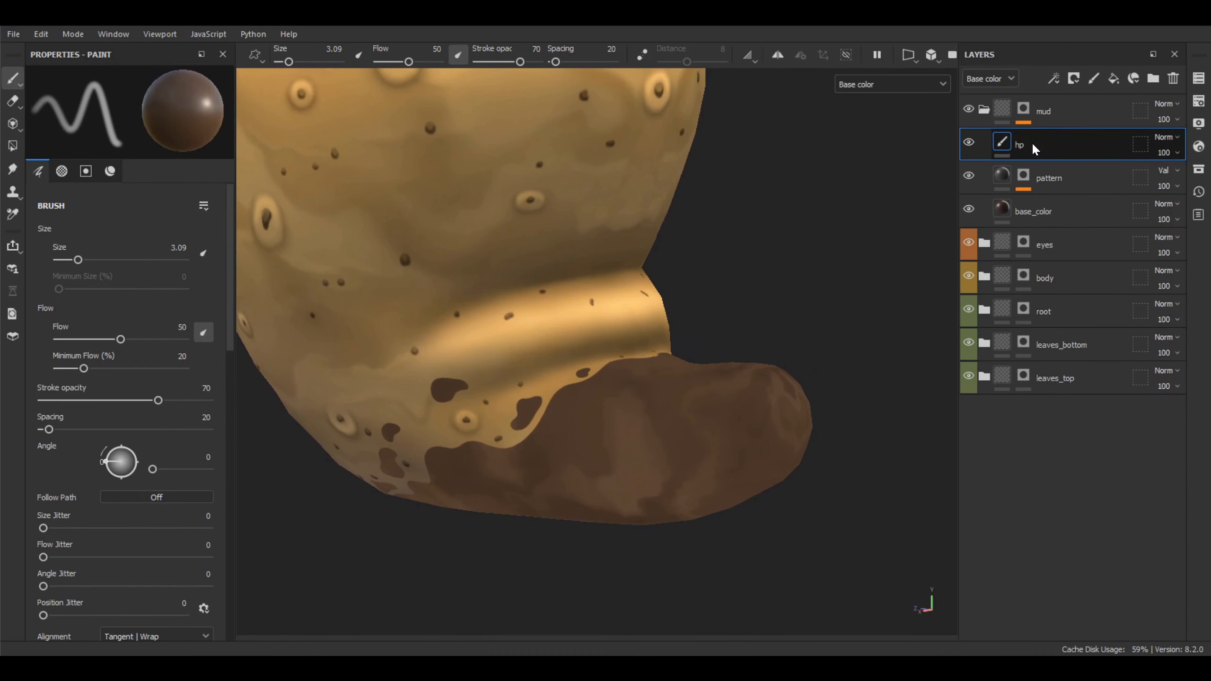
- Choose the HP_base brush for hand-painting the mud
scroll(784, 400, up, 6)
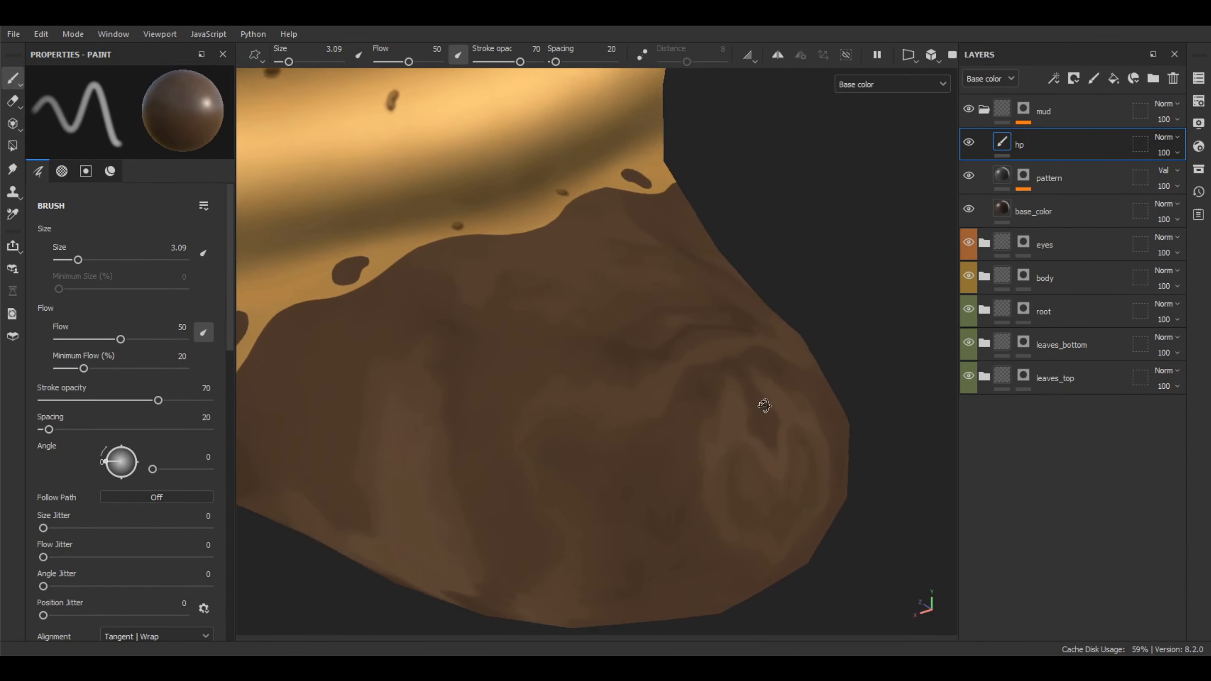
scroll(764, 405, up, 6)
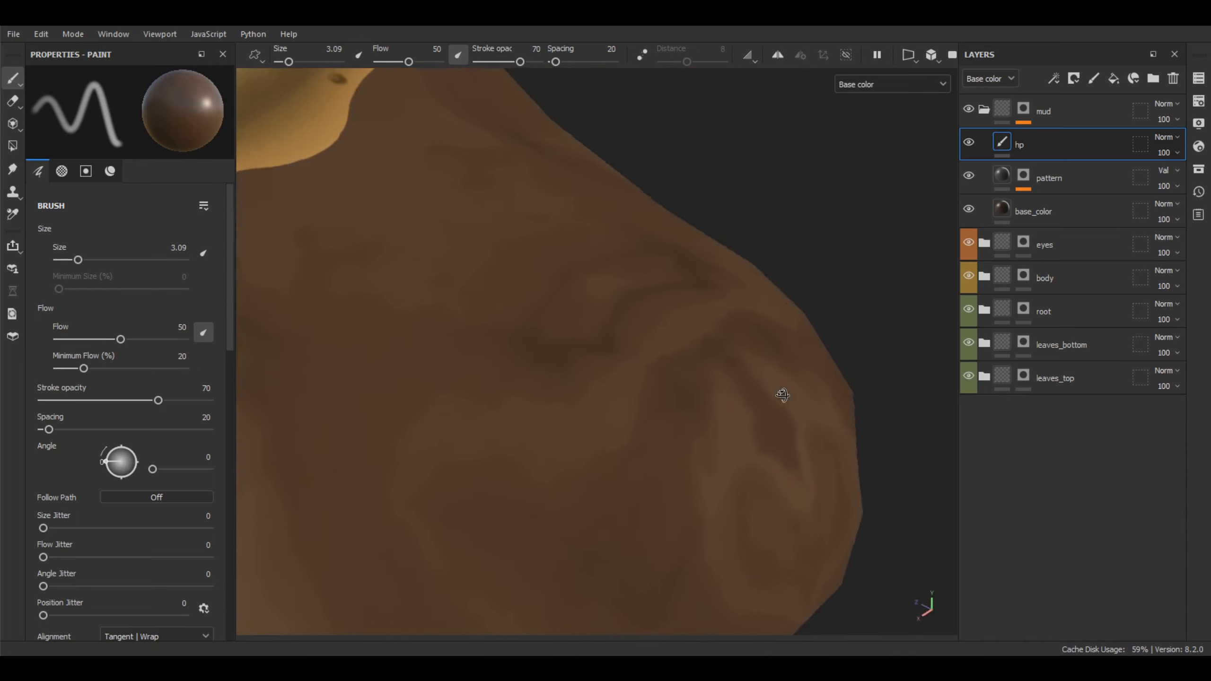
scroll(764, 425, down, 8)
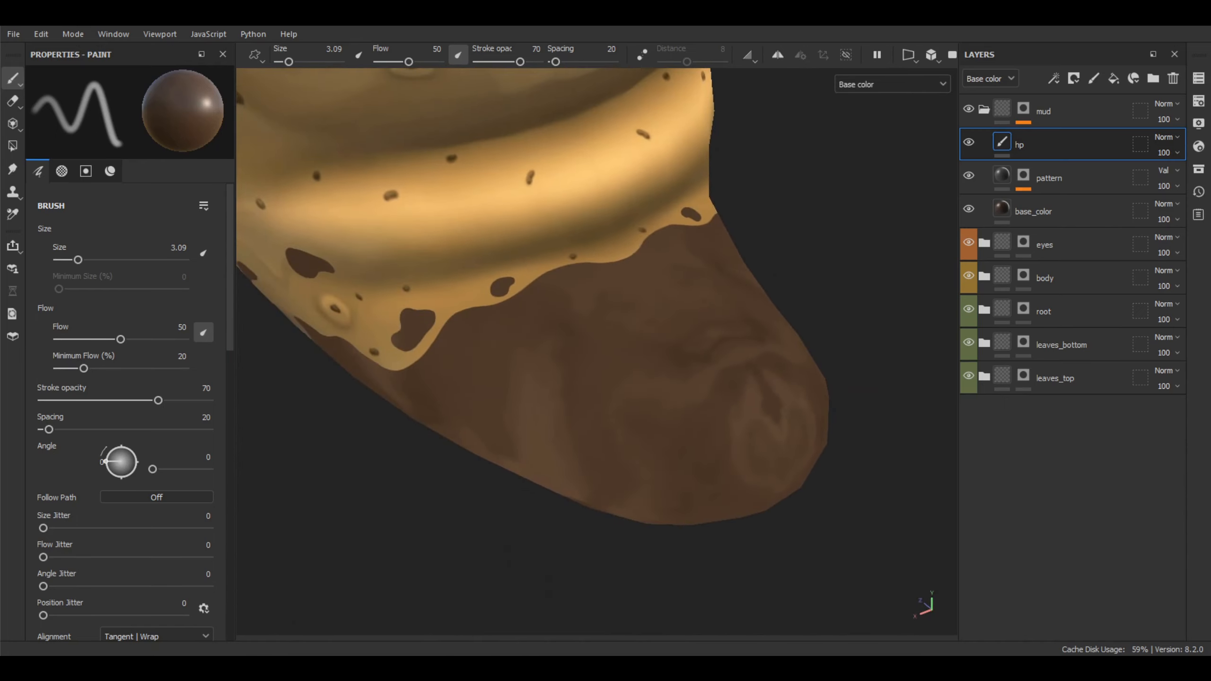
mouse_move(776, 414)
alt+mouse_down()
mouse_move(792, 395)
mouse_move(771, 398)
alt+mouse_up()
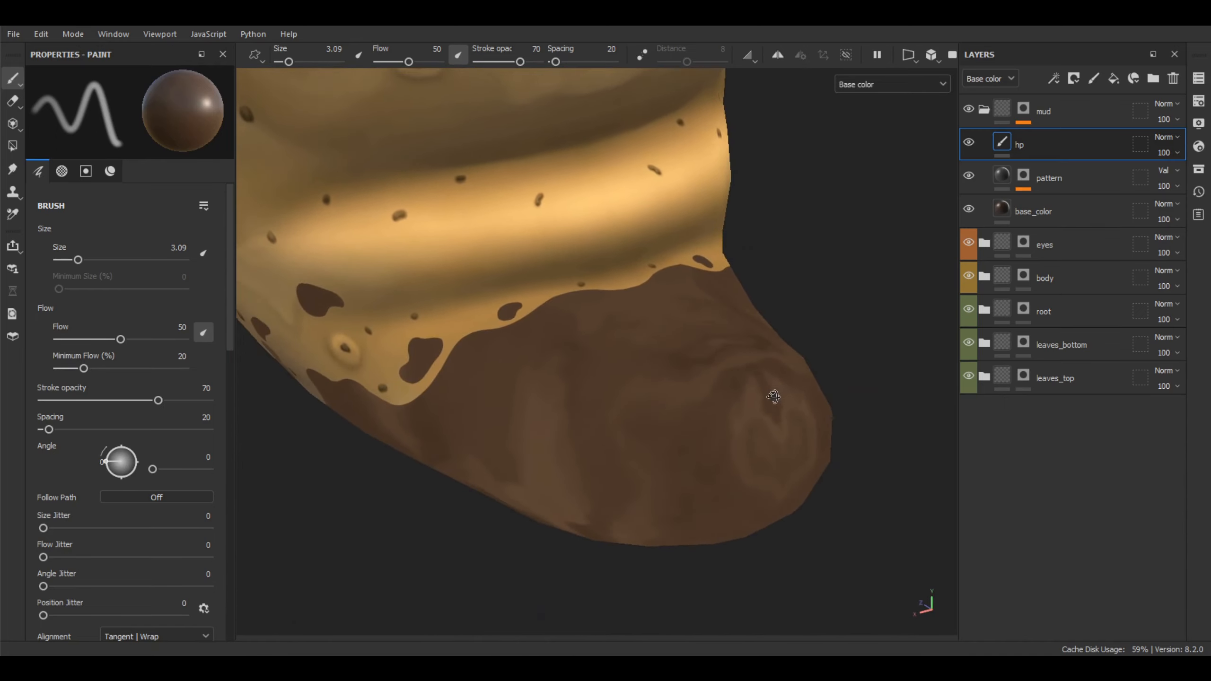
click(1200, 172)
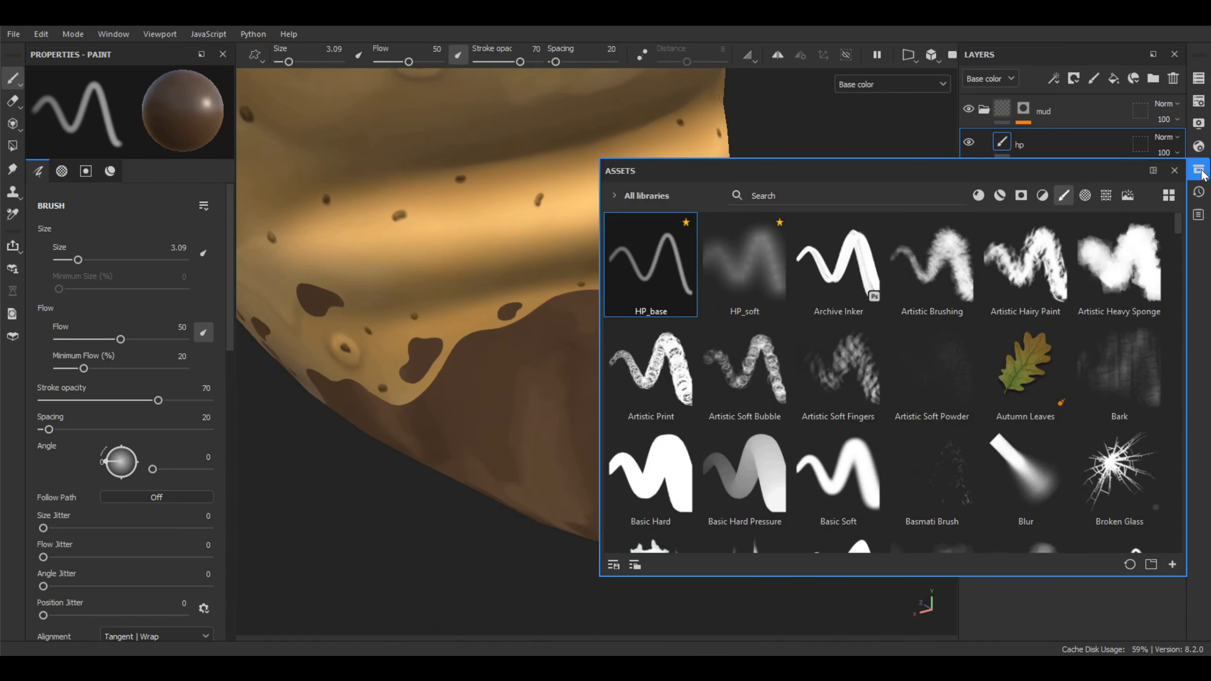
click(656, 267)
click(1174, 170)
mouse_move(782, 268)
alt+mouse_down()
mouse_move(734, 305)
mouse_move(748, 293)
alt+mouse_up()
- Add a paint effect to the hp layer and name it base
right_click(999, 142)
click(1067, 490)
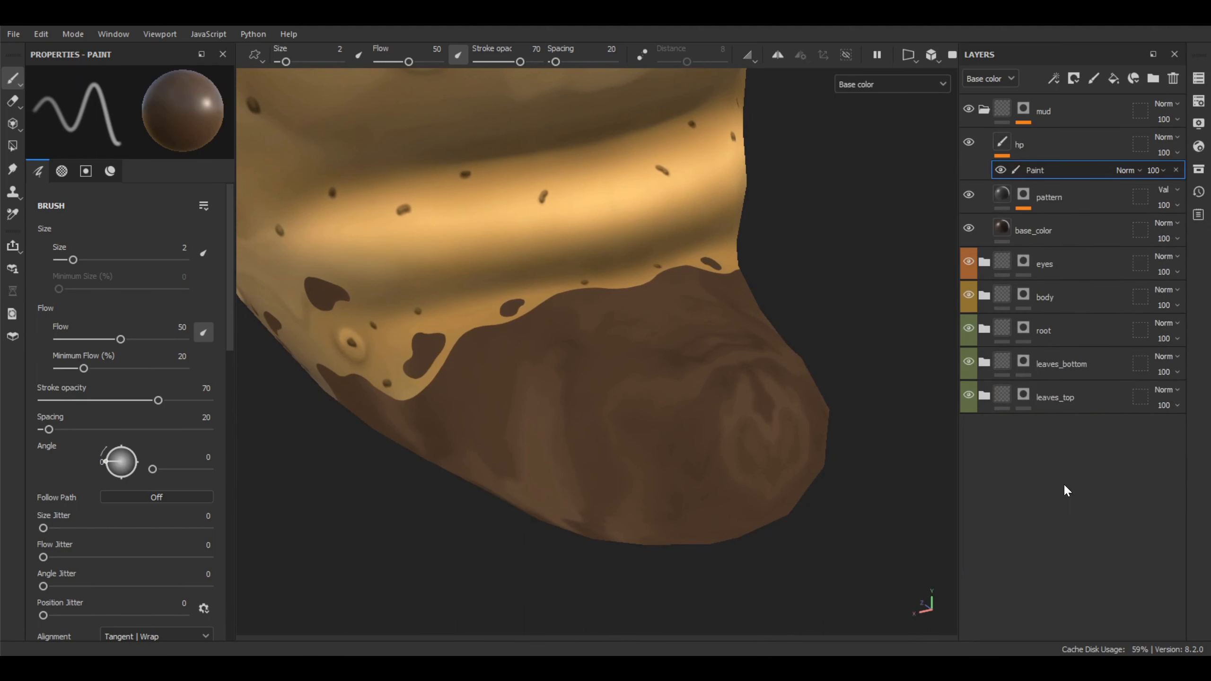
double_click(1035, 170)
text(base)
key(Return)
- Soften the grunge pattern on the upper rear part of the mud with a brush size of 3.15
alt+drag(787, 338, 735, 371)
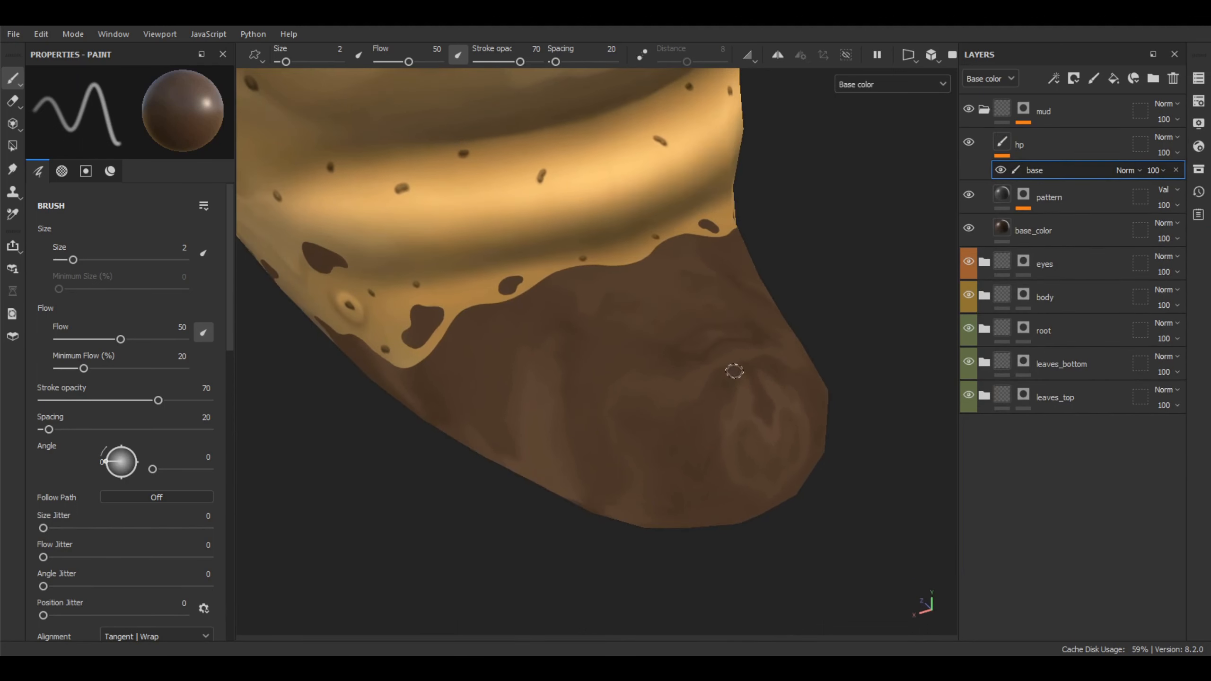
scroll(735, 372, up, 3)
alt+middle_drag(722, 340, 721, 389)
scroll(720, 386, up, 4)
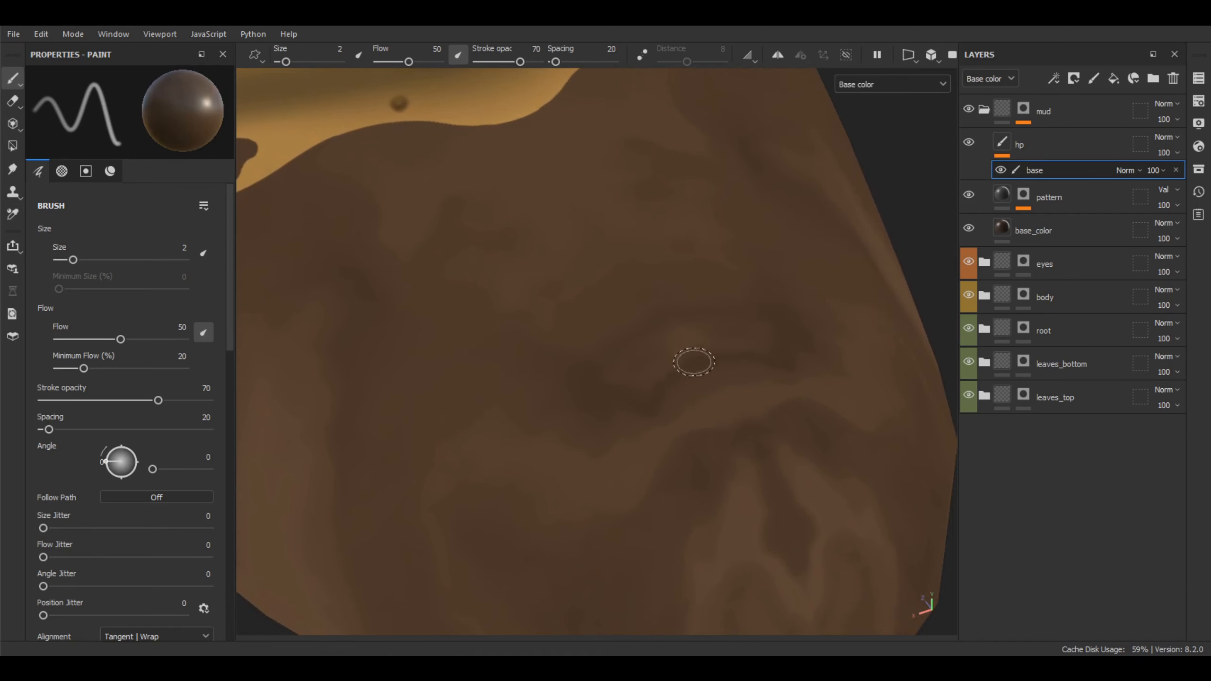
key(])
alt+drag(679, 328, 697, 331)
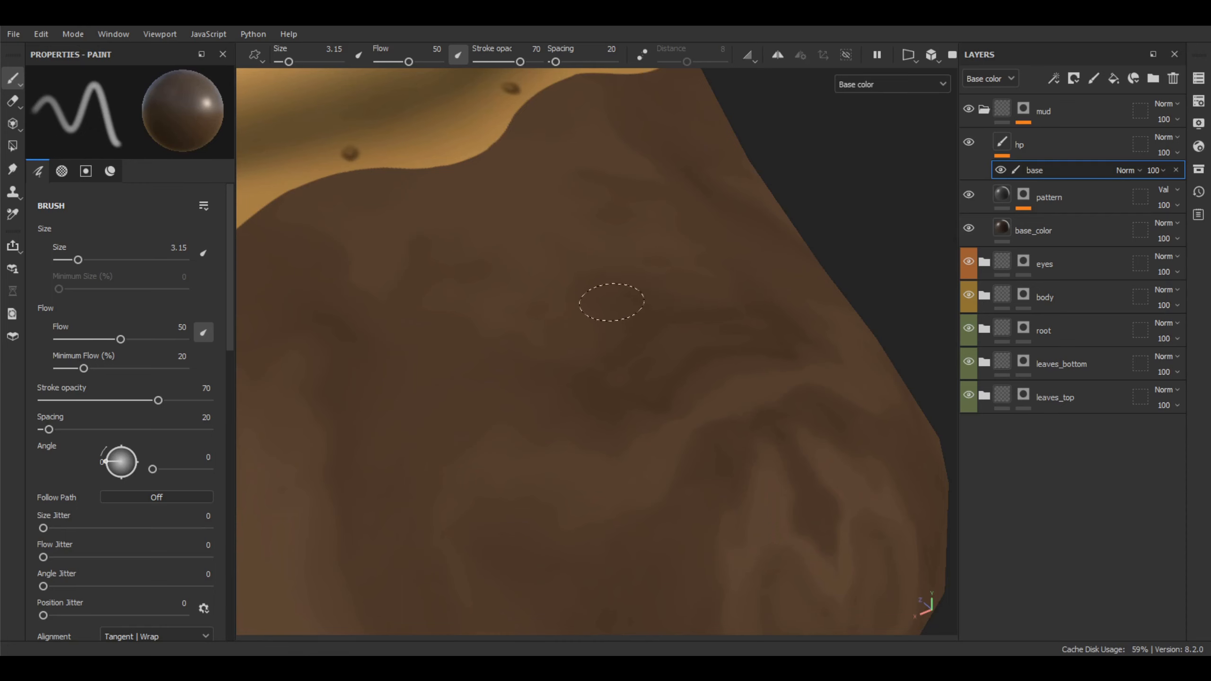
key(v)
alt+right_drag(749, 402, 746, 273)
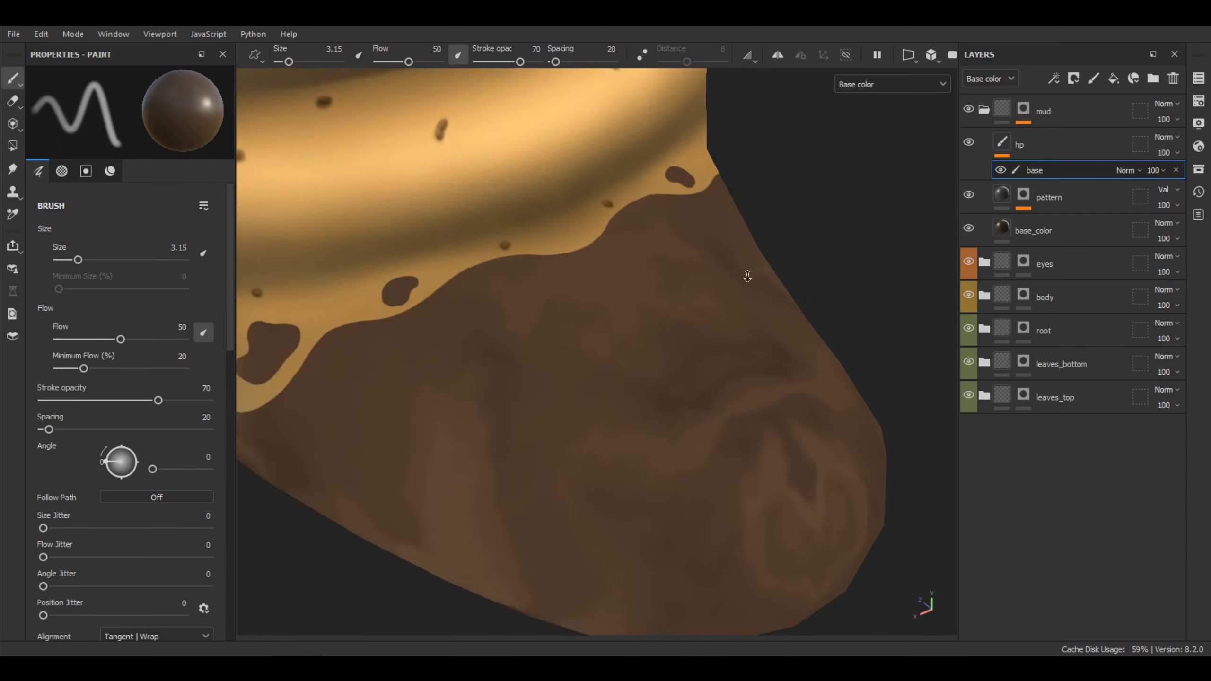
- Blend the dark and light swirl at the rear tip of the mud with sampled mud browns
alt+drag(746, 273, 684, 300)
alt+right_drag(684, 300, 698, 370)
alt+drag(698, 371, 636, 360)
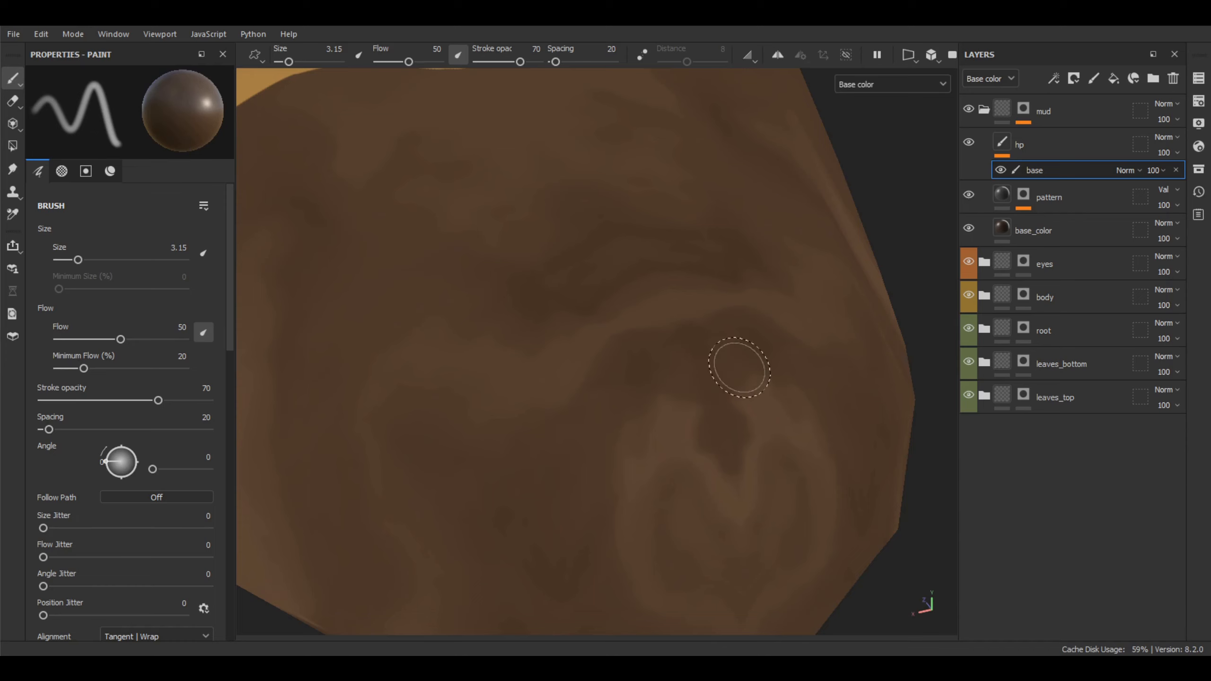
alt+drag(672, 391, 652, 343)
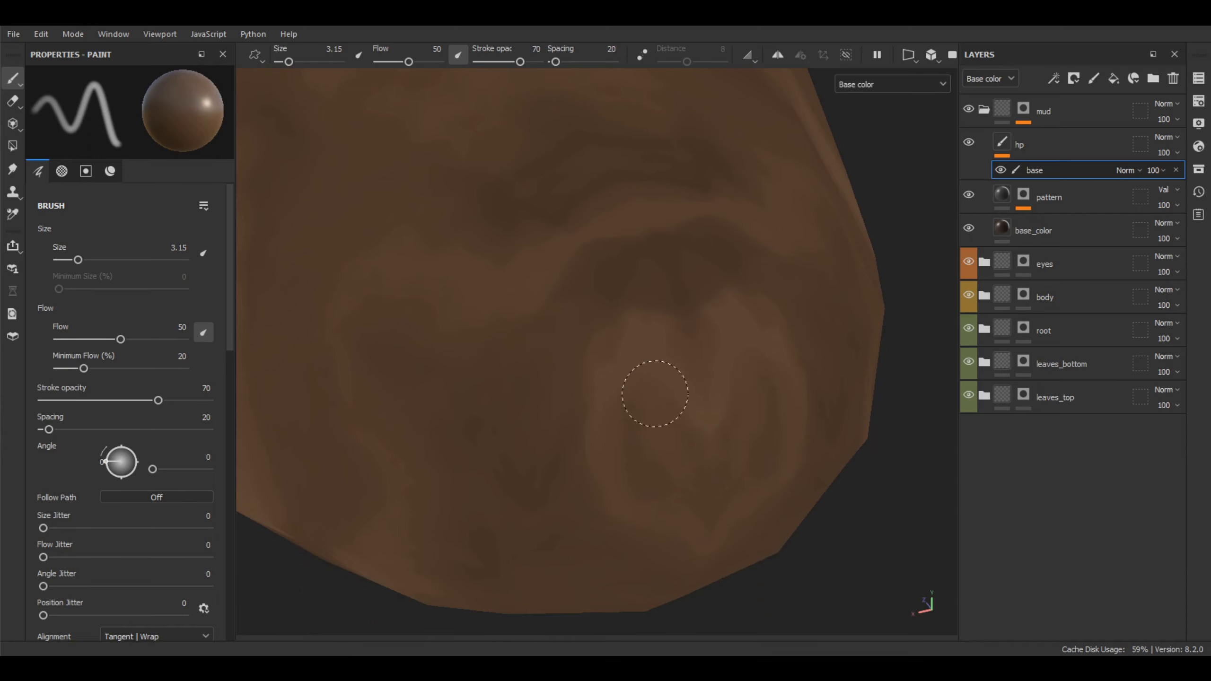
mouse_move(687, 414)
alt+mouse_down()
mouse_move(643, 315)
mouse_move(589, 376)
alt+mouse_up()
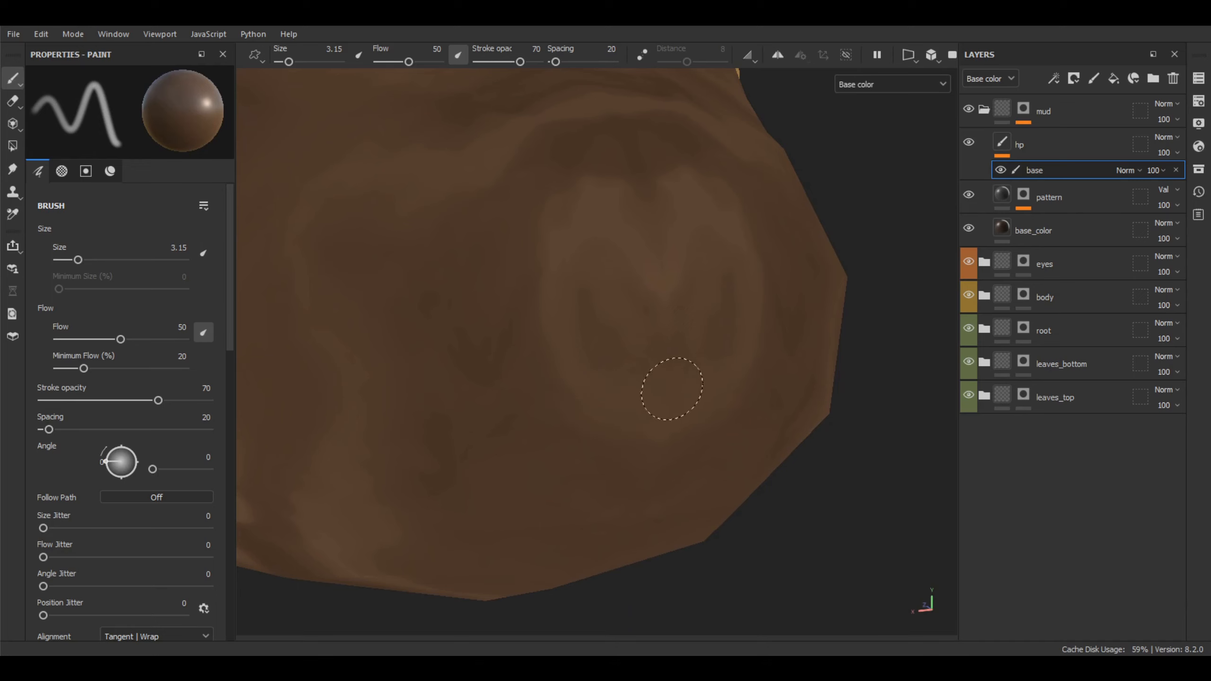
click(652, 452)
alt+right_drag(622, 432, 686, 257)
alt+drag(676, 323, 643, 289)
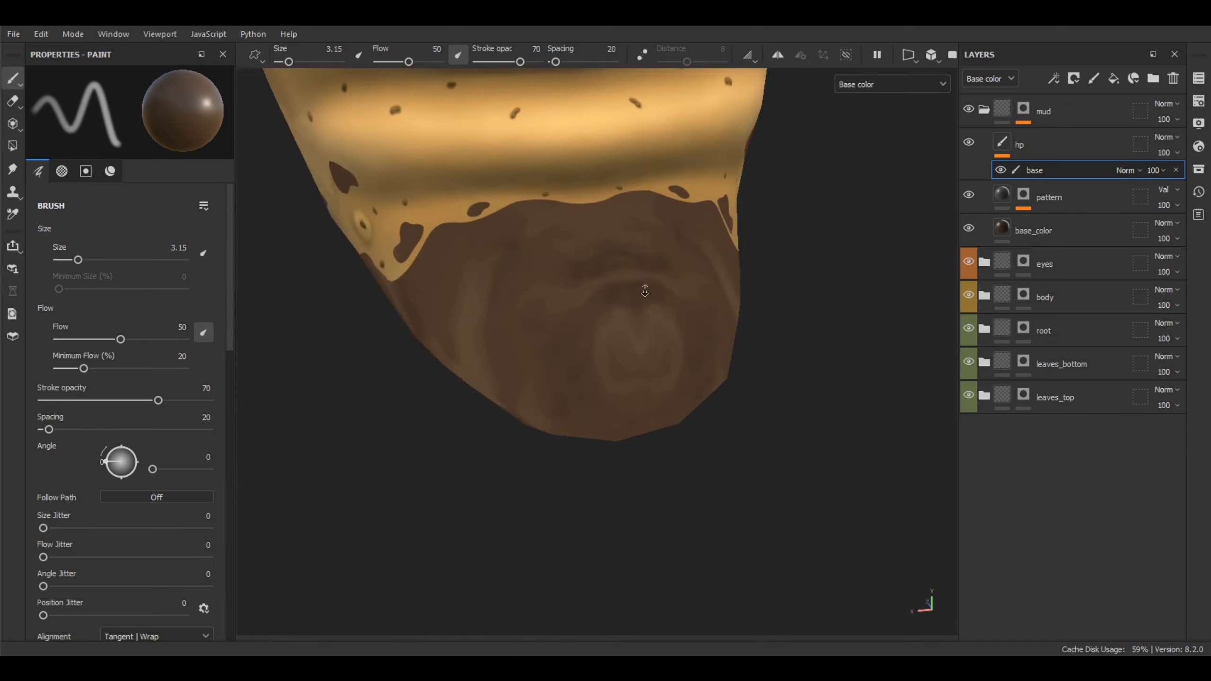
- Sample the mud's brown and paint soft dark patches on the potato's underside, enlarging the brush to about 7.26
alt+right_drag(643, 290, 630, 386)
mouse_move(528, 360)
alt+right_down()
mouse_move(541, 188)
mouse_move(554, 311)
alt+right_up()
mouse_move(554, 311)
alt+mouse_down()
mouse_move(695, 303)
mouse_move(625, 298)
alt+mouse_up()
mouse_move(625, 298)
alt+right_down()
mouse_move(579, 351)
mouse_move(592, 310)
mouse_move(676, 387)
alt+right_up()
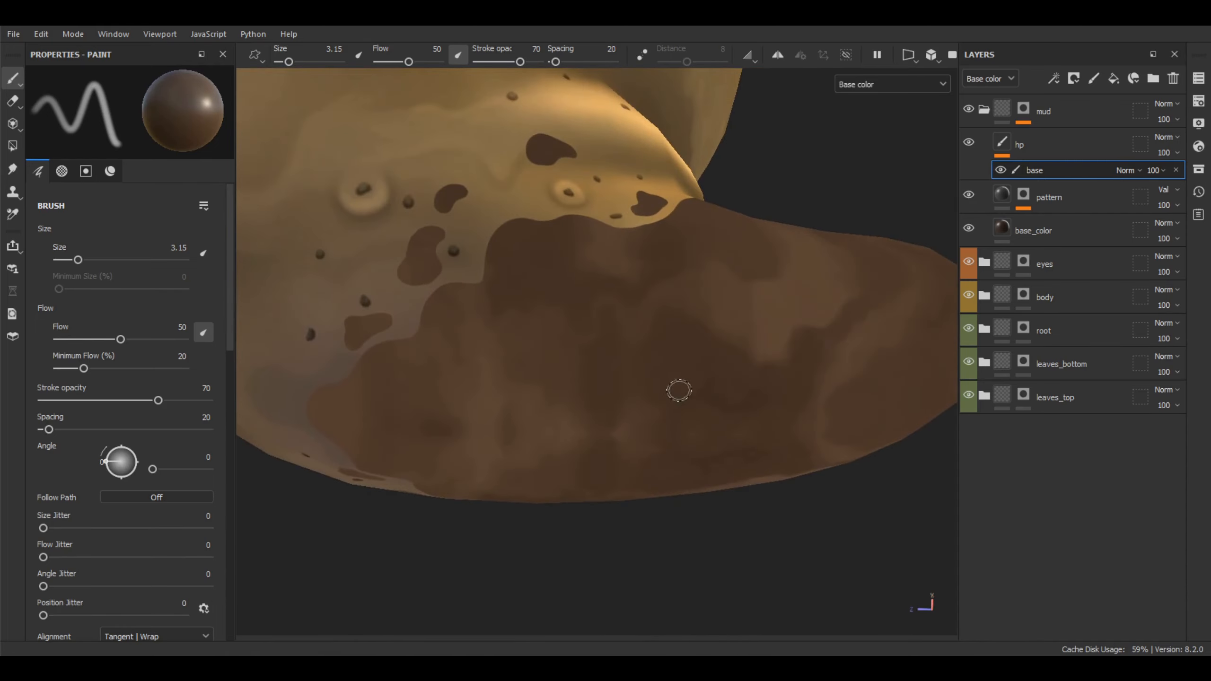
mouse_move(676, 387)
alt+mouse_down()
mouse_move(698, 338)
mouse_move(763, 305)
mouse_move(687, 305)
mouse_move(635, 351)
mouse_move(686, 300)
mouse_move(760, 295)
alt+mouse_up()
alt+right_drag(760, 295, 641, 430)
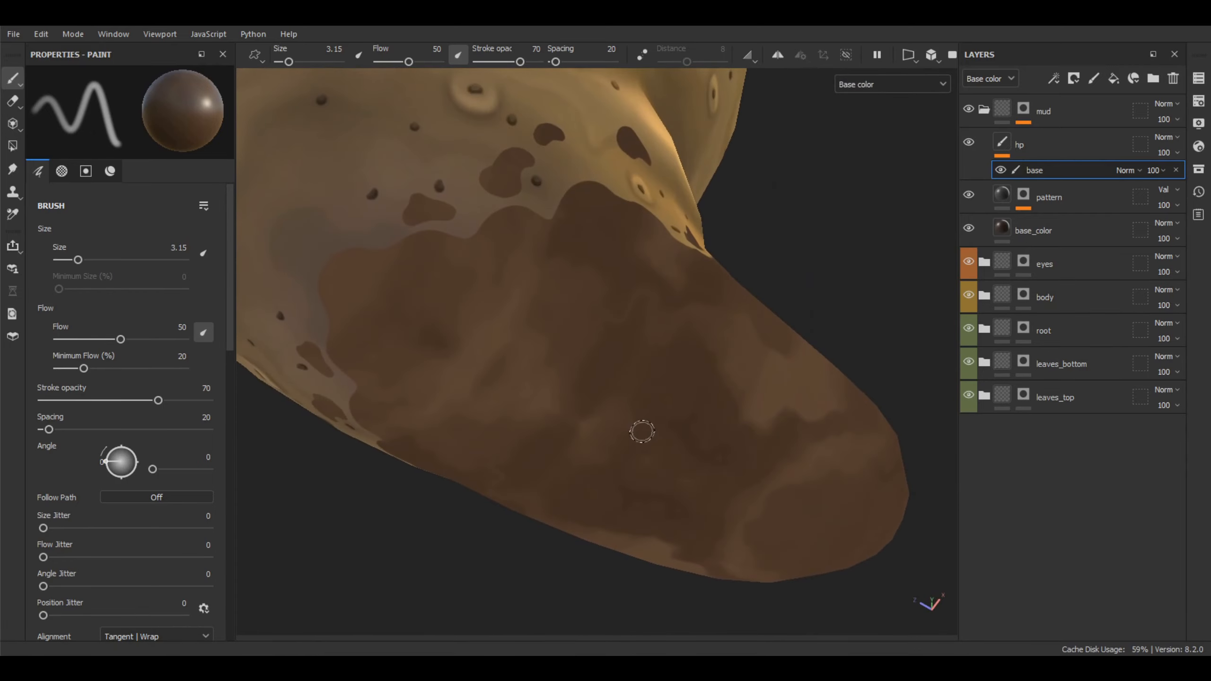
alt+middle_drag(658, 389, 675, 367)
alt+drag(676, 367, 618, 352)
alt+middle_drag(616, 351, 642, 370)
alt+drag(642, 371, 598, 361)
key(p)
click(704, 415)
ctrl+right_drag(695, 404, 730, 404)
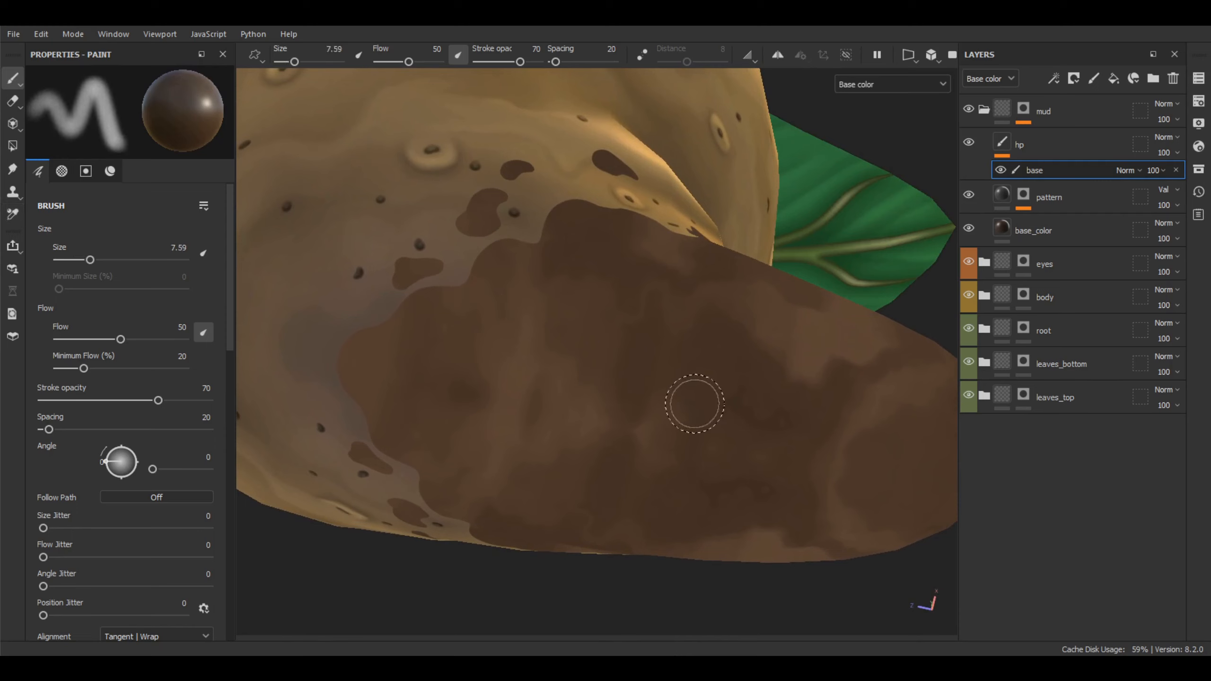
mouse_move(536, 386)
mouse_down()
mouse_move(541, 373)
mouse_move(494, 390)
mouse_up()
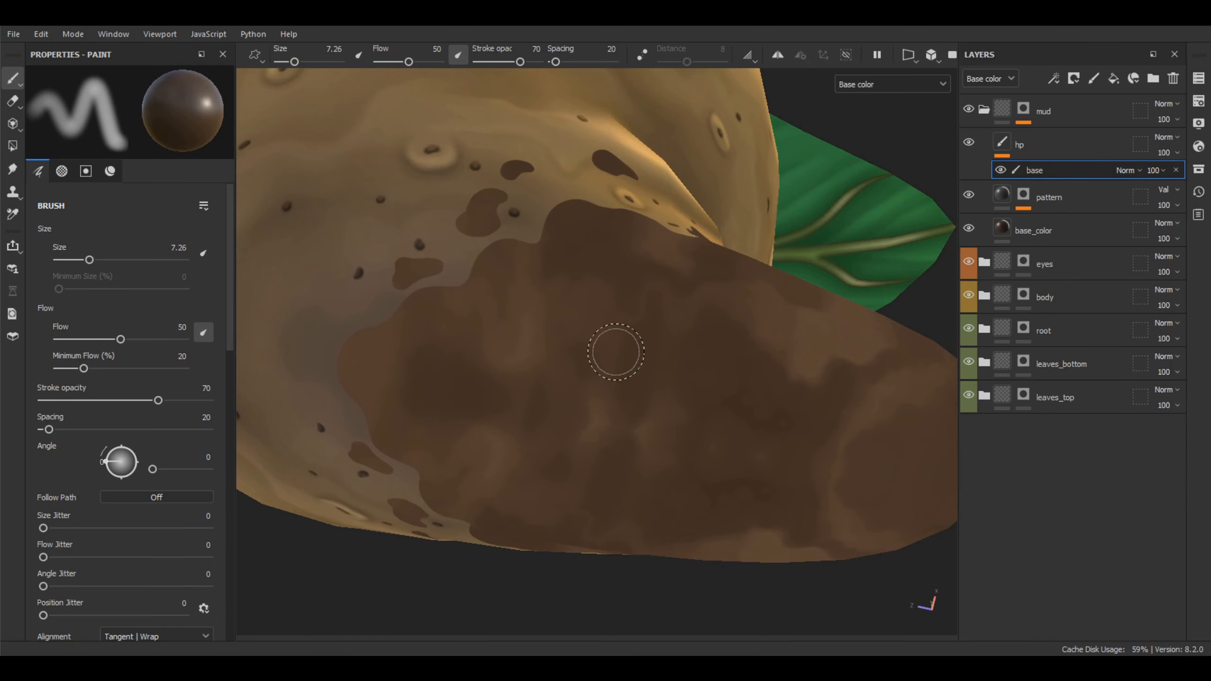
- Sample neighbouring browns and blend the tonal patches in the middle of the mud's underside
key(p)
click(641, 399)
alt+right_drag(640, 405, 649, 515)
key(p)
click(619, 411)
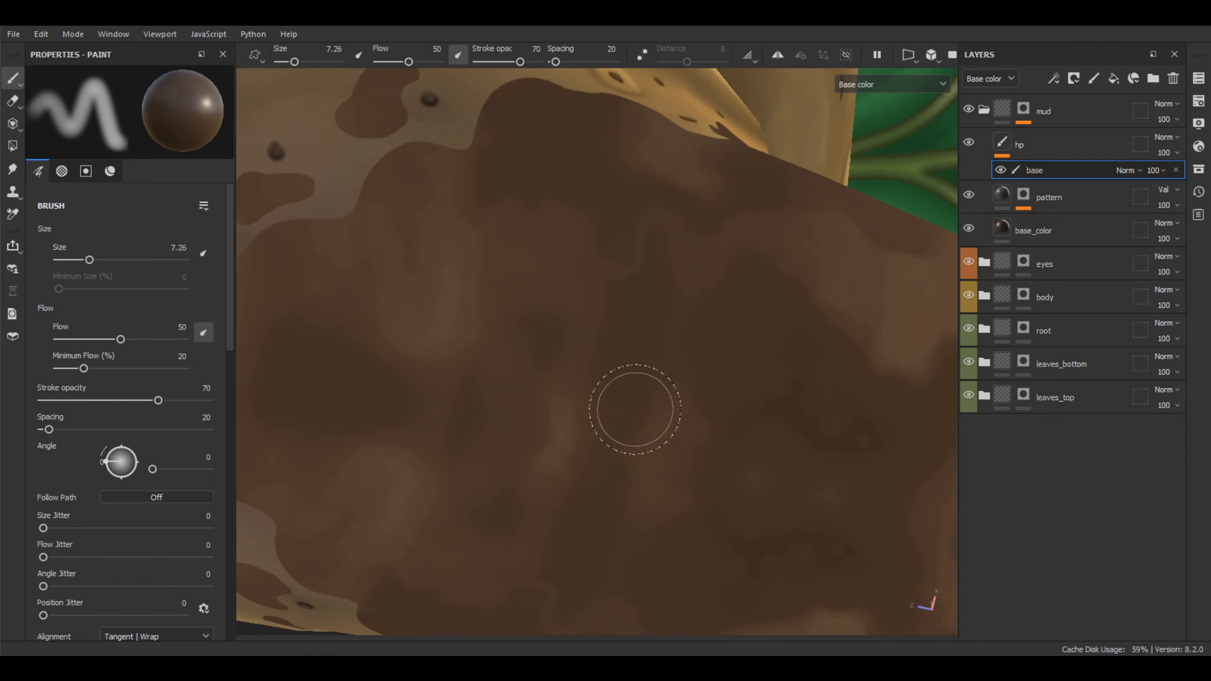
alt+right_drag(556, 441, 697, 340)
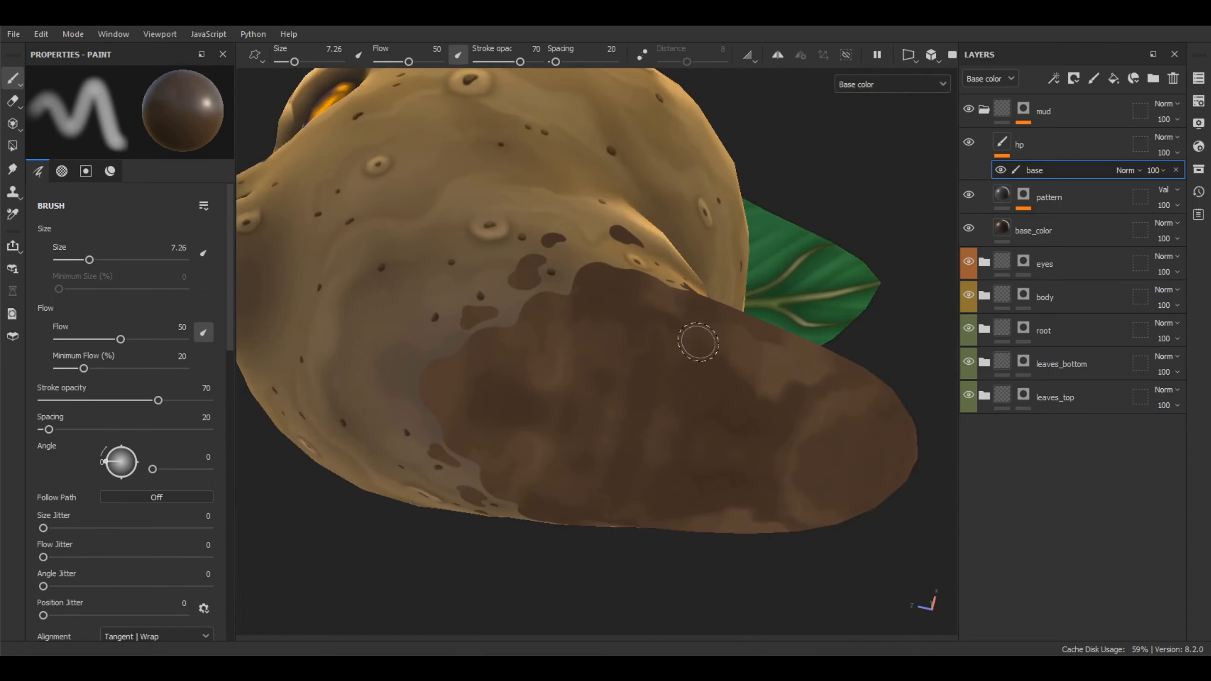
- Examine the blended mud base from the underside, side and rear of the potato
alt+drag(698, 341, 602, 360)
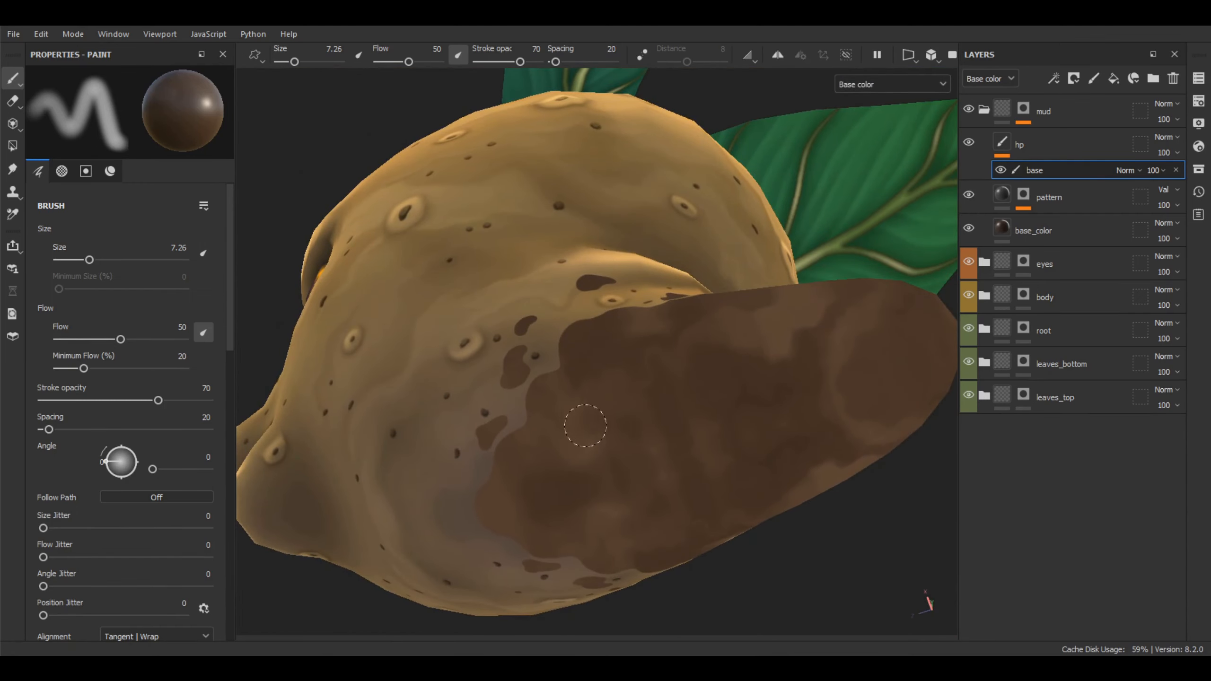
alt+right_drag(644, 424, 741, 382)
alt+drag(742, 382, 679, 438)
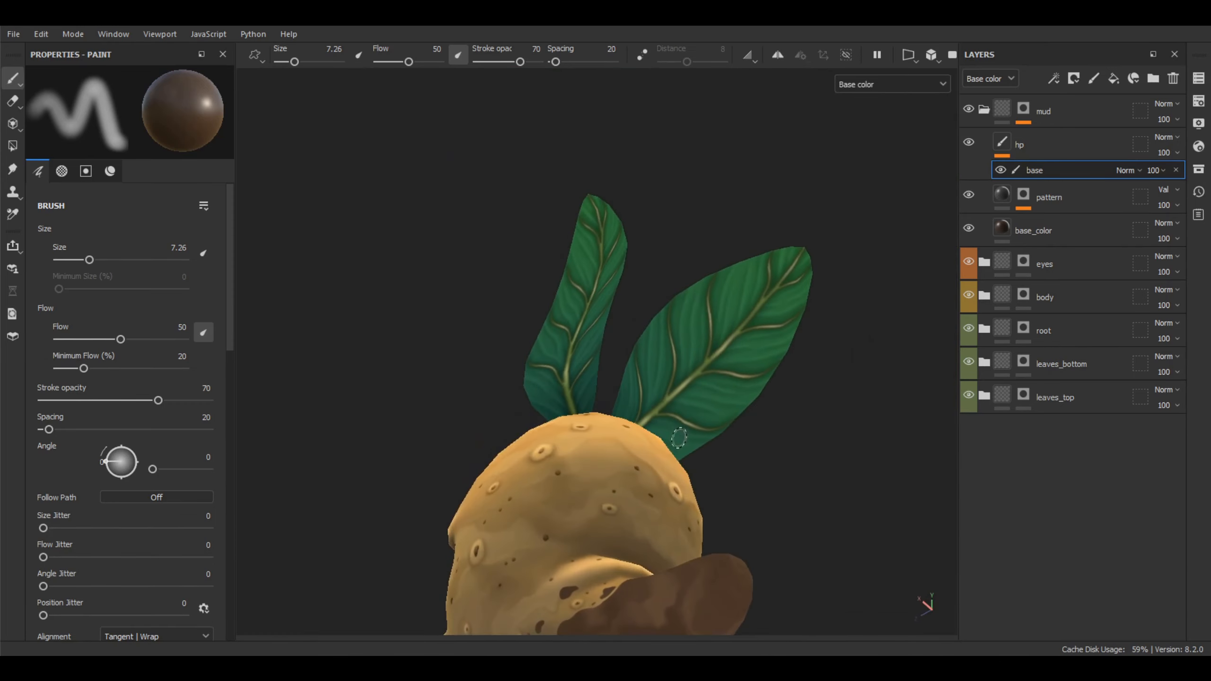
alt+middle_drag(679, 438, 711, 215)
alt+drag(711, 214, 754, 284)
alt+right_drag(754, 284, 720, 382)
alt+middle_drag(732, 383, 700, 340)
alt+drag(700, 339, 700, 330)
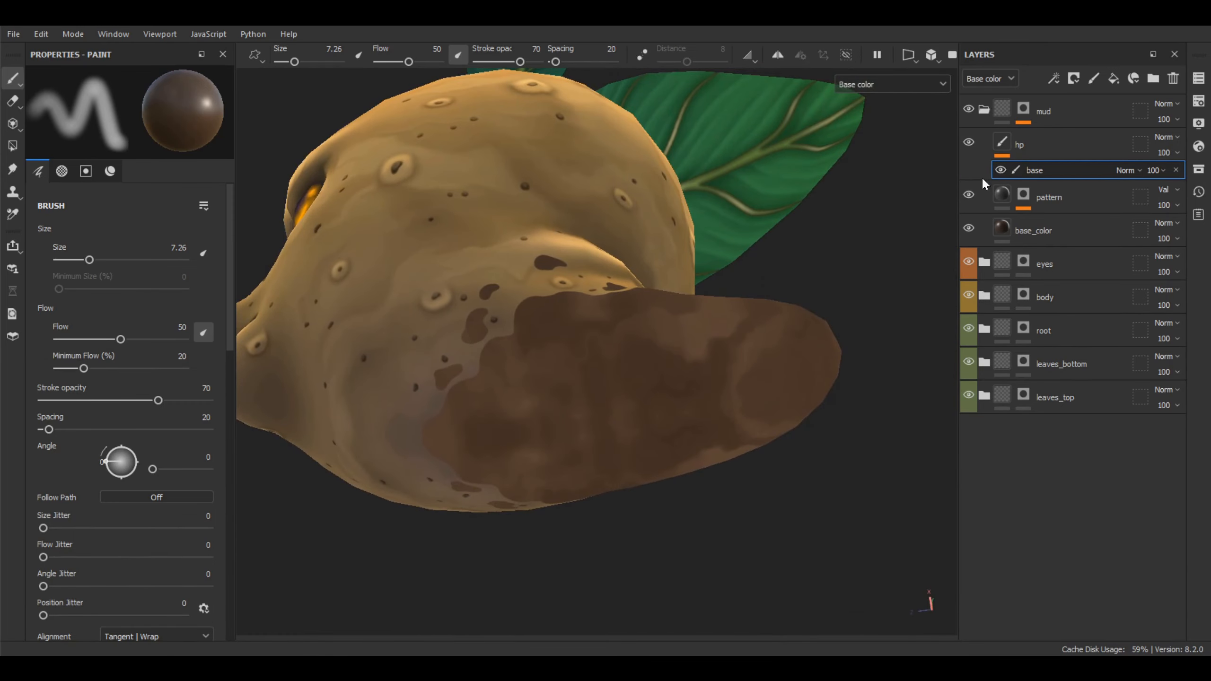
alt+drag(773, 302, 679, 437)
alt+drag(701, 411, 689, 406)
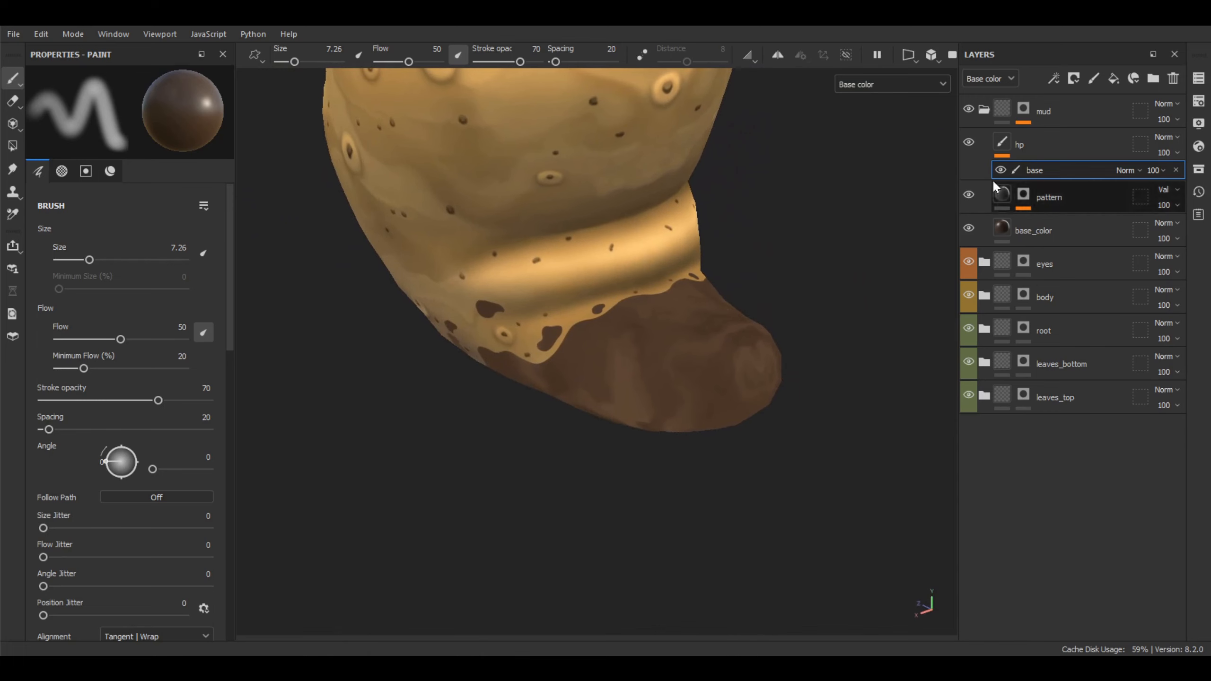
mouse_move(823, 295)
alt+mouse_down()
mouse_move(847, 249)
mouse_move(731, 315)
mouse_move(760, 341)
mouse_move(806, 306)
mouse_move(776, 363)
mouse_move(781, 338)
mouse_move(825, 327)
mouse_move(789, 346)
mouse_move(816, 319)
mouse_move(781, 352)
mouse_move(798, 370)
mouse_move(725, 365)
mouse_move(713, 379)
mouse_move(792, 386)
mouse_move(765, 351)
mouse_move(723, 372)
alt+mouse_up()
- Add a second paint effect to the hp layer and name it shadows
click(1003, 141)
right_click(1003, 141)
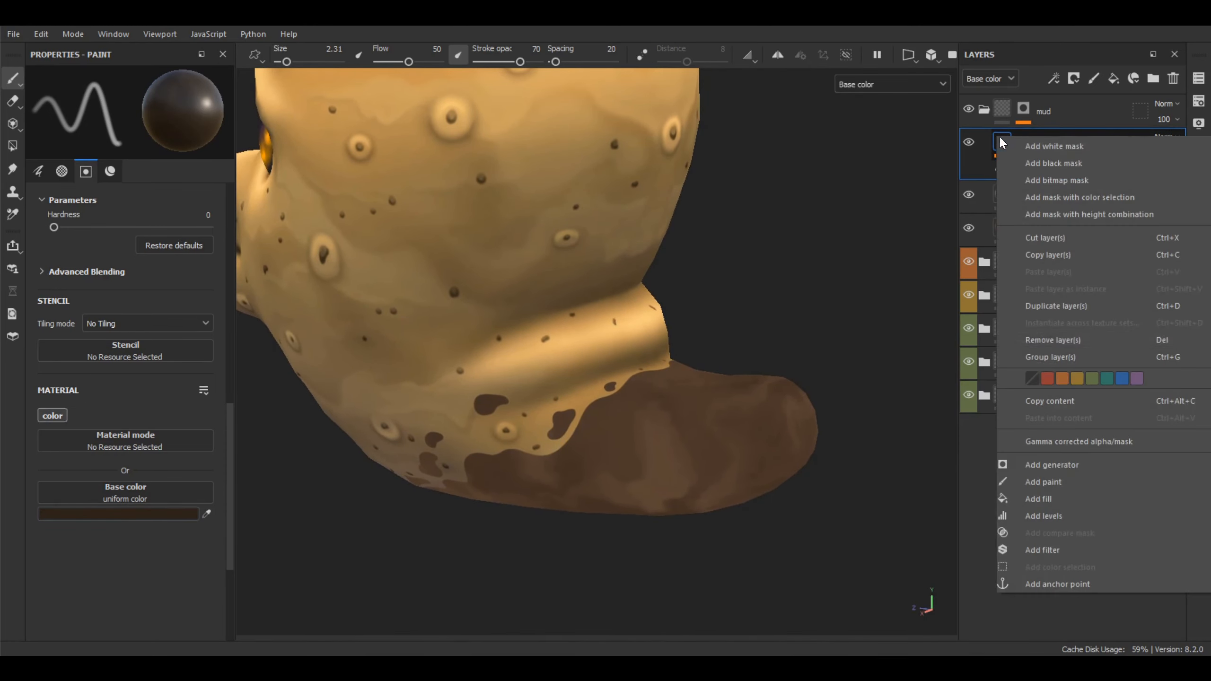
click(1055, 483)
double_click(1031, 171)
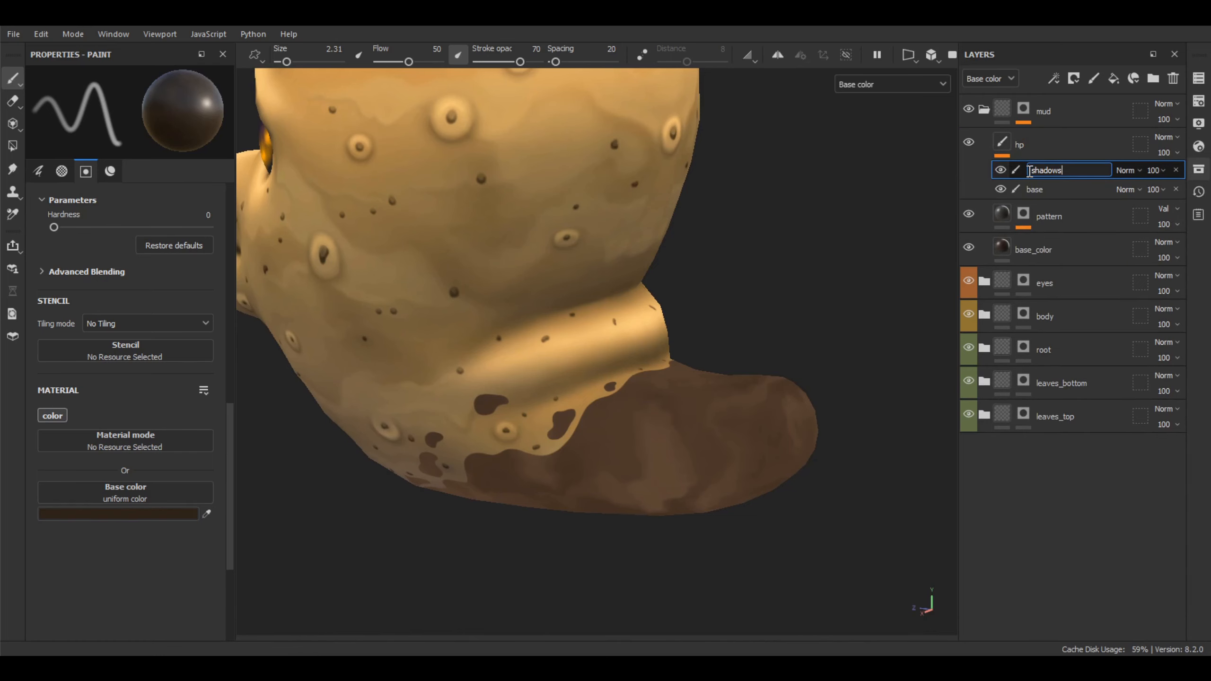
key(Return)
- Sample a brown from the mud and darken it to 2C2119, value 0.174, as the shadow paint color
alt+drag(677, 404, 796, 377)
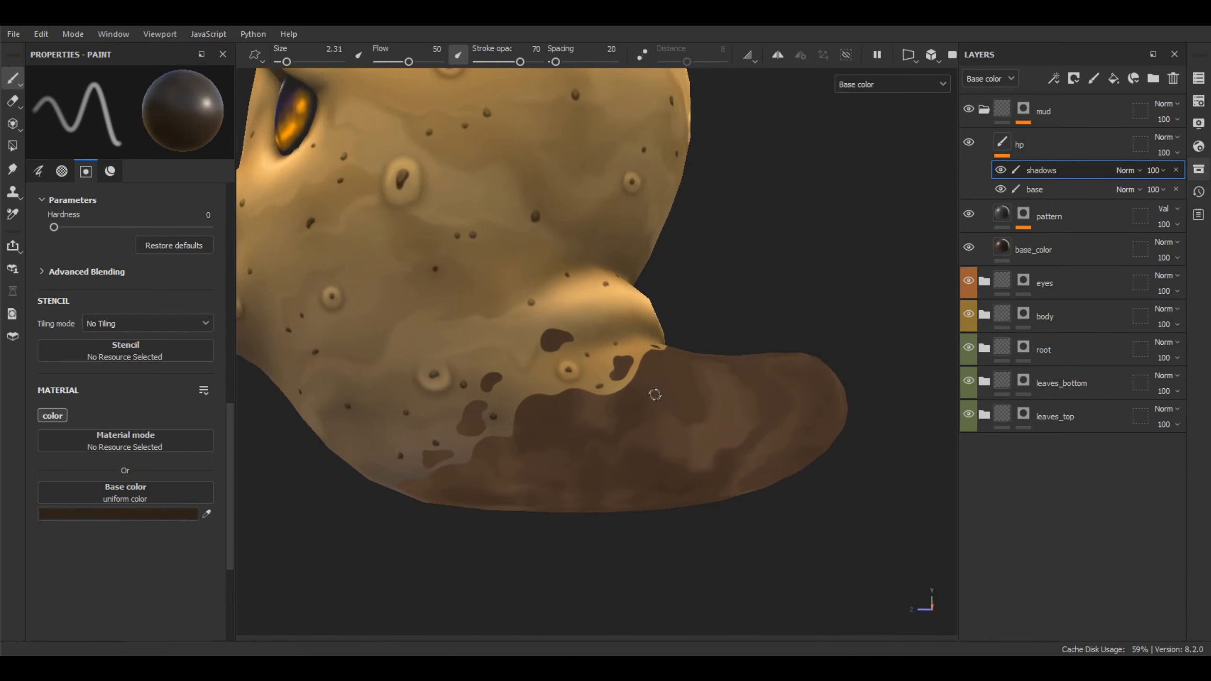
alt+drag(499, 493, 739, 378)
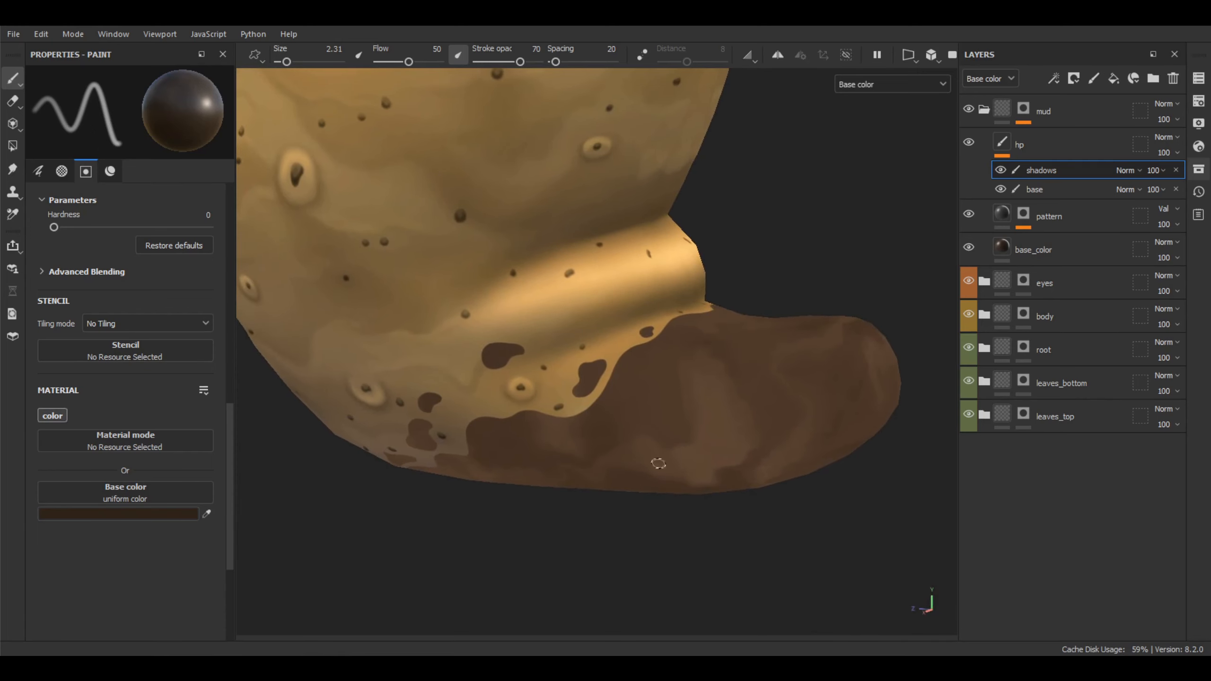
alt+drag(659, 463, 759, 385)
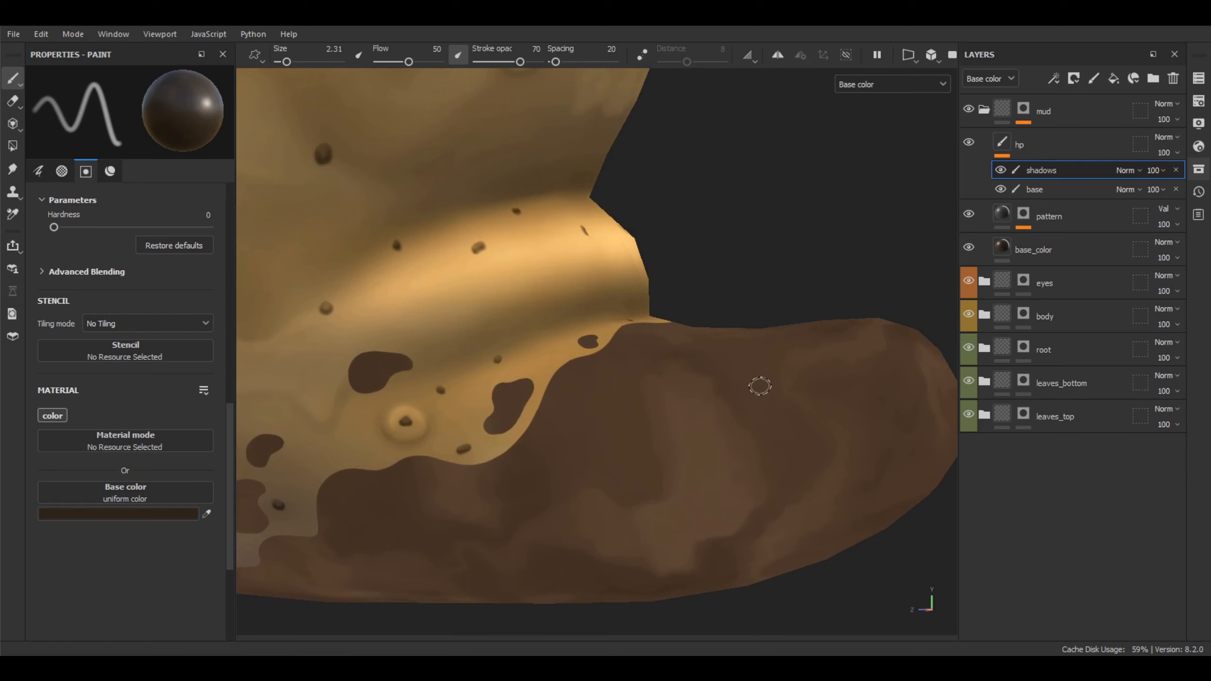
key(p)
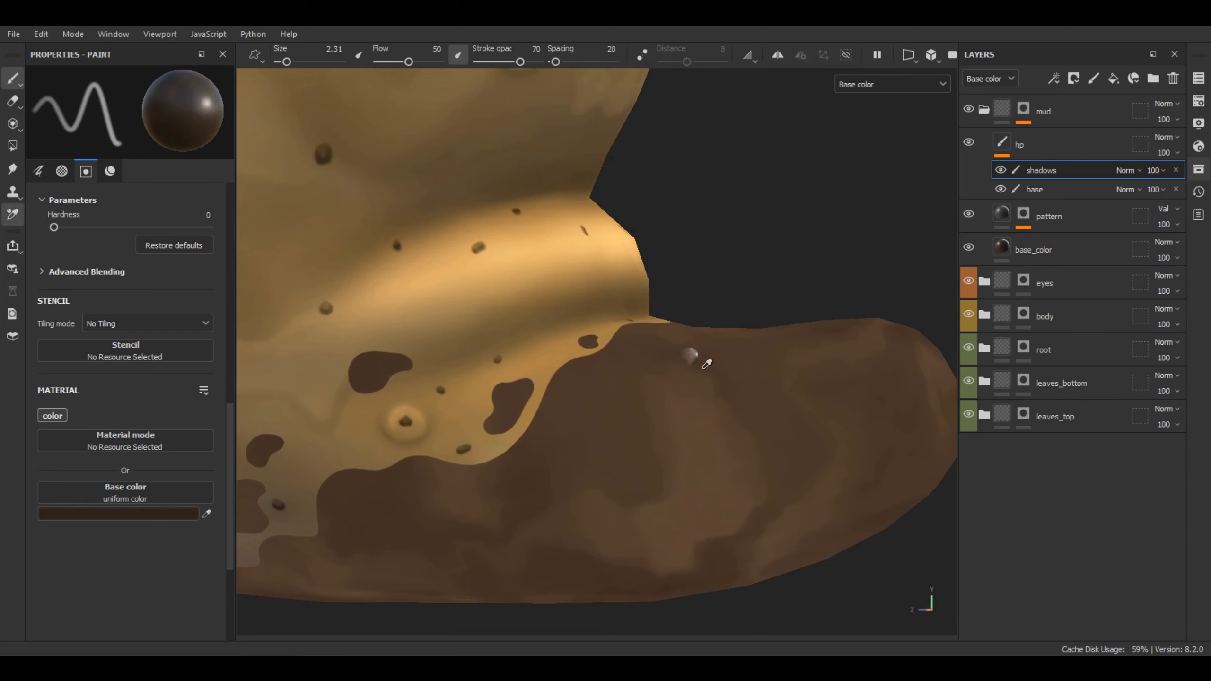
click(692, 355)
click(106, 514)
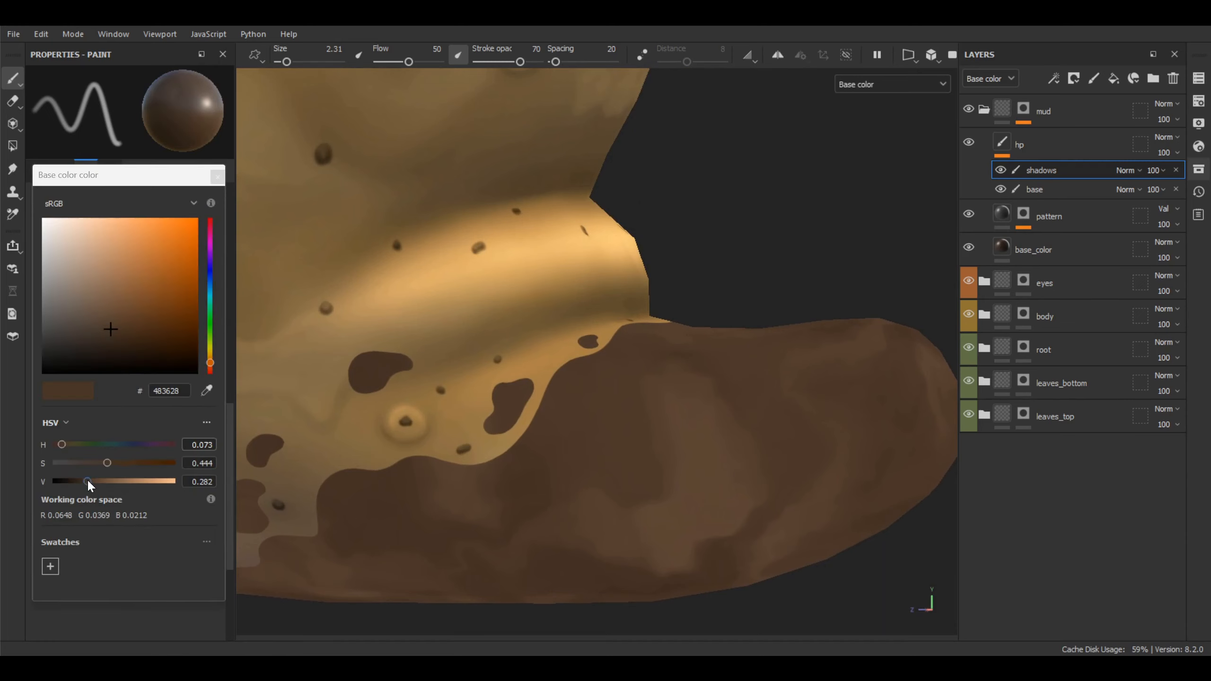
drag(87, 481, 74, 480)
- Paint a winding dark shadow crease across the upper side of the mud with a size 2.82 brush
alt+drag(765, 379, 737, 415)
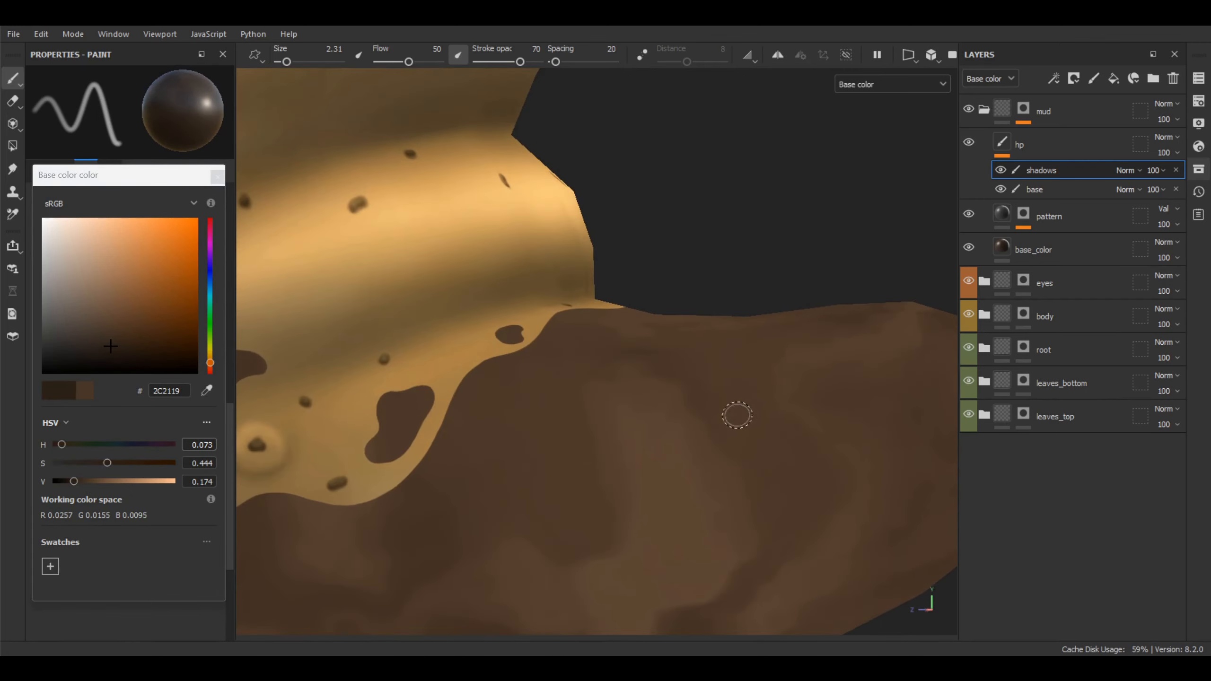
ctrl+right_drag(726, 409, 730, 409)
alt+middle_drag(741, 400, 783, 368)
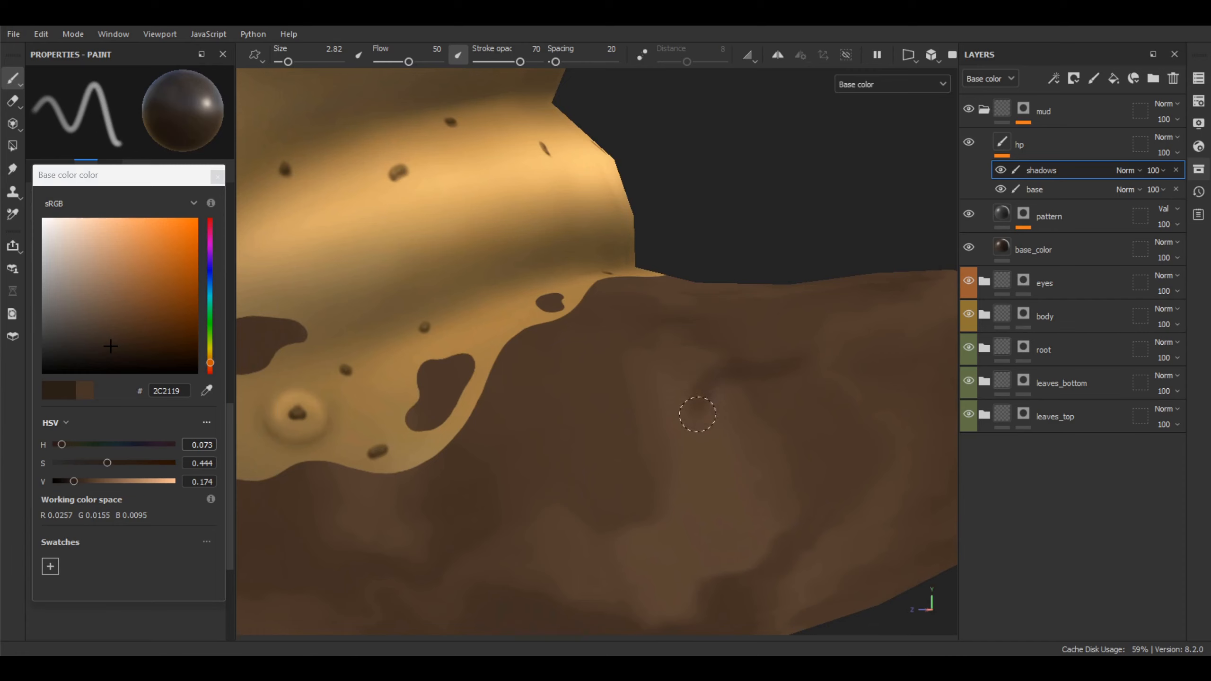
mouse_move(698, 414)
mouse_down()
mouse_move(668, 425)
mouse_move(651, 482)
mouse_up()
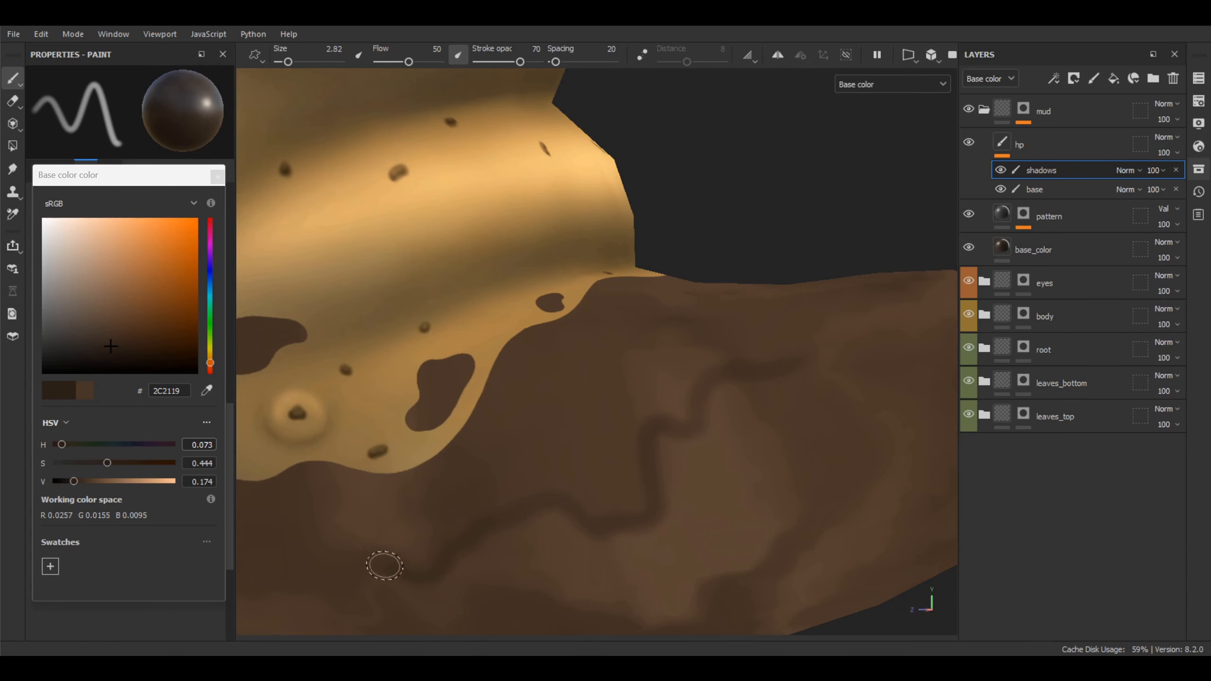
alt+middle_drag(382, 565, 673, 477)
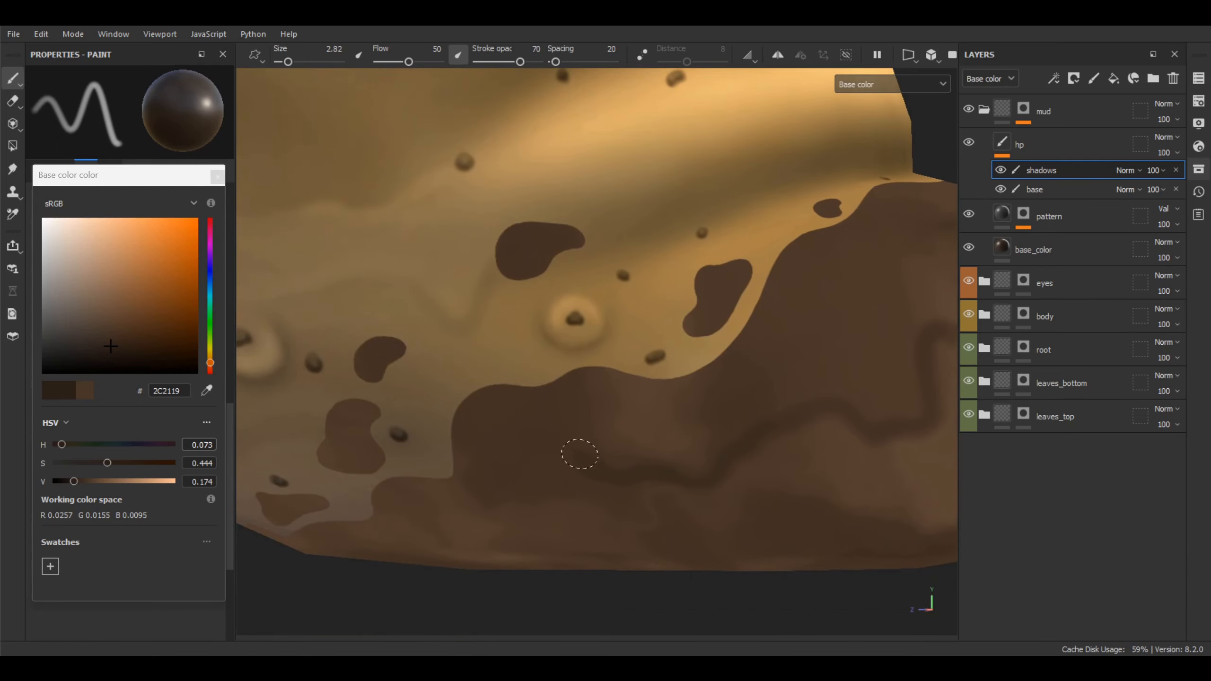
- Paint a second winding shadow crease along the lower side of the mud, below the first one
alt+right_drag(500, 462, 543, 273)
alt+middle_drag(754, 384, 621, 354)
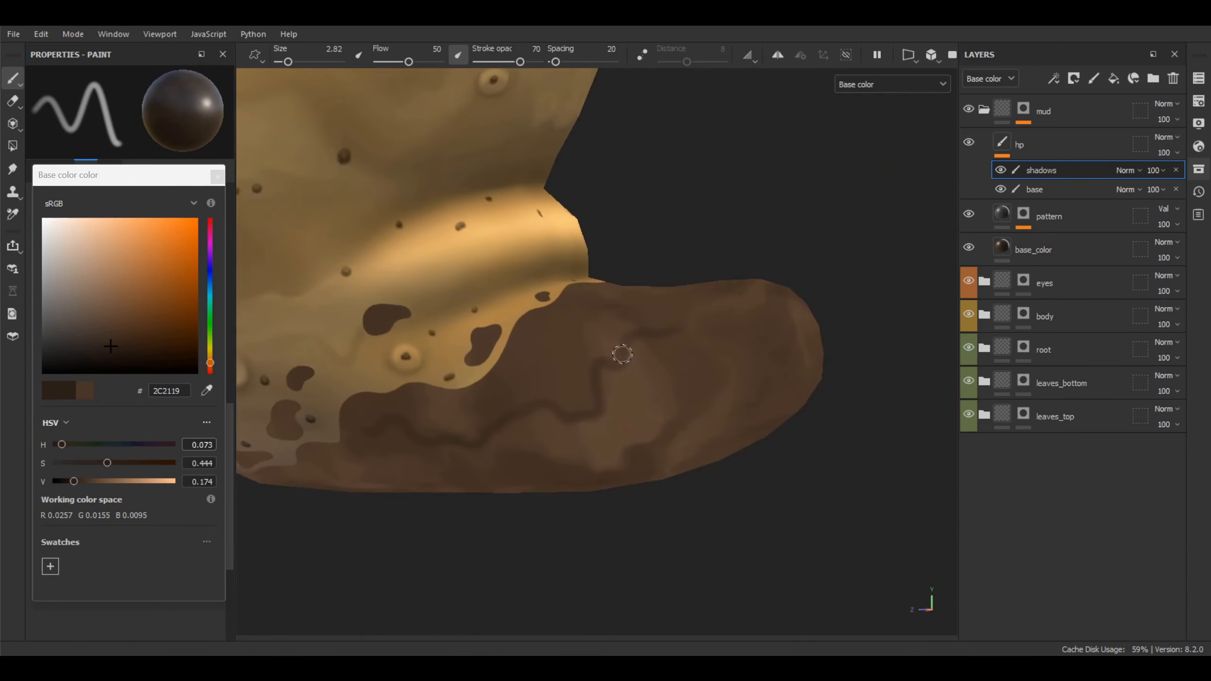
alt+right_drag(677, 360, 740, 428)
alt+middle_drag(740, 424, 746, 307)
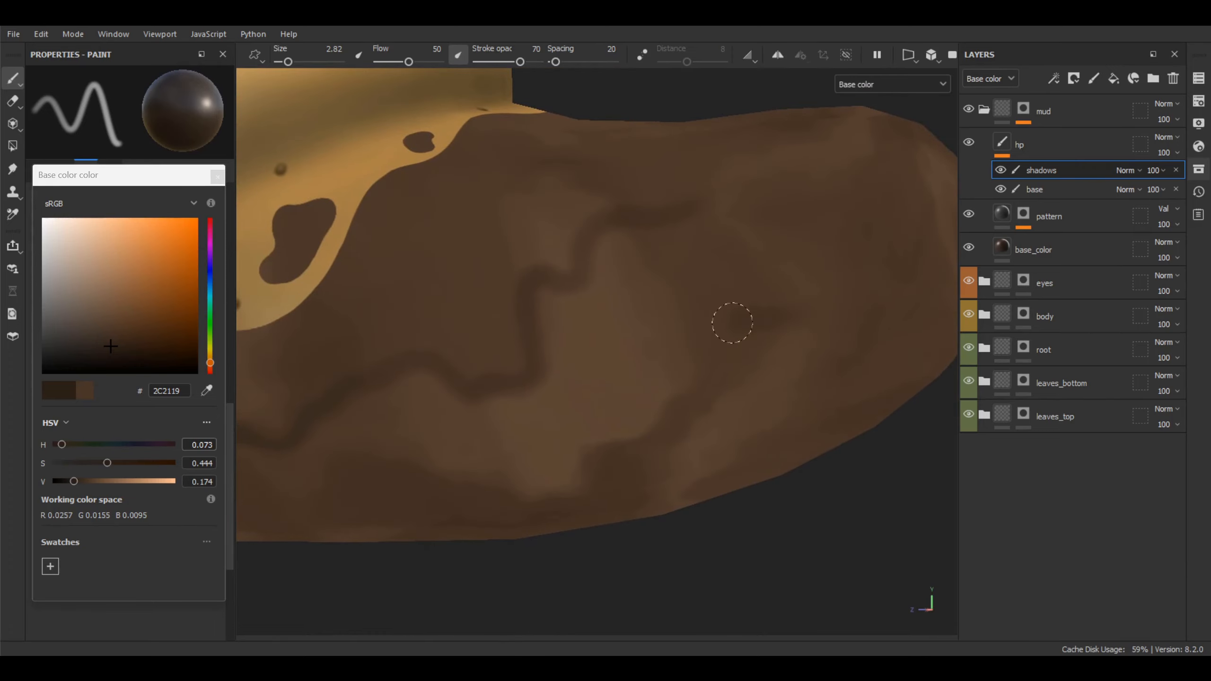
mouse_move(664, 406)
mouse_down()
mouse_move(649, 428)
mouse_move(581, 453)
mouse_move(565, 433)
mouse_move(665, 414)
mouse_move(563, 394)
mouse_up()
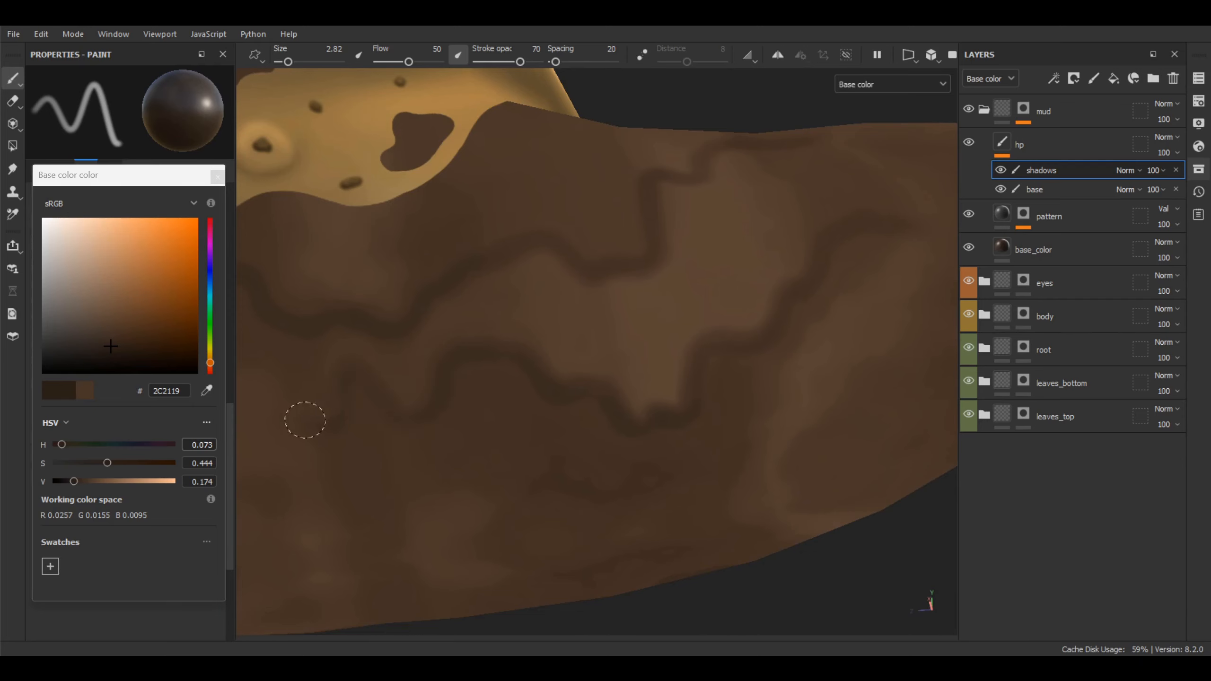
- Reduce the brush size to 2.18 and paint a wavy shadow crease across the middle of the mud's protruding end
mouse_move(343, 419)
alt+mouse_down()
mouse_move(649, 374)
mouse_move(630, 379)
mouse_move(654, 290)
mouse_move(598, 441)
mouse_move(730, 360)
mouse_move(735, 452)
alt+mouse_up()
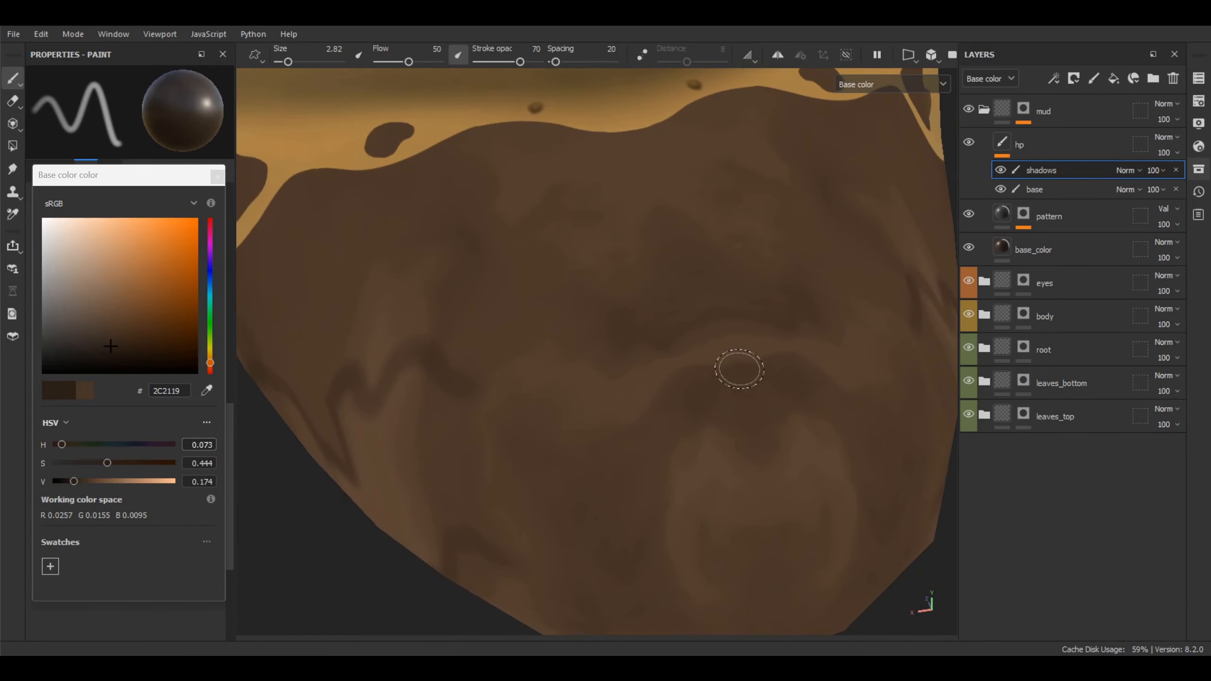
ctrl+right_drag(739, 369, 727, 370)
mouse_move(727, 370)
mouse_down()
mouse_move(744, 364)
mouse_move(670, 380)
mouse_up()
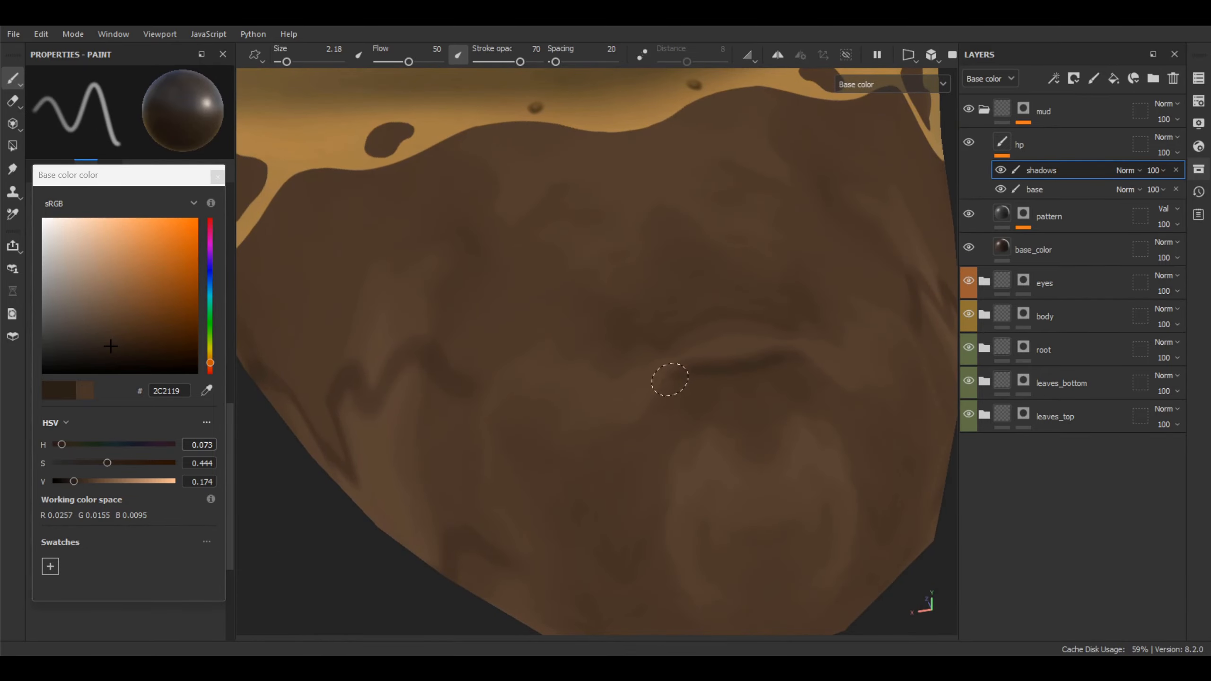
drag(613, 434, 579, 418)
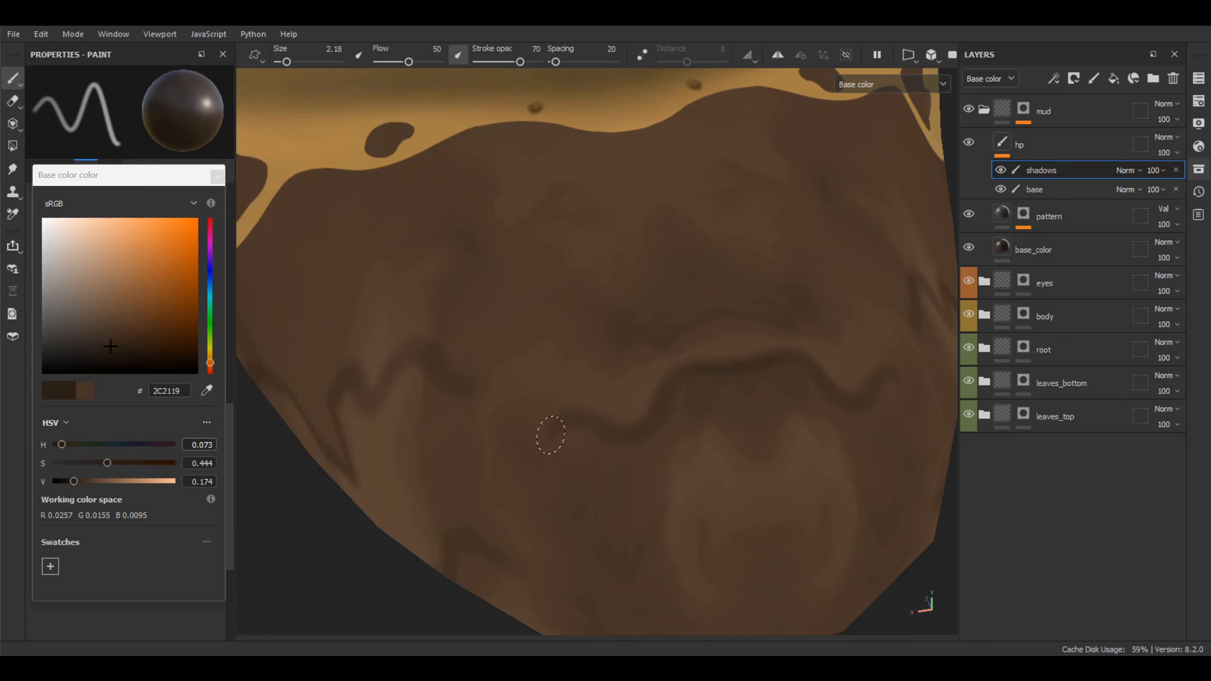
- Paint a U-shaped winding shadow crease on top of the mud, between the potato and the wavy crease
alt+right_drag(504, 452, 490, 376)
alt+drag(490, 376, 563, 305)
alt+right_drag(562, 306, 649, 354)
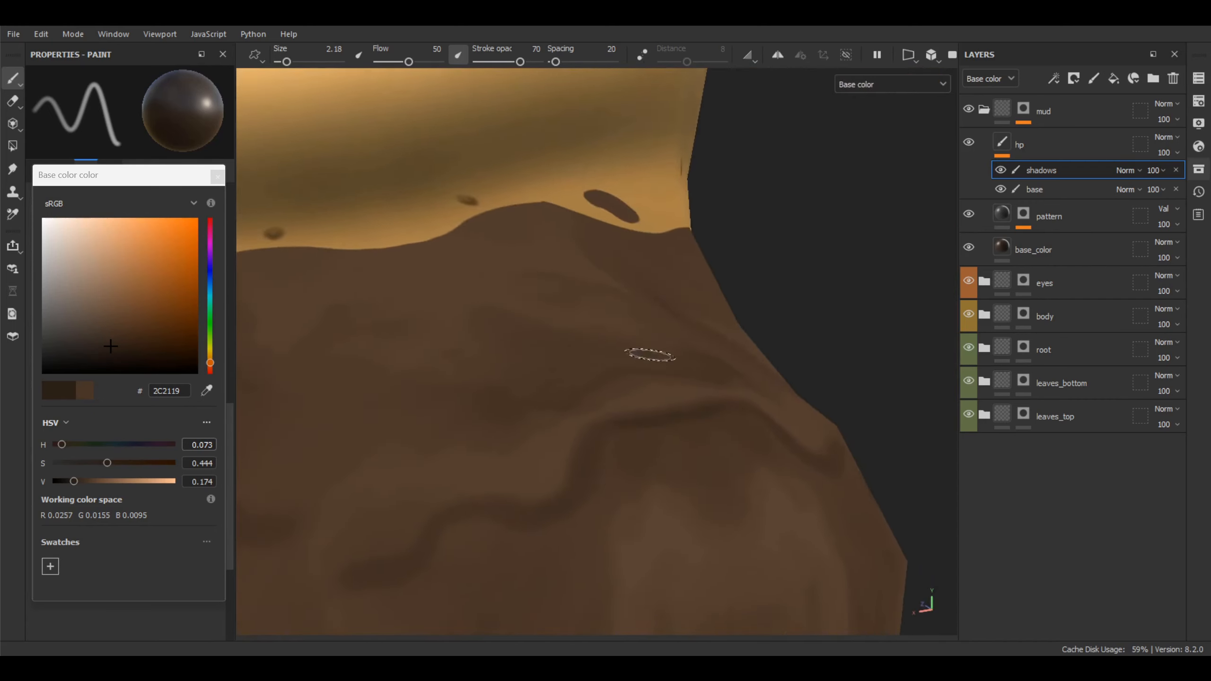
alt+drag(649, 355, 670, 315)
alt+right_drag(670, 315, 676, 286)
alt+middle_drag(676, 286, 817, 247)
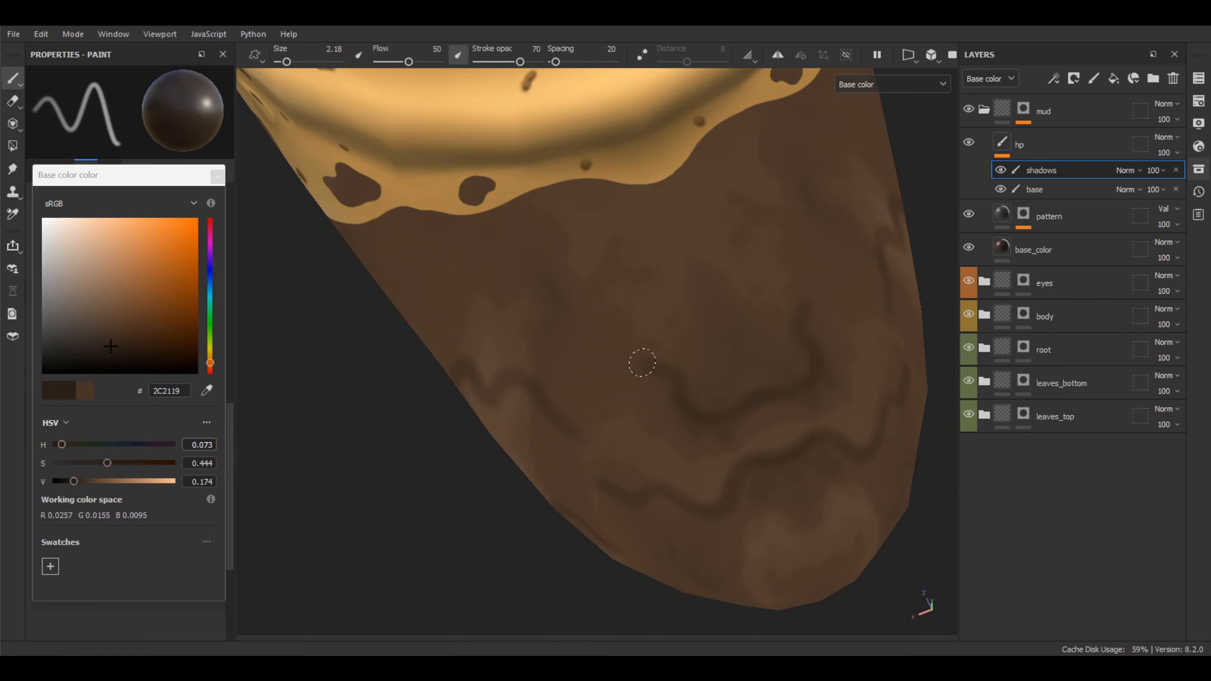
alt+right_drag(621, 268, 635, 108)
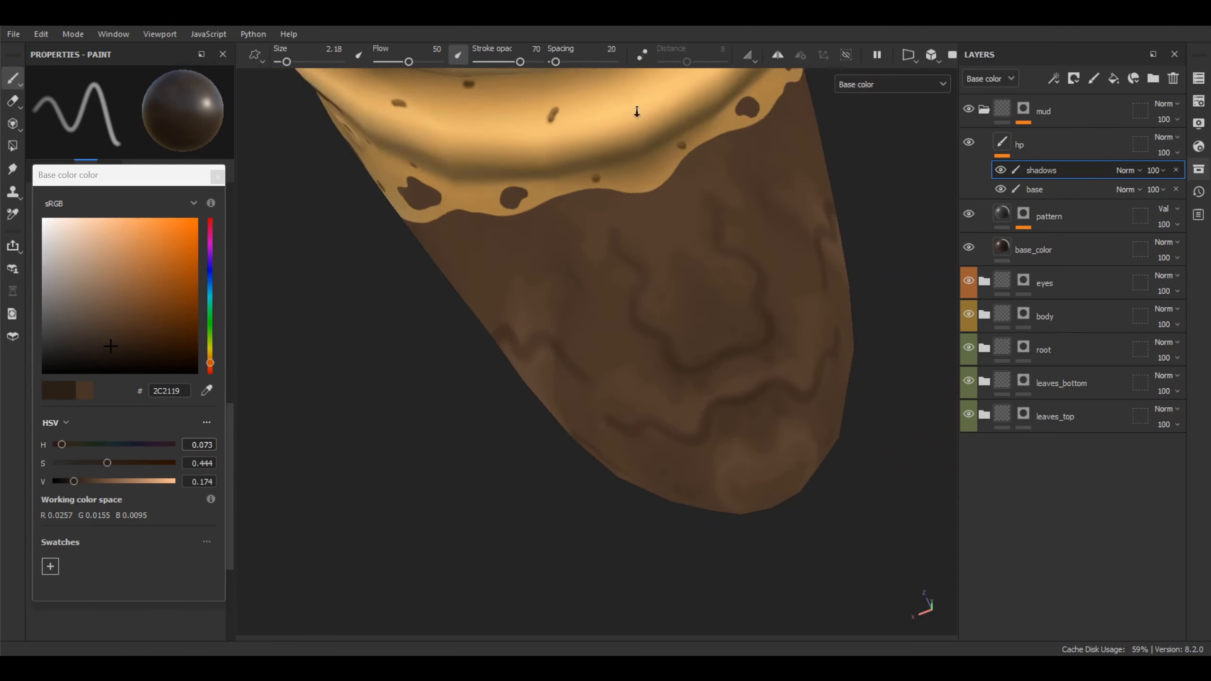
- Paint a stepped shadow crease around the lower part of the mud's rounded tip
alt+drag(635, 108, 730, 228)
alt+right_drag(730, 227, 737, 374)
alt+middle_drag(737, 375, 738, 281)
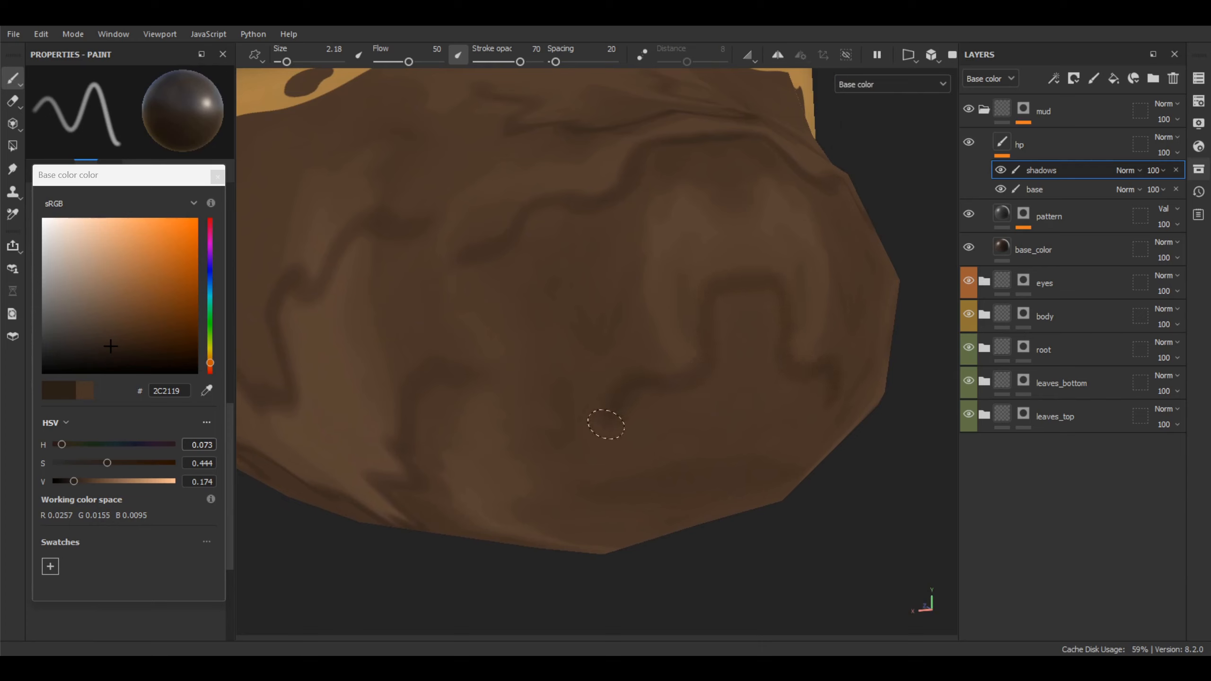
- Examine the painted shadow creases on the side, tip and top of the mud
alt+right_drag(527, 460, 509, 347)
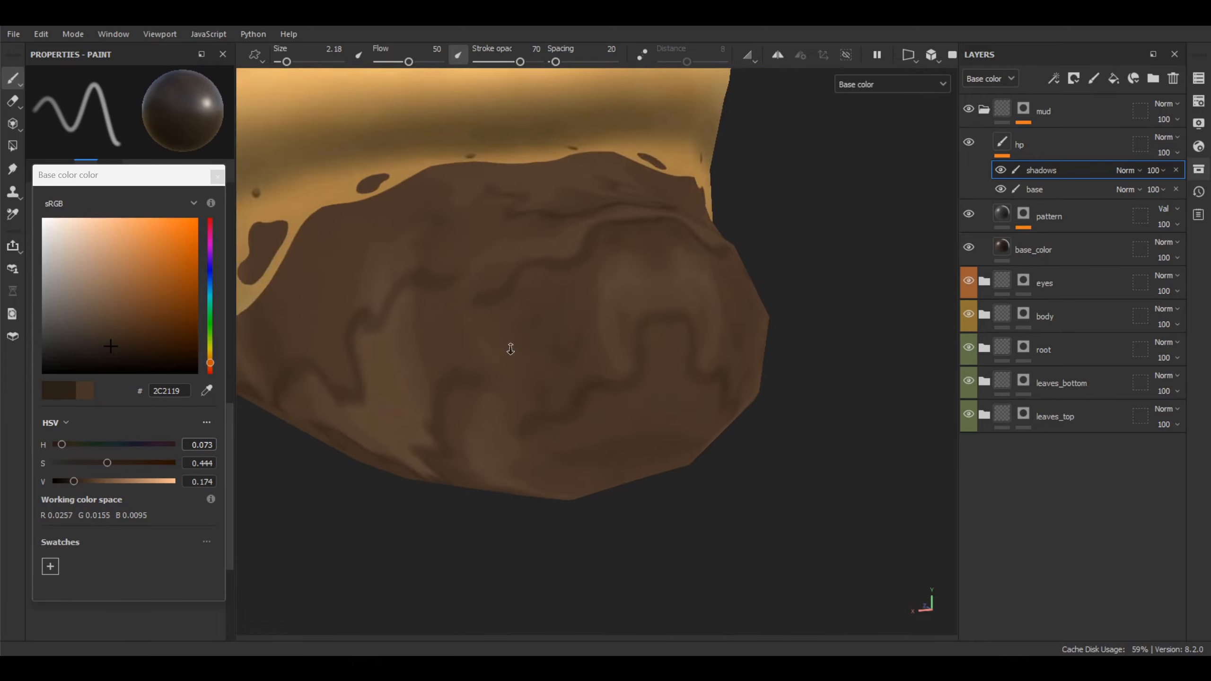
alt+drag(509, 347, 747, 350)
alt+middle_drag(647, 366, 791, 386)
alt+drag(742, 404, 735, 307)
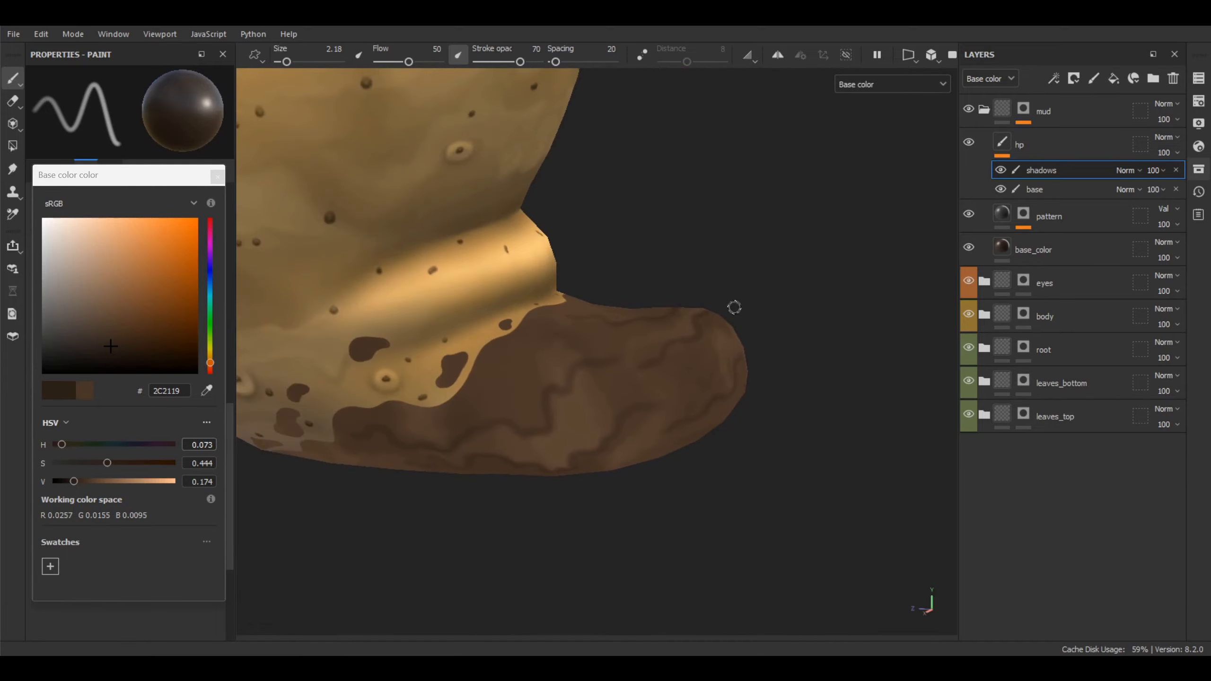
alt+drag(707, 379, 709, 320)
alt+right_drag(709, 319, 684, 360)
alt+drag(684, 360, 741, 336)
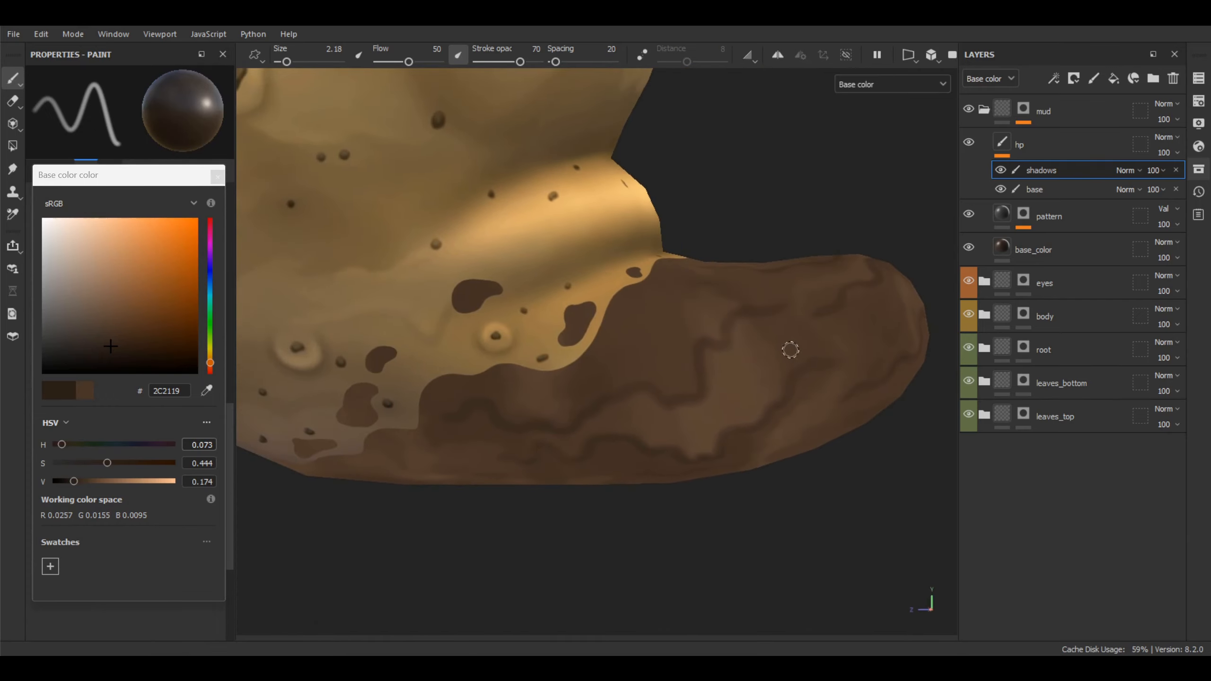
scroll(790, 350, up, 6)
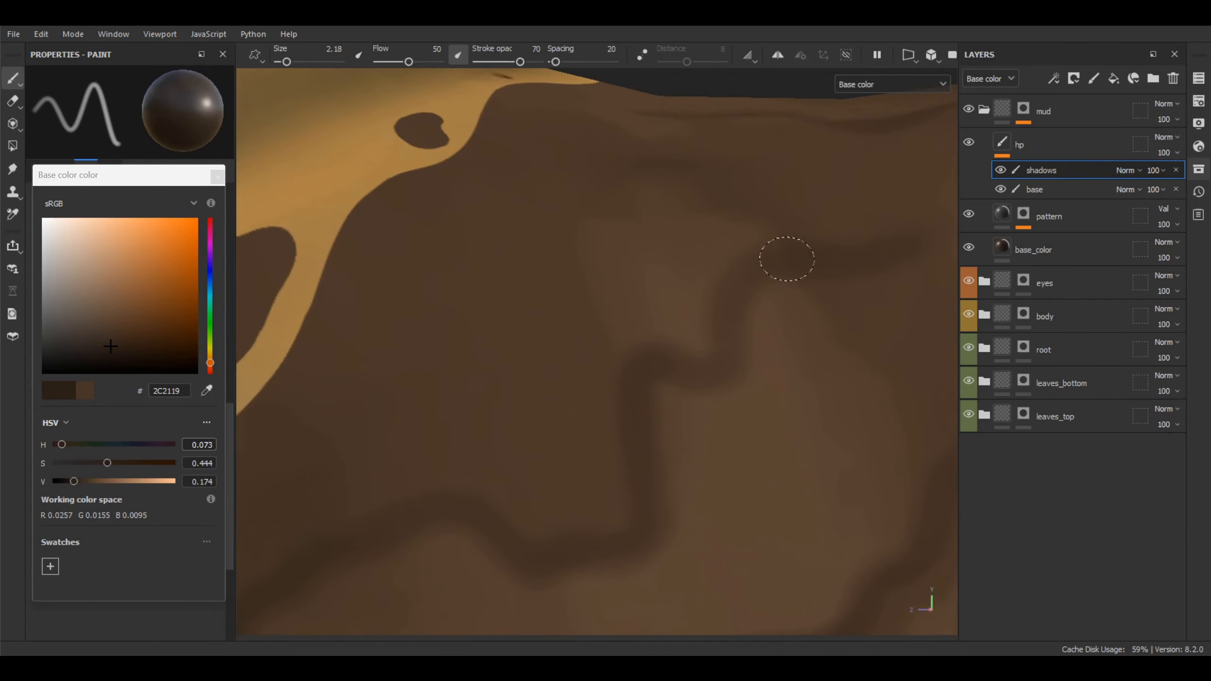
alt+right_drag(685, 367, 751, 183)
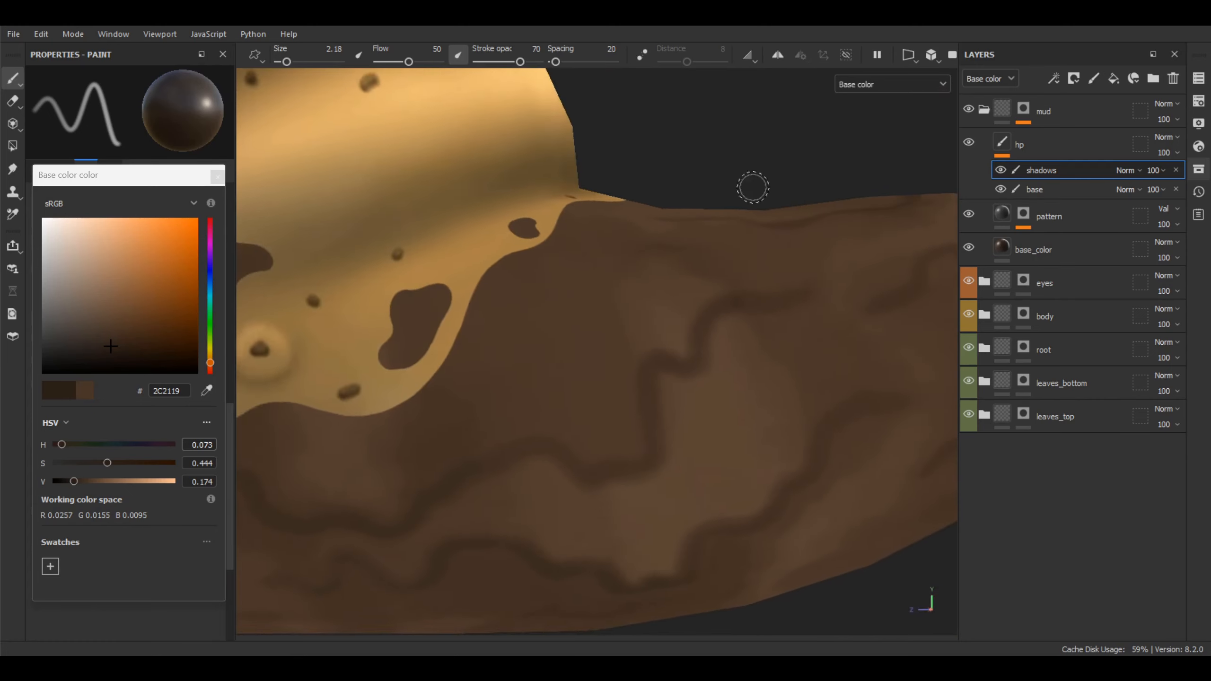
alt+drag(751, 183, 605, 336)
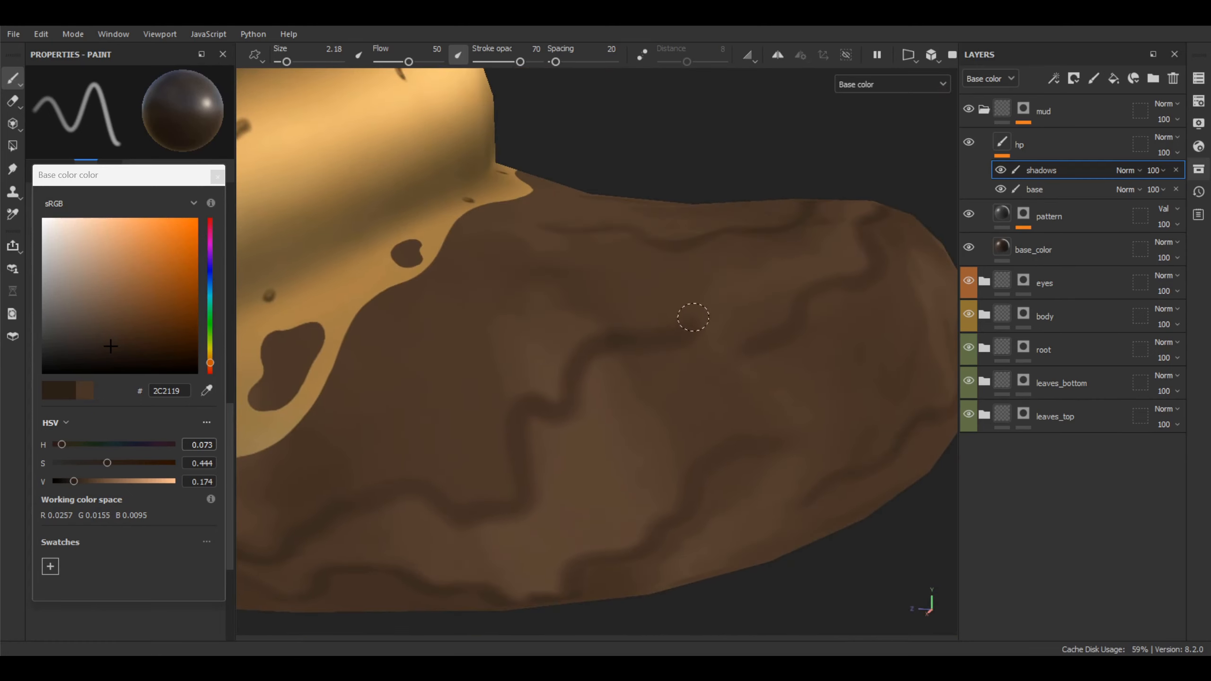
alt+right_drag(722, 316, 870, 173)
mouse_move(841, 370)
alt+mouse_down()
mouse_move(772, 353)
mouse_move(829, 405)
alt+mouse_up()
alt+right_drag(825, 319, 703, 398)
alt+drag(658, 338, 615, 301)
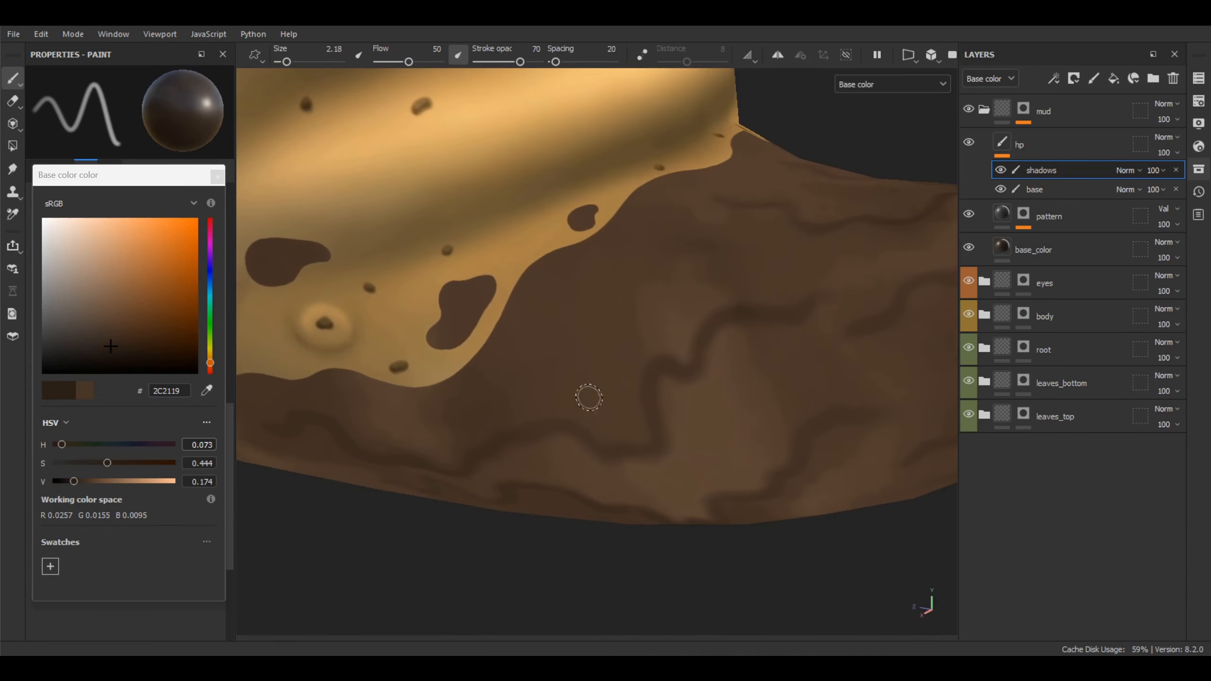
- Sample the smallest mud spot's brown, darken it to 2A1F17, value 0.163, and shade the spot's lower edge with a size 0.82 brush
alt+middle_drag(632, 305, 711, 441)
alt+right_drag(727, 407, 644, 485)
key(p)
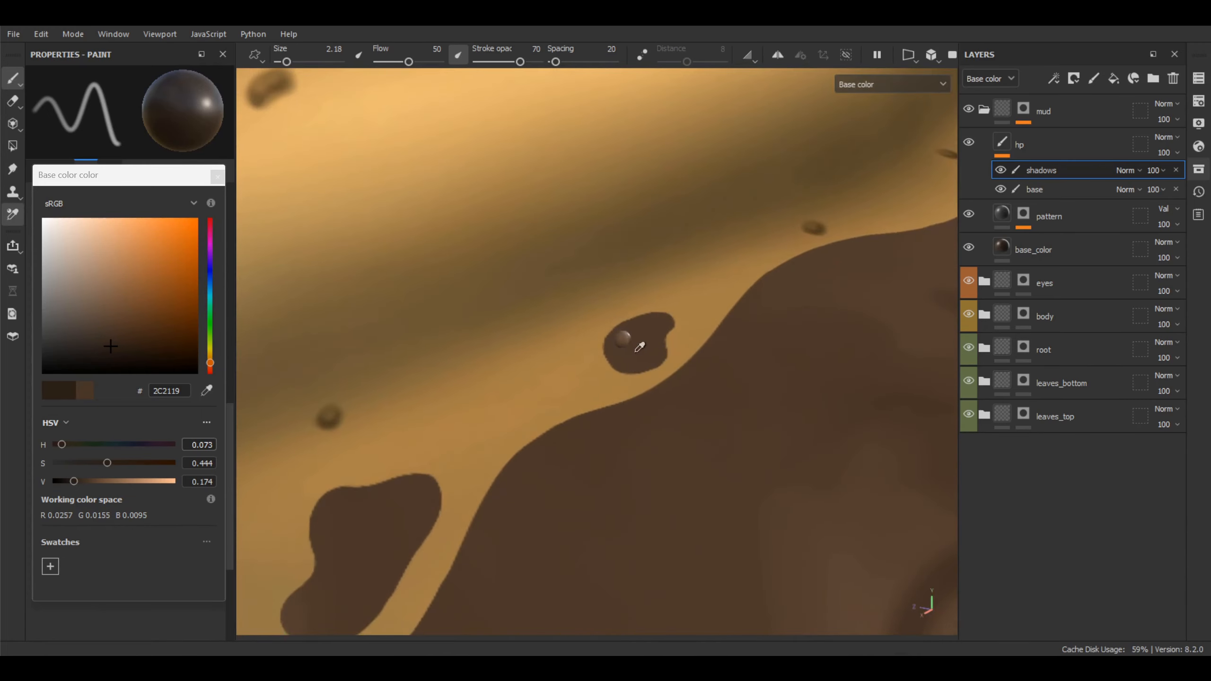
click(640, 347)
drag(88, 481, 72, 481)
ctrl+right_drag(666, 333, 649, 333)
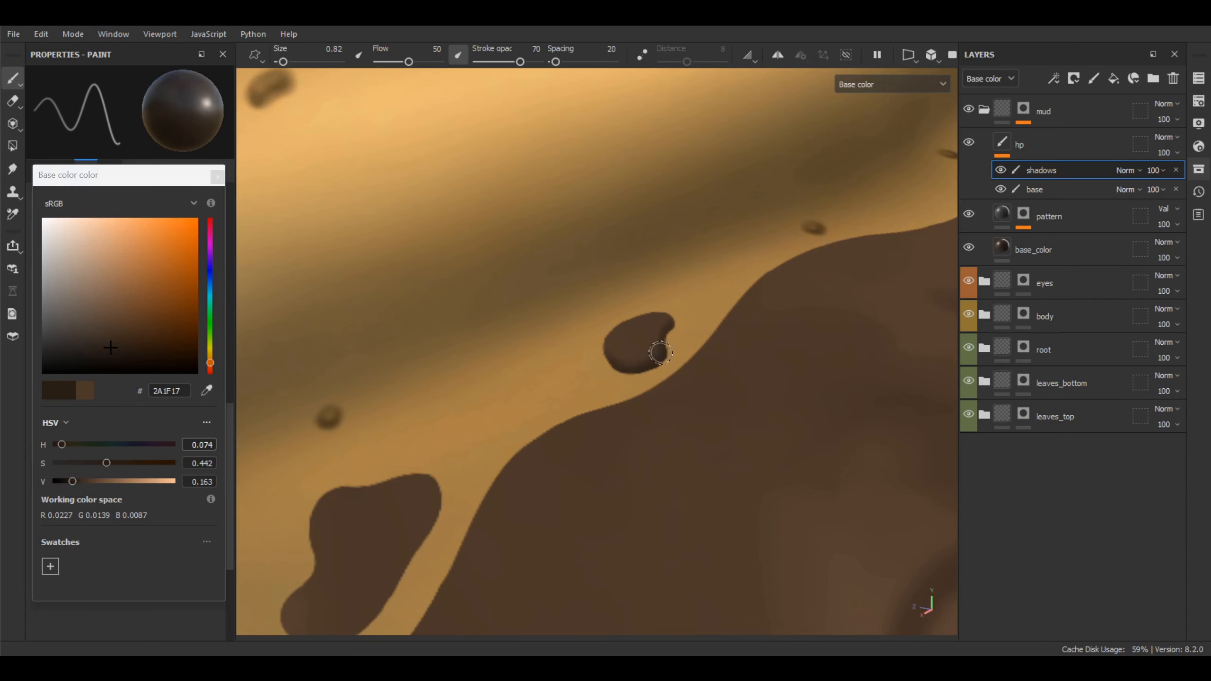
- Sample the elongated mud spot's brown, darken it to 35281D, value 0.209, and shade its lower edge with a size 1.23 brush
alt+middle_drag(591, 357, 812, 228)
key(p)
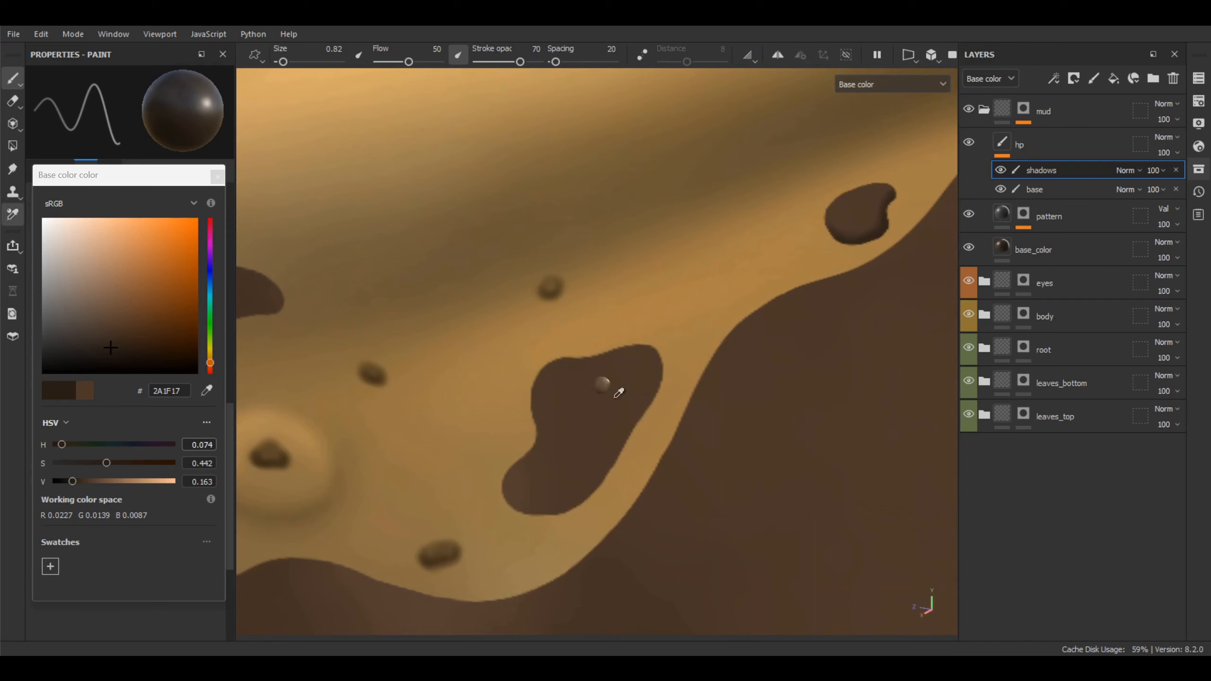
click(610, 396)
drag(84, 480, 77, 480)
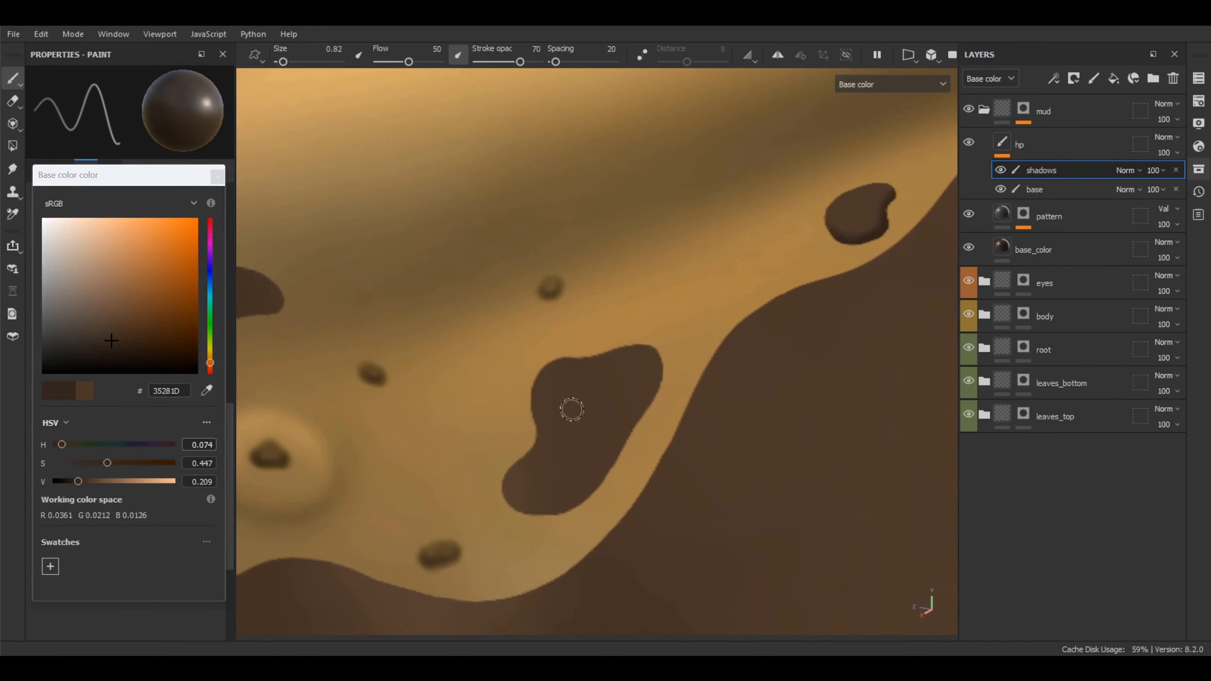
scroll(664, 329, down, 3)
alt+middle_drag(664, 330, 665, 328)
ctrl+right_drag(657, 352, 663, 353)
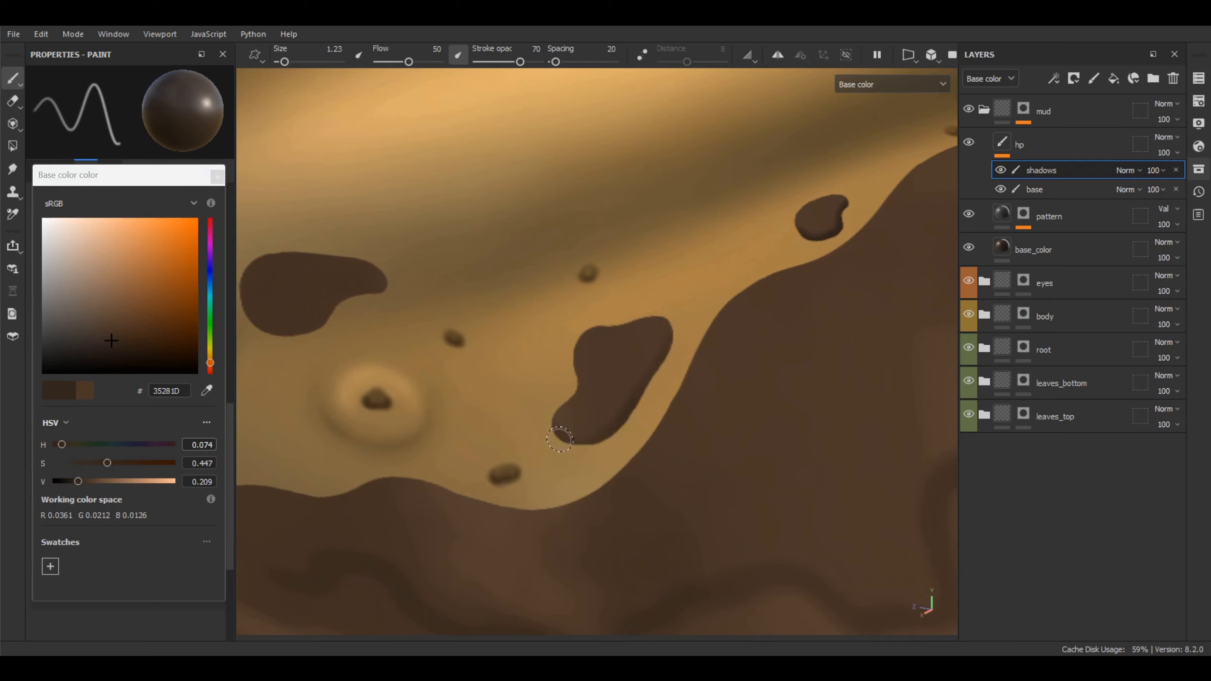
drag(580, 439, 637, 413)
- Sample the brown of the mud spot above the ringed potato eye, darken it to 2F241A, value 0.186, and shade its lower edge
alt+middle_drag(622, 368, 759, 360)
key(p)
click(443, 262)
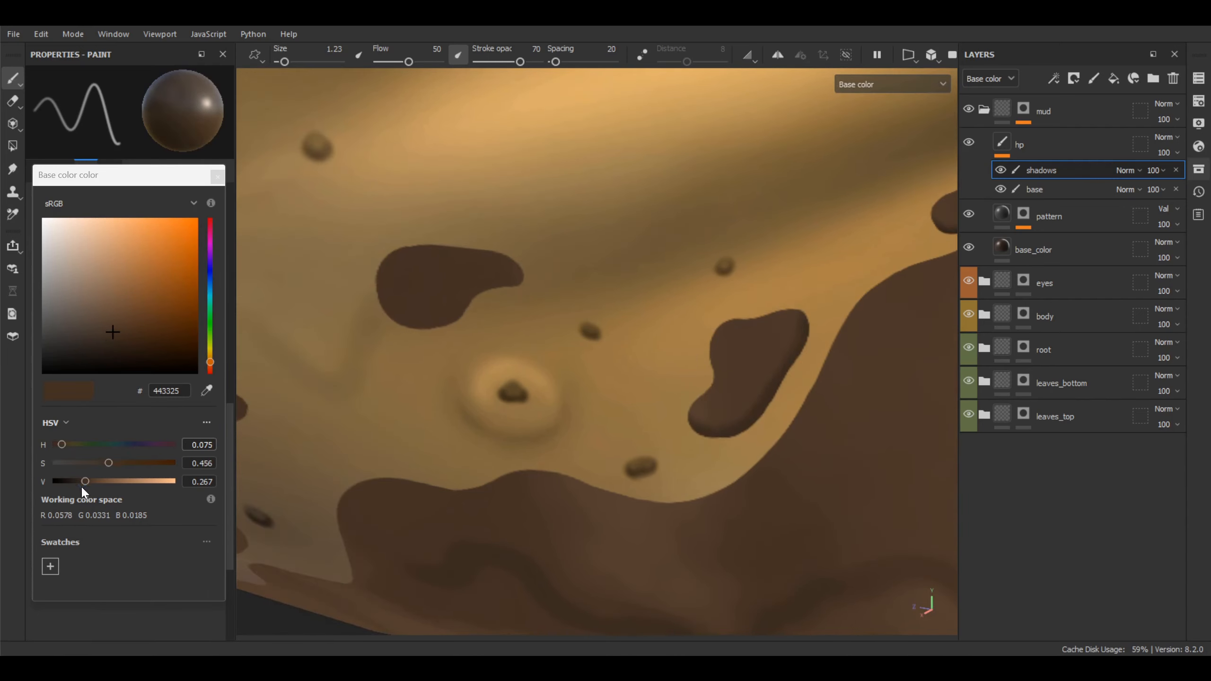
drag(81, 486, 75, 481)
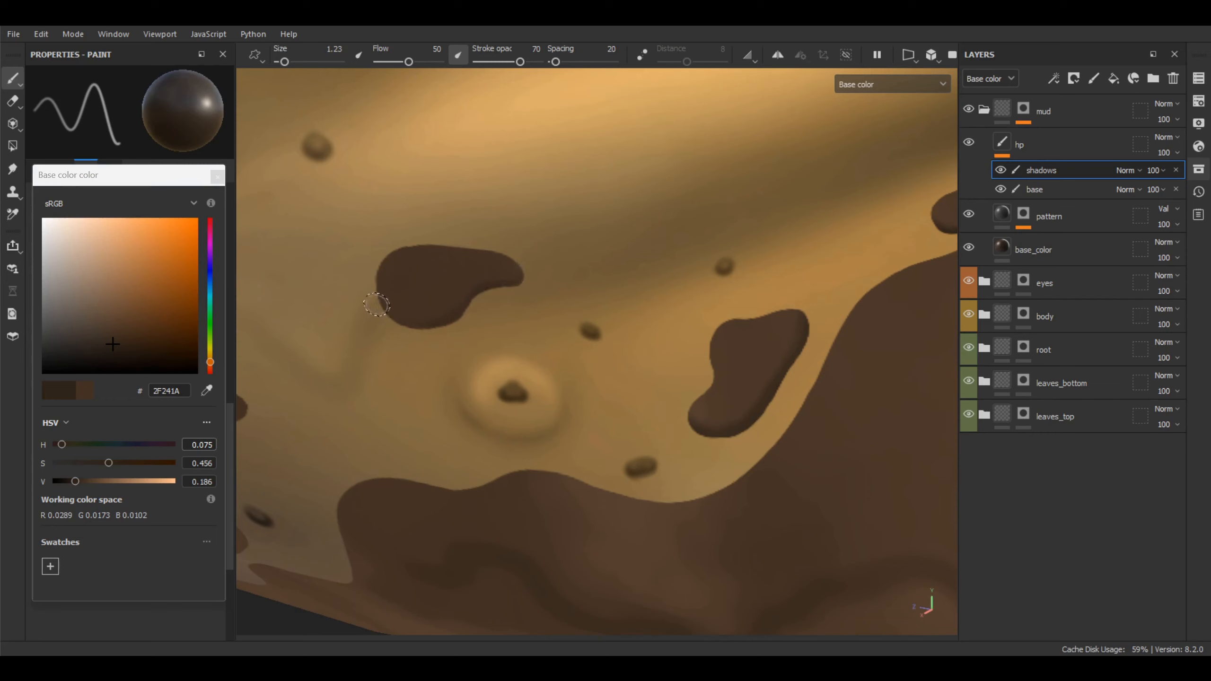
mouse_move(380, 291)
mouse_down()
mouse_move(398, 311)
mouse_move(444, 320)
mouse_move(581, 257)
mouse_up()
- Shade the edges of the bean-shaped mud spot and the larger spot below it, adding a crease across the larger one
scroll(448, 331, down, 4)
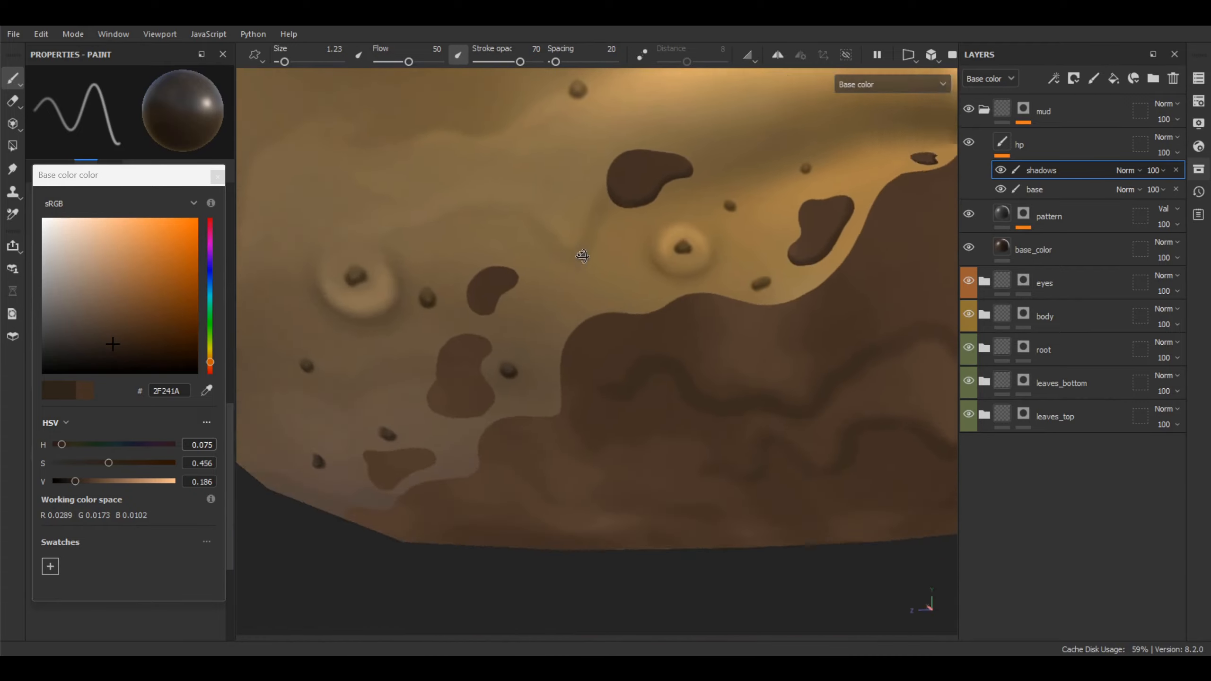
scroll(498, 336, up, 5)
alt+middle_drag(497, 335, 600, 265)
drag(625, 222, 590, 263)
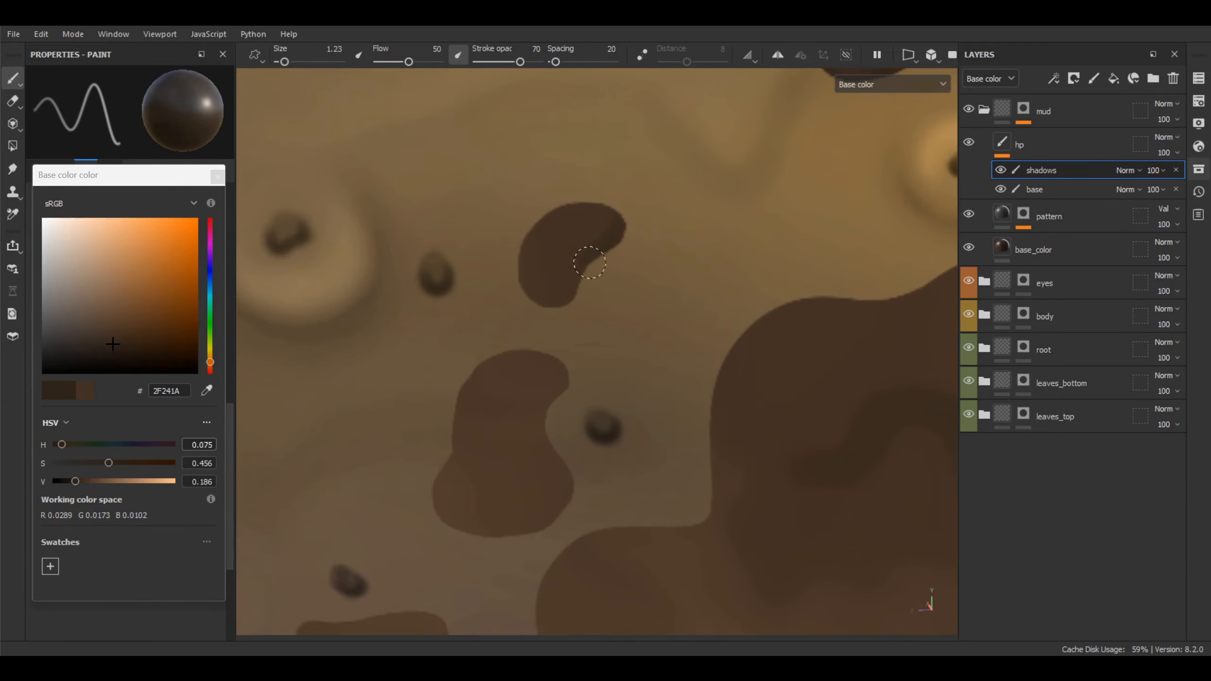
alt+middle_drag(584, 325, 622, 320)
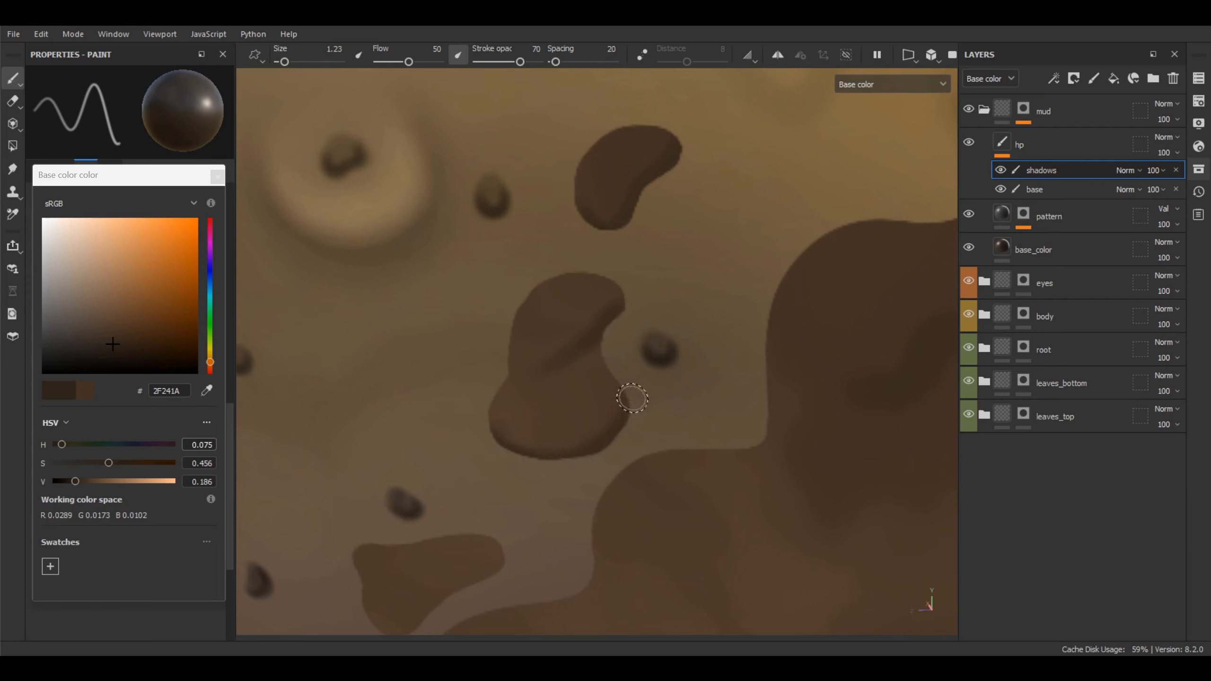
drag(481, 424, 589, 458)
- Sample the lowest mud spot's brown, darken it to 3B2D22, value 0.233, and shade the spot's lower edge
scroll(641, 449, down, 1)
alt+middle_drag(641, 449, 738, 302)
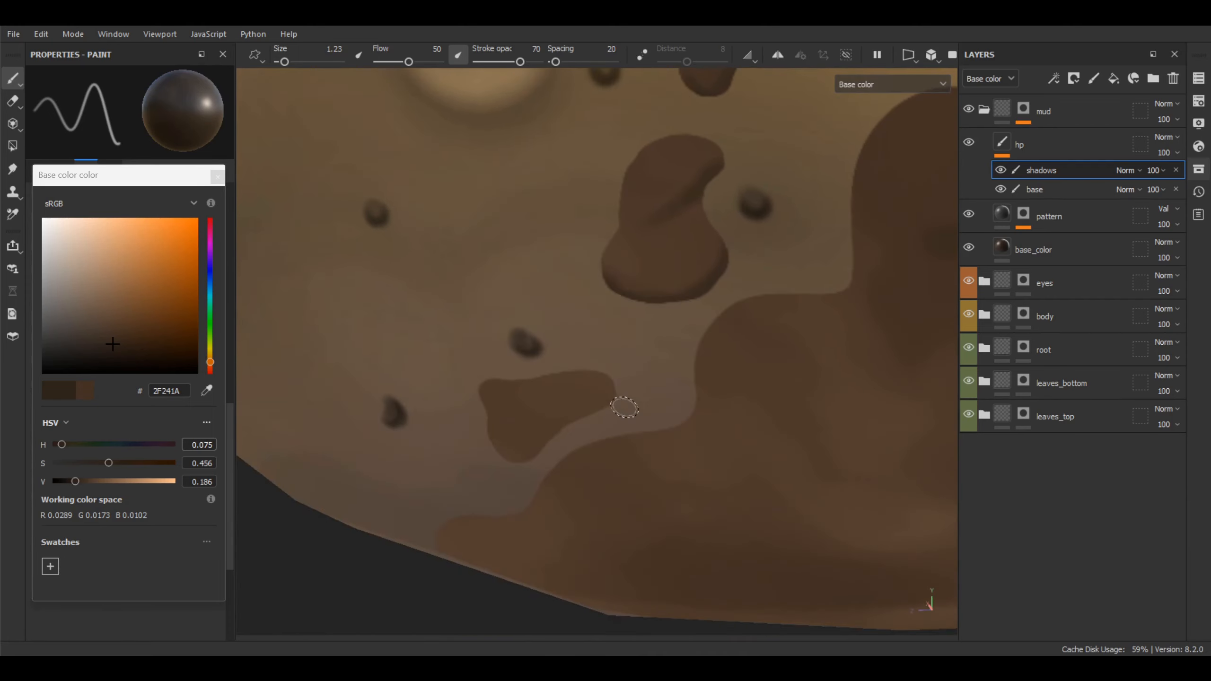
click(581, 389)
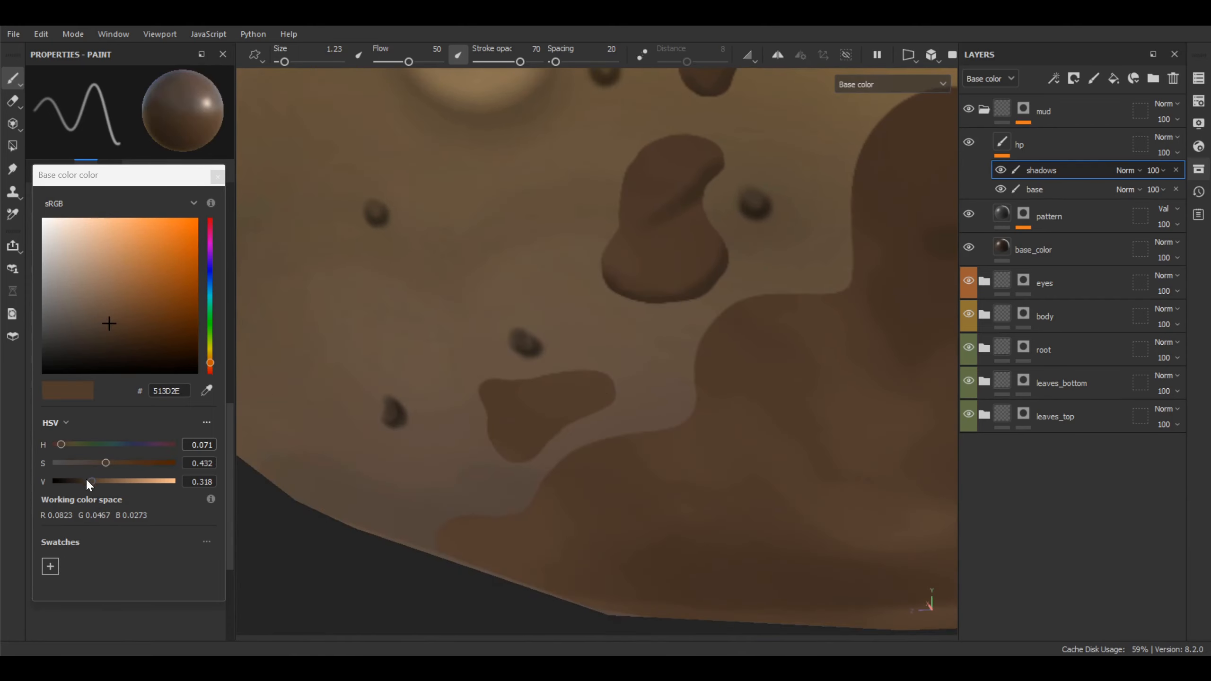
drag(88, 480, 81, 481)
scroll(596, 387, up, 1)
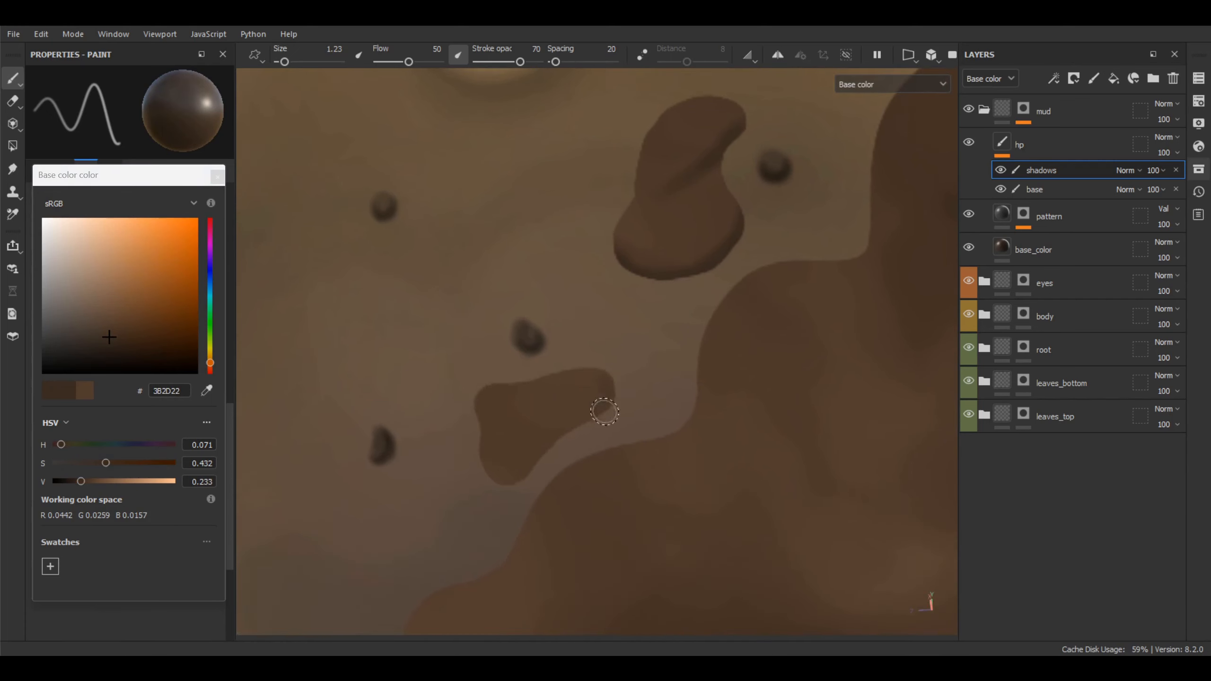
mouse_move(604, 412)
mouse_down()
mouse_move(541, 447)
mouse_move(507, 486)
mouse_up()
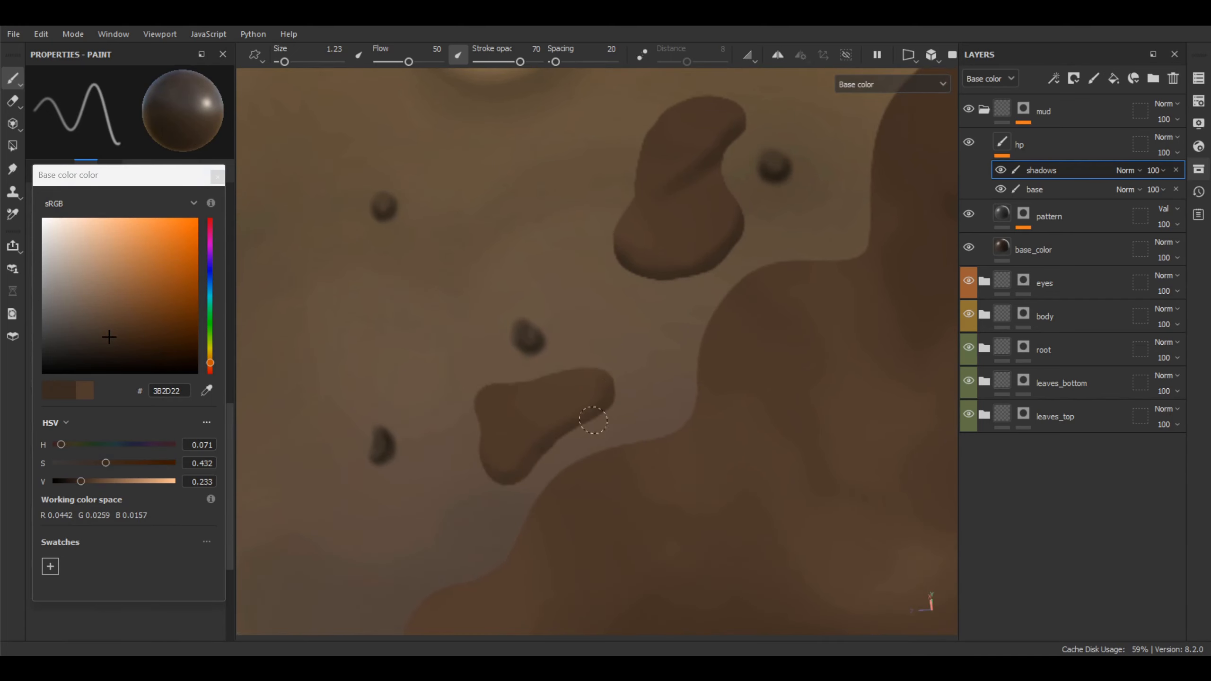
- Sample the brown of the mud spot beside the ringed potato eye, darken it to 31251B, value 0.192, and paint a crease across the spot
mouse_move(487, 437)
alt+right_down()
mouse_move(530, 305)
mouse_move(563, 258)
alt+right_up()
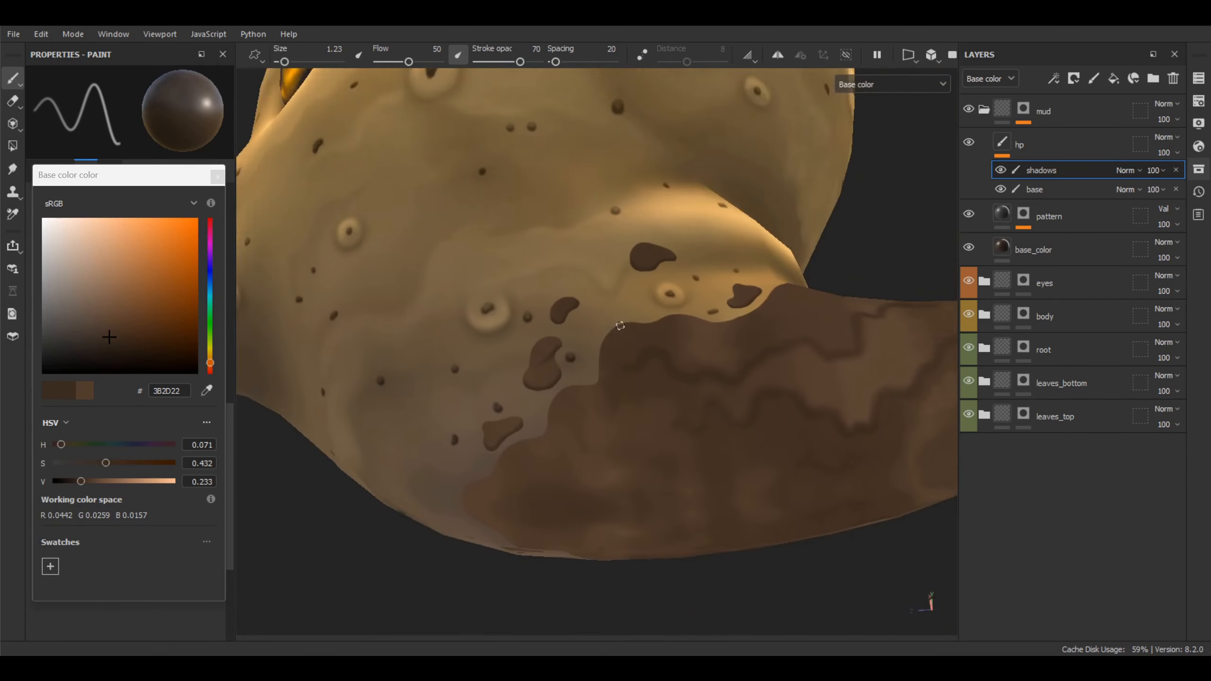
alt+right_drag(624, 281, 535, 478)
alt+middle_drag(702, 261, 588, 414)
alt+drag(588, 414, 590, 379)
alt+right_drag(589, 379, 728, 357)
alt+drag(727, 356, 751, 368)
key(p)
click(754, 364)
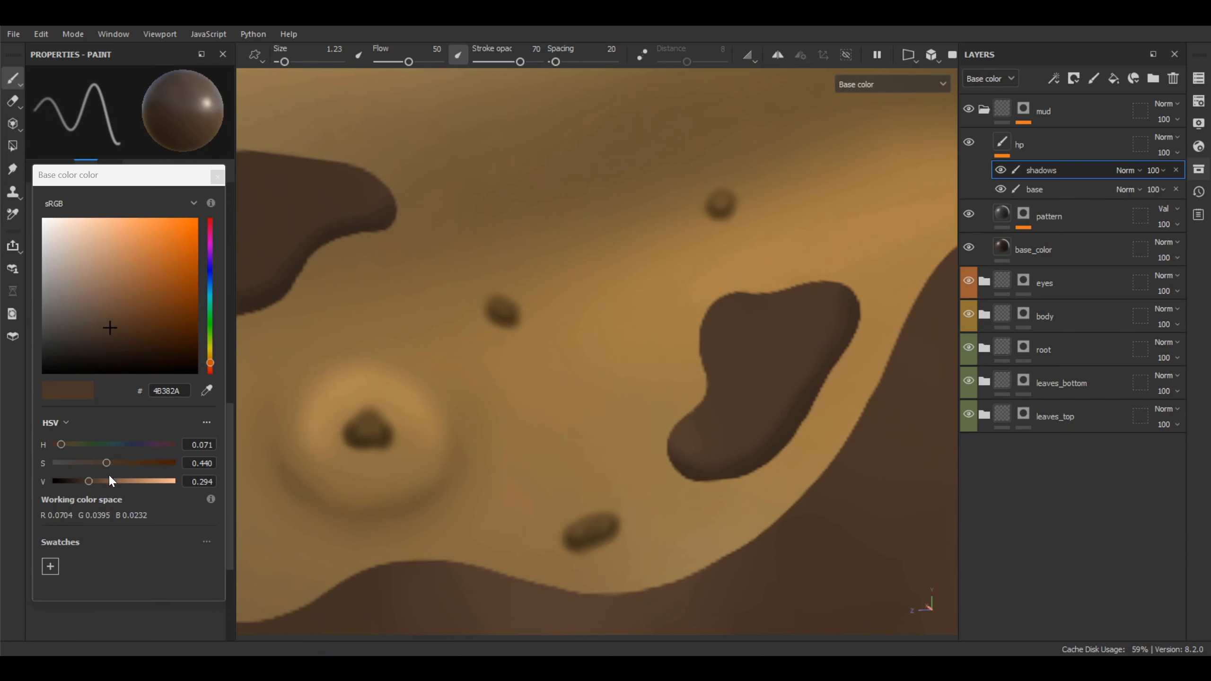
drag(88, 481, 76, 480)
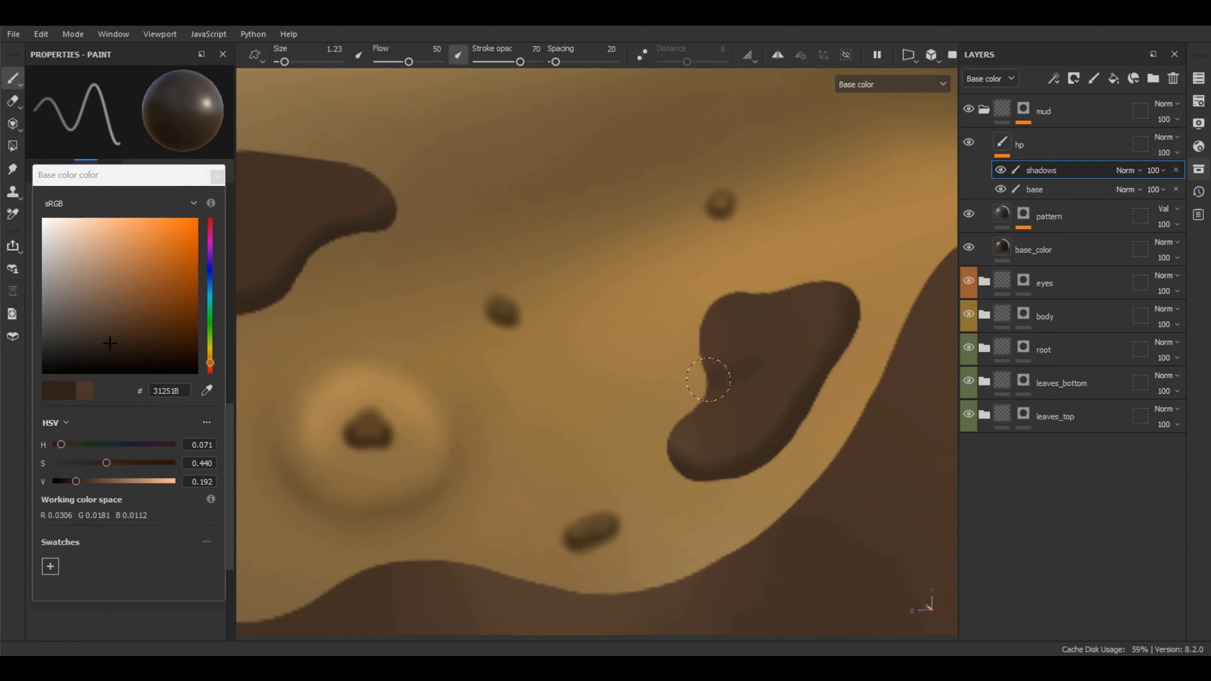
drag(708, 380, 691, 386)
- Sample the central mud crease's brown and darken it to 2E2219, value 0.180
alt+right_drag(754, 385, 763, 214)
alt+middle_drag(759, 386, 644, 327)
alt+right_drag(643, 327, 711, 232)
alt+drag(710, 231, 803, 302)
alt+right_drag(803, 303, 789, 346)
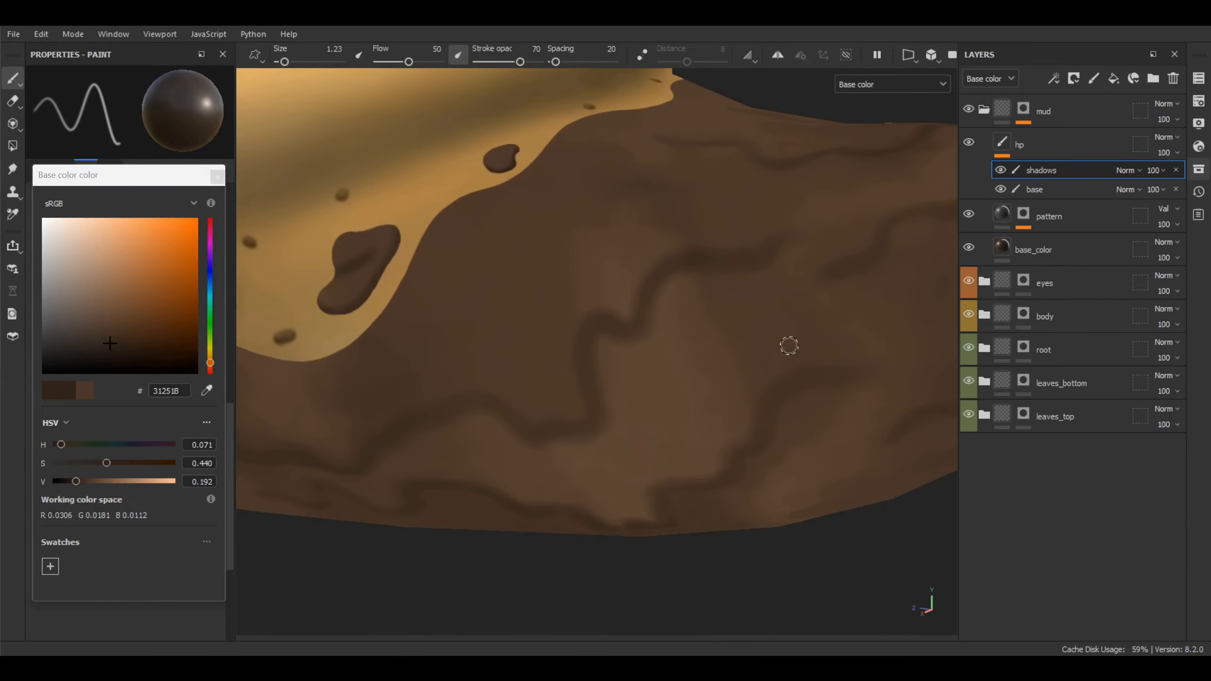
alt+drag(789, 346, 676, 455)
key(p)
click(673, 323)
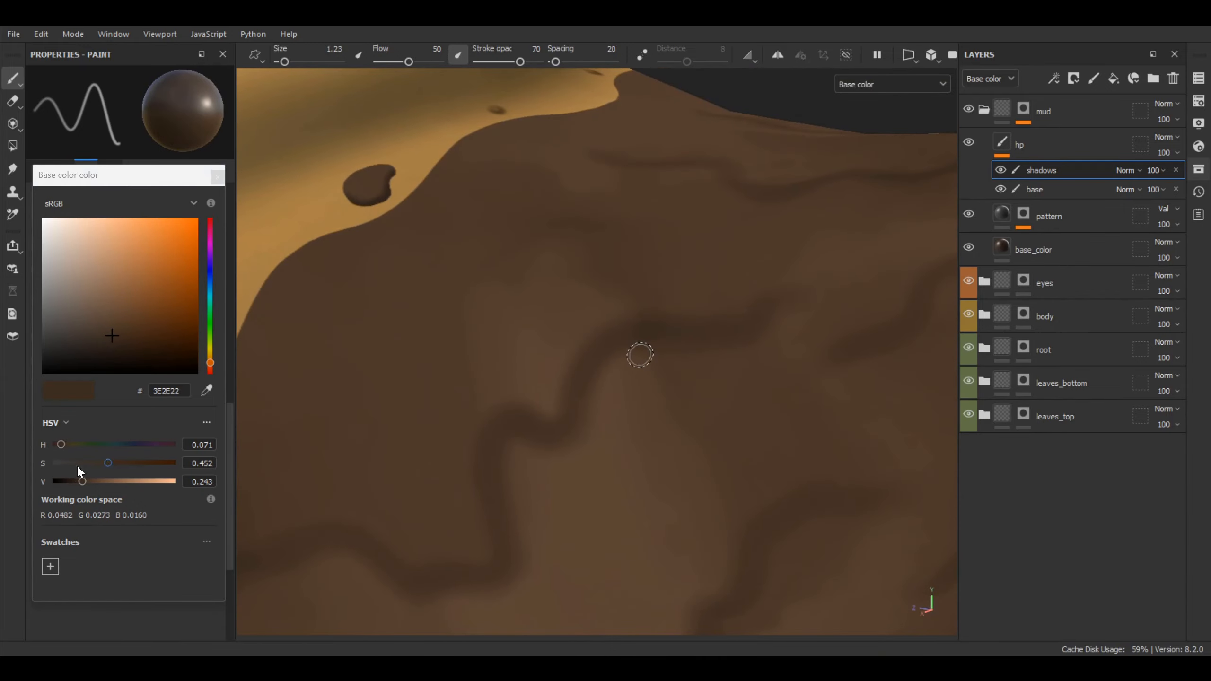
drag(80, 482, 74, 480)
- Resample the central mud crease's brown, darken it to 2F231A, value 0.186, and deepen the crease along its length with a size 1.19 brush
alt+right_drag(715, 371, 721, 331)
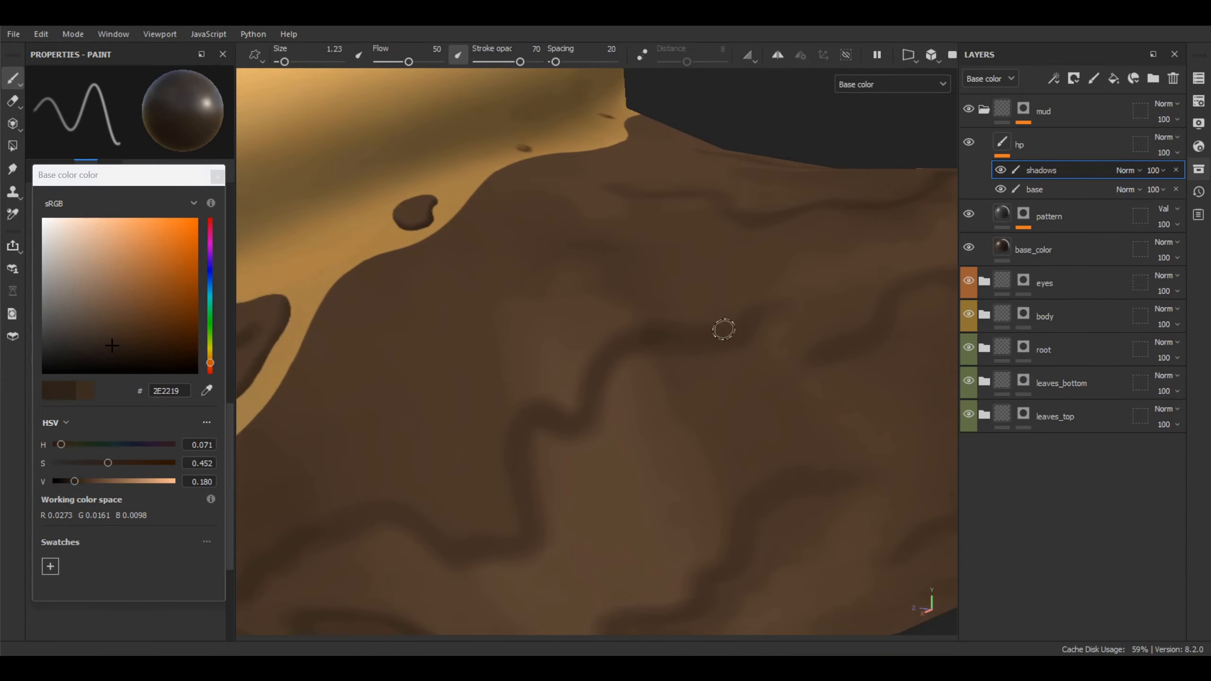
key(p)
click(658, 336)
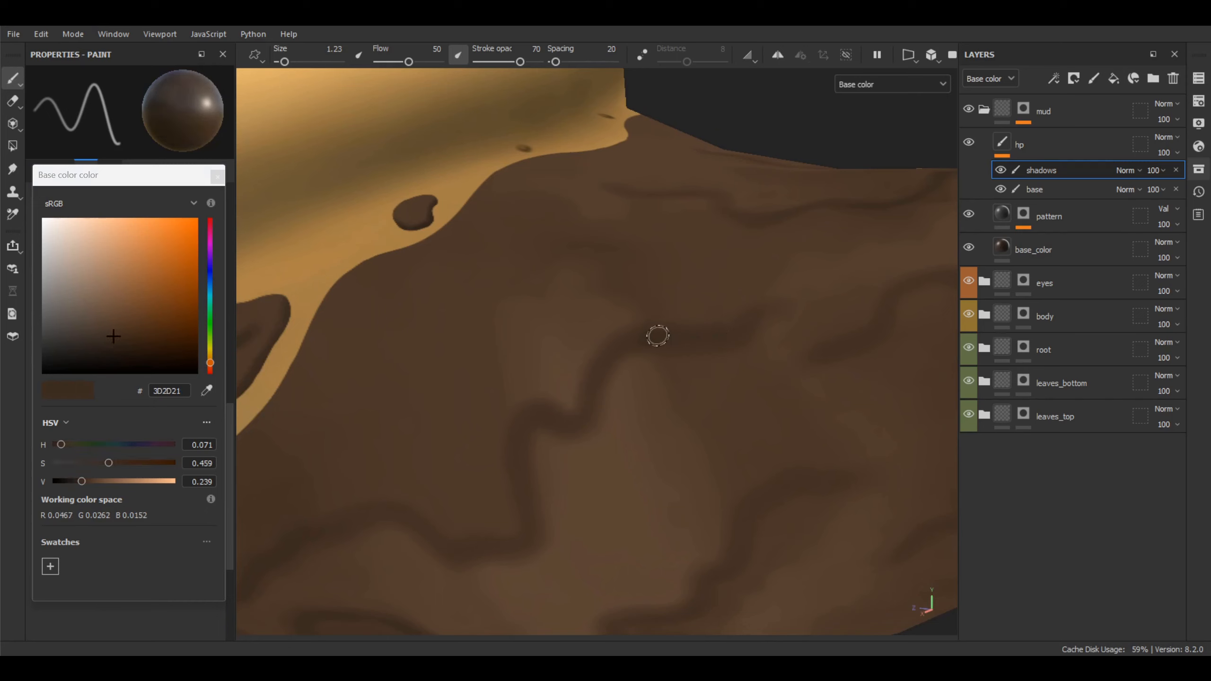
drag(81, 481, 76, 481)
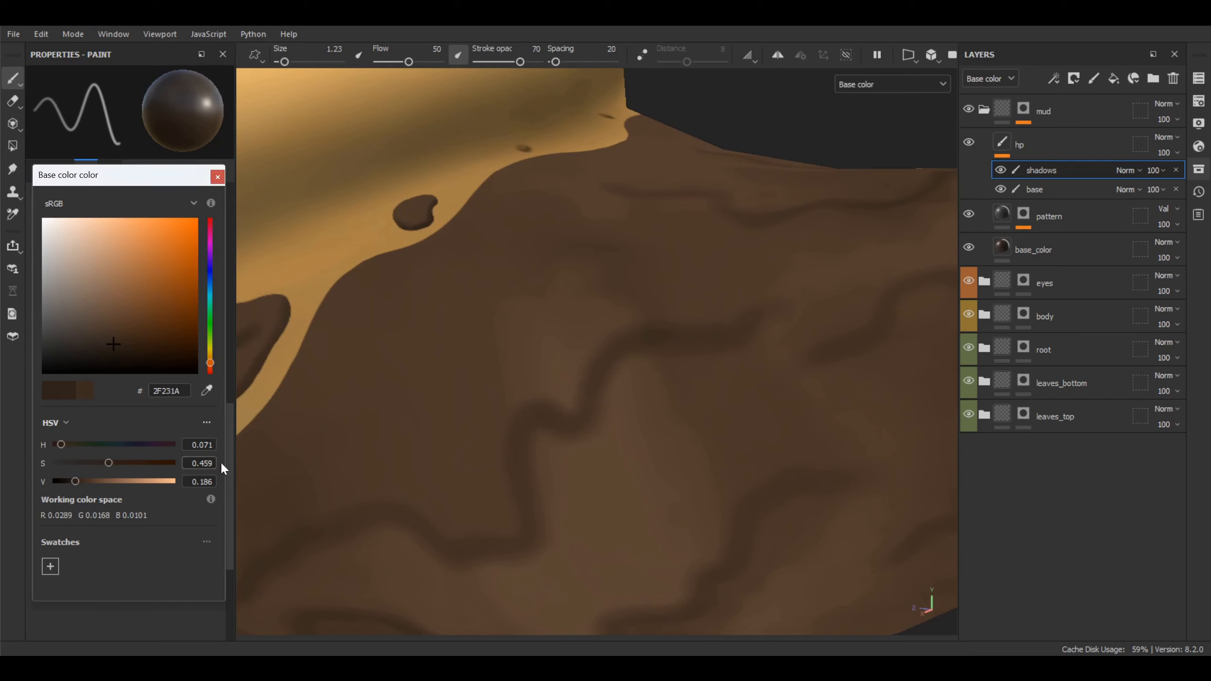
mouse_move(761, 321)
alt+middle_down()
mouse_move(765, 346)
mouse_move(783, 351)
alt+middle_up()
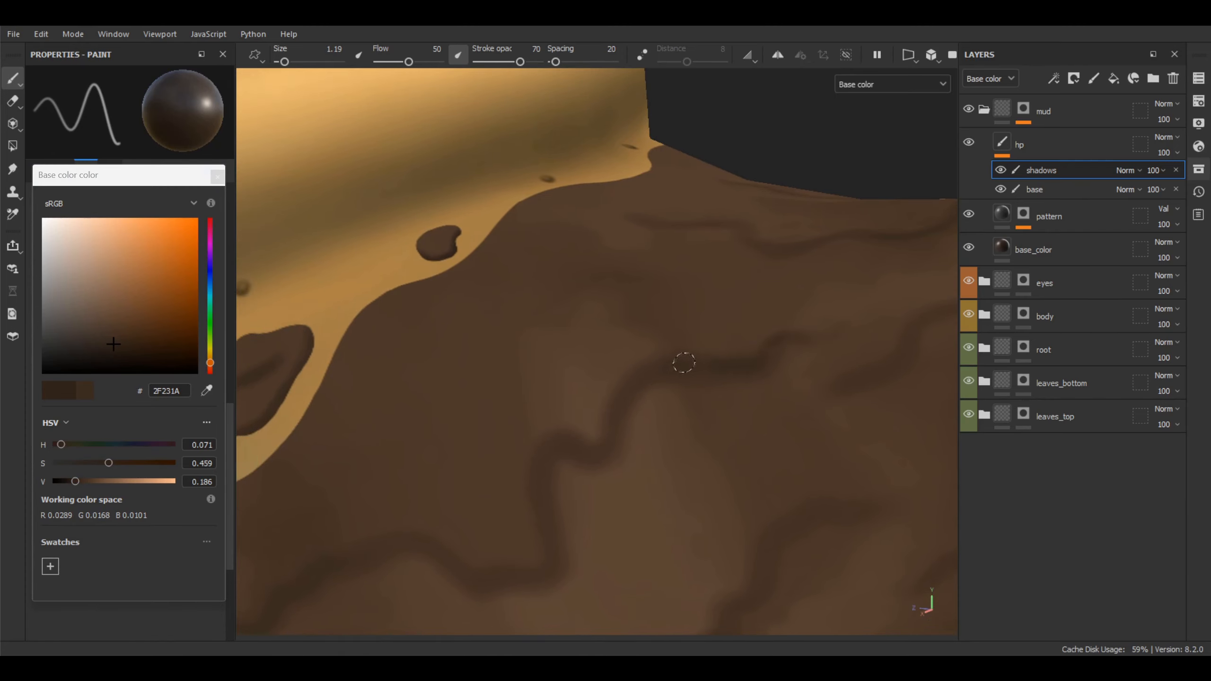
mouse_move(630, 383)
mouse_down()
mouse_move(608, 433)
mouse_move(582, 452)
mouse_move(565, 440)
mouse_up()
middle_drag(576, 440, 676, 378)
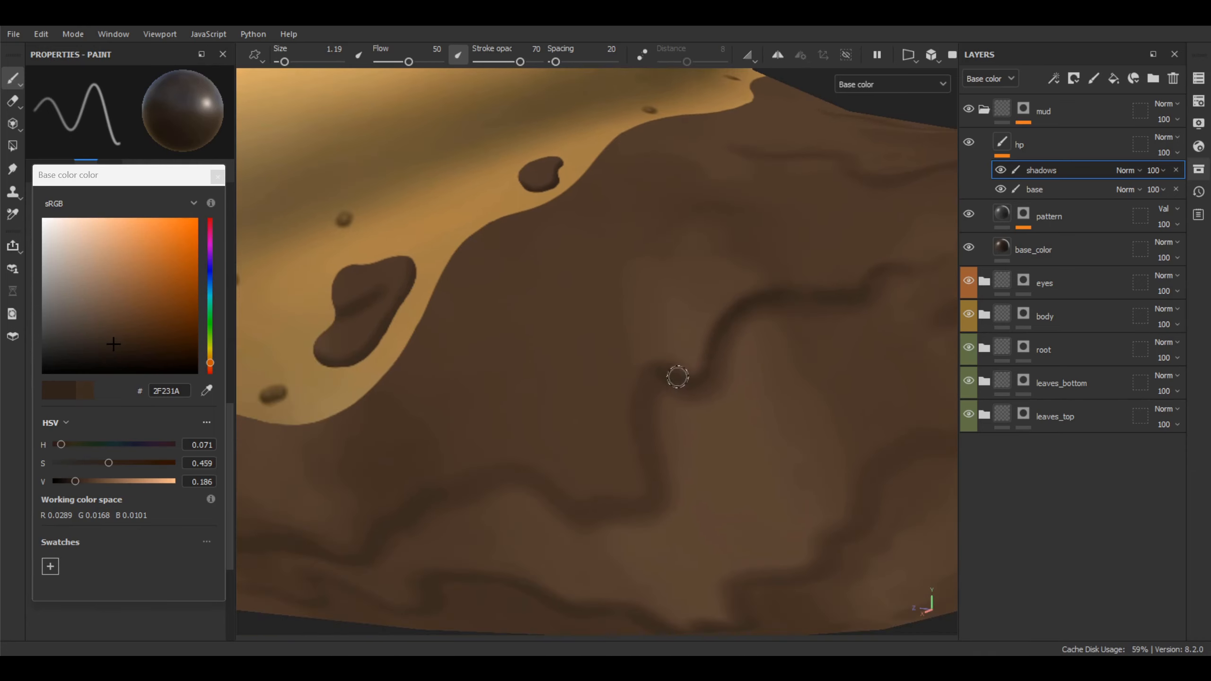
middle_drag(660, 457, 790, 319)
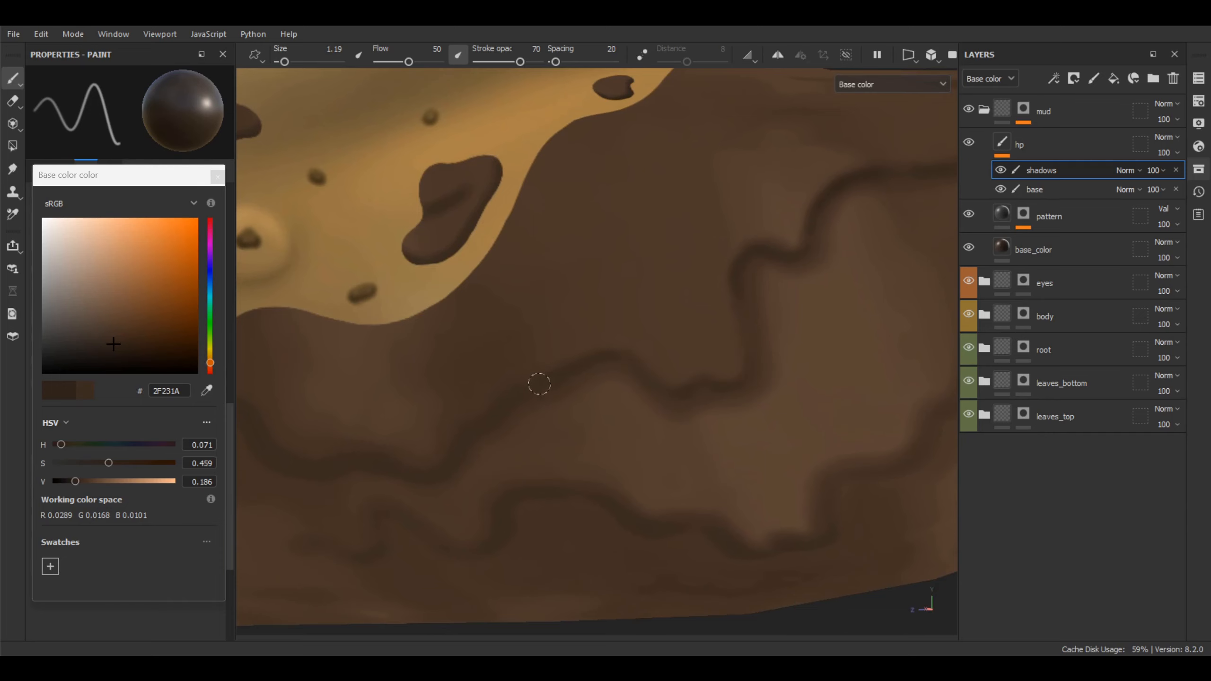
mouse_move(495, 418)
middle_down()
mouse_move(795, 340)
mouse_move(733, 372)
middle_up()
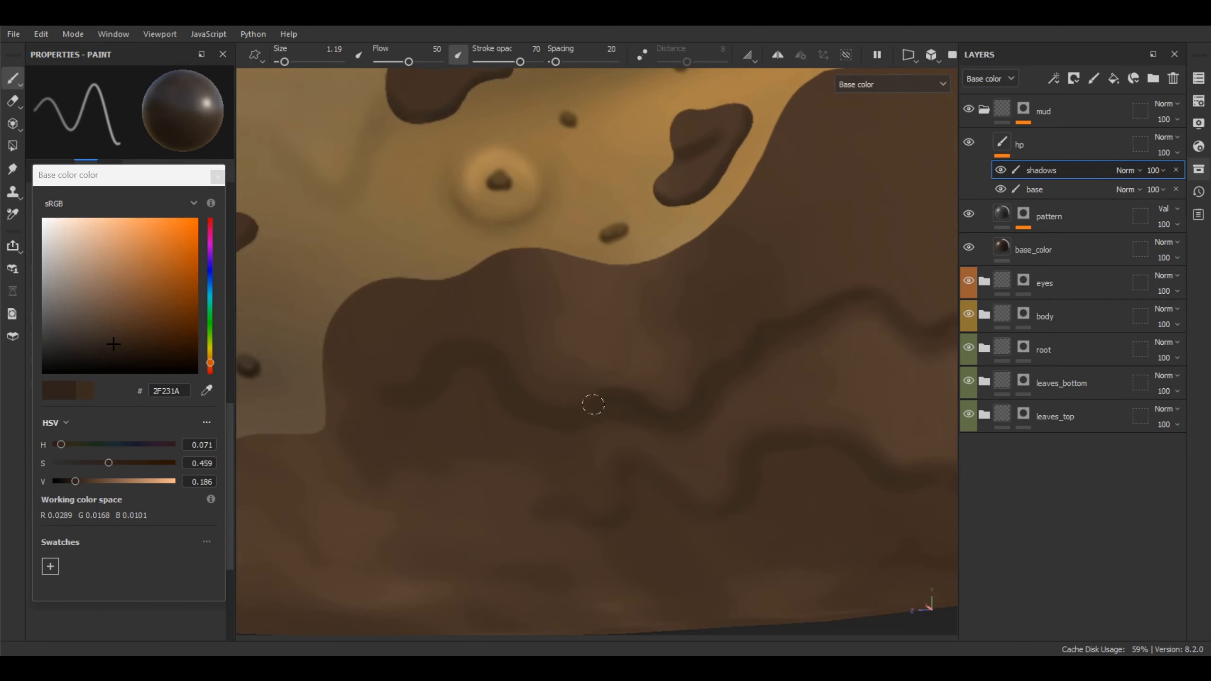
mouse_move(593, 404)
middle_down()
mouse_move(669, 388)
mouse_move(684, 414)
middle_up()
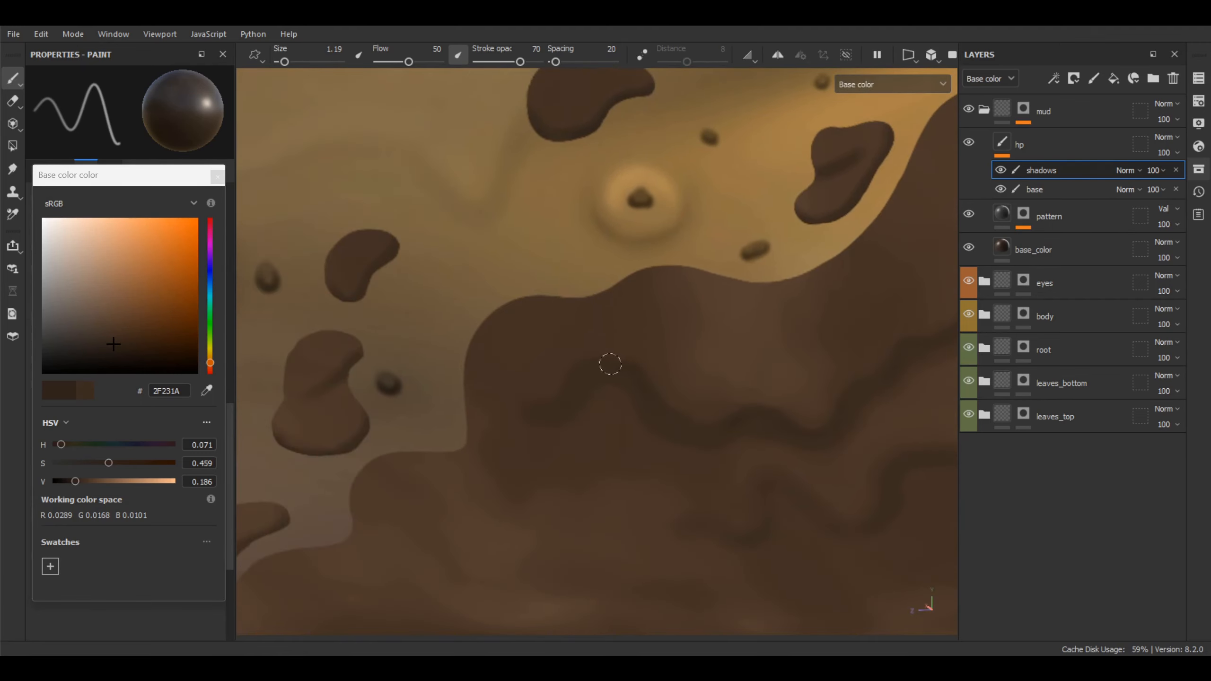
- Extend the central crease's dark line toward the mud's rounded end and deepen the neighbouring wavy crease around that end
alt+right_drag(513, 435, 798, 352)
alt+middle_drag(798, 351, 601, 367)
alt+right_drag(601, 367, 640, 465)
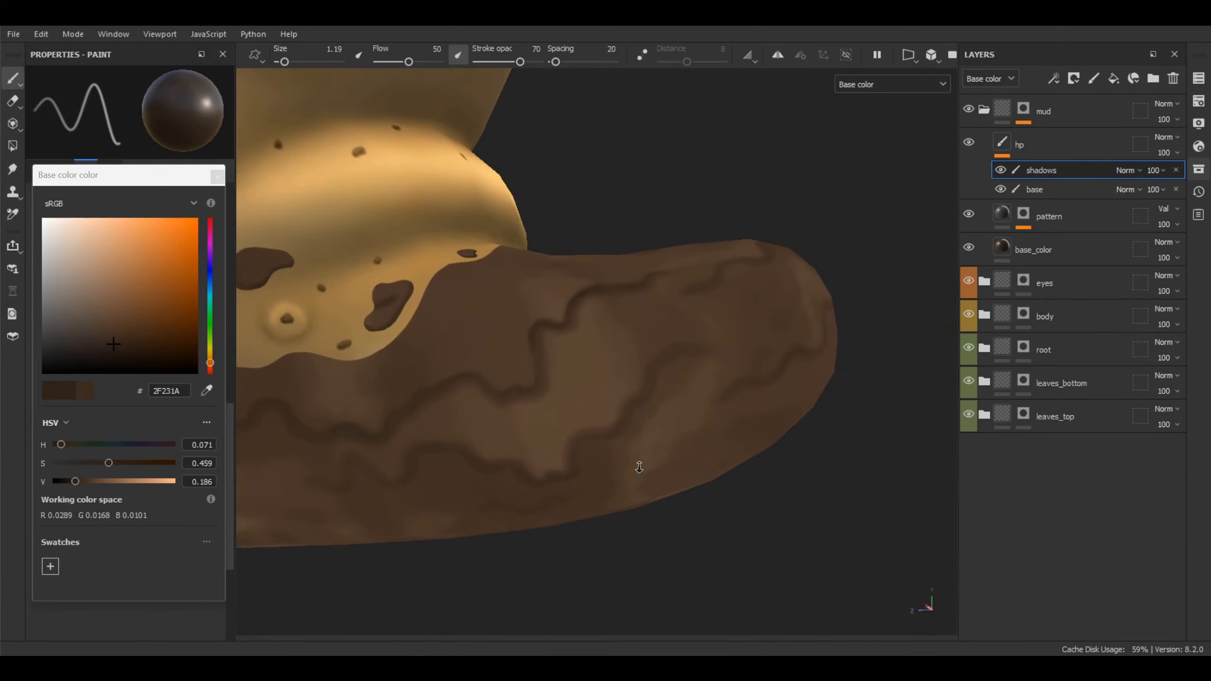
alt+drag(640, 465, 627, 360)
mouse_move(626, 360)
alt+right_down()
mouse_move(676, 467)
mouse_move(630, 382)
alt+right_up()
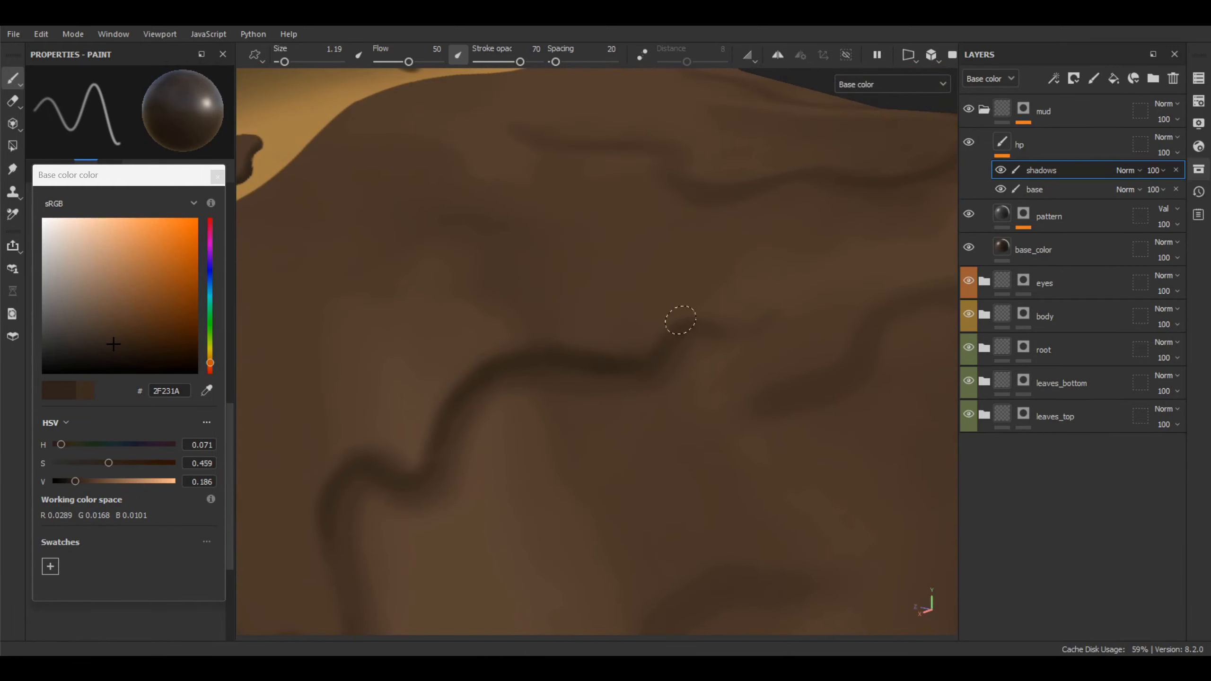
mouse_move(719, 322)
alt+mouse_down()
mouse_move(832, 209)
mouse_move(681, 365)
mouse_move(798, 296)
alt+mouse_up()
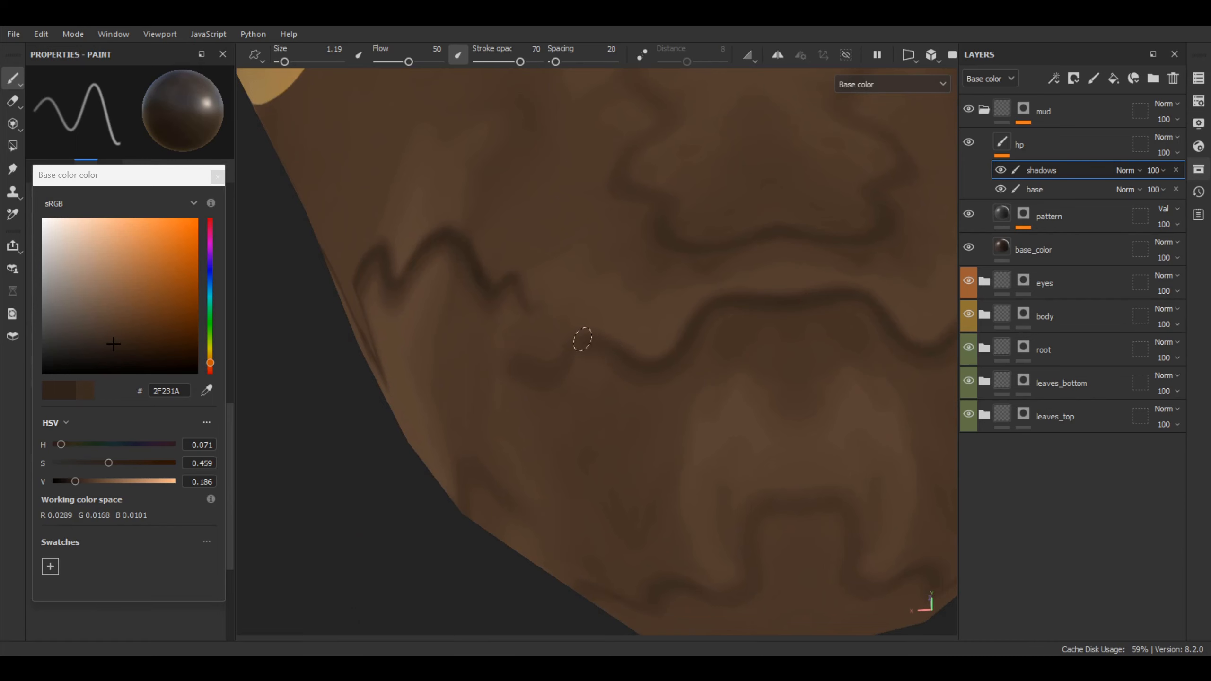
alt+drag(592, 347, 751, 303)
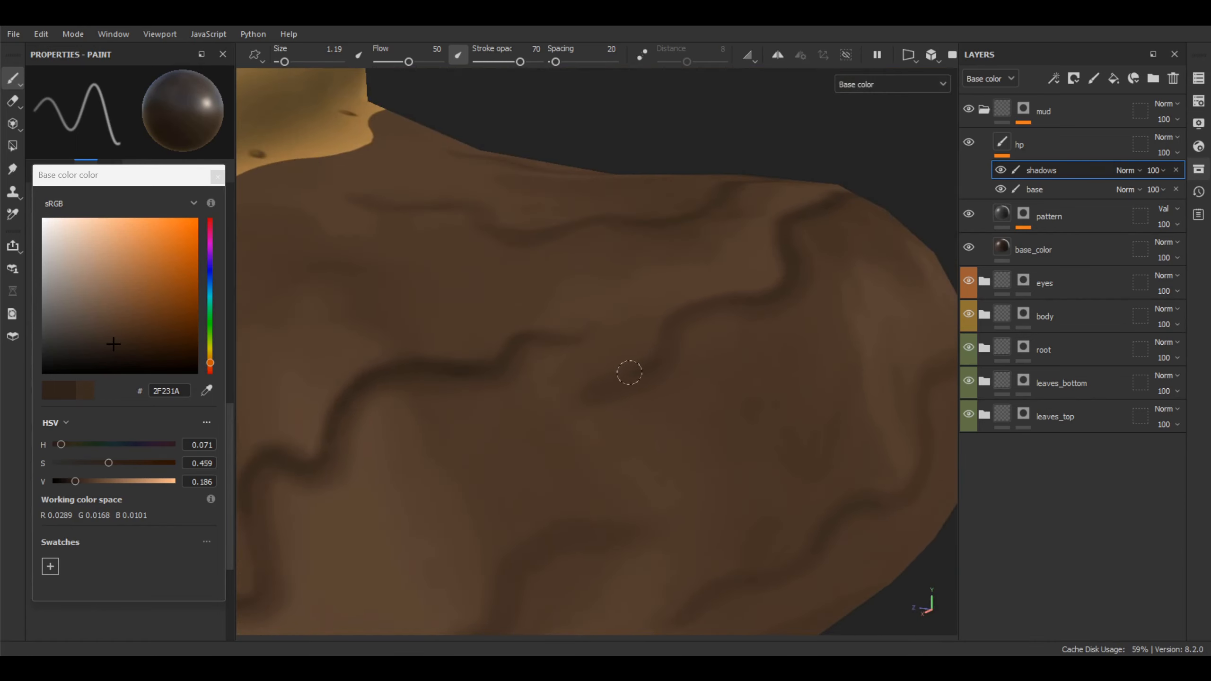
- Deepen the arch-shaped crease on the mud's rounded end and its winding continuation along the side
scroll(525, 426, down, 4)
alt+middle_drag(762, 435, 676, 371)
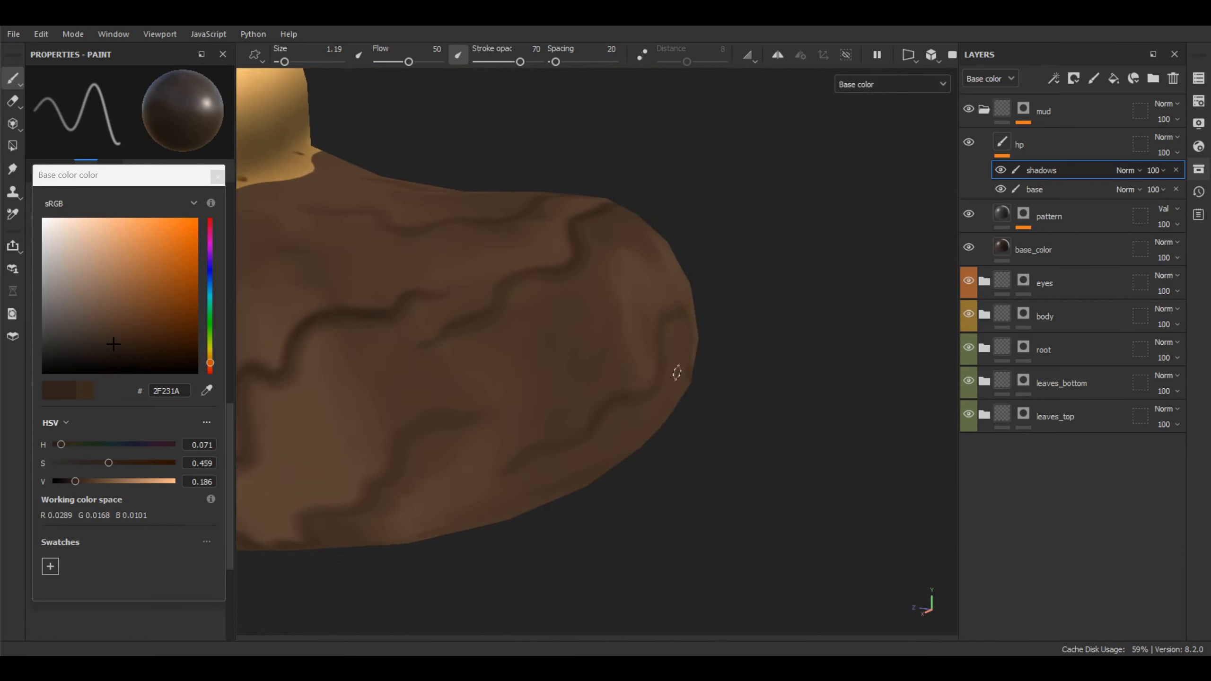
alt+drag(675, 371, 591, 396)
scroll(662, 462, up, 4)
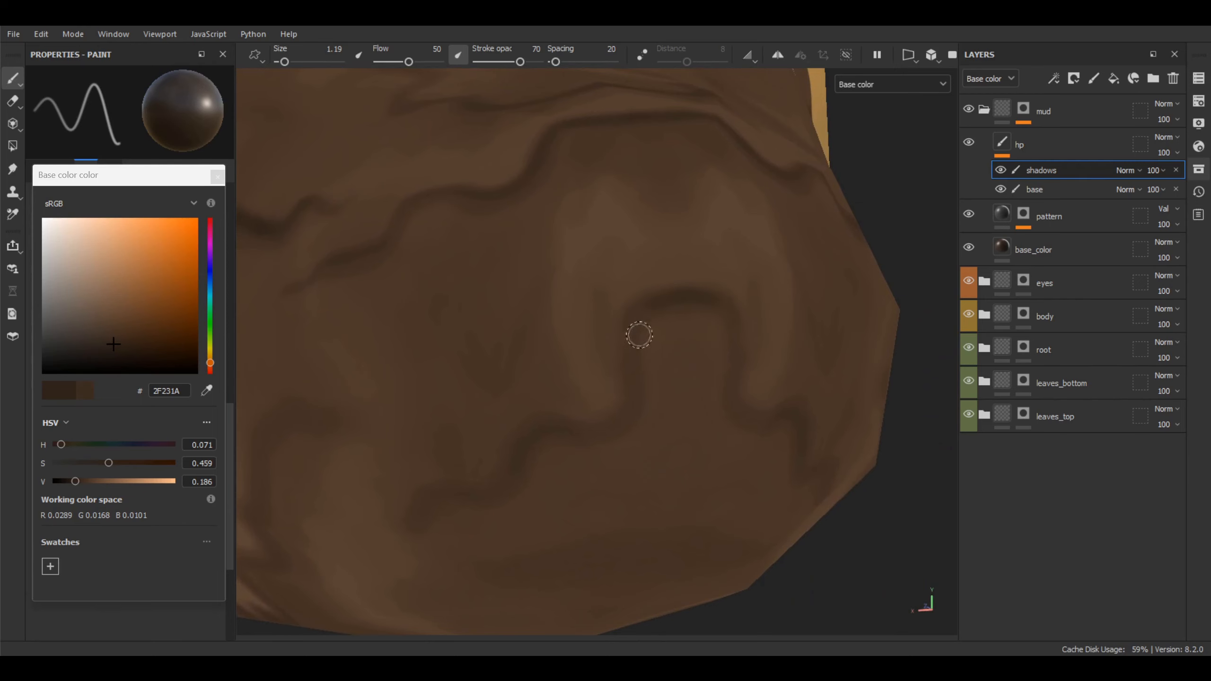
alt+drag(653, 399, 756, 327)
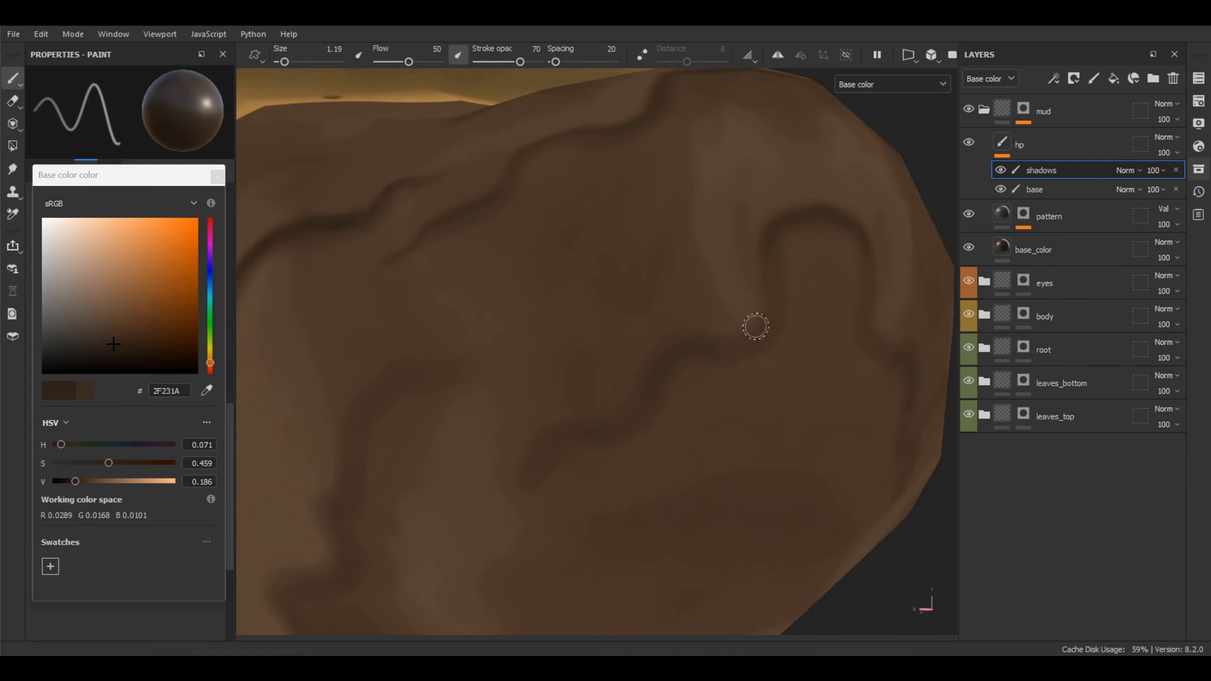
mouse_move(662, 352)
mouse_down()
mouse_move(570, 455)
mouse_move(615, 423)
mouse_up()
alt+drag(505, 484, 718, 397)
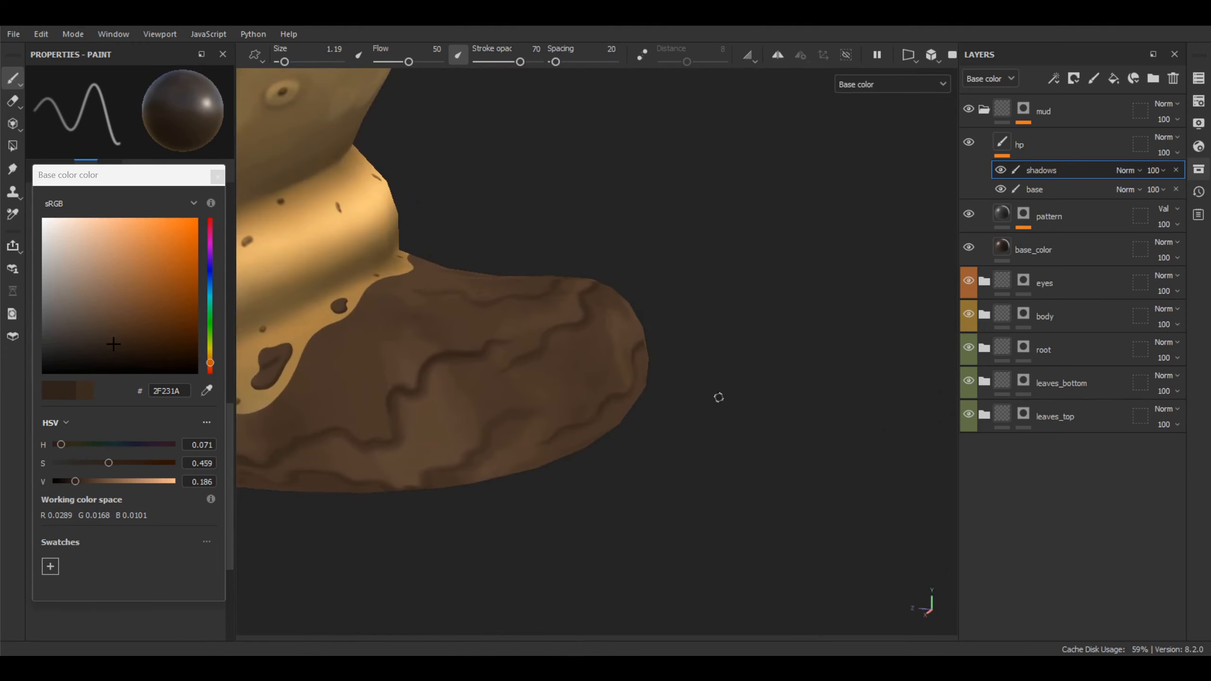
alt+drag(595, 365, 775, 382)
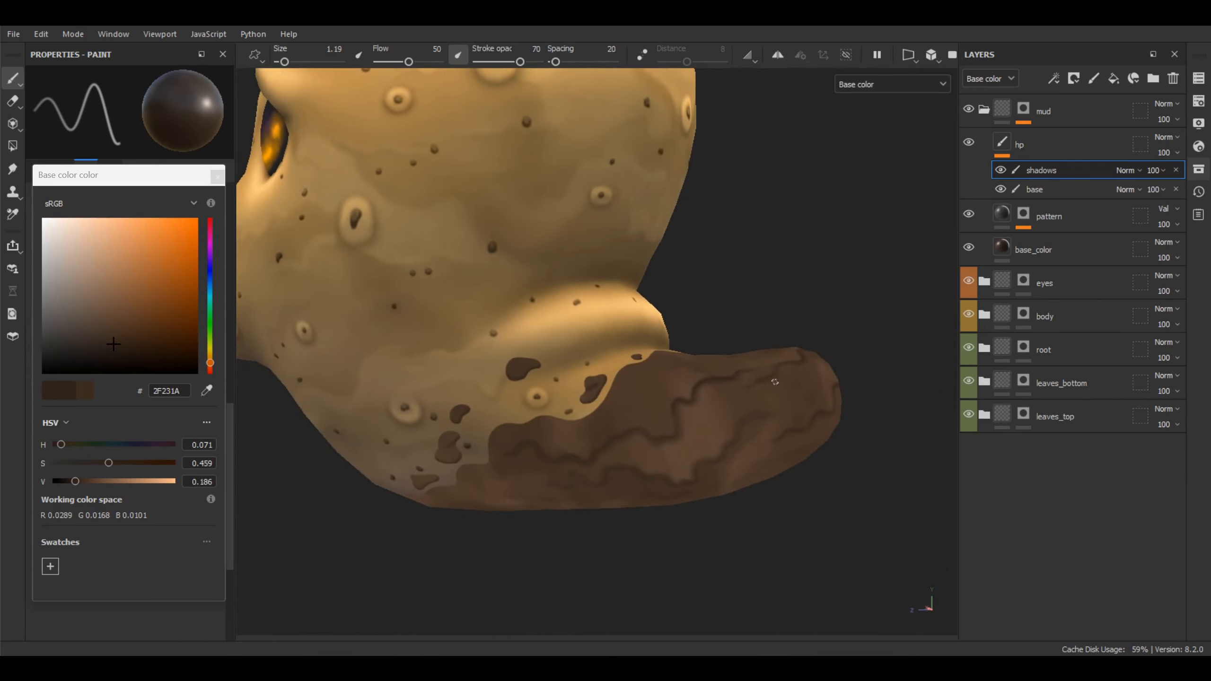
mouse_move(775, 453)
alt+mouse_down()
mouse_move(684, 398)
mouse_move(722, 392)
mouse_move(766, 438)
mouse_move(763, 411)
mouse_move(725, 438)
mouse_move(770, 389)
mouse_move(759, 402)
mouse_move(849, 360)
mouse_move(852, 381)
mouse_move(709, 392)
mouse_move(717, 410)
mouse_move(746, 407)
mouse_move(753, 418)
mouse_move(765, 405)
mouse_move(800, 346)
mouse_move(792, 323)
mouse_move(806, 289)
mouse_move(771, 371)
mouse_move(722, 403)
alt+mouse_up()
- Add a paint effect to the hp layer above shadows and name it hl
right_click(996, 146)
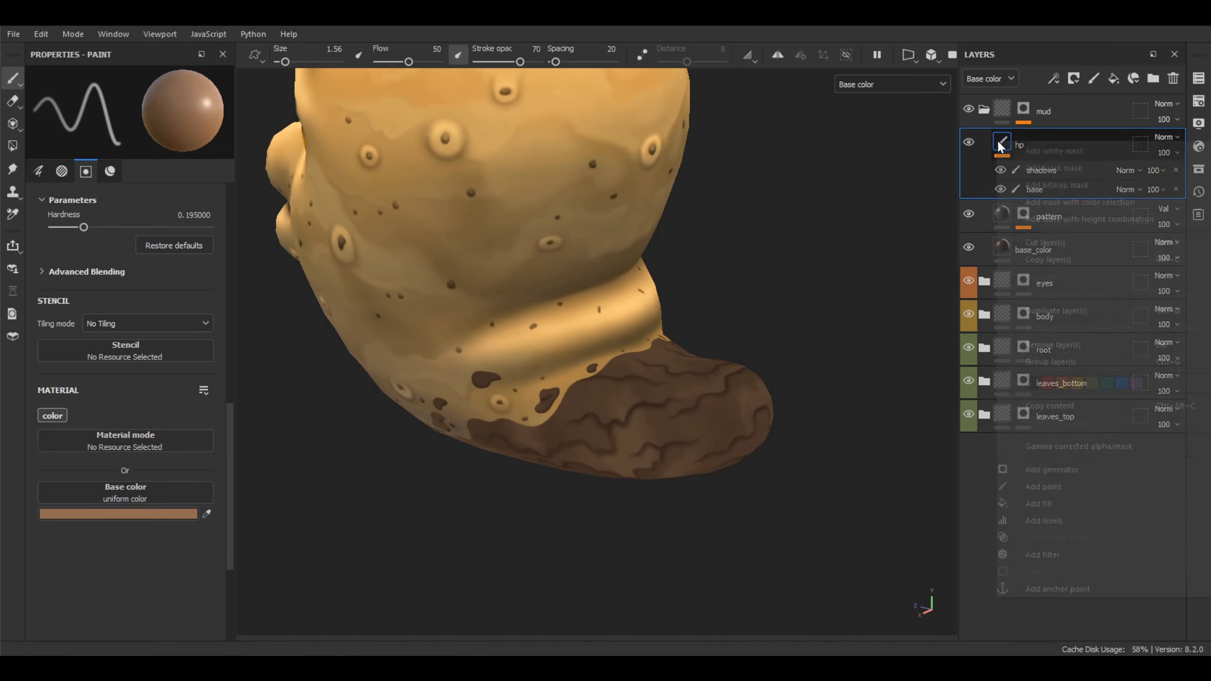
click(1073, 488)
double_click(1049, 170)
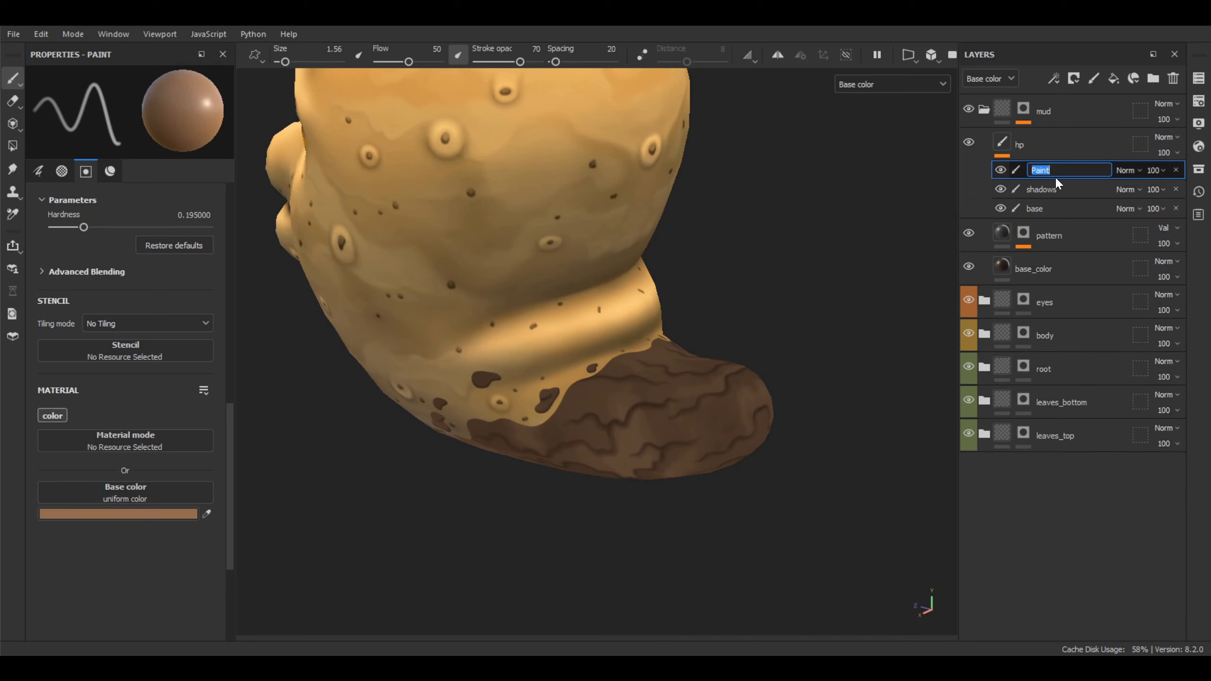
key(Return)
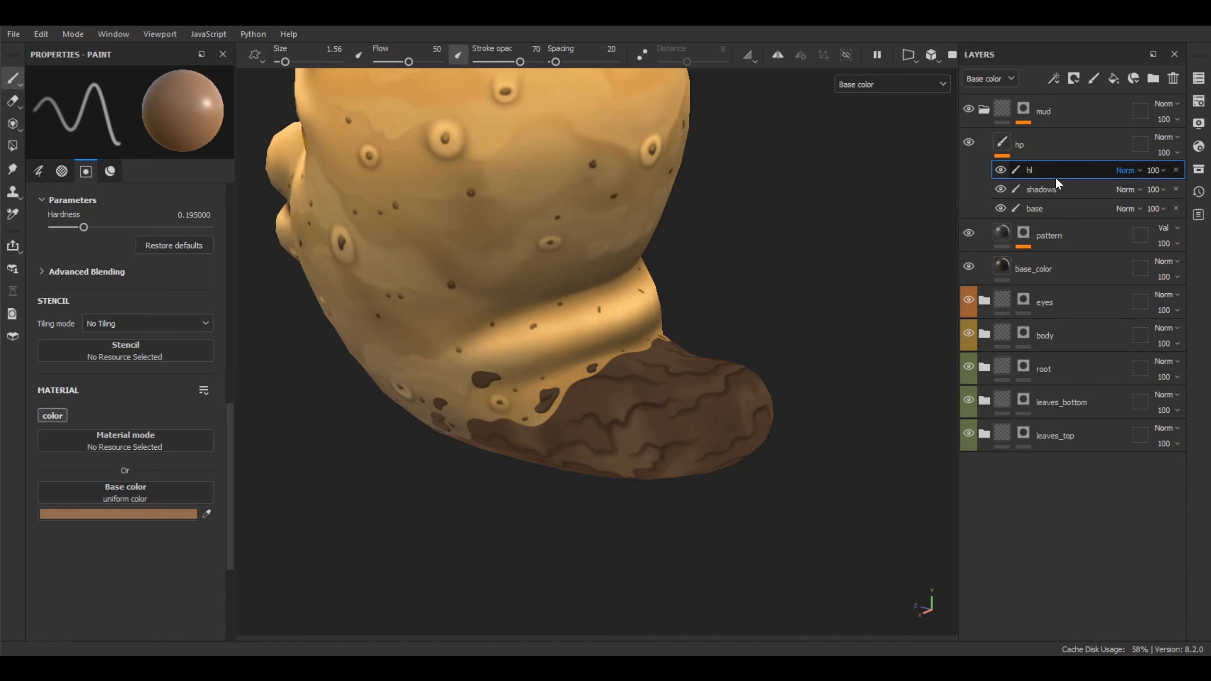
- Sample the mud's brown, lighten it to 785A44, value 0.471, and highlight the central crease's upper edge with a size 2.46 brush
scroll(789, 387, up, 6)
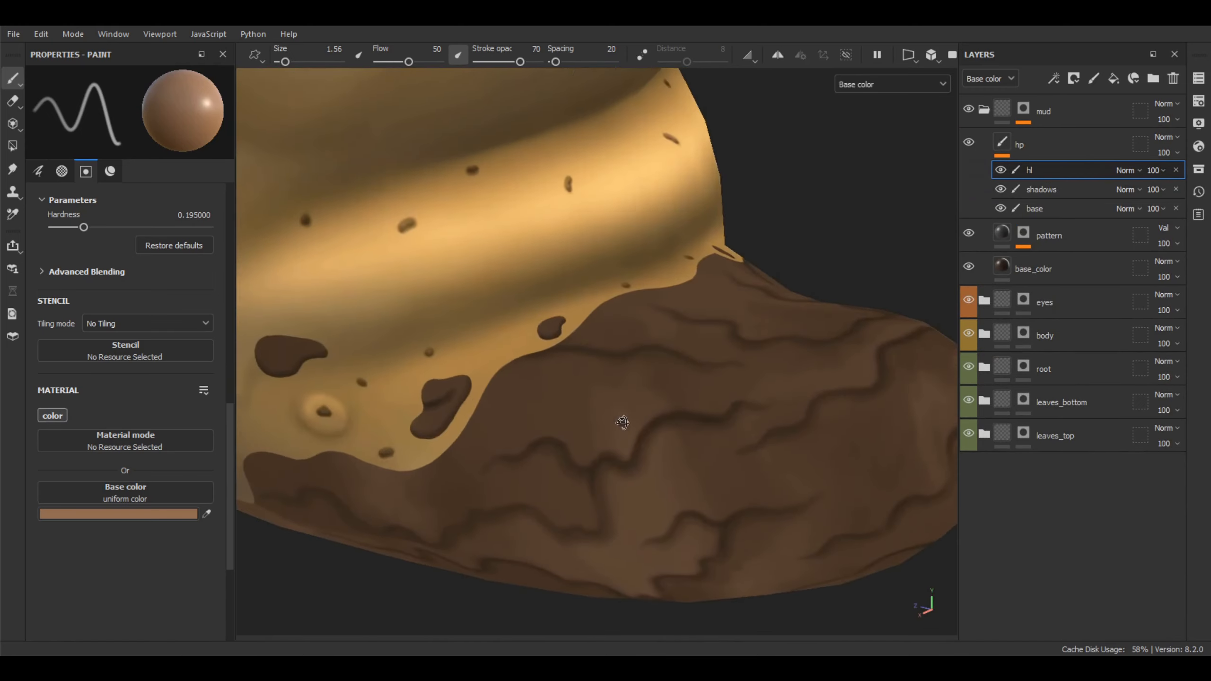
alt+drag(666, 405, 684, 438)
key(p)
click(673, 401)
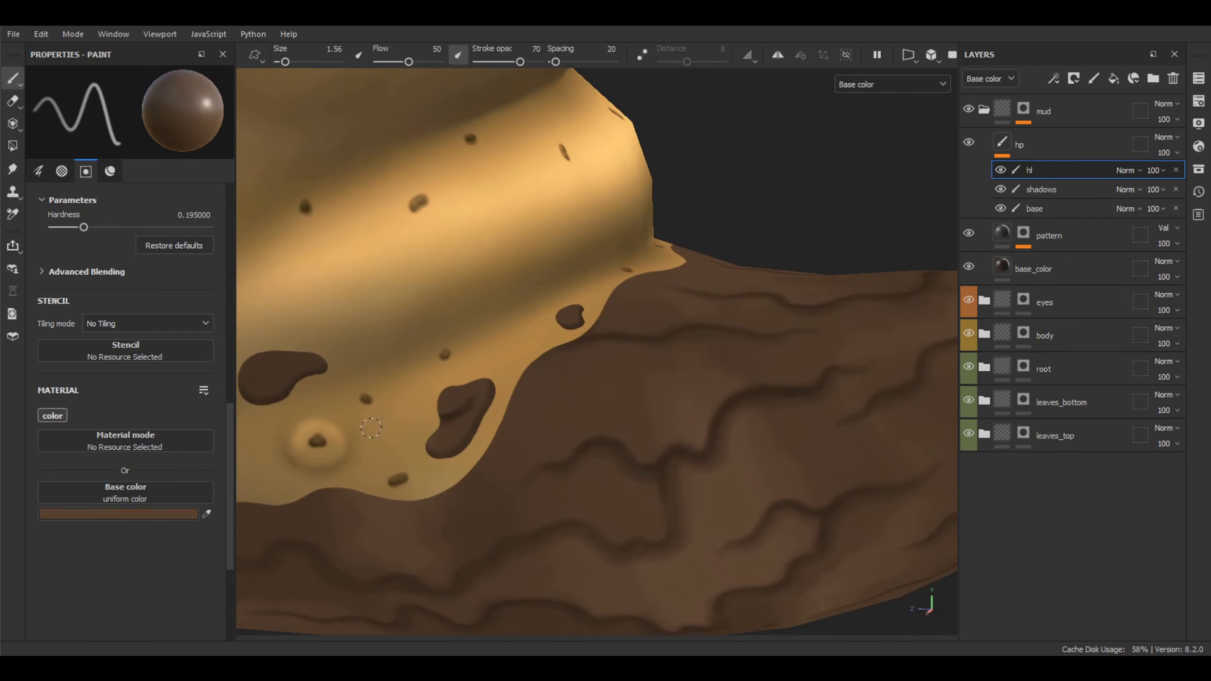
click(159, 513)
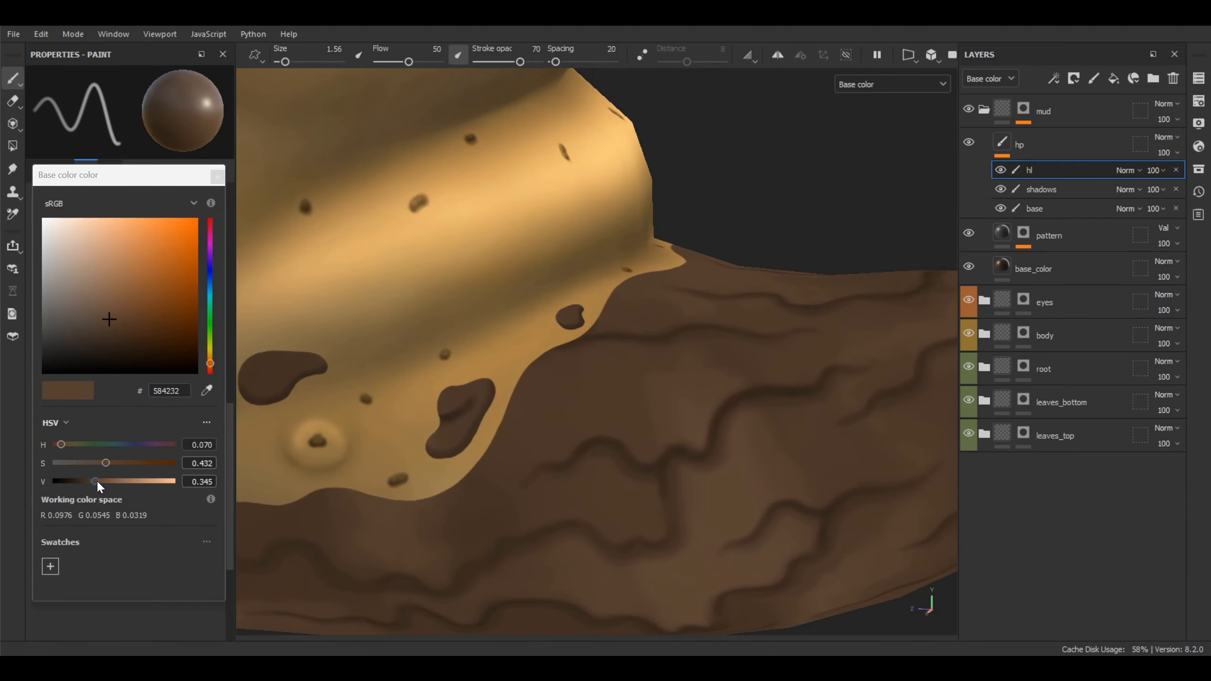
drag(100, 480, 110, 480)
alt+middle_drag(727, 360, 686, 391)
ctrl+right_drag(725, 375, 743, 371)
alt+middle_drag(739, 368, 708, 389)
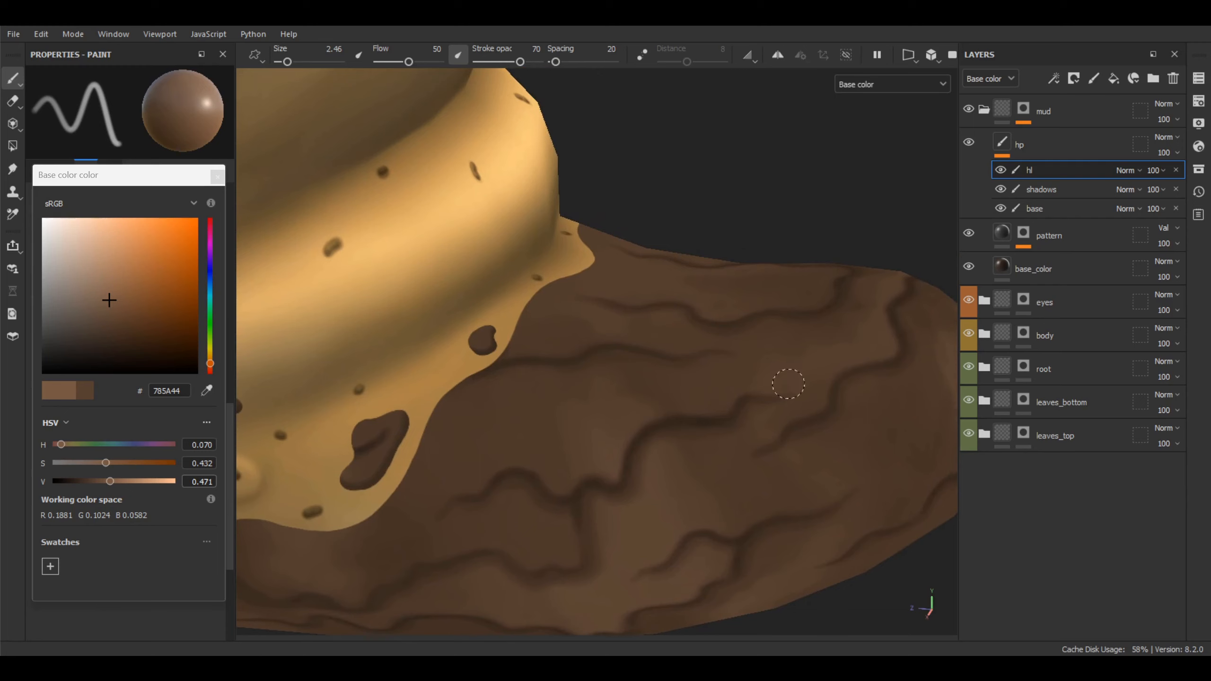
mouse_move(787, 381)
mouse_down()
mouse_move(660, 403)
mouse_move(568, 476)
mouse_move(497, 452)
mouse_move(424, 512)
mouse_up()
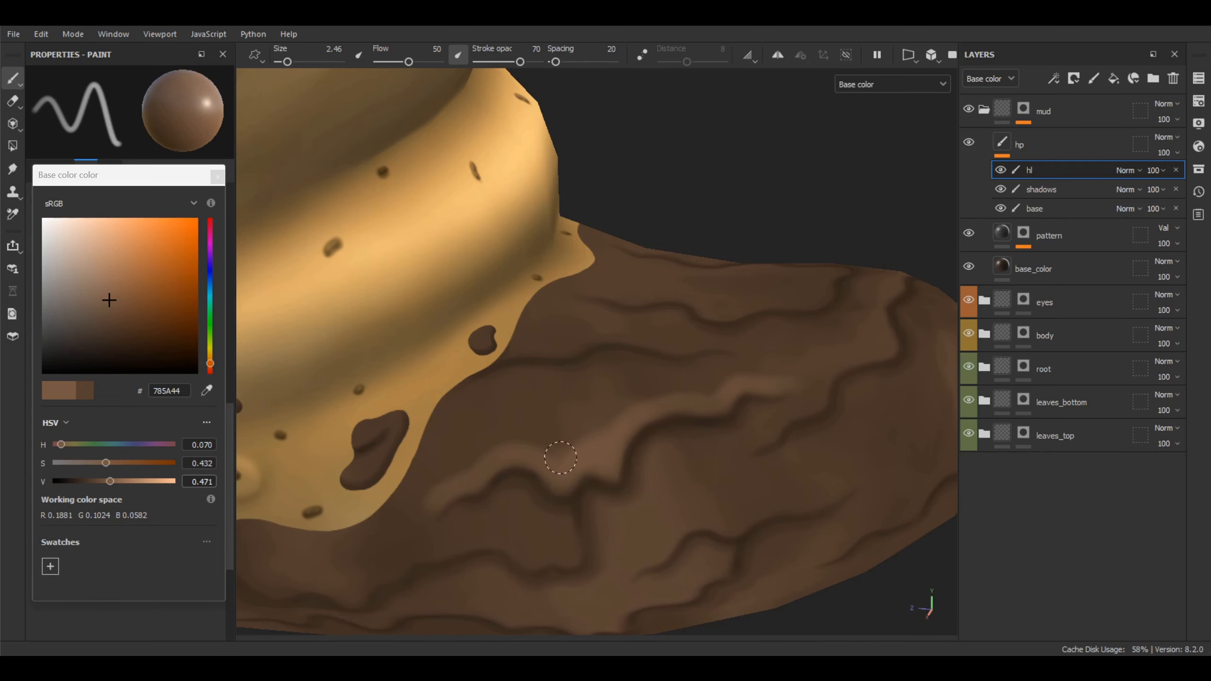
- Paint the same light brown highlight along the crease above, continuing it down the mud's border with the potato skin
alt+drag(609, 406, 638, 465)
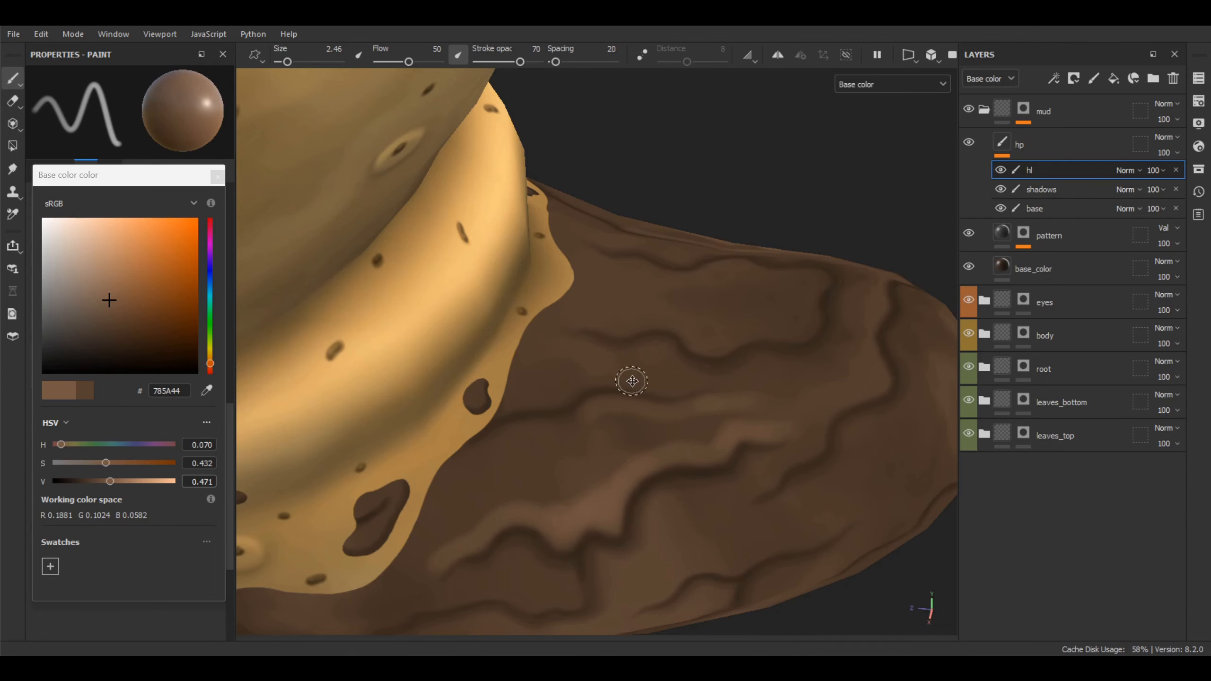
alt+drag(630, 381, 740, 363)
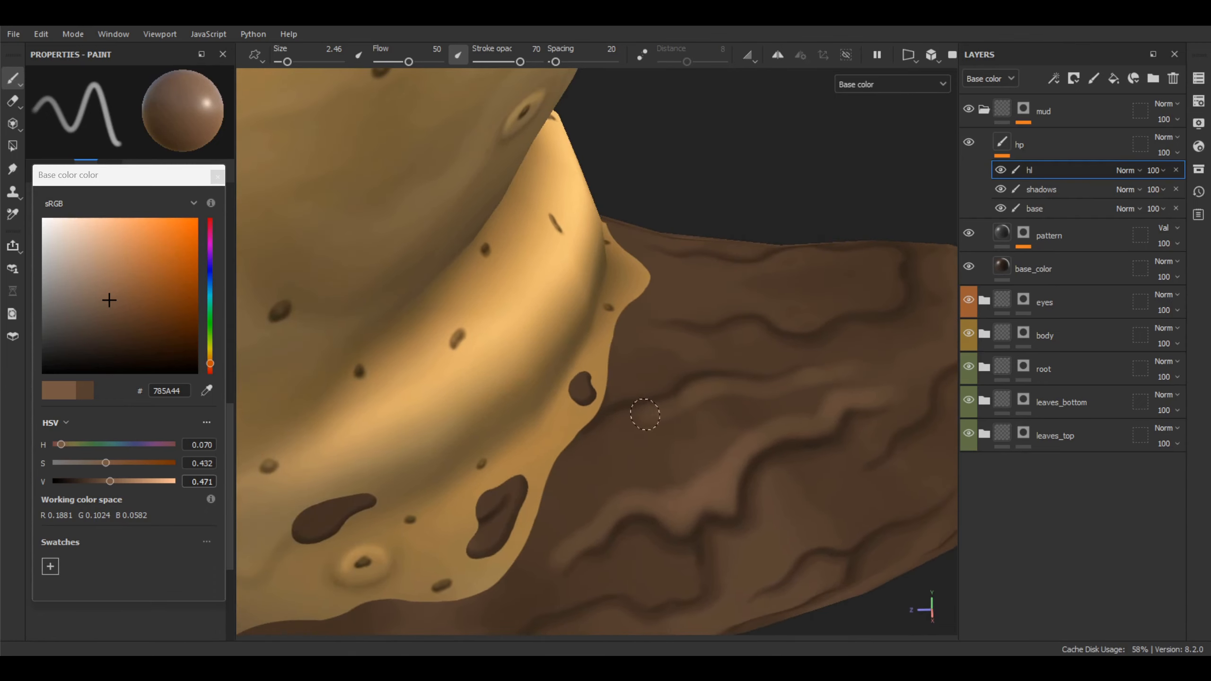
drag(608, 427, 551, 477)
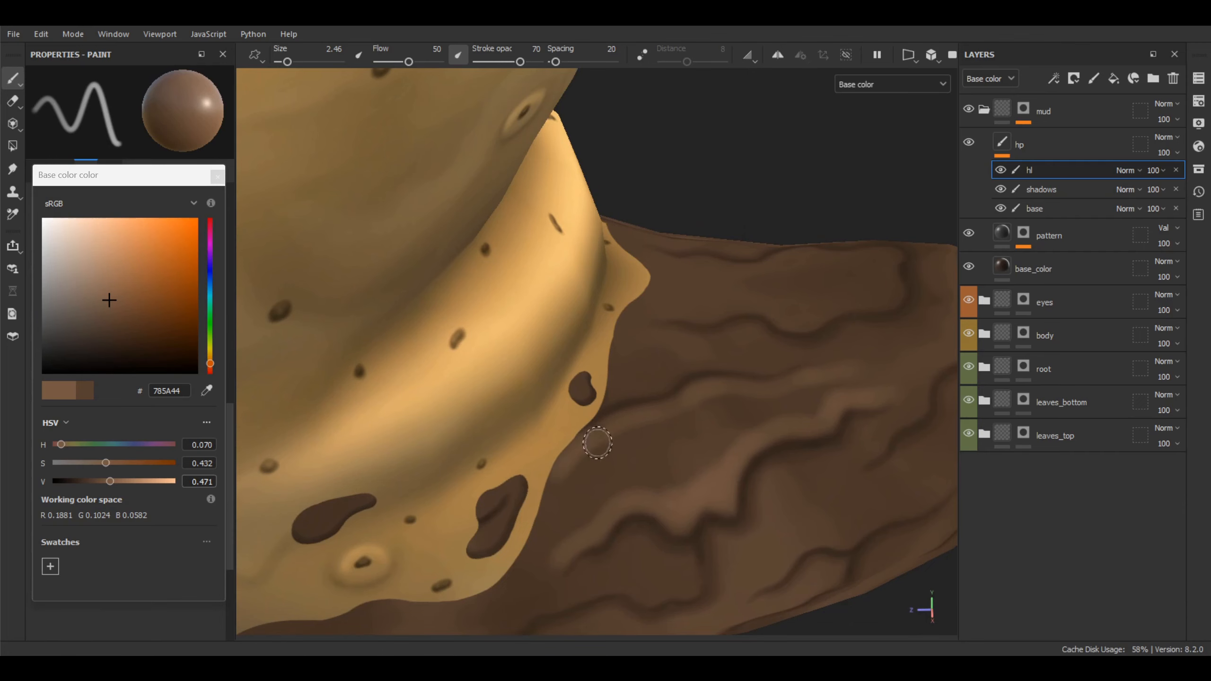
- Soften the highlight's upper edge above the central crease, blending it with mud browns sampled nearby, including 503C2D, 574131 and 654B39
alt+drag(798, 409, 696, 405)
key(p)
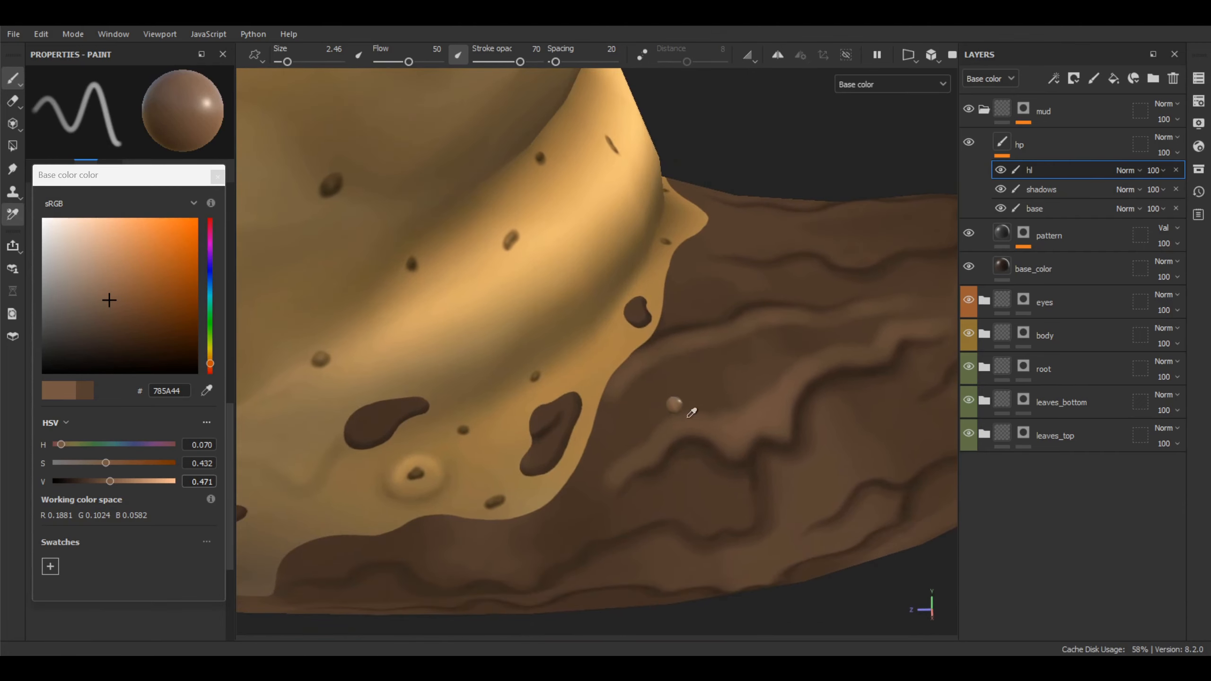
click(673, 390)
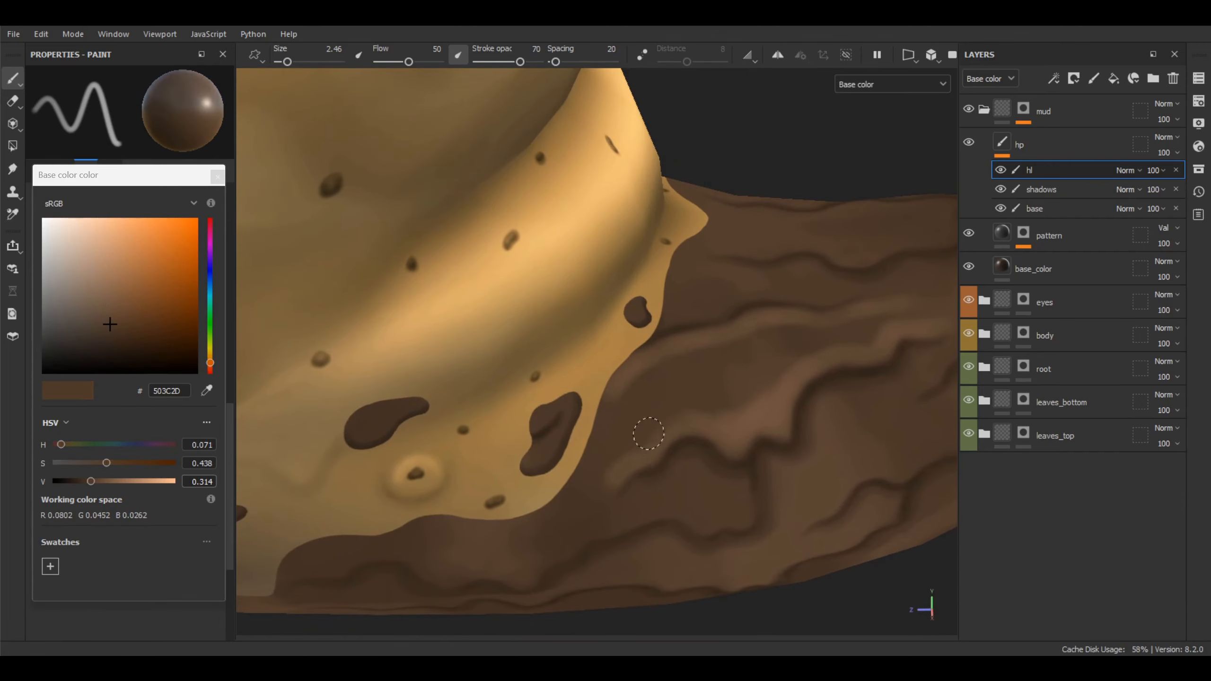
scroll(662, 439, up, 3)
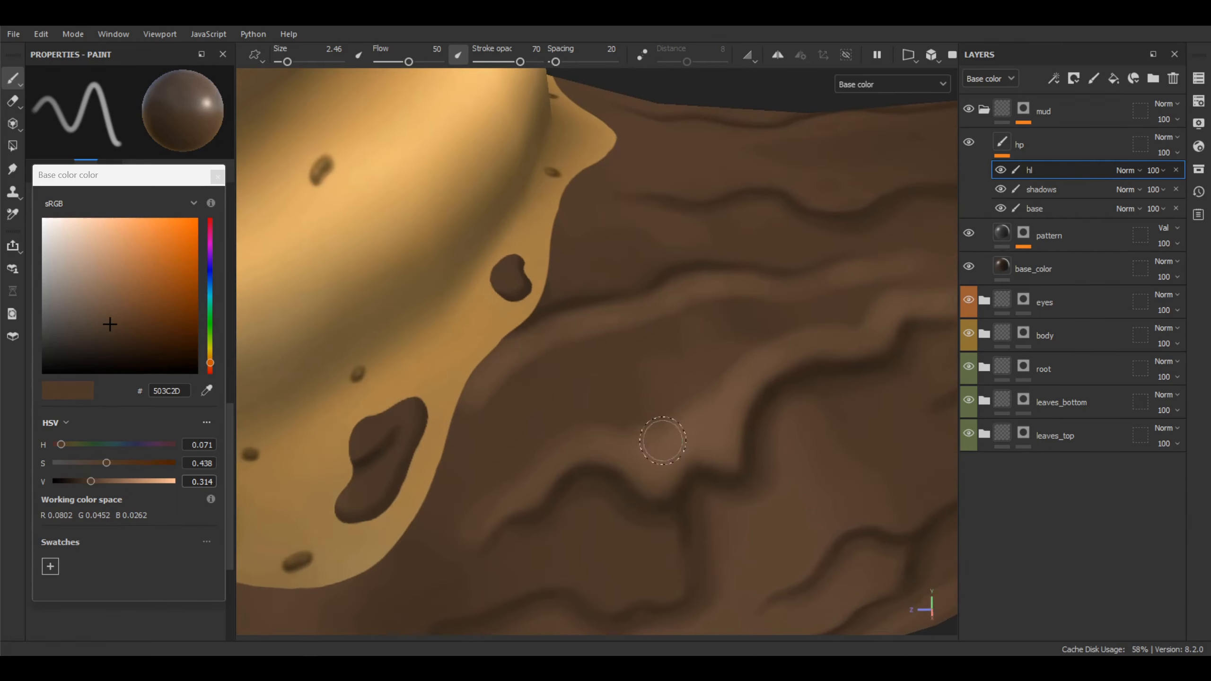
key(p)
click(613, 414)
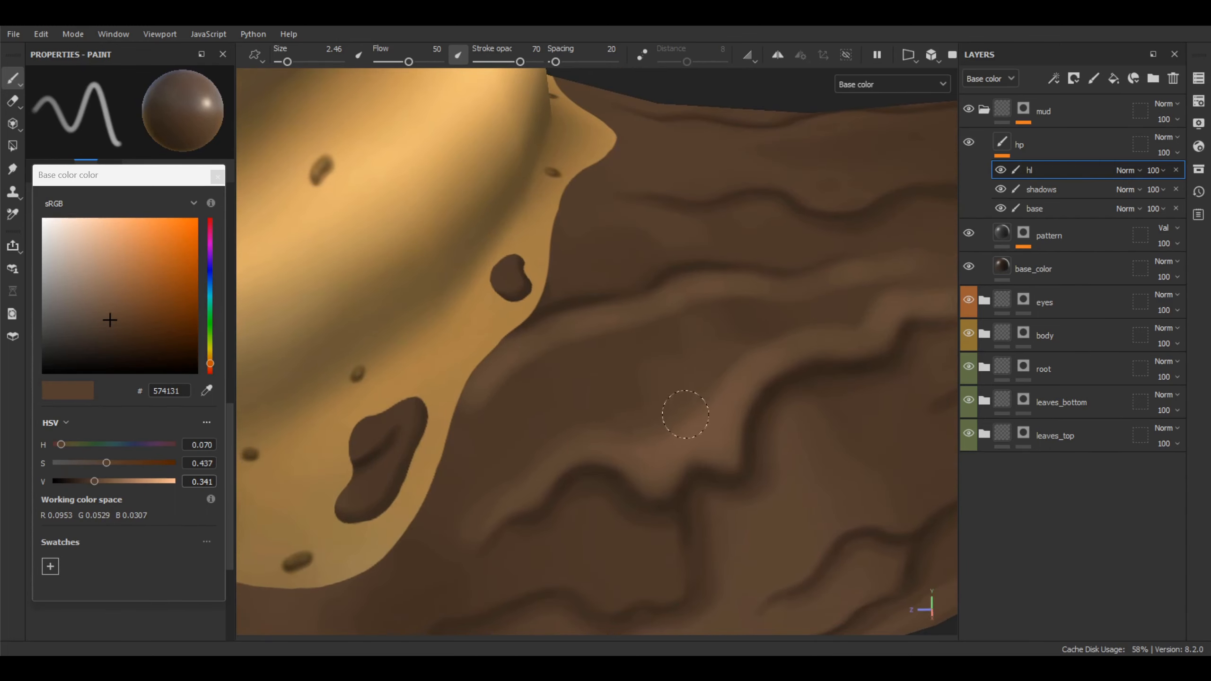
key(p)
click(711, 396)
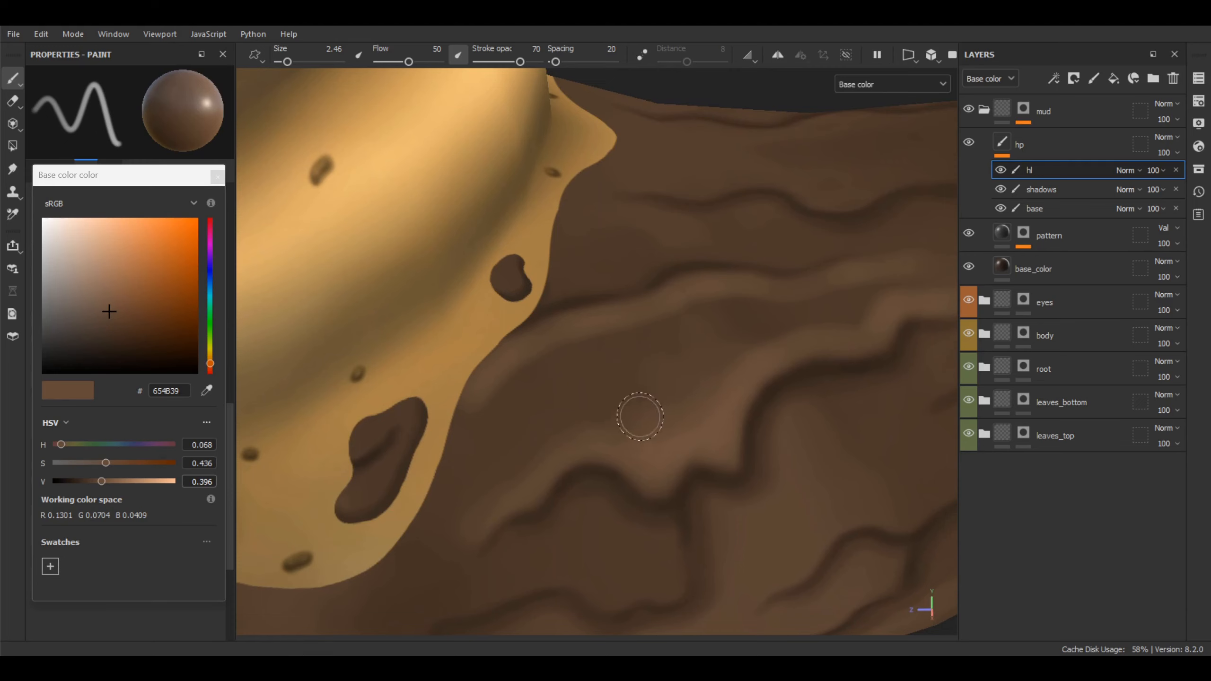
- Blend the mud between the central crease and the one above it using sampled browns 5B4433, 543F2F and 5F4736
alt+drag(717, 386, 661, 405)
key(p)
click(665, 405)
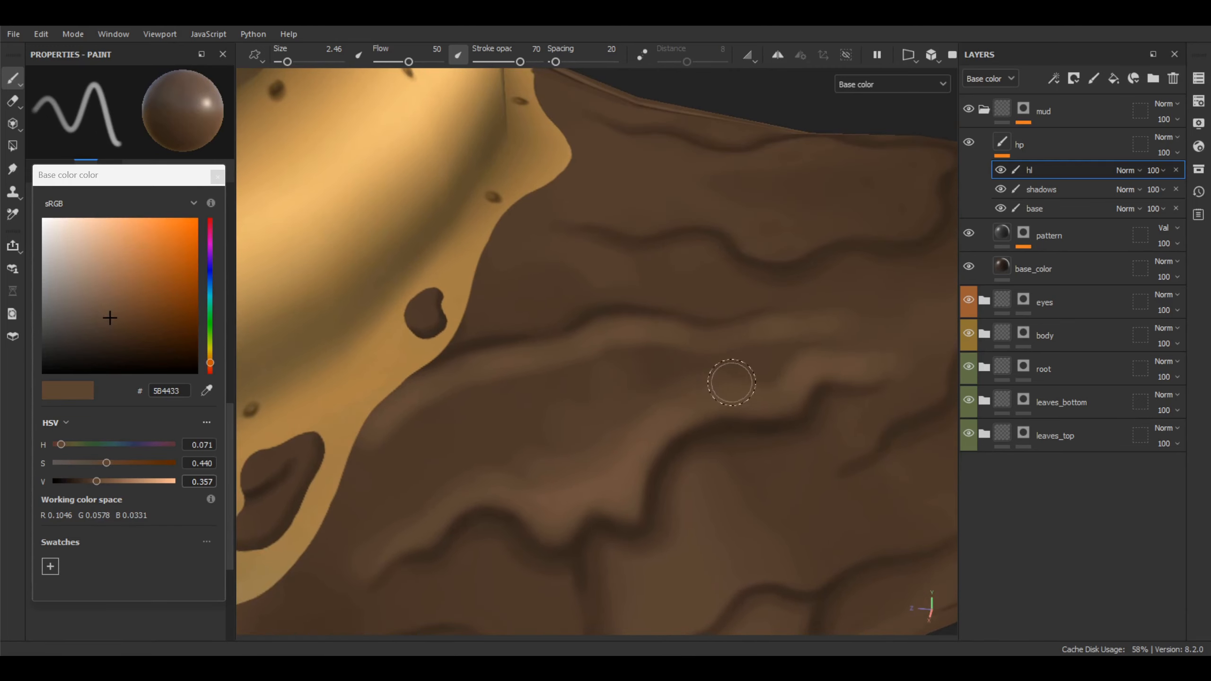
mouse_move(876, 351)
mouse_down()
mouse_move(764, 357)
mouse_move(677, 383)
mouse_up()
key(p)
click(796, 353)
scroll(684, 360, down, 4)
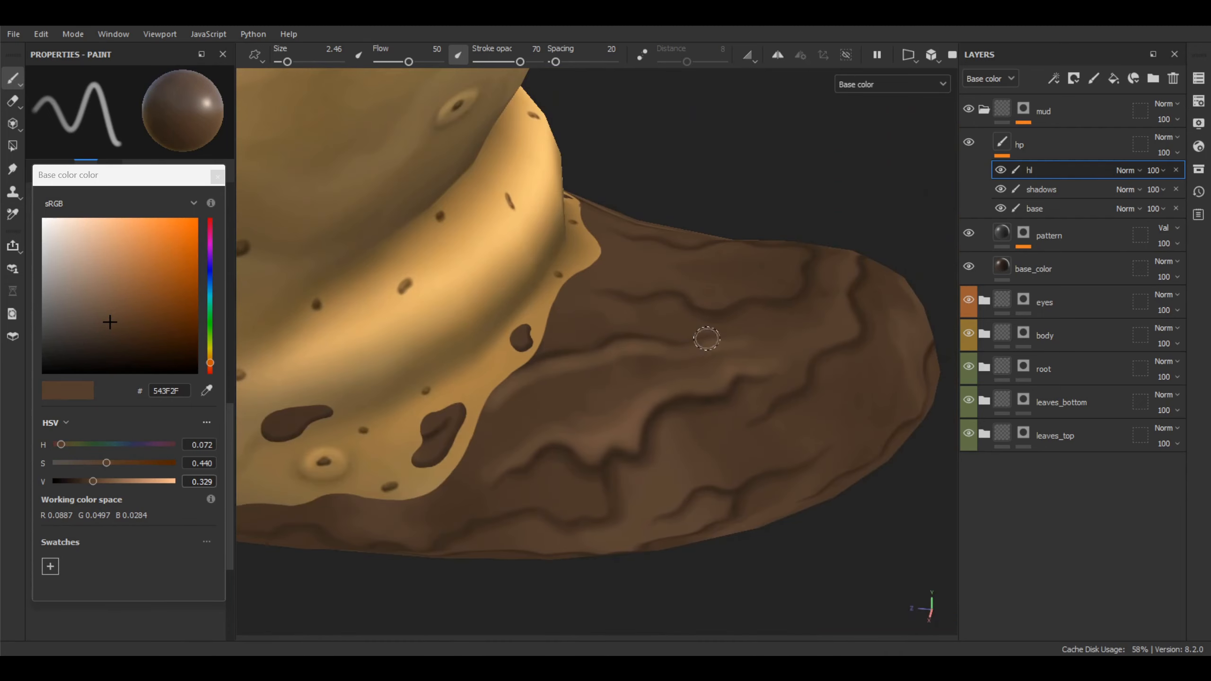
scroll(690, 313, up, 4)
key(p)
click(760, 392)
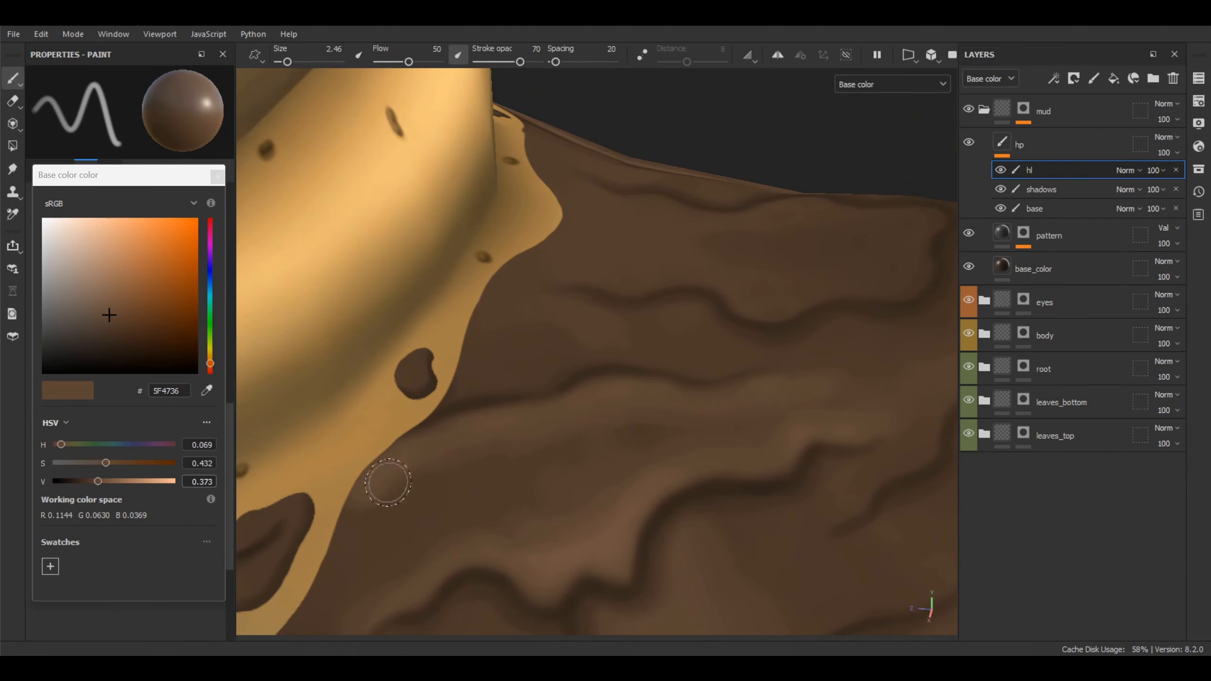
- Sample the highlight brown, lighten it to 87654D, value 0.529, and brighten the central crease's dip with a size 1.51 brush
alt+right_drag(334, 547, 527, 270)
alt+middle_drag(529, 487, 660, 379)
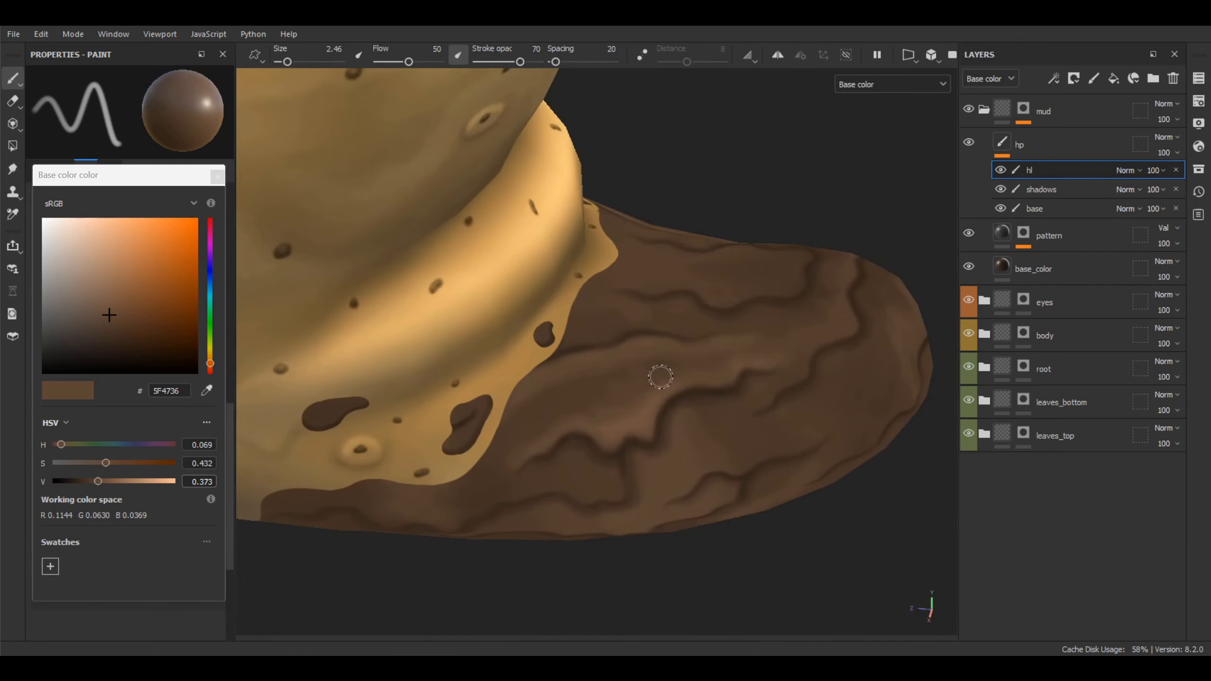
alt+drag(659, 379, 665, 334)
mouse_move(668, 310)
alt+right_down()
mouse_move(693, 374)
mouse_move(673, 425)
alt+right_up()
alt+drag(674, 425, 660, 389)
mouse_move(660, 389)
alt+right_down()
mouse_move(665, 449)
mouse_move(666, 418)
alt+right_up()
key(p)
click(665, 419)
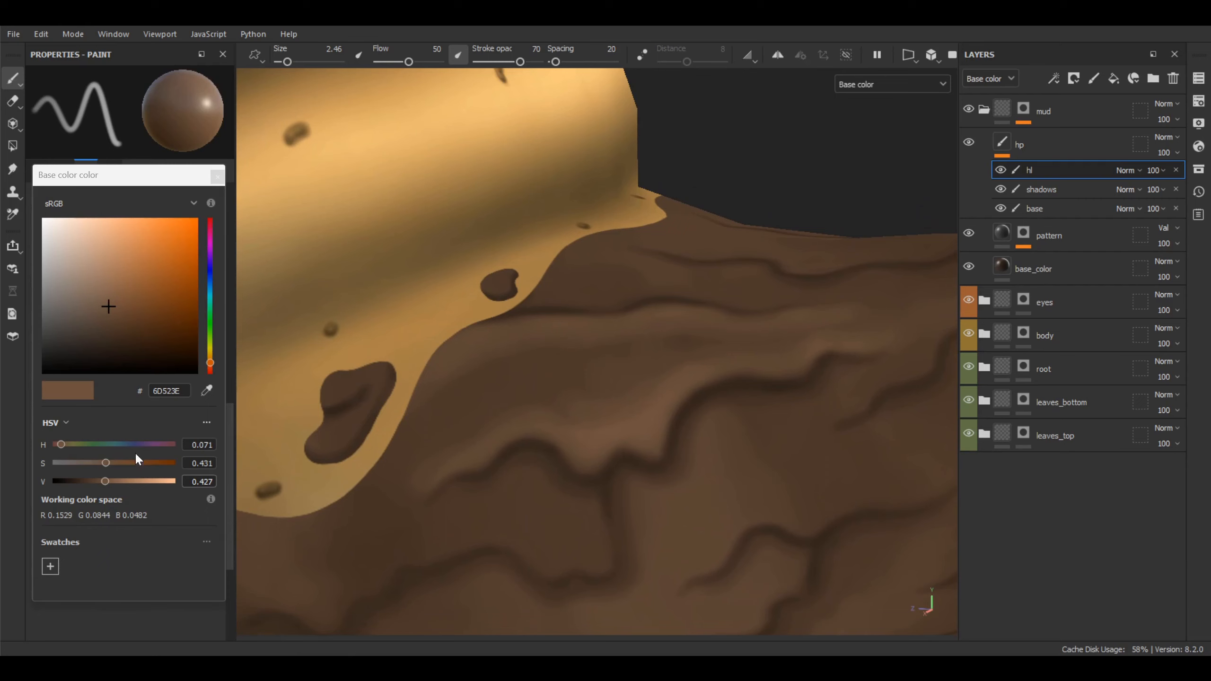
click(119, 481)
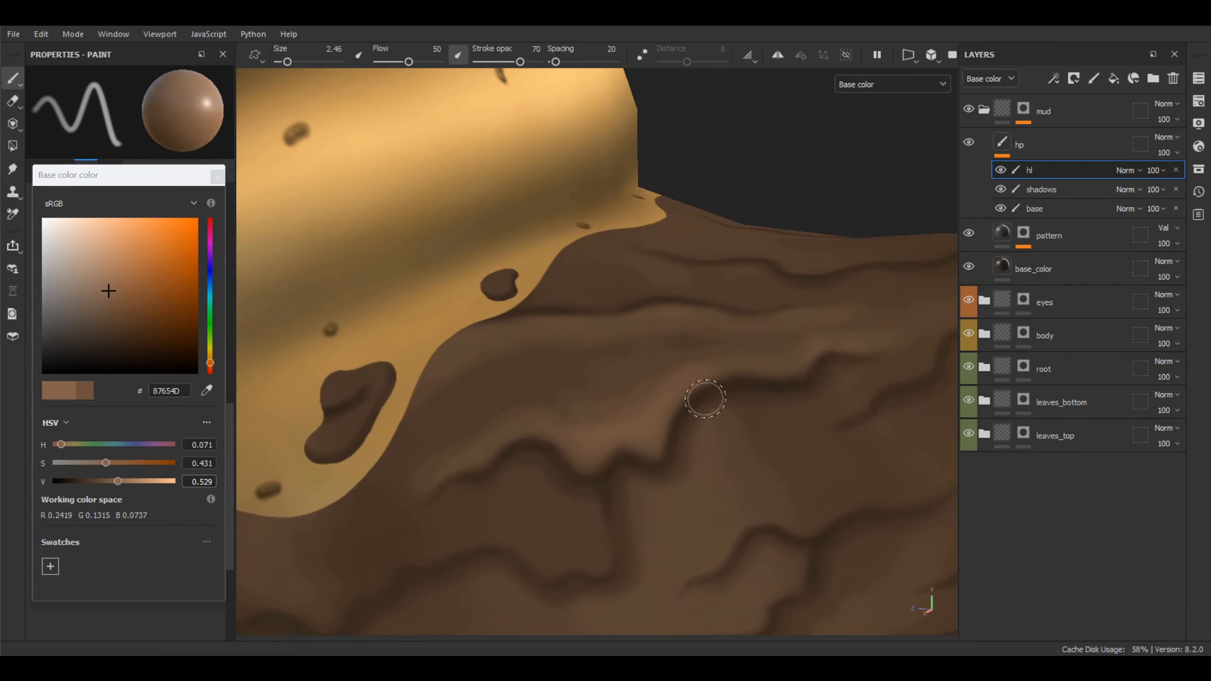
alt+drag(703, 397, 670, 371)
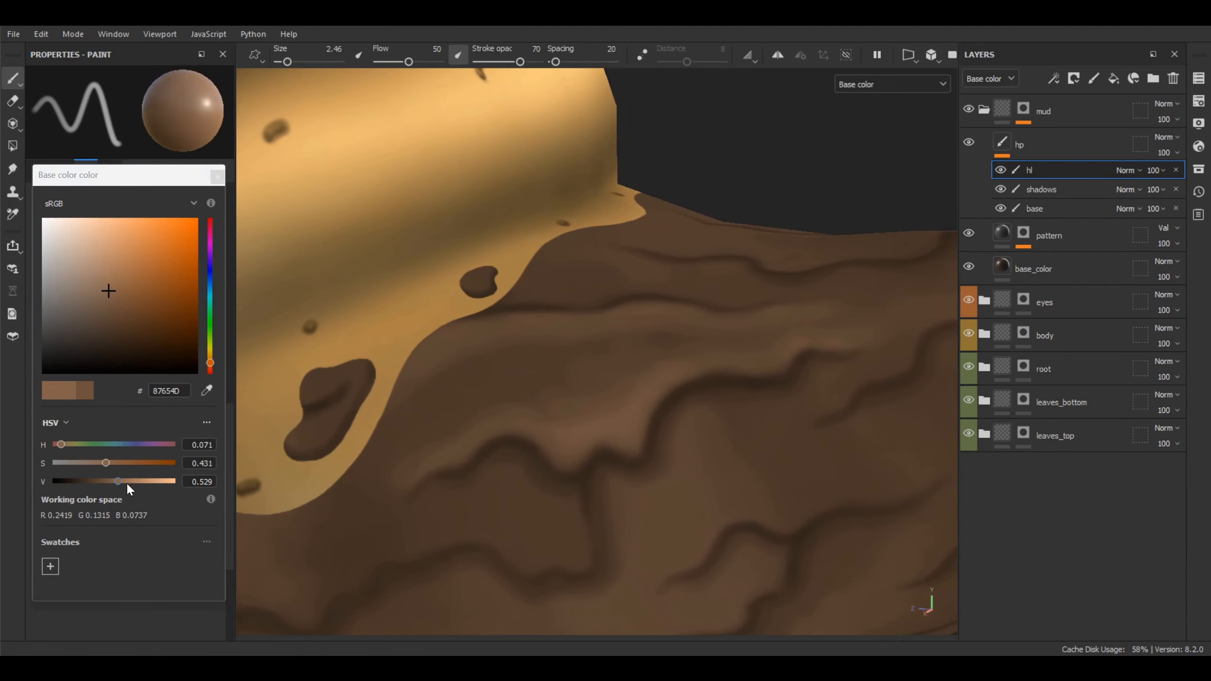
ctrl+right_drag(652, 390, 644, 387)
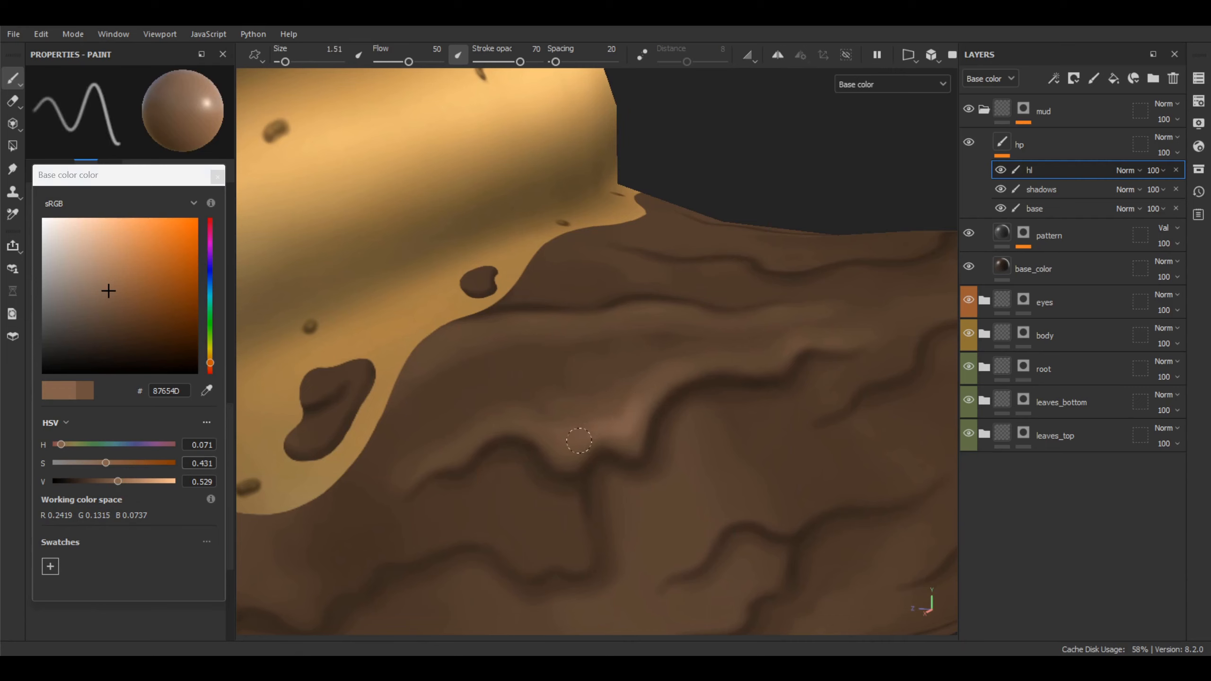
drag(579, 440, 576, 443)
- Extend the brighter 87654D highlight along the central crease's upper edge, following its curve away from the dip
alt+middle_drag(568, 434, 591, 430)
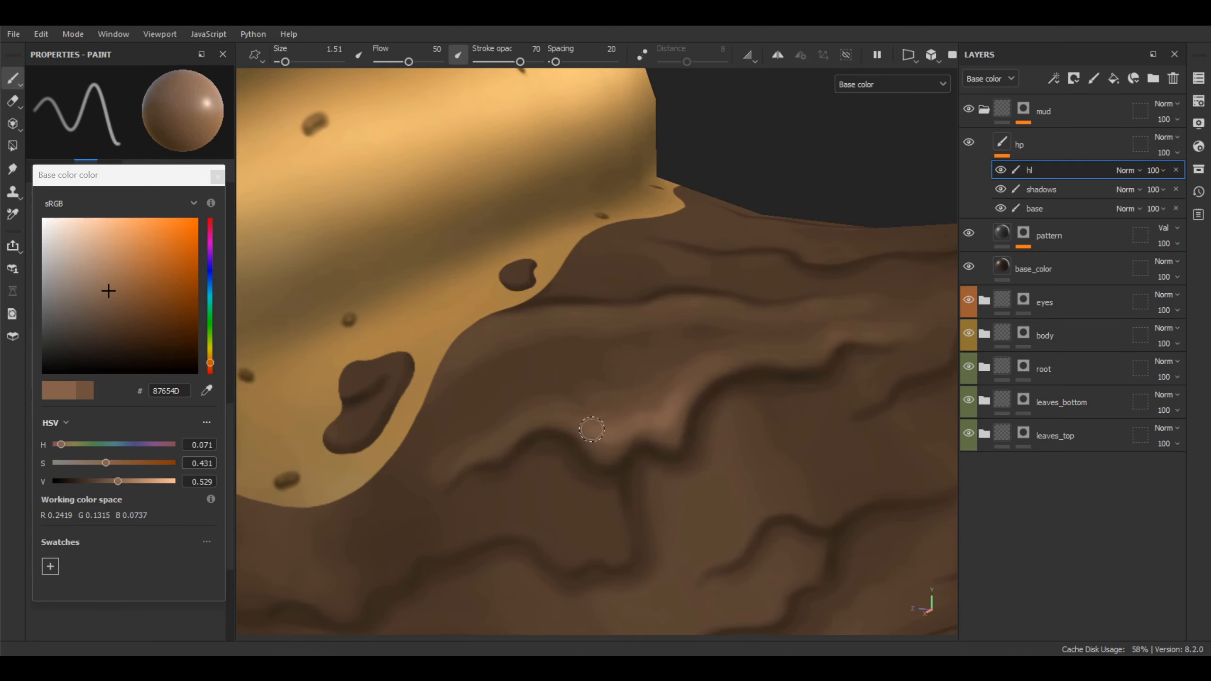
alt+drag(641, 412, 597, 465)
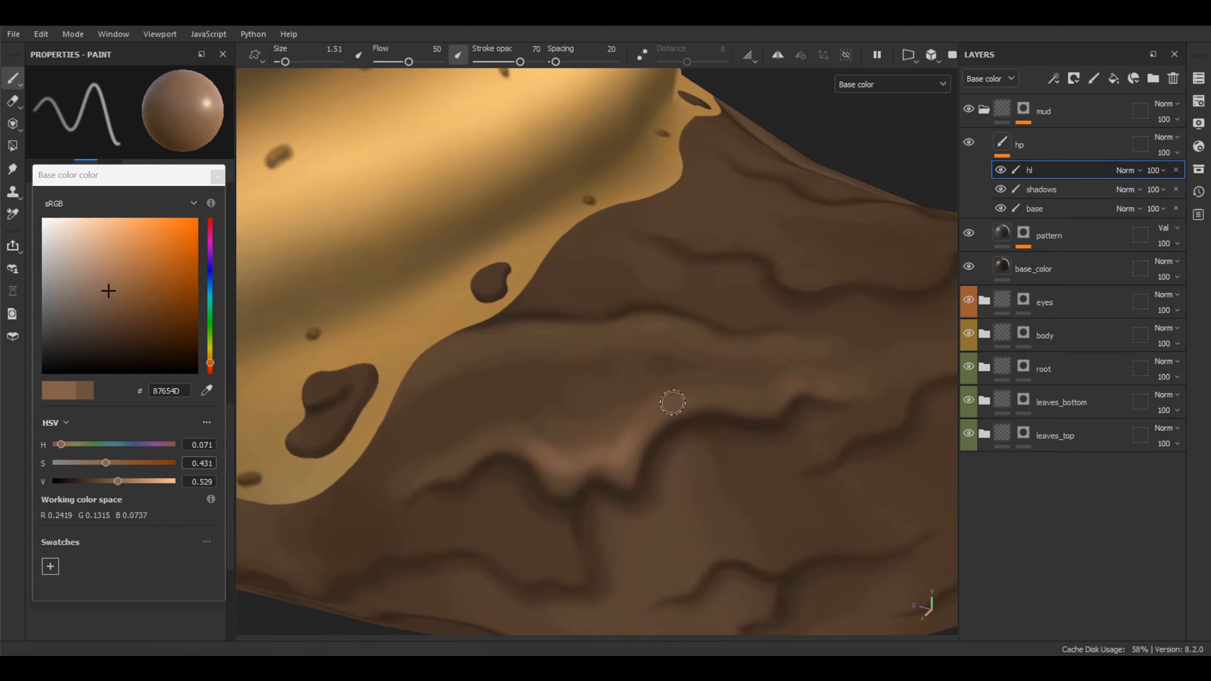
alt+drag(754, 400, 830, 393)
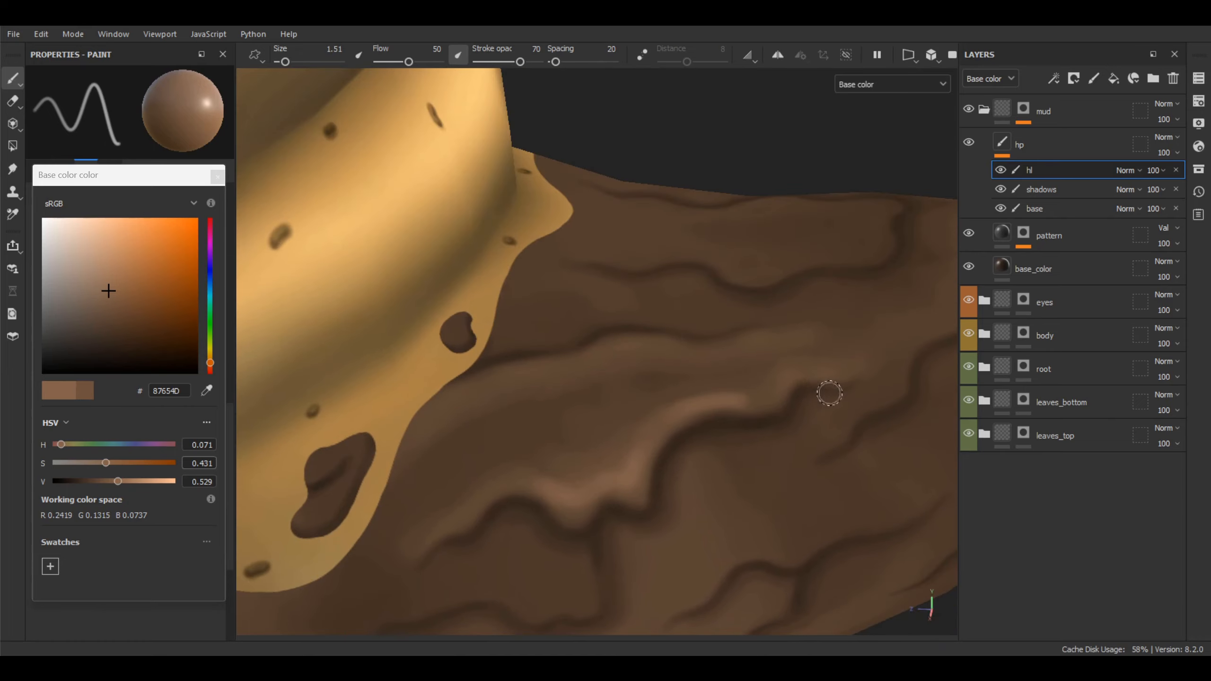
- Paint the 87654D highlight along the crease above and its border with the potato skin, and finish the central crease's tail
mouse_move(892, 348)
alt+mouse_down()
mouse_move(824, 362)
mouse_move(698, 359)
mouse_move(731, 348)
alt+mouse_up()
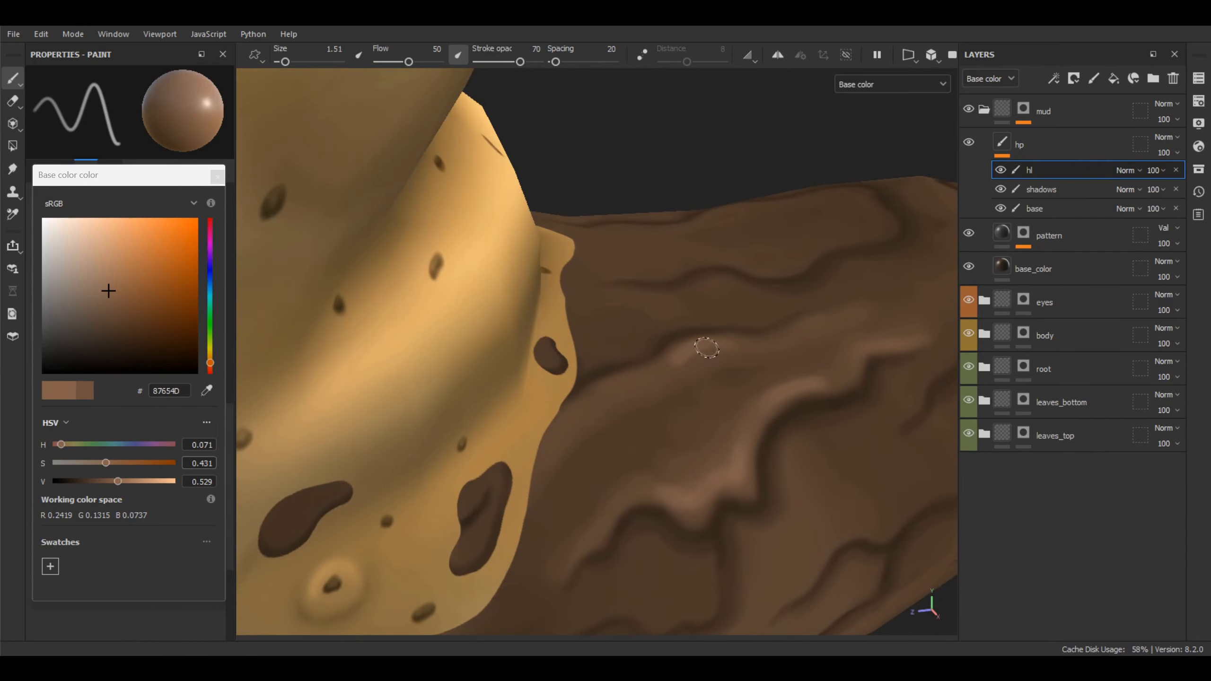
mouse_move(803, 325)
alt+mouse_down()
mouse_move(670, 384)
mouse_move(570, 463)
mouse_move(662, 371)
alt+mouse_up()
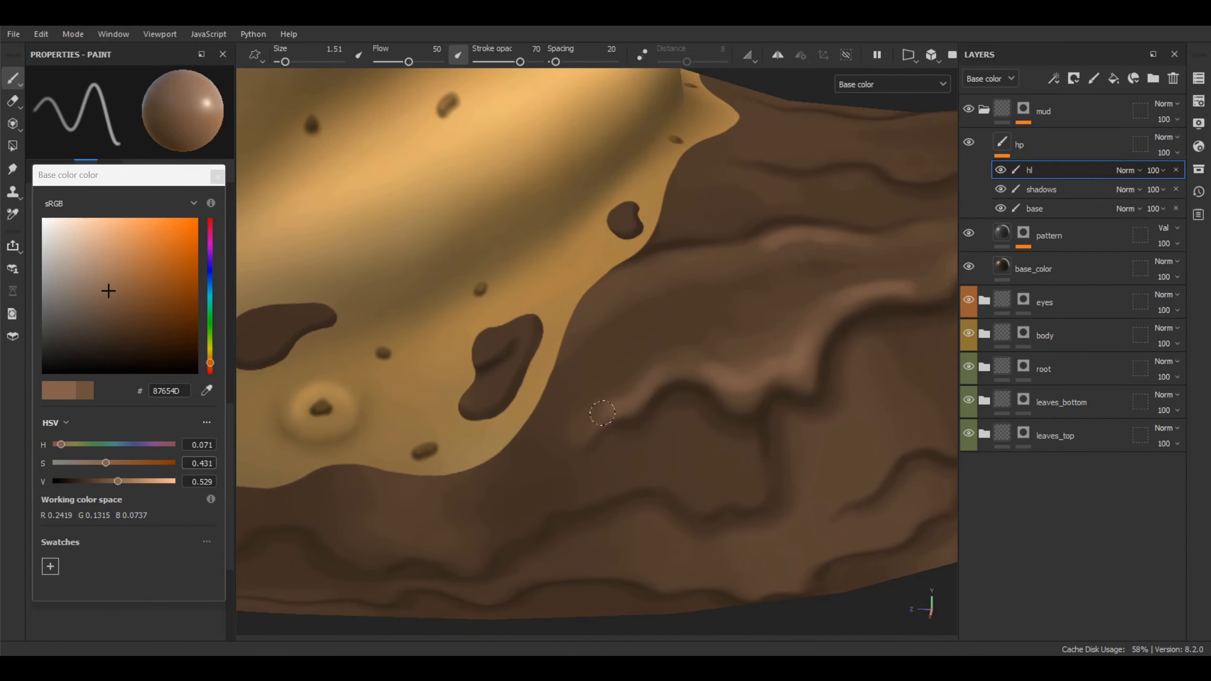
alt+drag(711, 327, 638, 371)
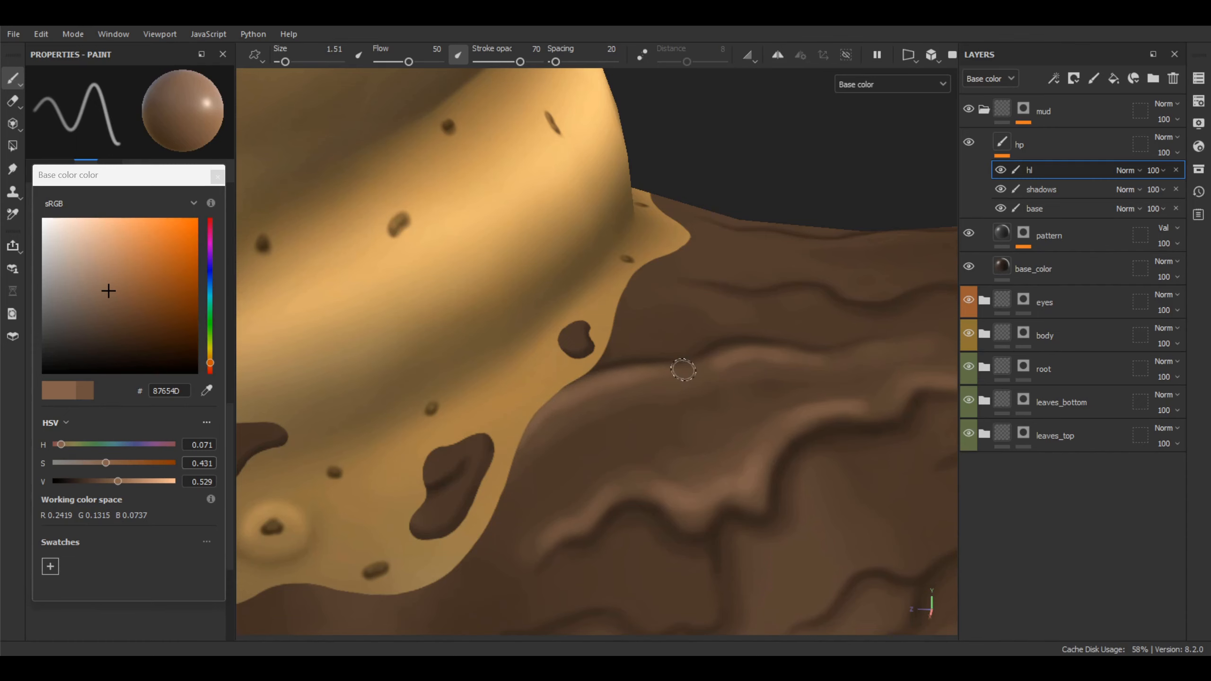
- Blend the bright highlights into the mud between the two creases using sampled browns 654C3A, 664B39 and 674D3A
mouse_move(681, 368)
alt+mouse_down()
mouse_move(706, 184)
mouse_move(699, 311)
alt+mouse_up()
alt+right_drag(699, 312, 700, 373)
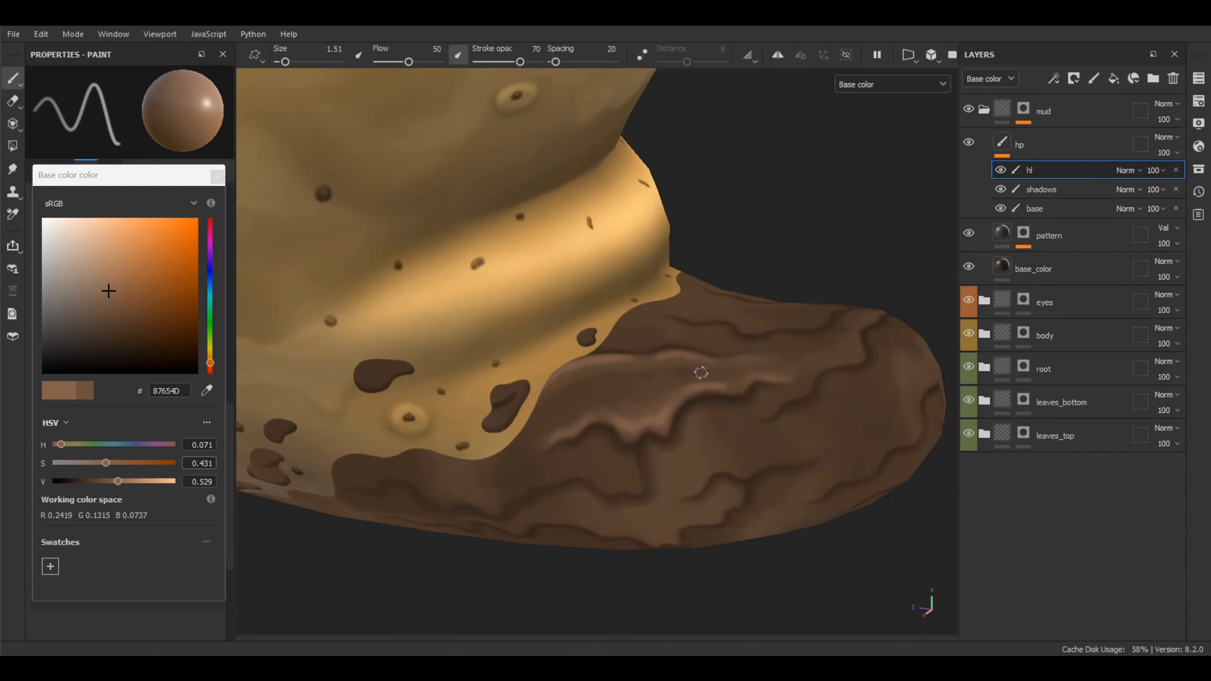
alt+drag(700, 373, 710, 406)
alt+right_drag(711, 405, 710, 513)
alt+drag(710, 512, 735, 454)
alt+right_drag(737, 384, 751, 403)
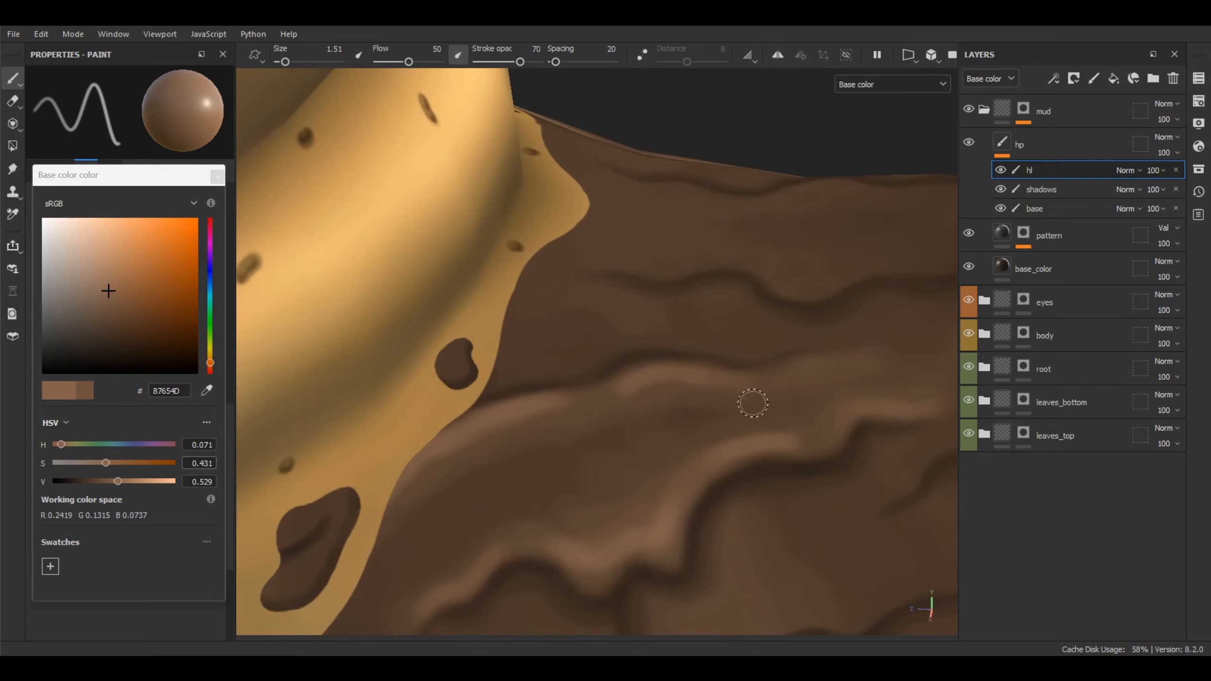
key(p)
click(751, 403)
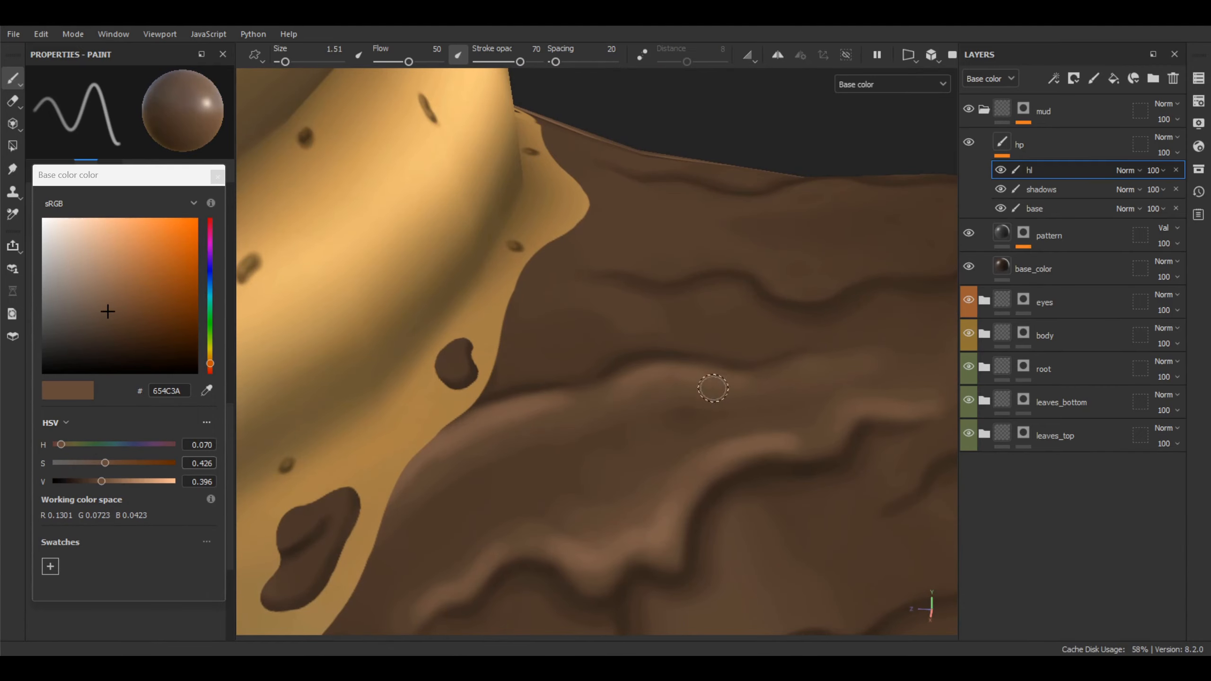
click(763, 428)
alt+middle_drag(789, 391, 858, 319)
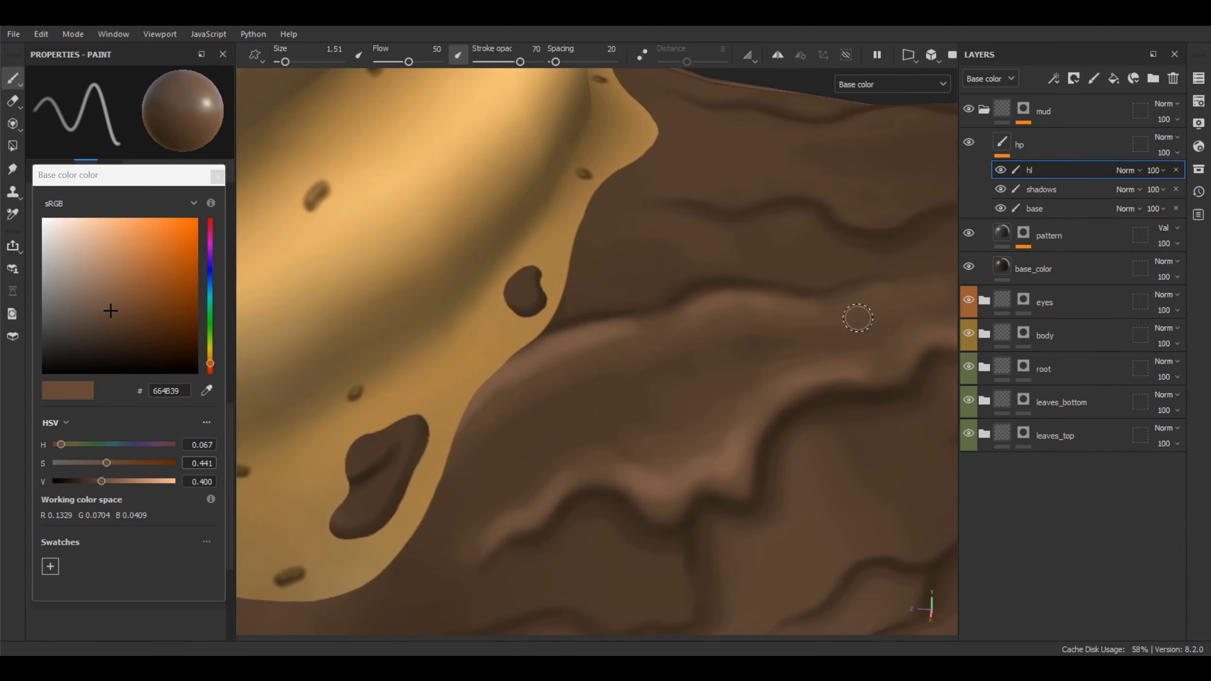
key(p)
click(740, 420)
- Compare the mud with the hl paint effect hidden and shown, examining the highlighted creases from several angles
alt+drag(693, 452, 689, 318)
alt+right_drag(679, 406, 637, 375)
alt+drag(681, 390, 656, 392)
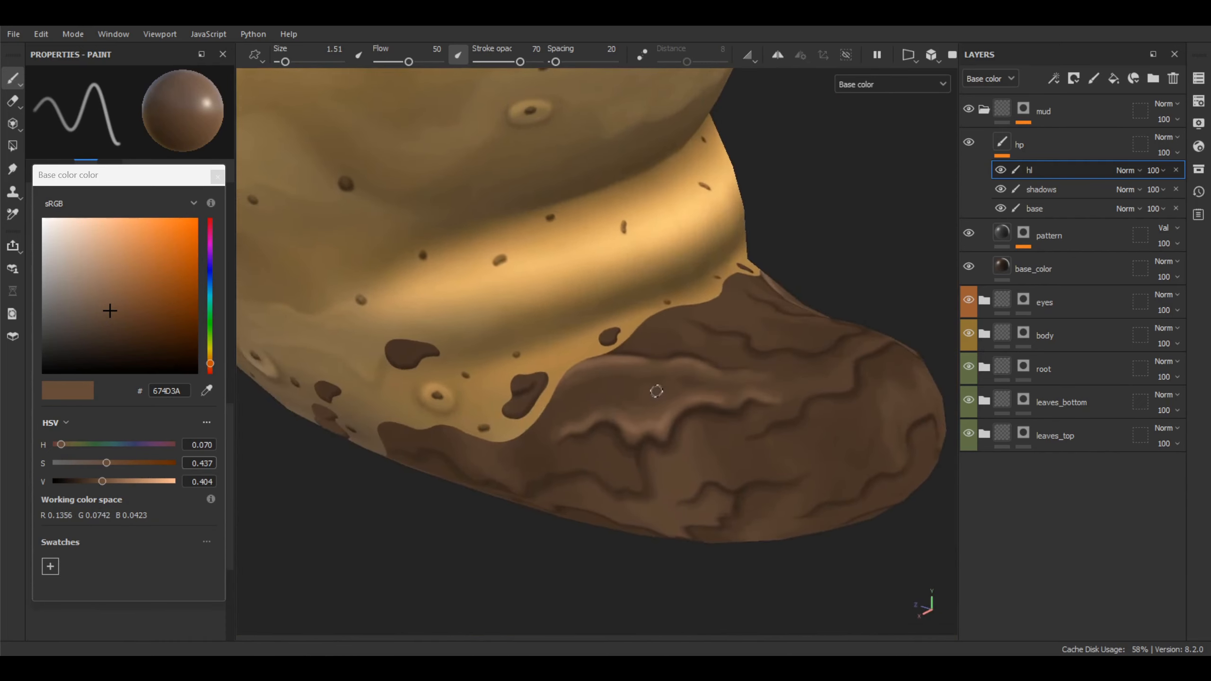
alt+right_drag(657, 391, 599, 367)
alt+drag(658, 377, 744, 367)
alt+middle_drag(764, 363, 727, 341)
alt+right_drag(768, 334, 842, 315)
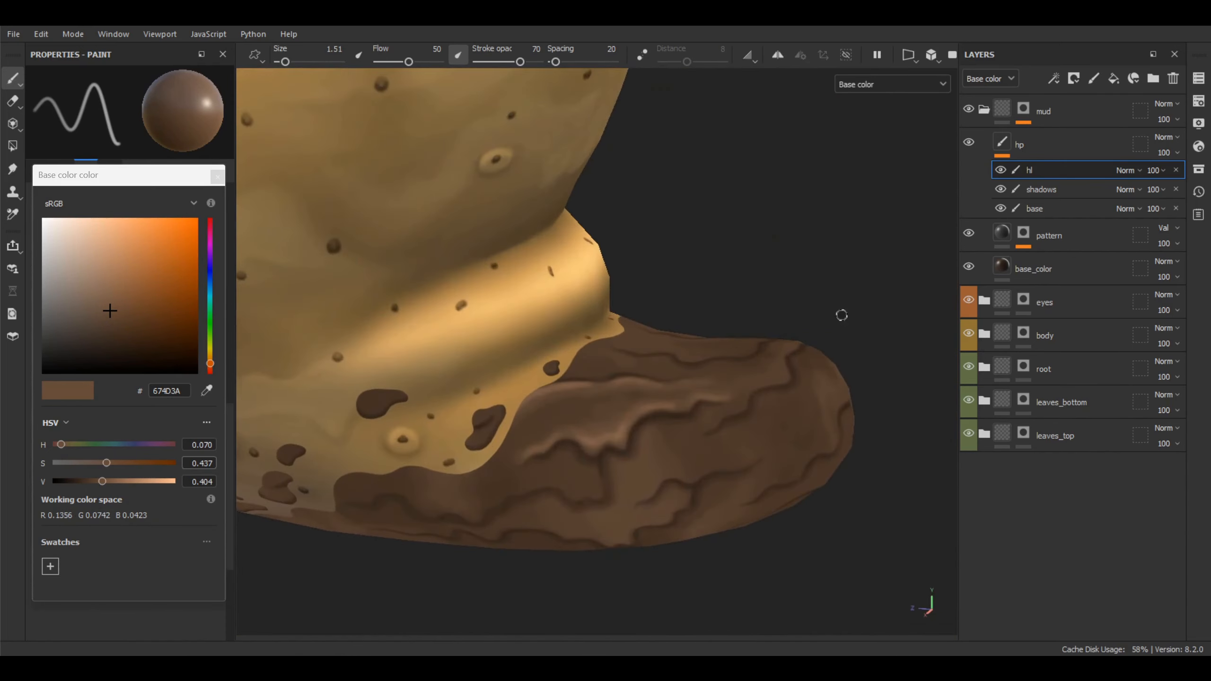
click(1001, 169)
click(1000, 170)
click(1002, 168)
click(1003, 171)
alt+drag(832, 296, 784, 327)
alt+drag(711, 351, 764, 334)
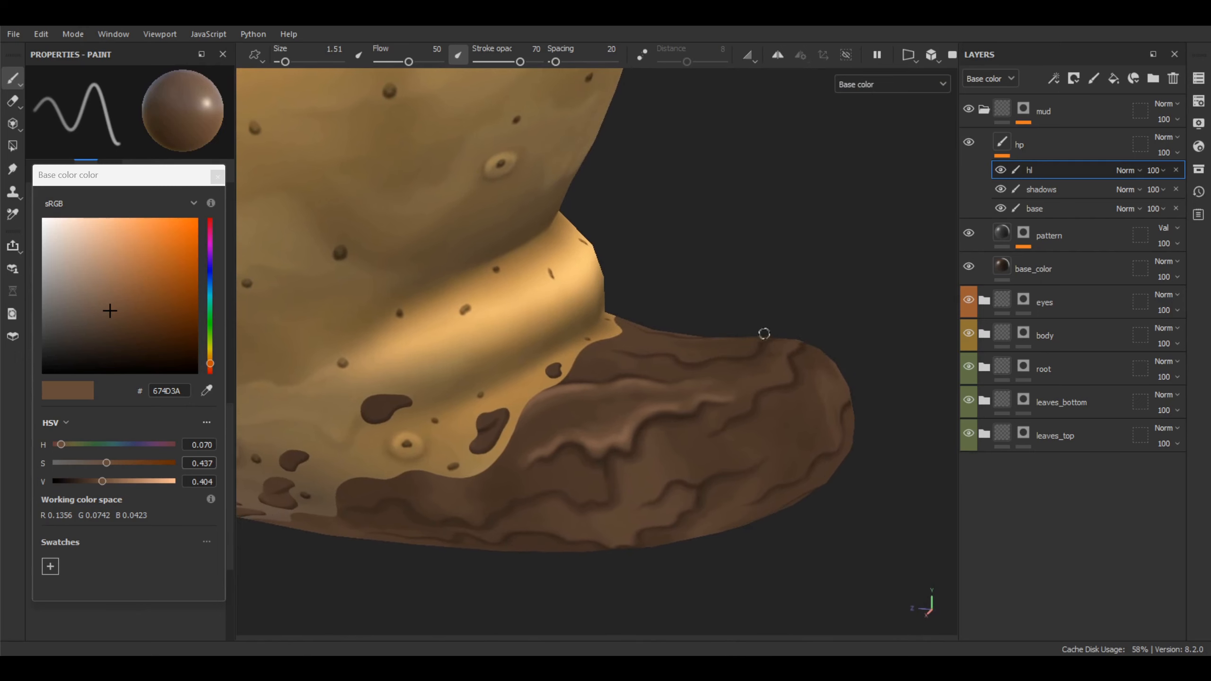
alt+middle_drag(765, 334, 800, 325)
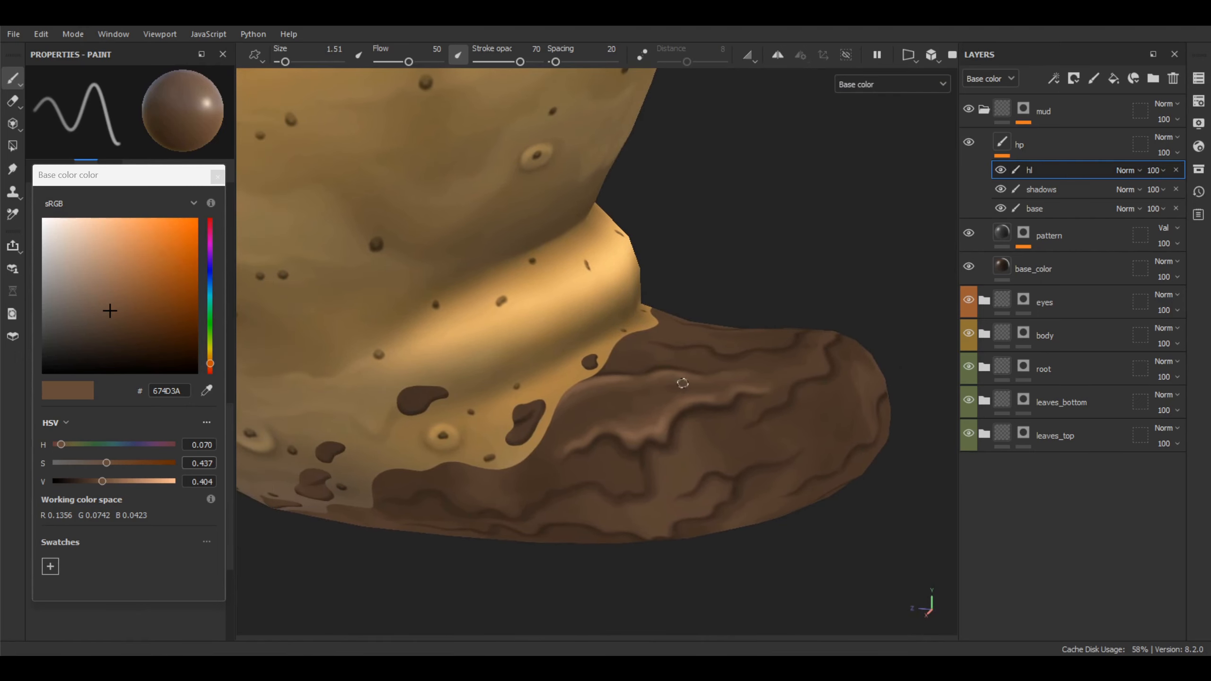
alt+drag(682, 383, 707, 380)
alt+middle_drag(707, 380, 790, 341)
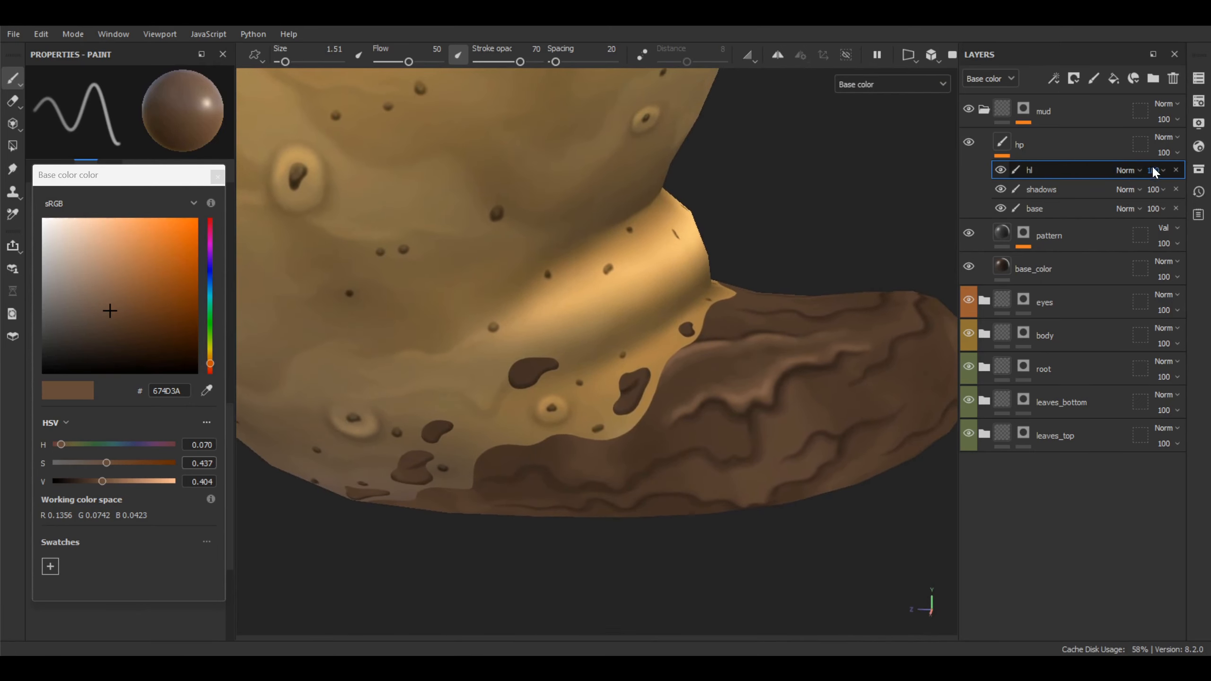
- Sample the mud border's brown, lighten it to 6E523C, value 0.430, and highlight the edge along the potato skin with a size 2.19 brush
alt+drag(705, 395, 677, 390)
alt+right_drag(677, 382, 665, 446)
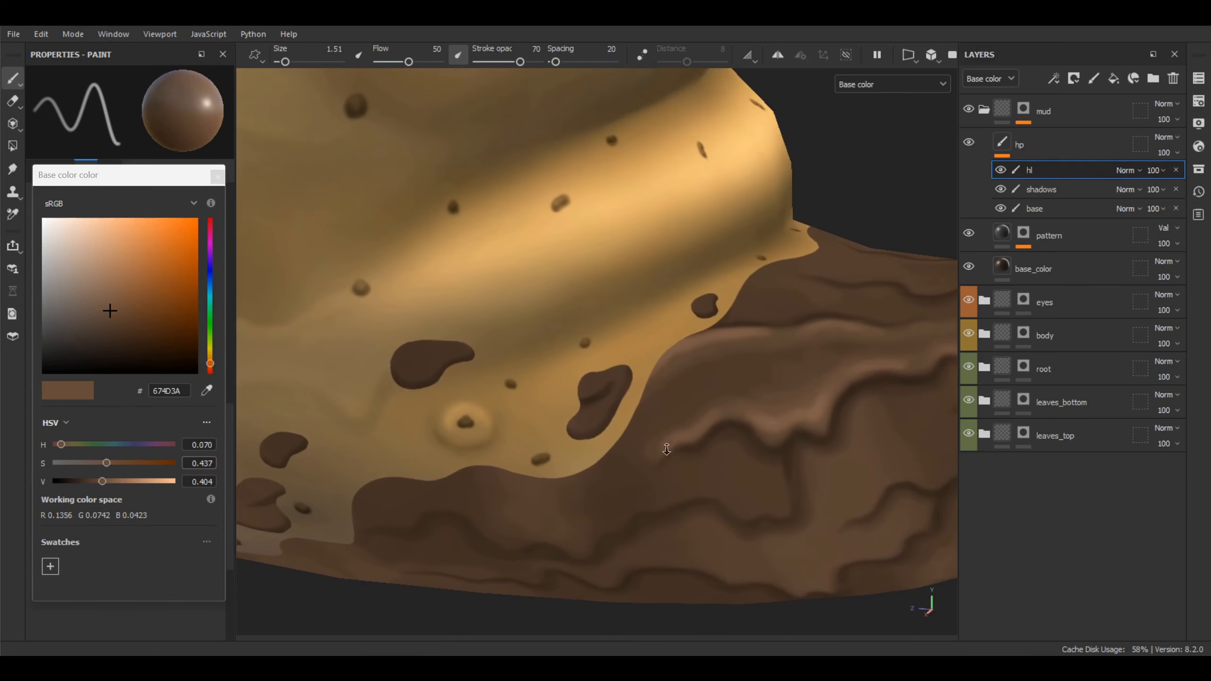
alt+middle_drag(671, 385, 714, 324)
alt+right_drag(714, 324, 671, 416)
alt+right_drag(665, 372, 694, 344)
alt+middle_drag(693, 345, 746, 336)
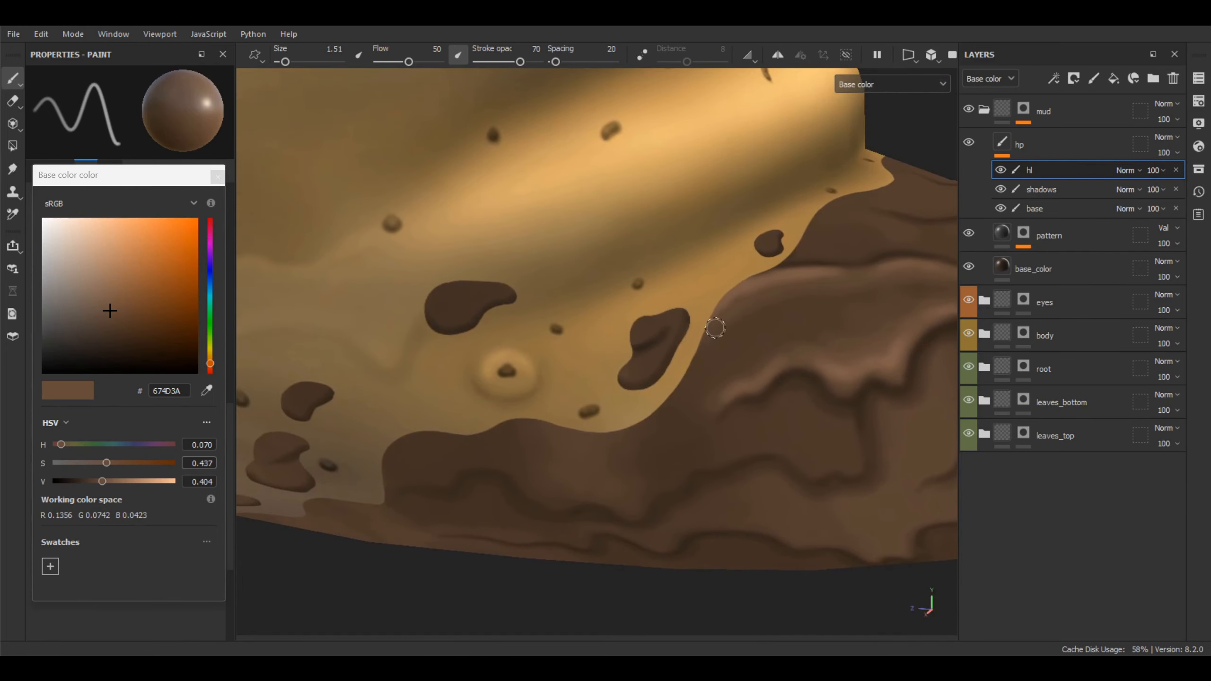
alt+right_drag(741, 317, 728, 431)
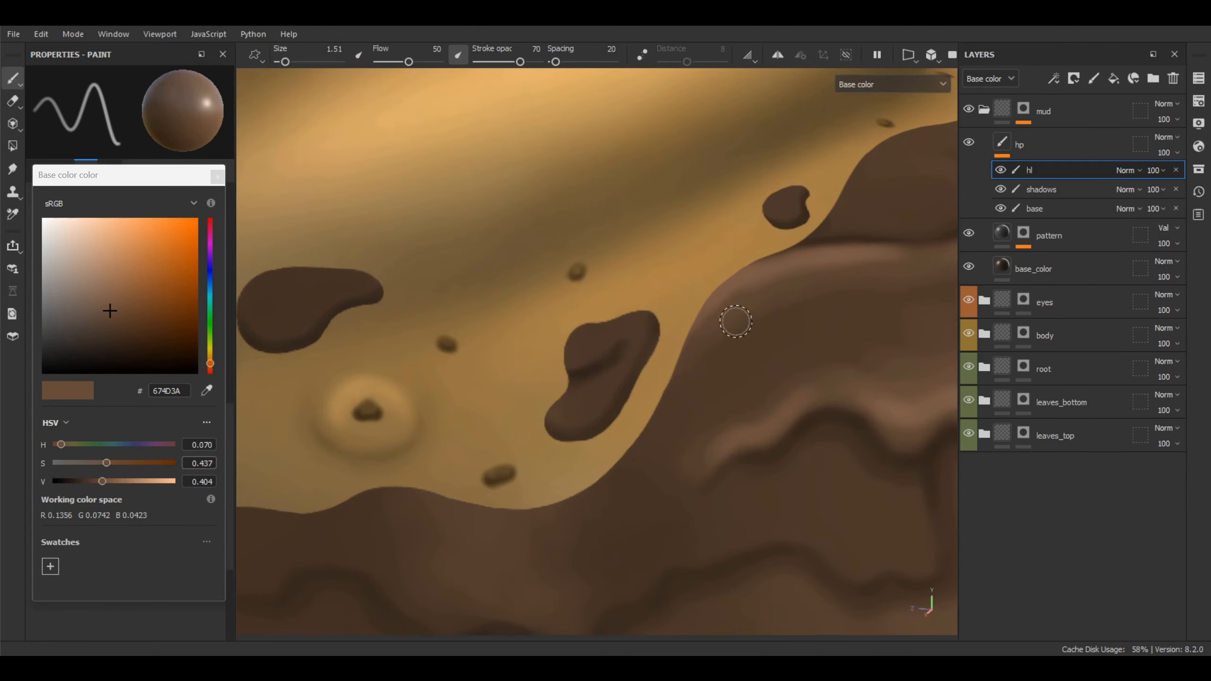
key(p)
click(687, 376)
click(105, 481)
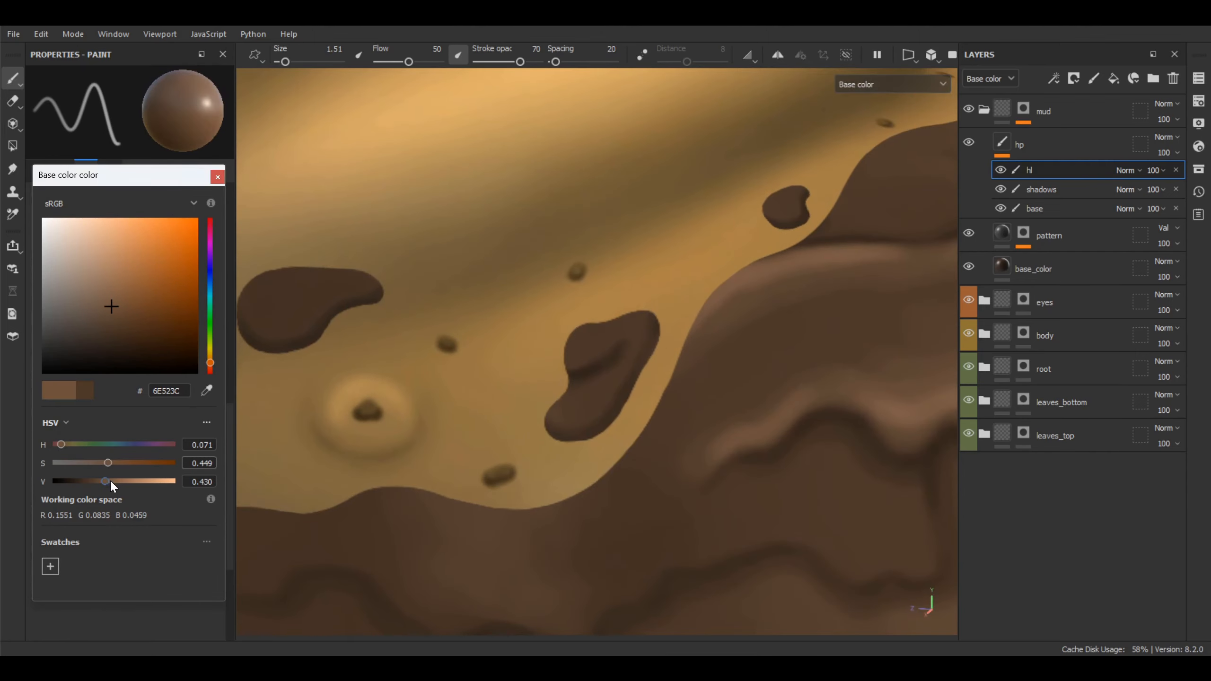
key(bracketright)
key(bracketright)
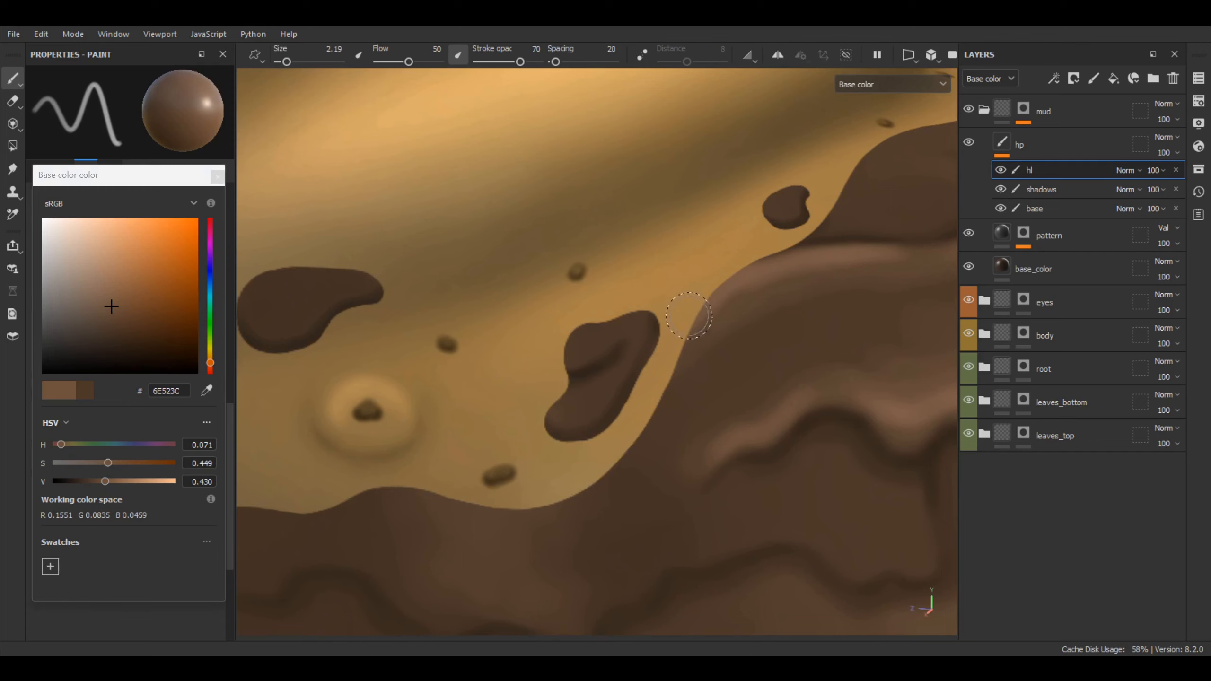
mouse_move(659, 389)
mouse_down()
mouse_move(548, 506)
mouse_move(537, 503)
mouse_up()
drag(600, 474, 550, 497)
- Continue the 6E523C edge highlight along the mud's wavy border below the round raised bump in the potato skin
alt+right_drag(544, 472, 563, 395)
alt+drag(563, 396, 750, 390)
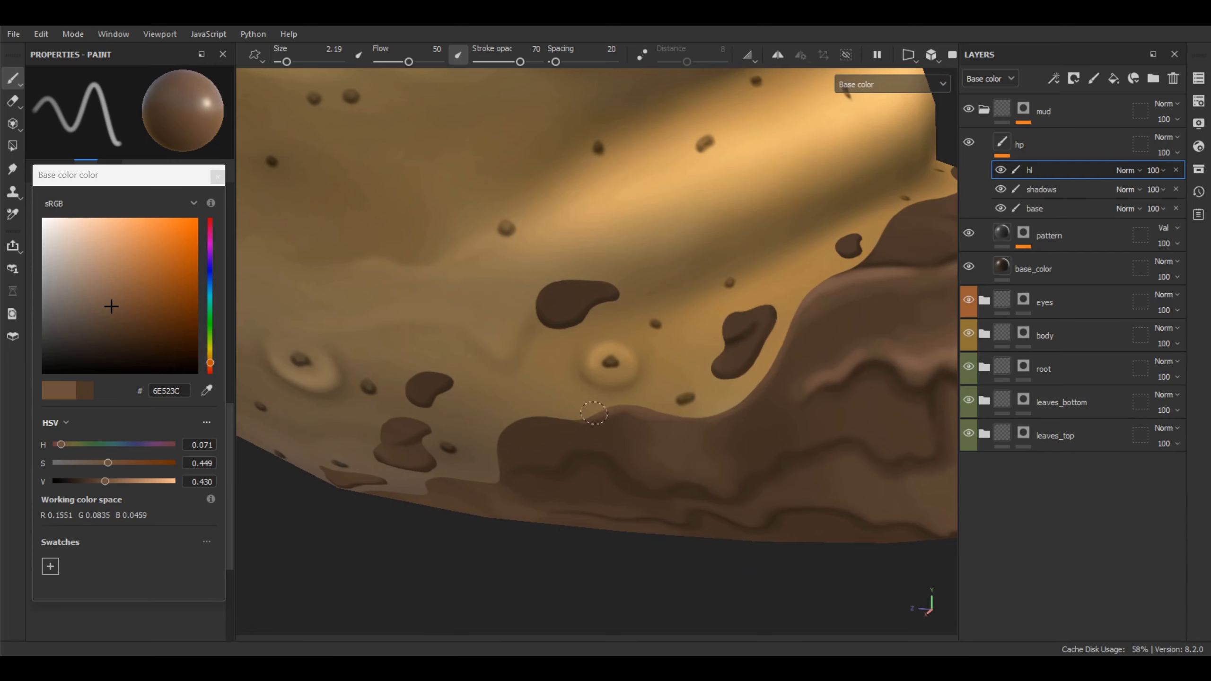
scroll(519, 419, up, 3)
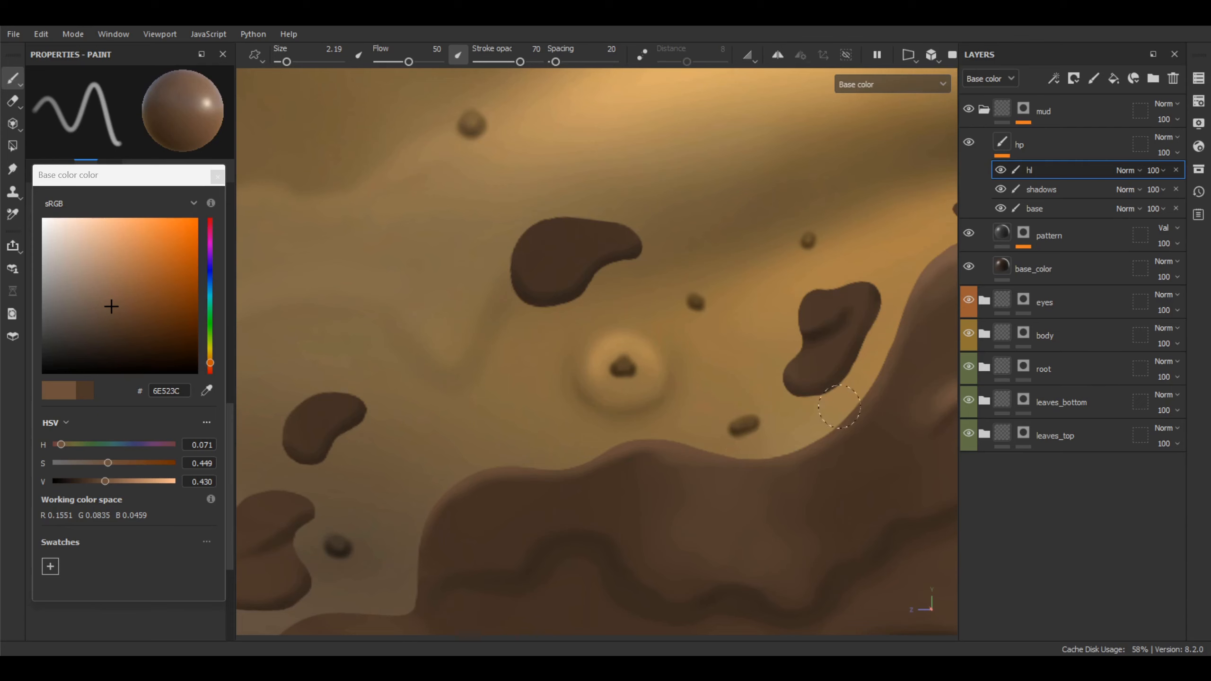
- Blend the sampled dark brown 4A3729 into the mud just below the highlighted wavy border
alt+middle_drag(794, 416, 833, 321)
key(p)
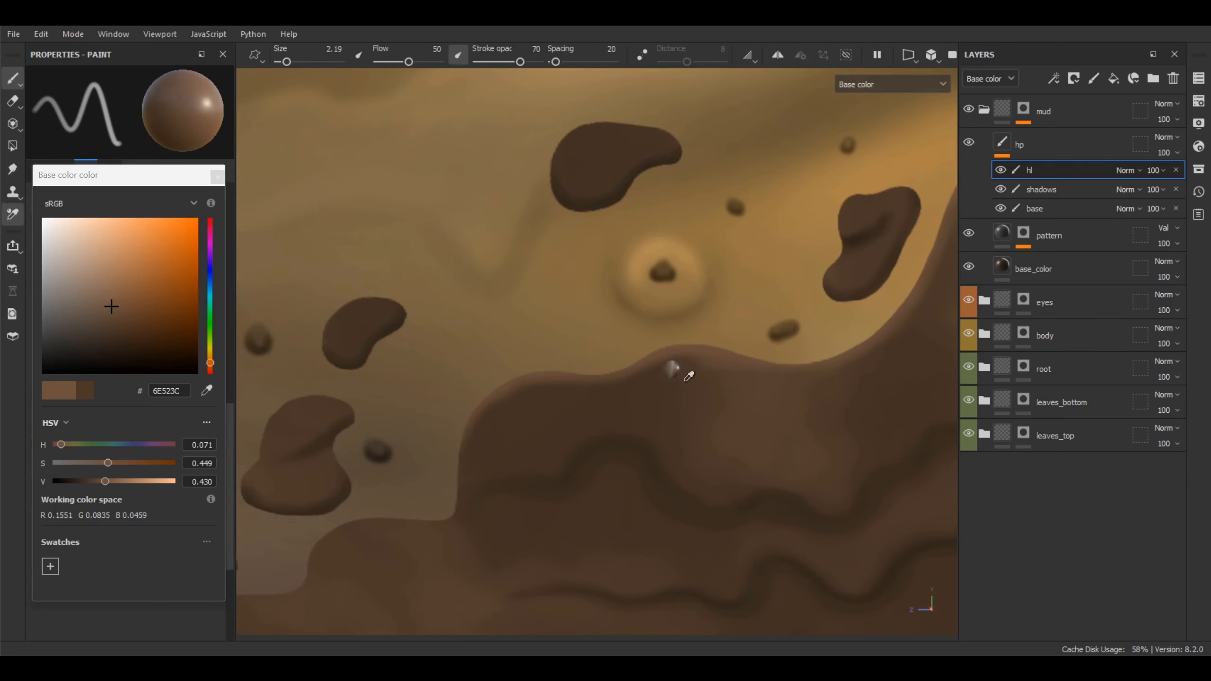
click(680, 372)
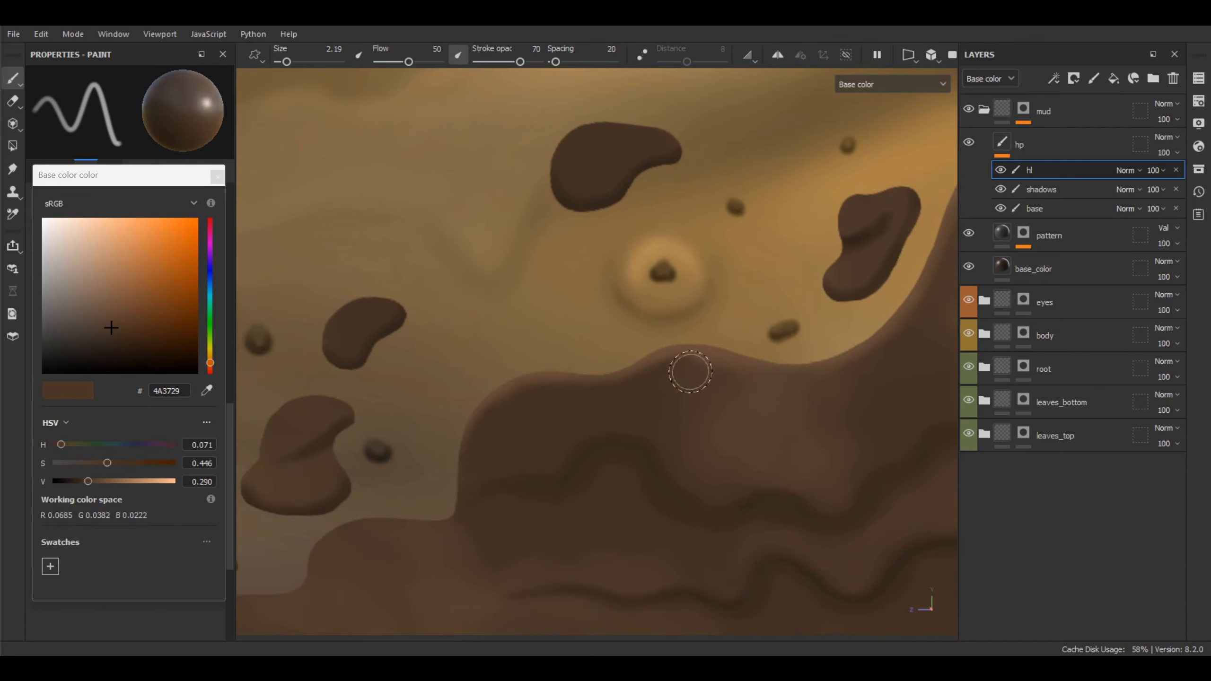
click(775, 409)
- Sample the elongated splash spot's brown beside the mud border, lighten it to 6E523D, value 0.430, and highlight the spot with a size 1.38 brush
mouse_move(758, 411)
alt+mouse_down()
mouse_move(681, 401)
mouse_move(759, 392)
mouse_move(733, 424)
mouse_move(749, 400)
mouse_move(634, 332)
mouse_move(643, 364)
alt+mouse_up()
scroll(643, 363, up, 5)
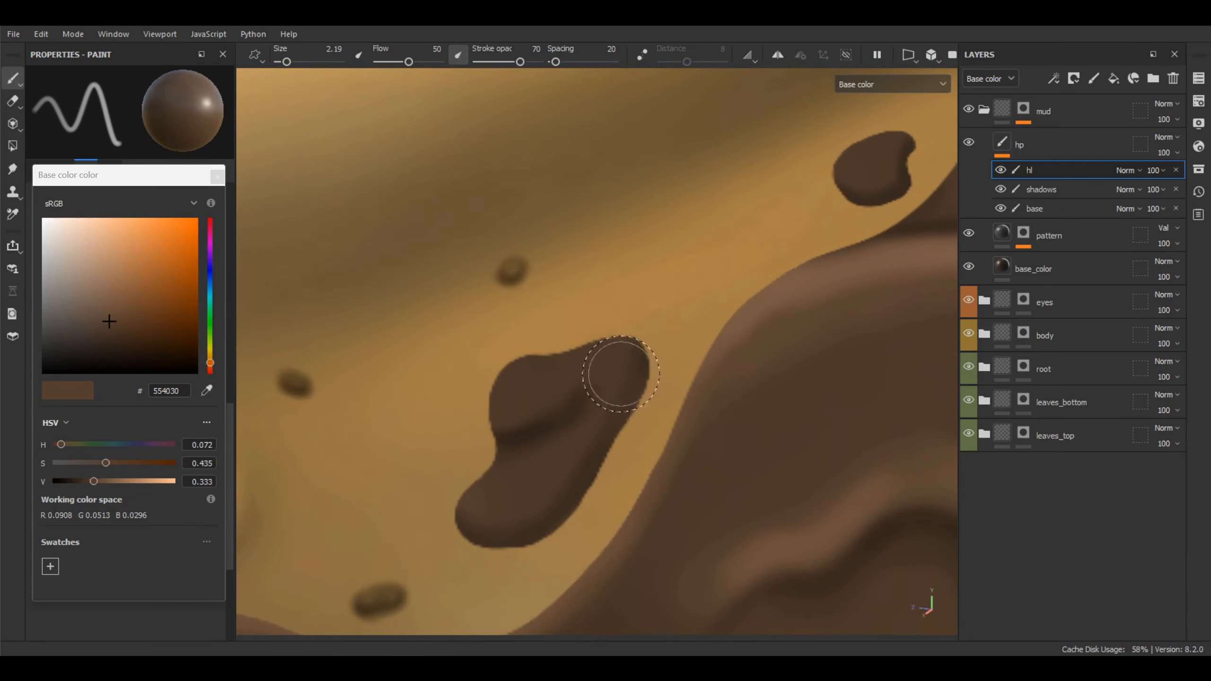
key(p)
click(535, 373)
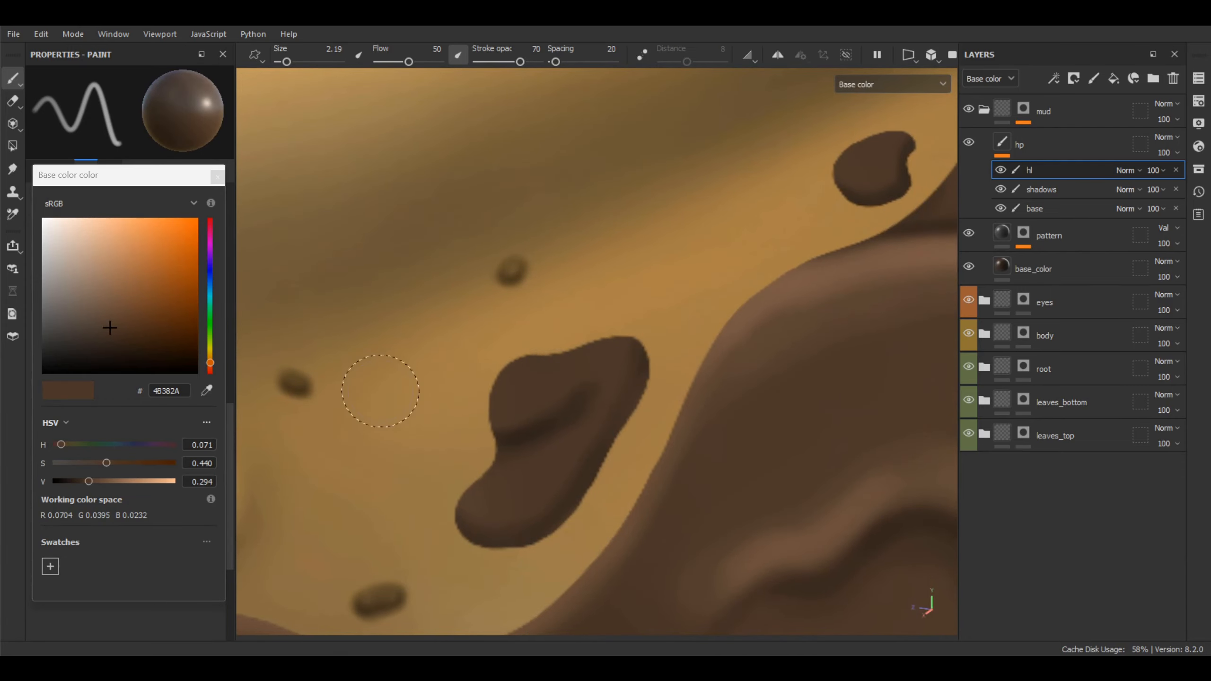
click(106, 481)
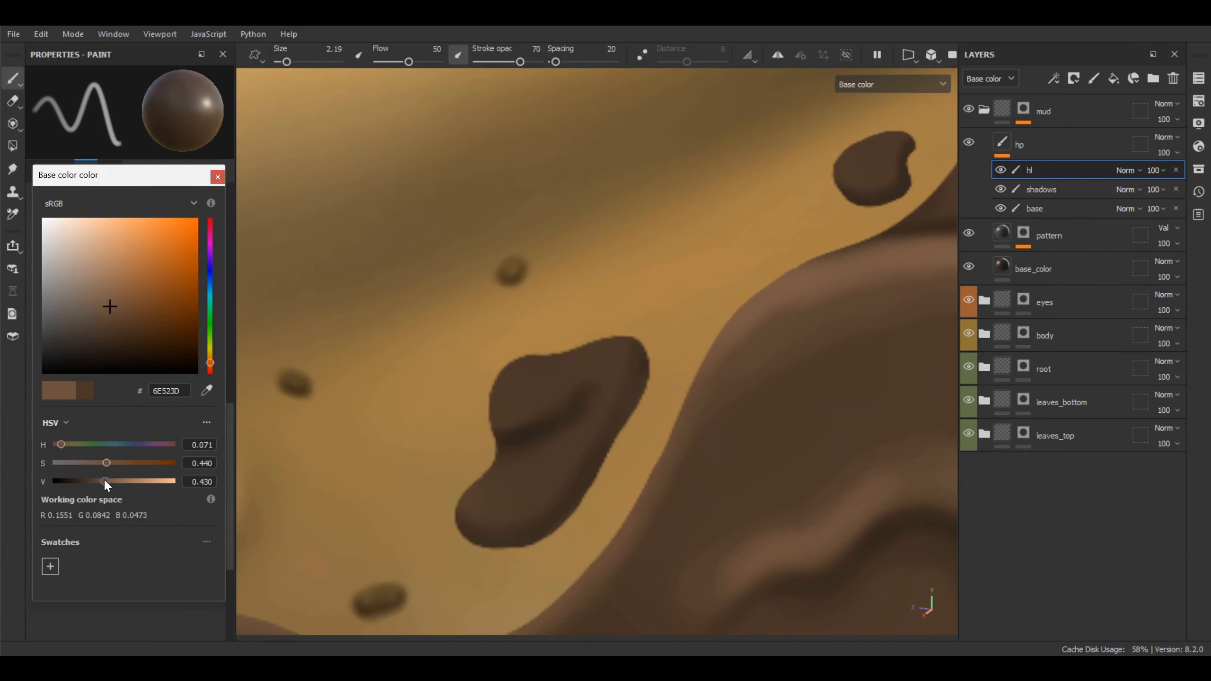
key(bracketleft)
key(bracketleft)
key(bracketleft)
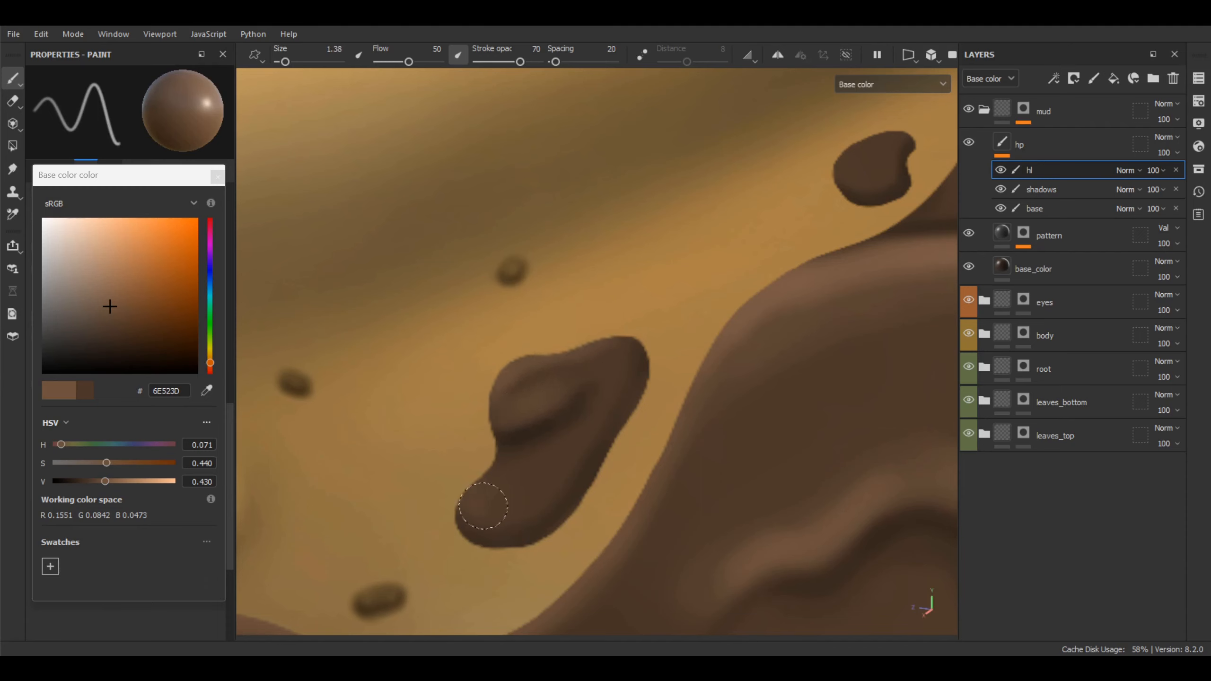
- Sample the small notched splash spot's brown, lighten it to 71553F, value 0.442, and highlight the spot's upper edge
alt+middle_drag(692, 365, 500, 526)
key(v)
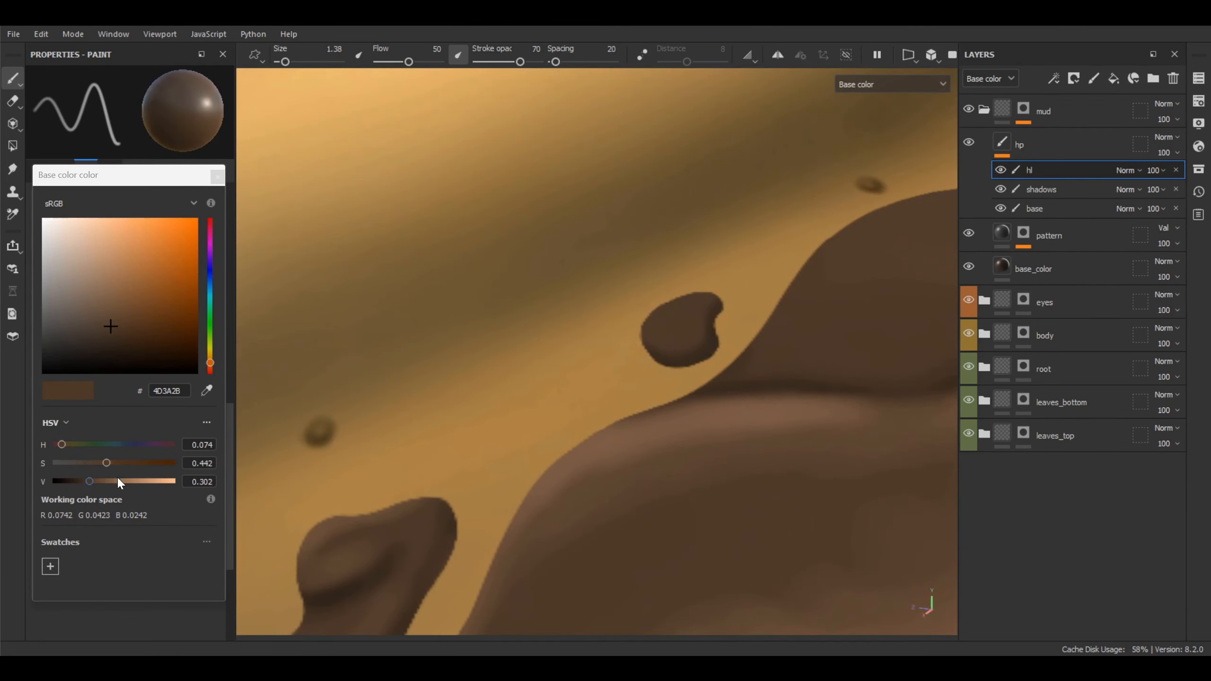
drag(118, 481, 106, 481)
scroll(680, 317, up, 1)
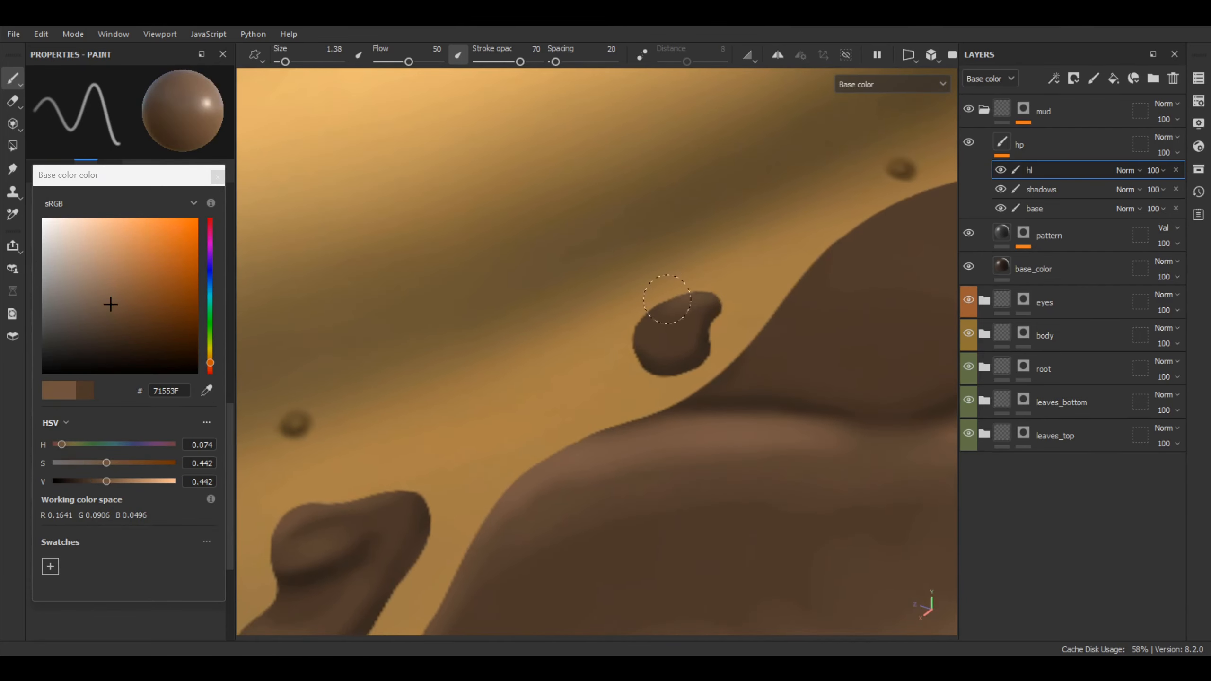
- Highlight the teardrop-shaped splash spot above the round bump with its own sampled brown lightened to 6F533D, value 0.436
alt+middle_drag(482, 358, 606, 291)
scroll(519, 319, down, 3)
alt+drag(372, 341, 497, 344)
scroll(507, 311, up, 3)
alt+middle_drag(508, 312, 624, 268)
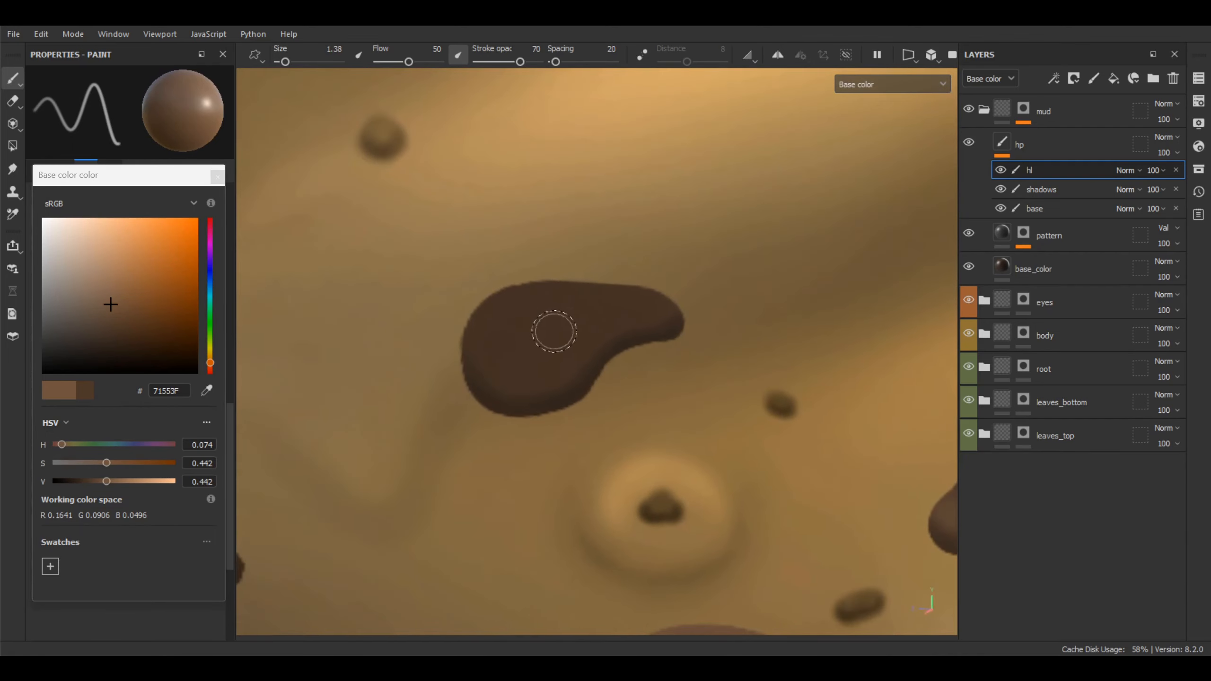
key(p)
click(551, 331)
drag(116, 481, 106, 481)
mouse_move(662, 295)
mouse_down()
mouse_move(582, 290)
mouse_move(483, 315)
mouse_up()
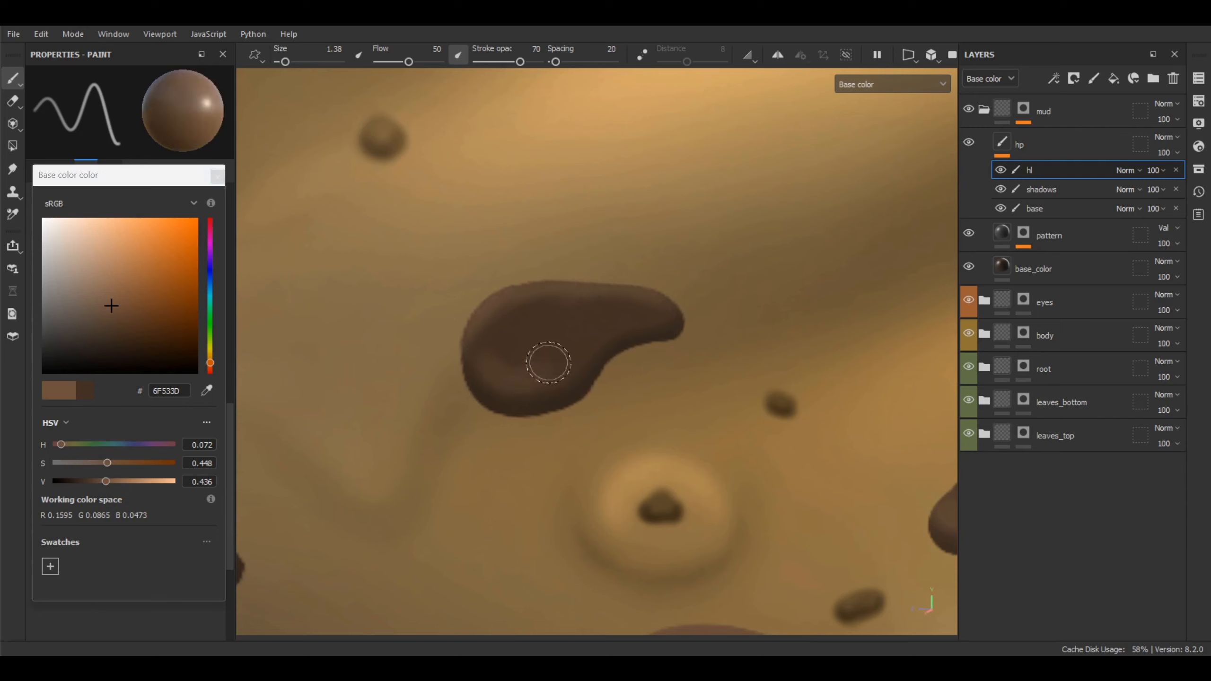
- Soften the teardrop-shaped spot's highlights with a size 1.95 brush, and sample its dark brown 433225 for blending
key(bracketright)
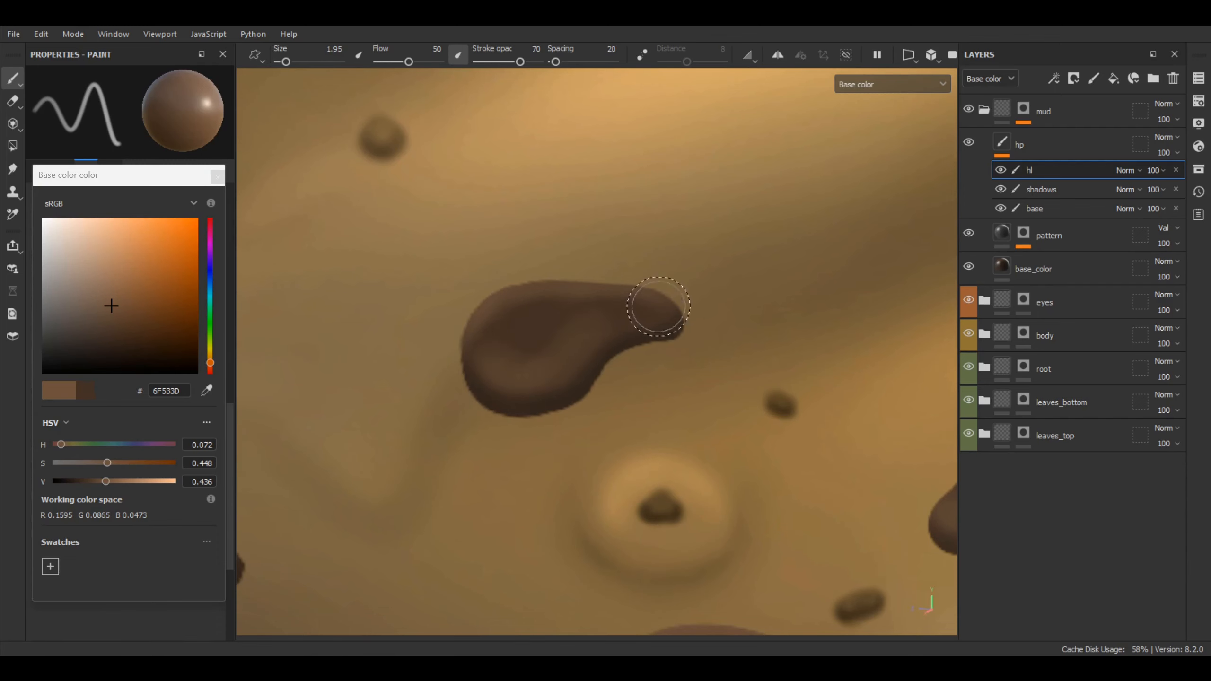
alt+right_drag(658, 307, 776, 194)
alt+middle_drag(760, 281, 708, 268)
alt+right_drag(708, 268, 553, 362)
key(p)
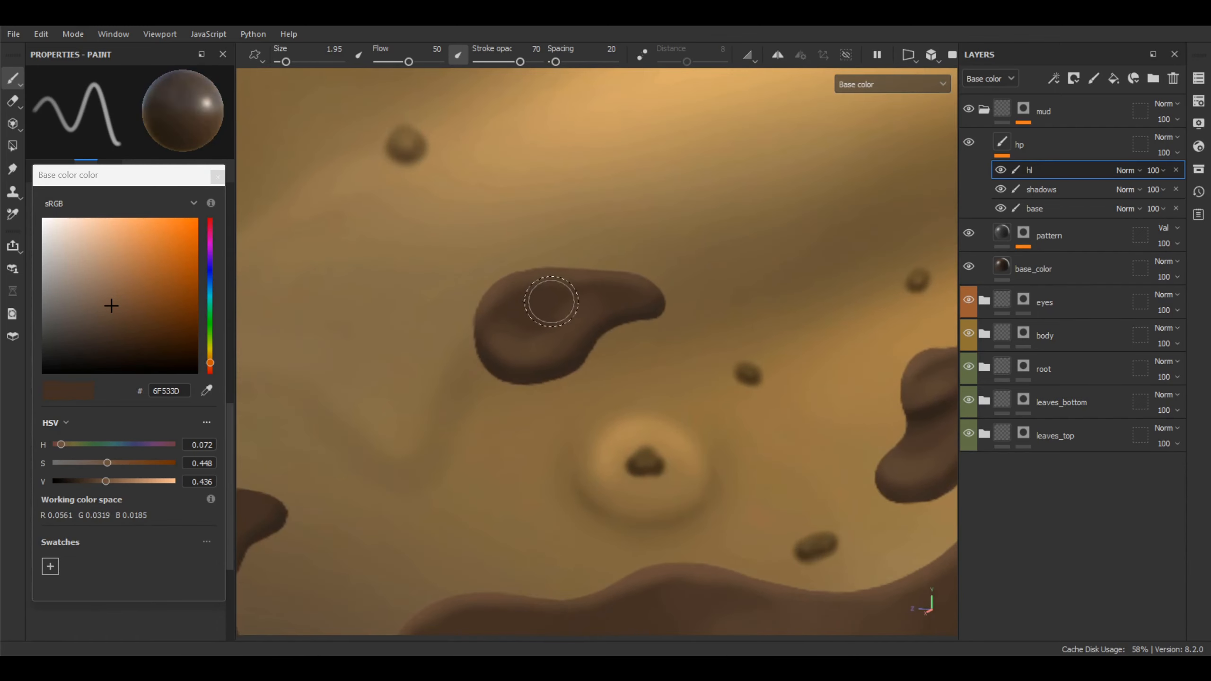
- Add brighter highlights to the elongated splash spot using its sampled brown lightened to 785842, value 0.471, and a size 0.77 brush
alt+right_drag(601, 297, 691, 241)
alt+middle_drag(786, 302, 611, 298)
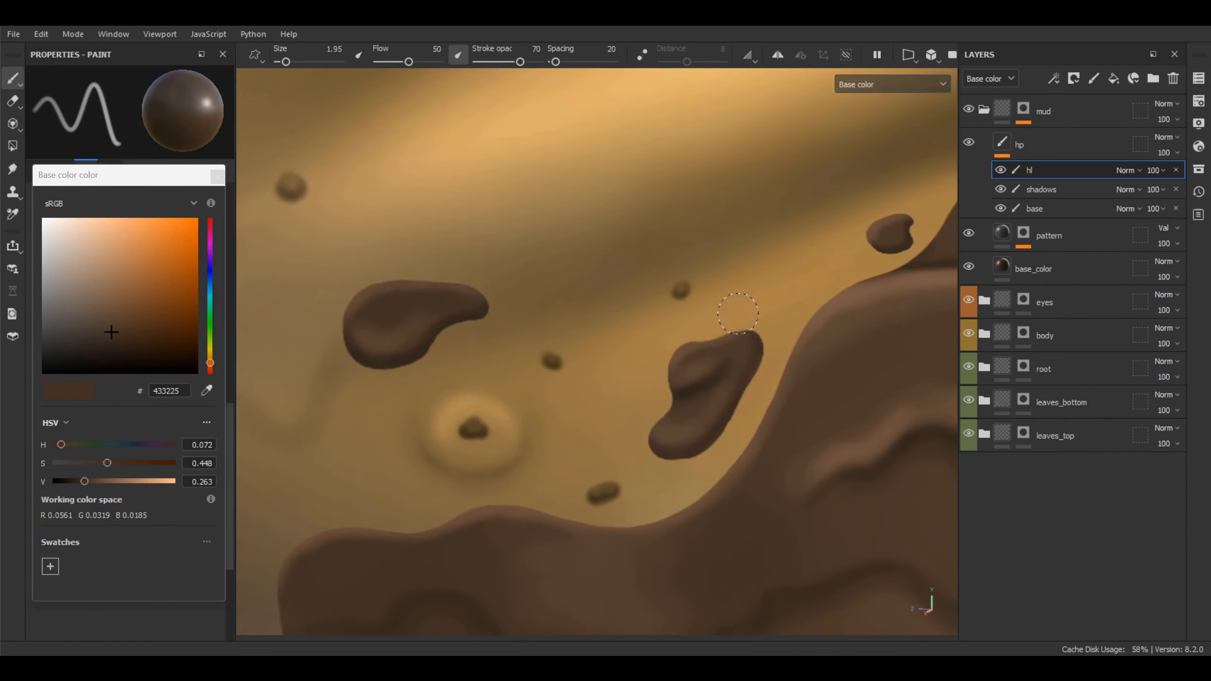
alt+middle_drag(755, 377, 612, 351)
mouse_move(579, 358)
alt+right_down()
mouse_move(552, 395)
mouse_move(586, 368)
alt+right_up()
alt+drag(698, 355, 727, 368)
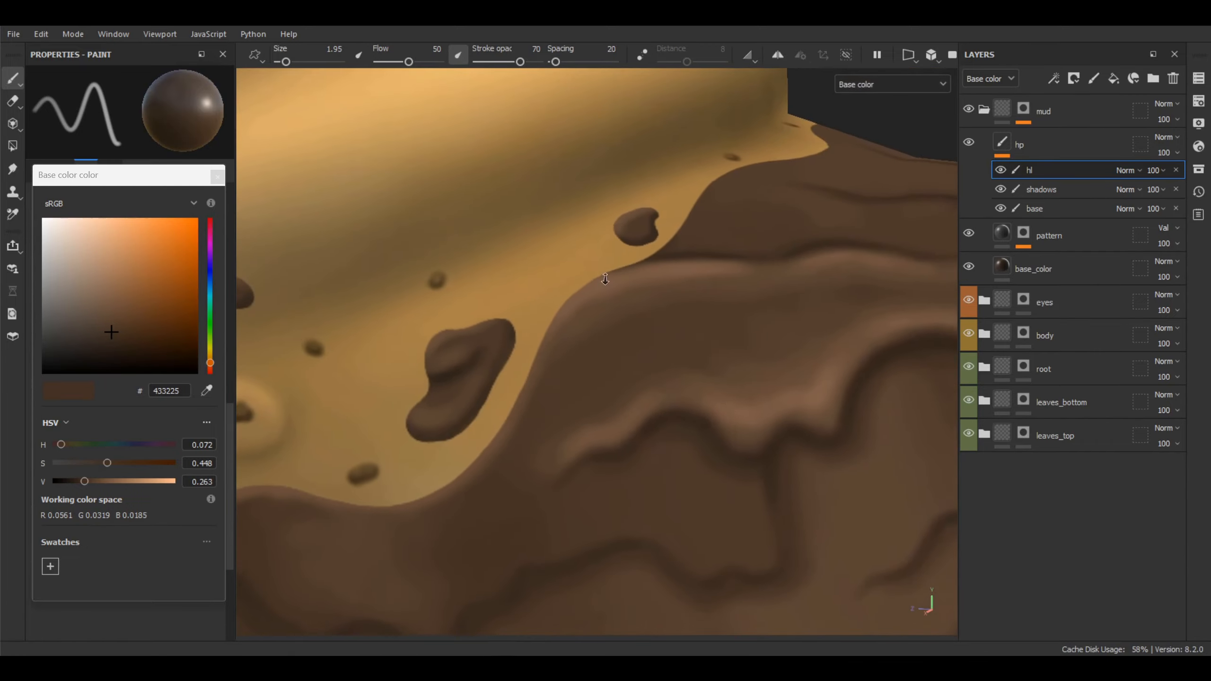
alt+right_drag(451, 344, 473, 399)
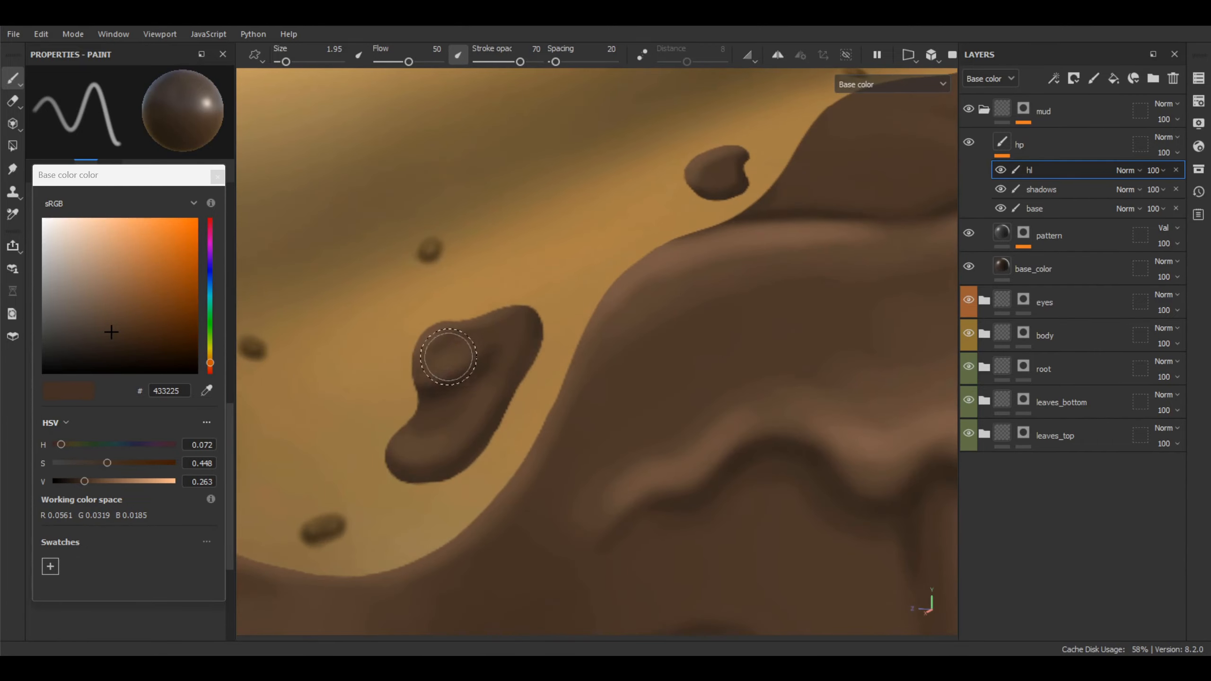
key(p)
click(445, 356)
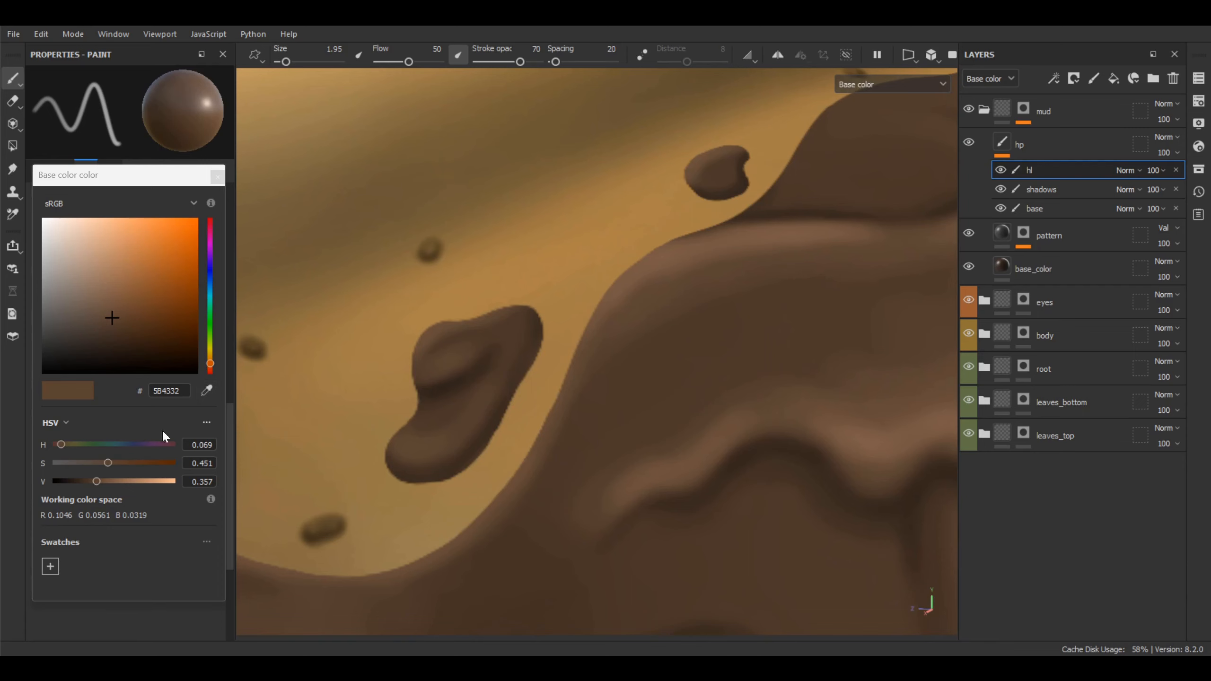
drag(112, 479, 110, 480)
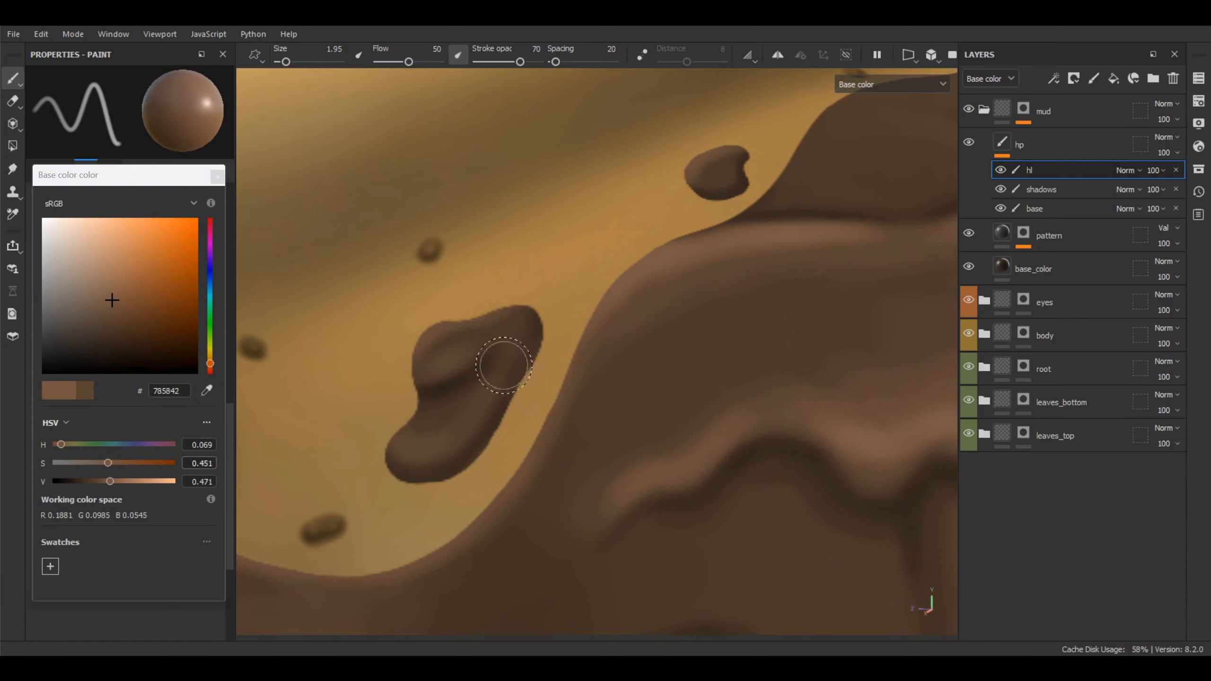
alt+middle_drag(503, 365, 548, 318)
ctrl+right_drag(534, 346, 506, 345)
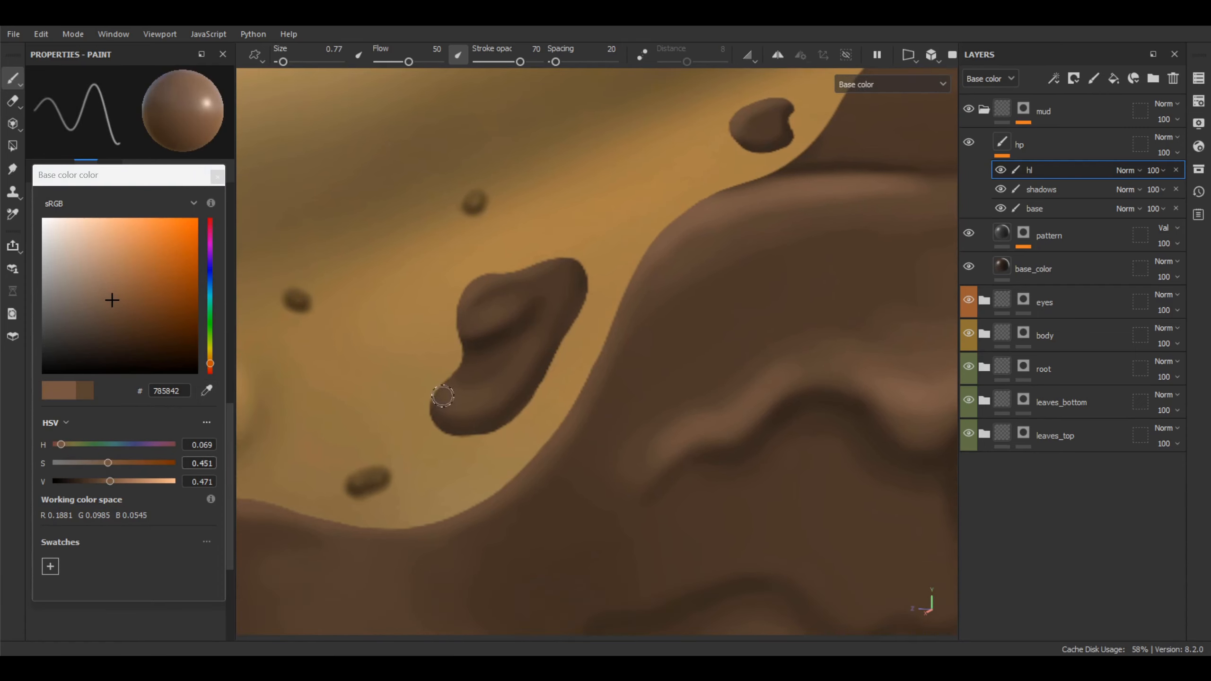
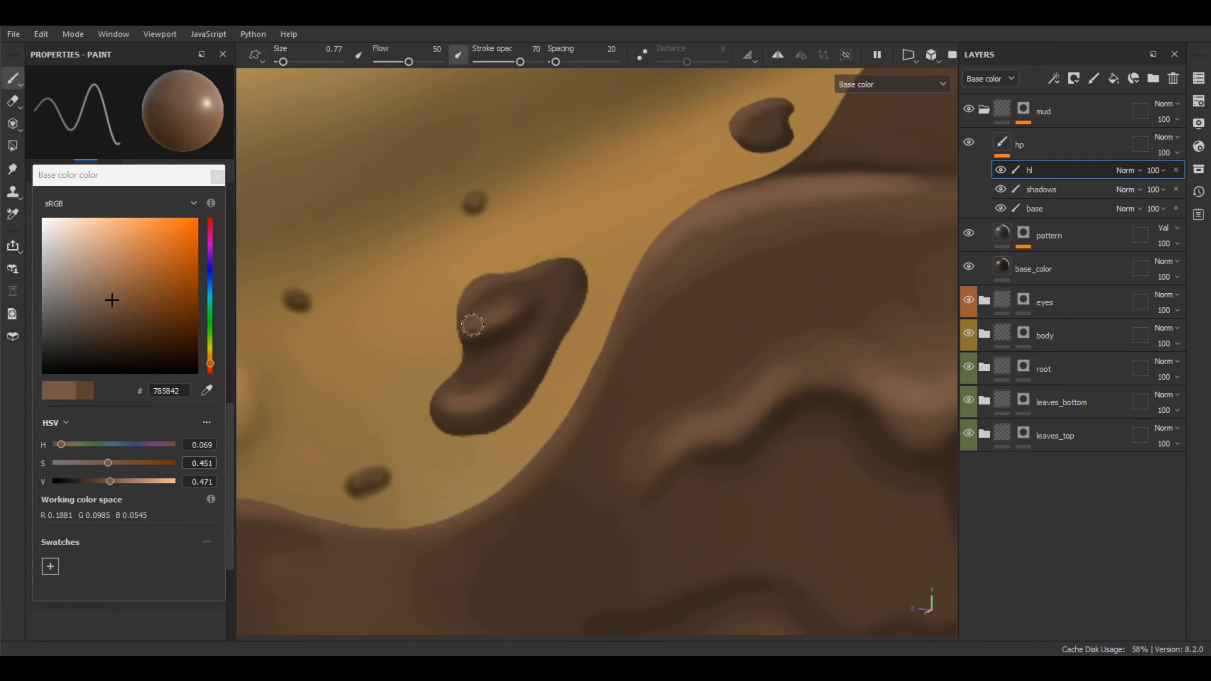
- Add the brighter 785842 highlight to the small notched splash spot near the mud border
alt+right_drag(668, 305, 632, 271)
alt+middle_drag(633, 270, 543, 400)
alt+right_drag(543, 400, 598, 463)
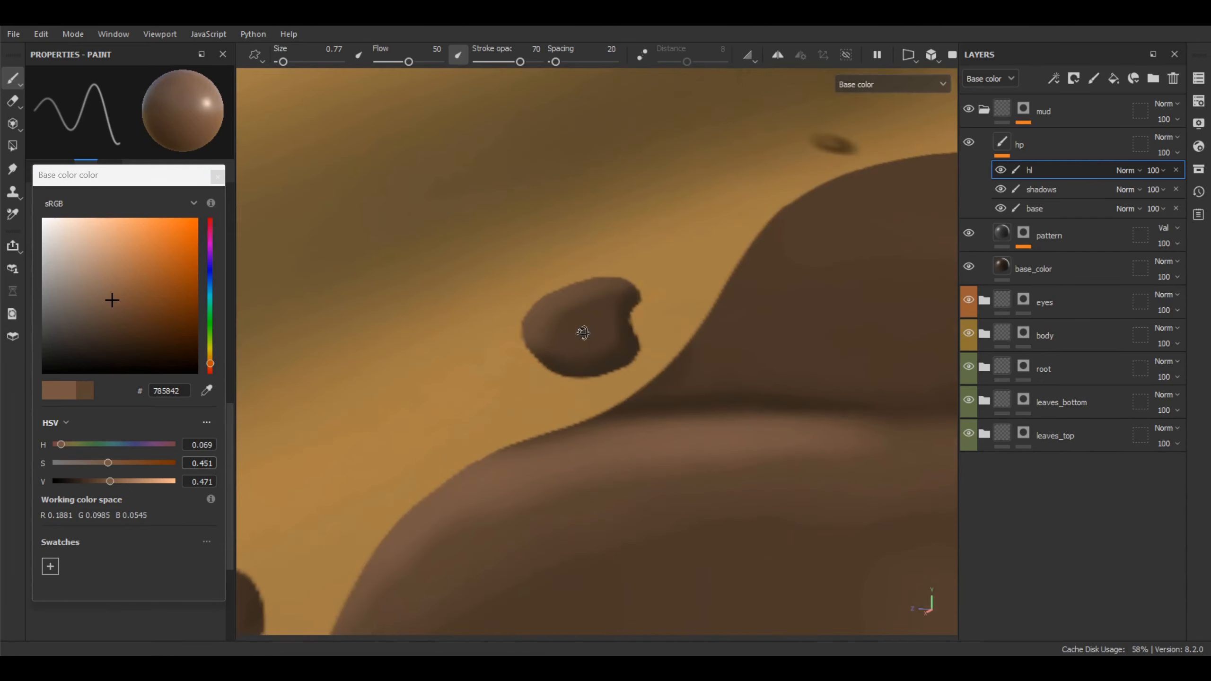
alt+right_drag(642, 258, 558, 176)
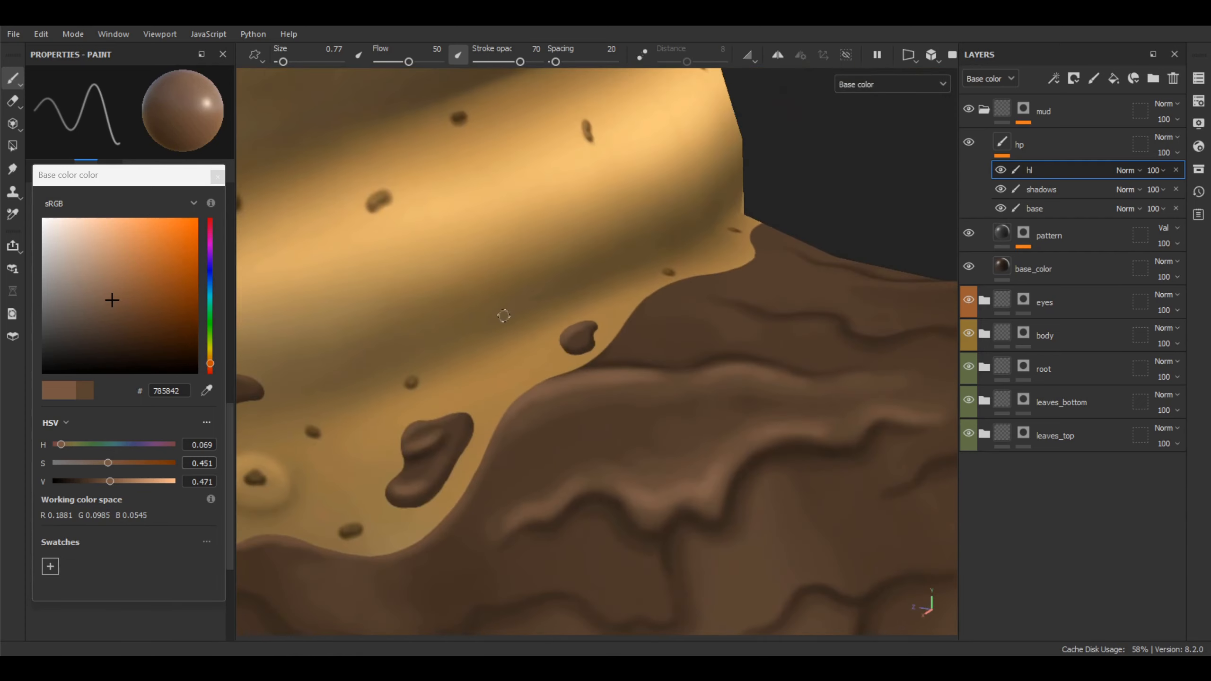
- Sample the teardrop-shaped spot's highlight brown, lighten it to 755840, value 0.459, and paint a brighter highlight on the spot's rounded end
alt+middle_drag(503, 316, 784, 270)
alt+middle_drag(611, 262, 735, 257)
alt+right_drag(692, 236, 730, 273)
alt+drag(729, 272, 726, 251)
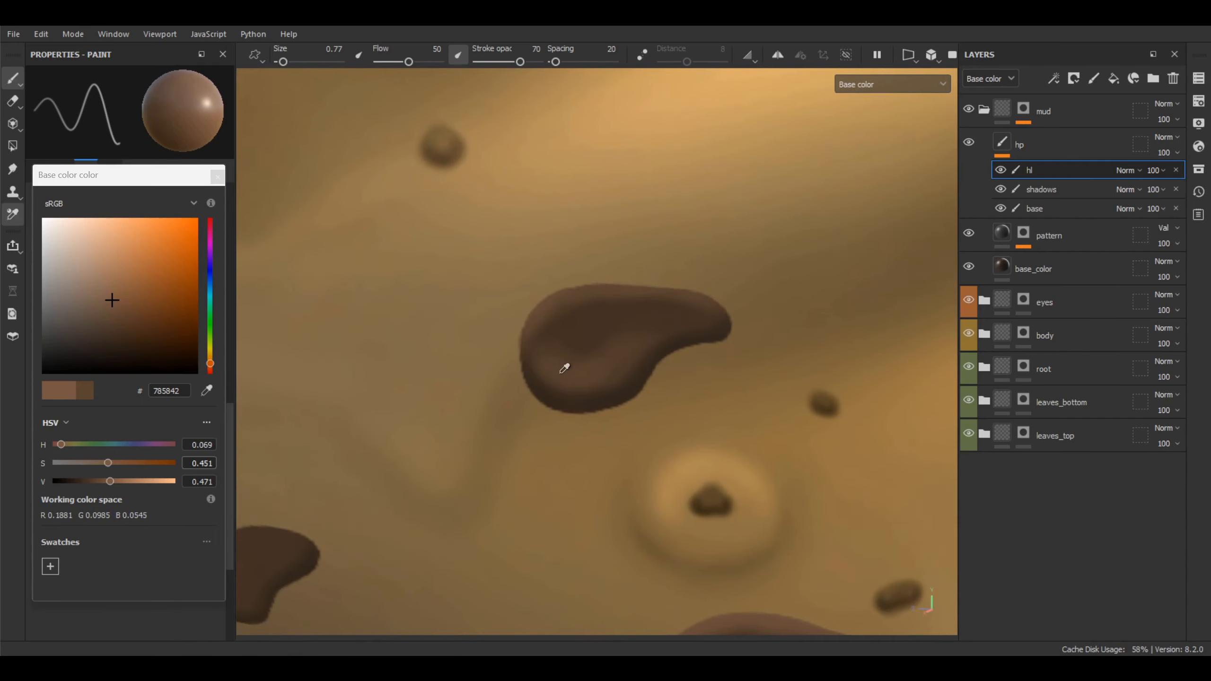
click(564, 368)
click(108, 480)
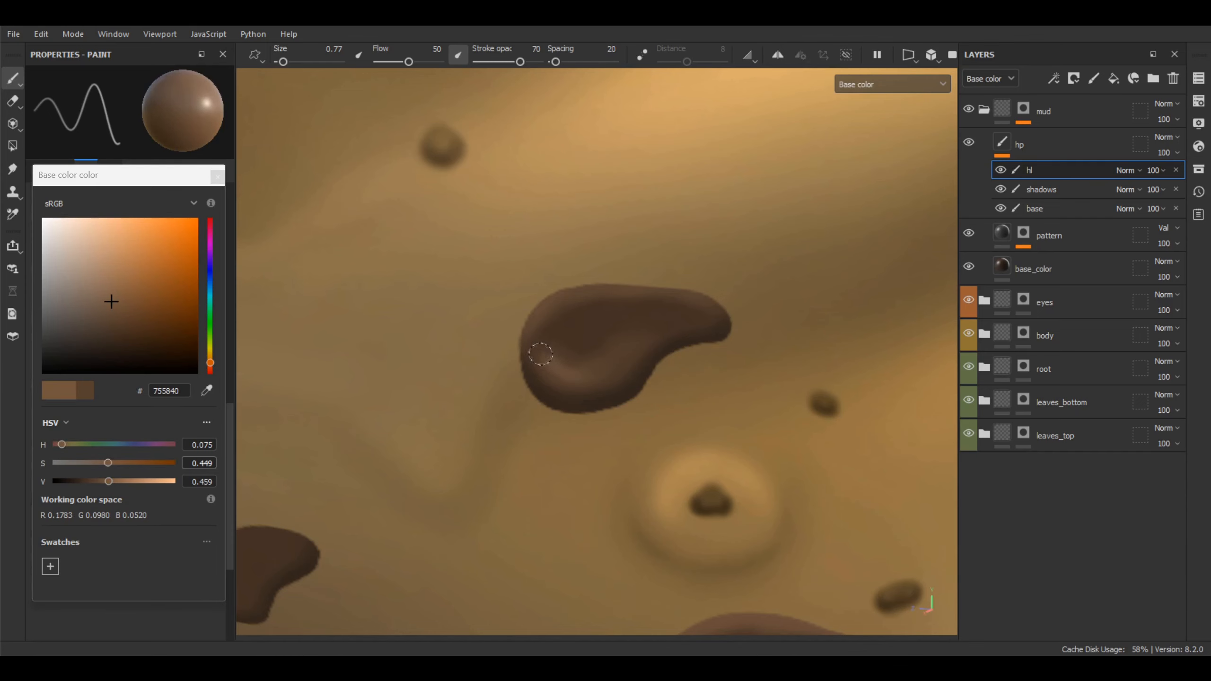
- Compare the mud and splash spots with the hl paint effect hidden and shown, examining the base from a distance
alt+right_drag(586, 383, 743, 96)
alt+middle_drag(732, 349, 596, 323)
mouse_move(668, 357)
alt+mouse_down()
mouse_move(772, 337)
mouse_move(669, 341)
alt+mouse_up()
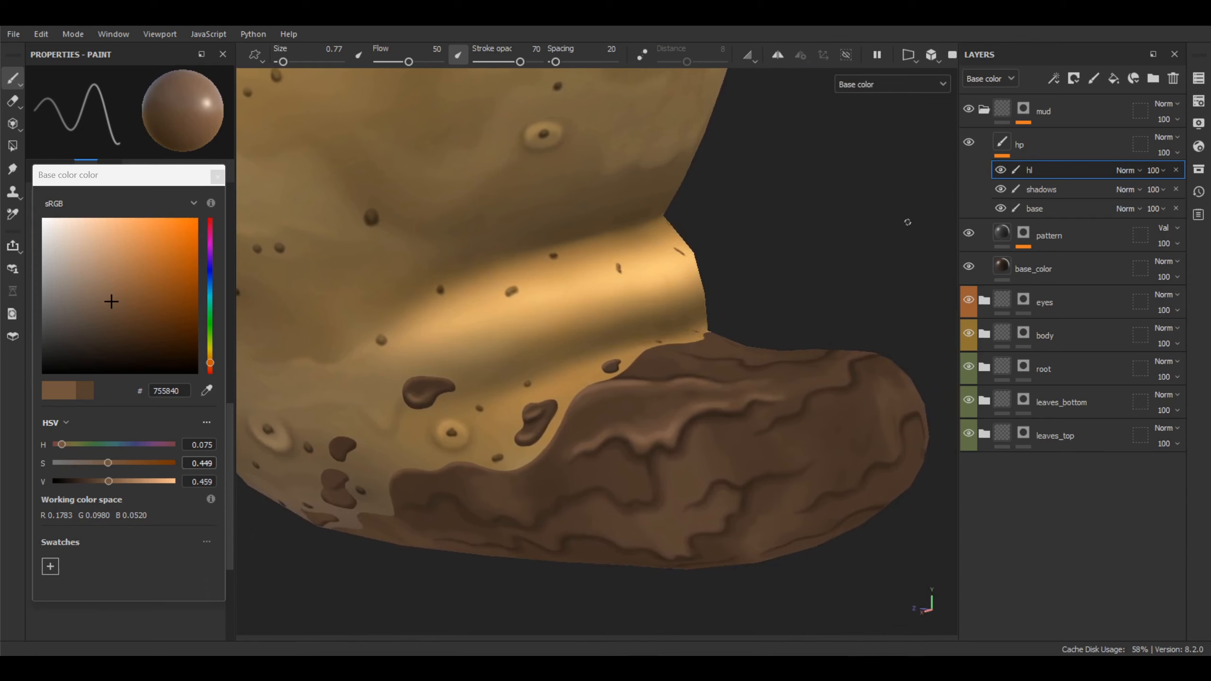
click(1001, 170)
click(1001, 170)
click(1001, 170)
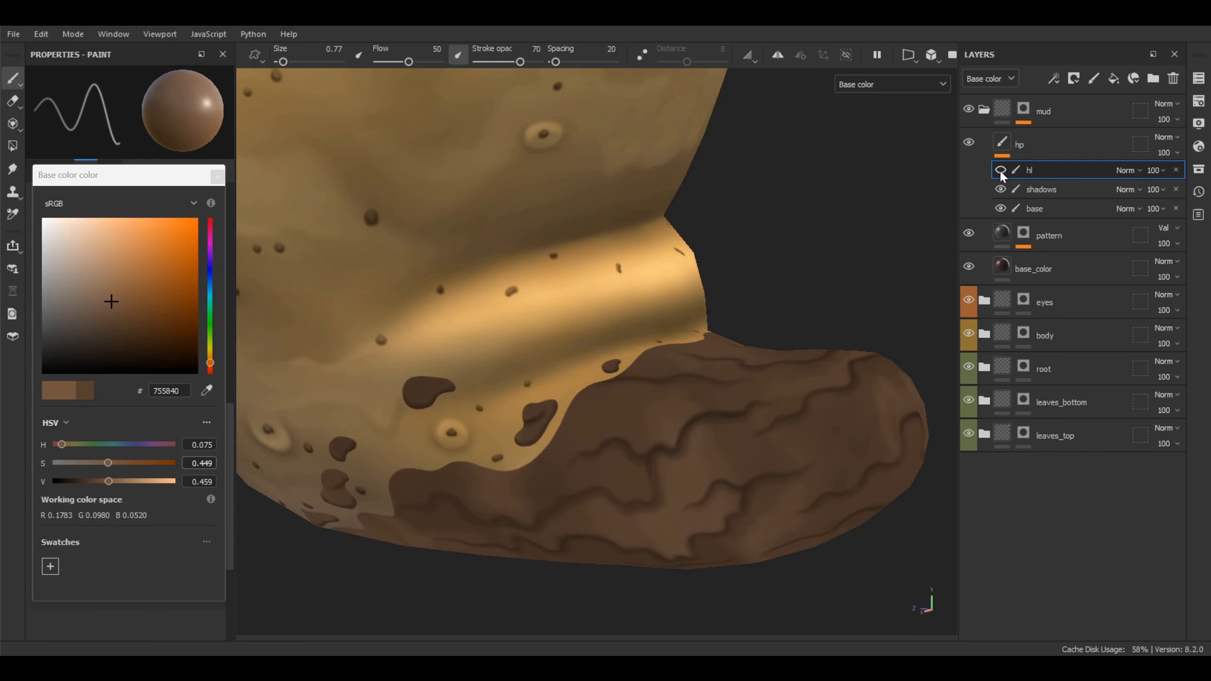
click(1001, 170)
alt+drag(704, 353, 729, 358)
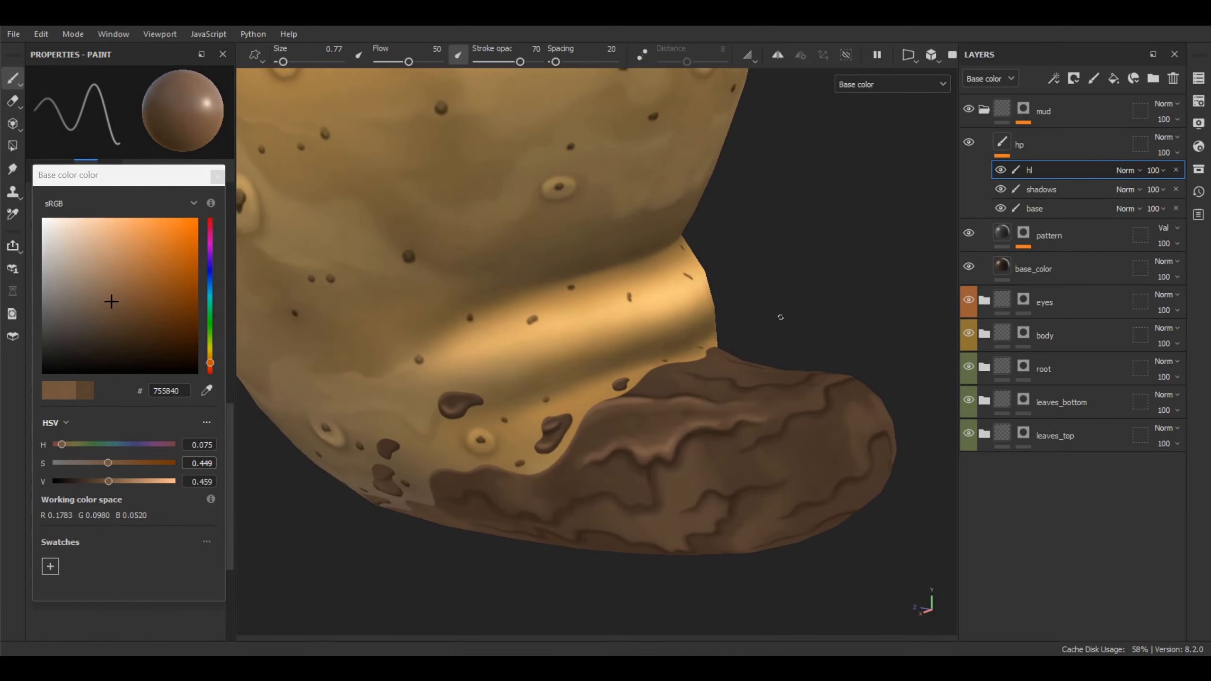
alt+drag(781, 317, 725, 399)
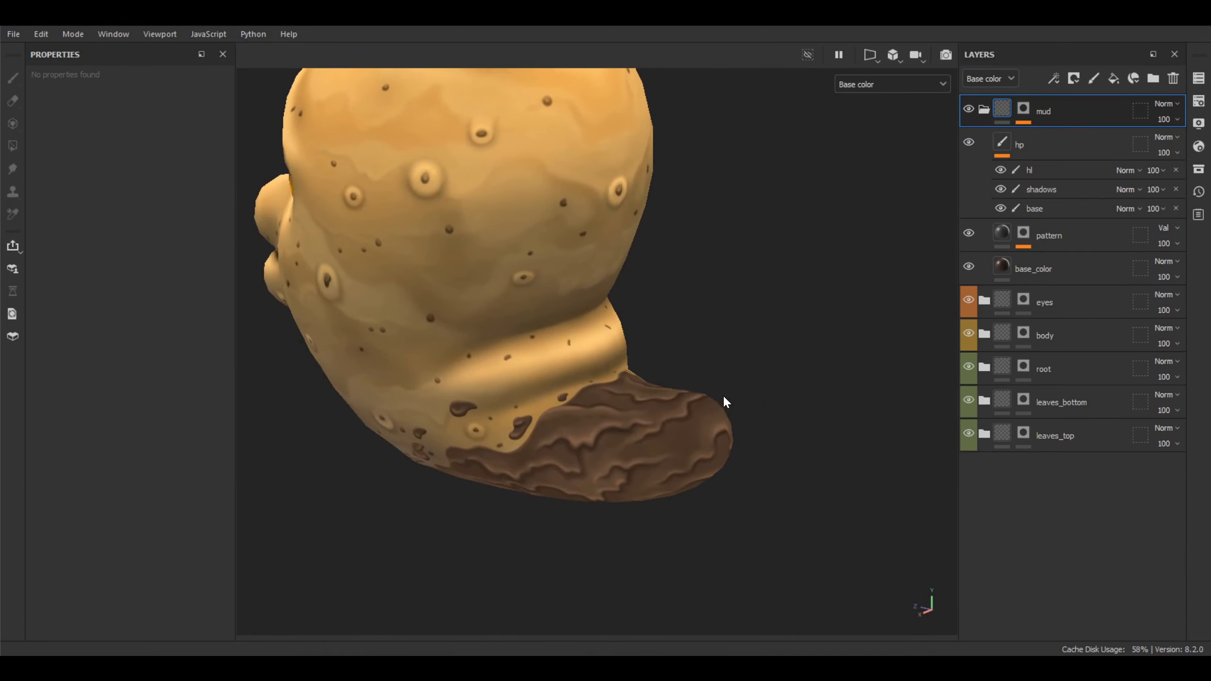
- Reduce the hl paint effect's opacity to 70 and compare the mud with the effect hidden and shown
click(1047, 168)
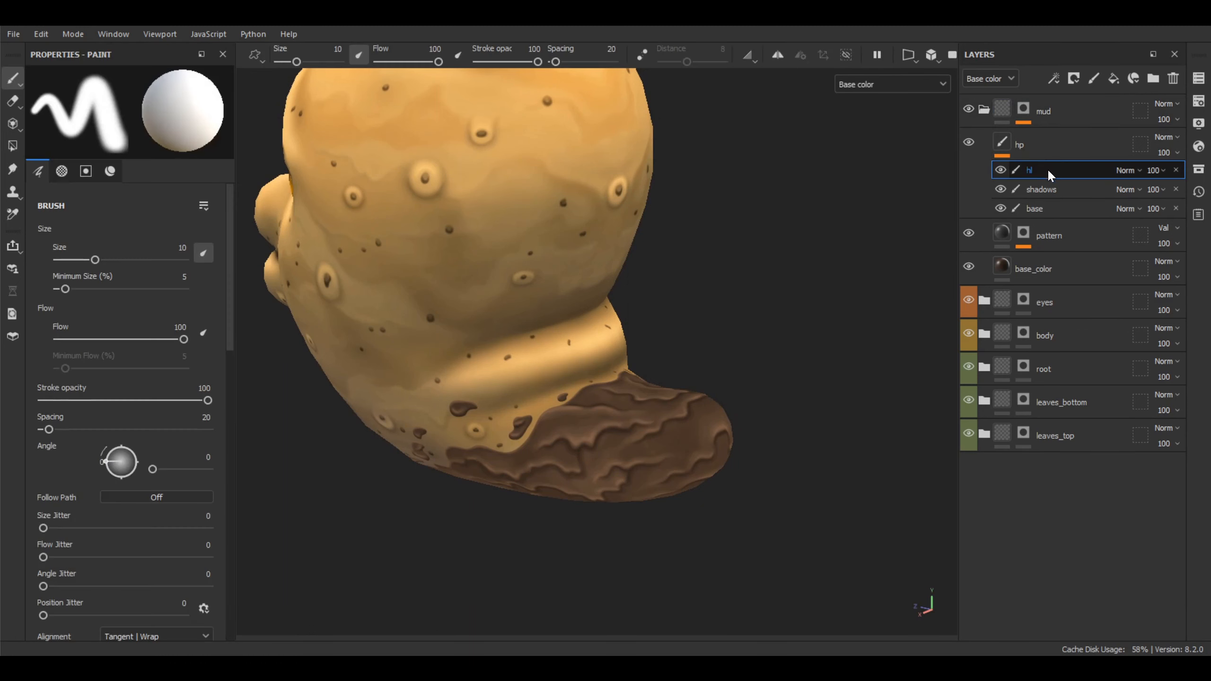
click(1153, 170)
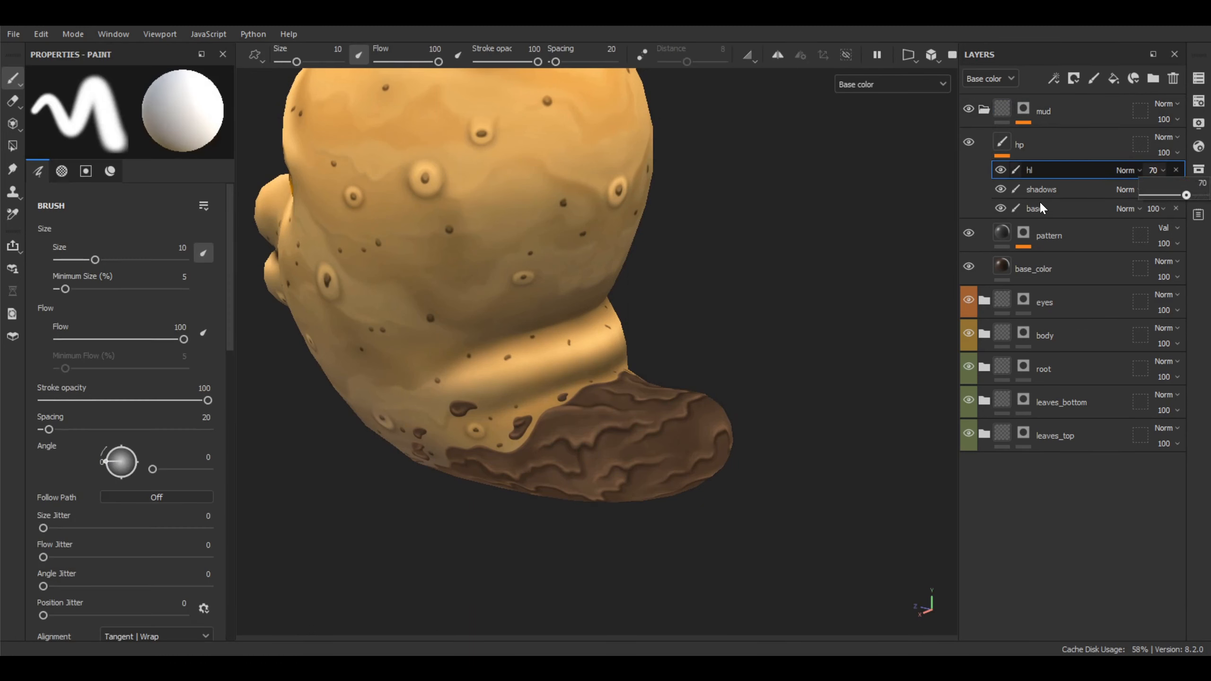
alt+drag(772, 364, 806, 355)
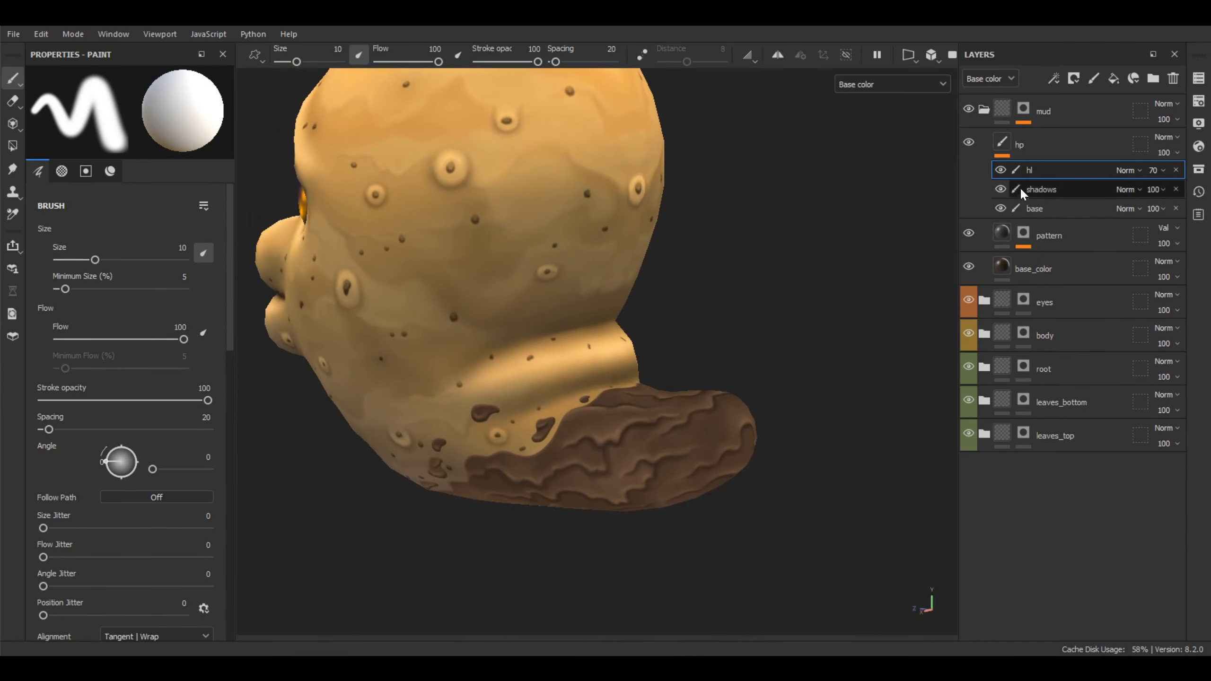
click(1001, 170)
click(1001, 170)
- Reduce the shadows paint effect's opacity to 90 and check the mud from close up and from a distance
alt+drag(787, 287, 758, 344)
click(1156, 190)
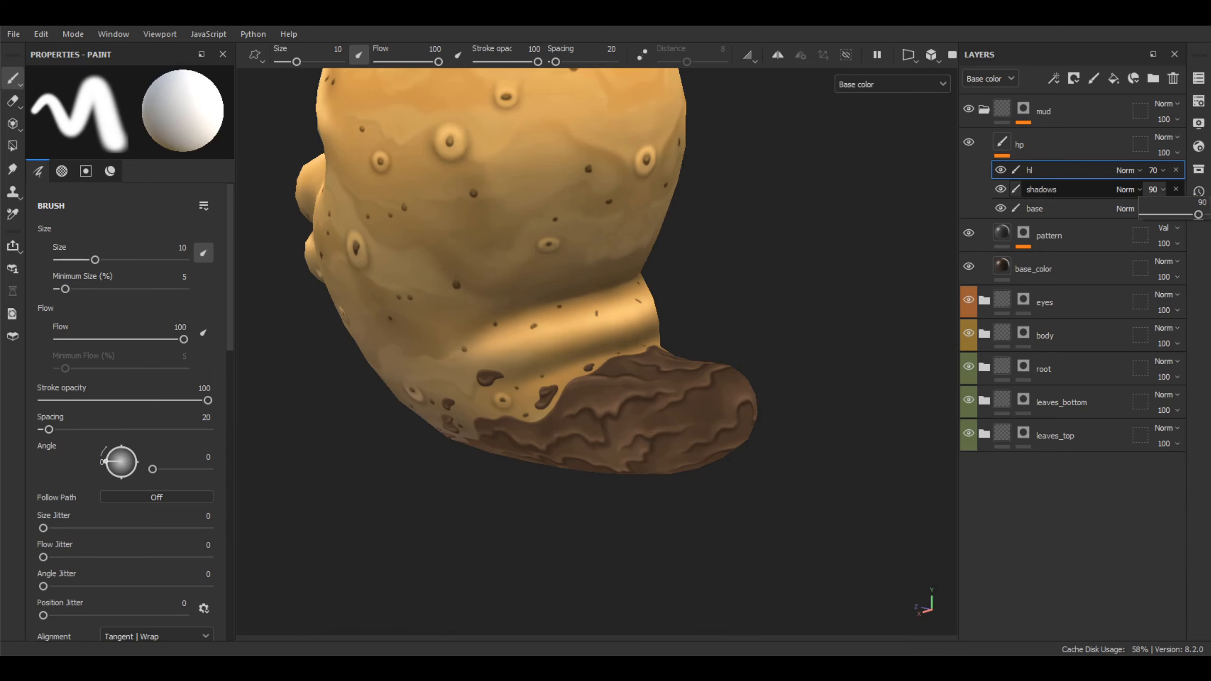
mouse_move(709, 344)
alt+mouse_down()
mouse_move(677, 405)
mouse_move(697, 435)
mouse_move(660, 465)
mouse_move(781, 411)
mouse_move(734, 427)
mouse_move(749, 433)
mouse_move(708, 487)
mouse_move(743, 453)
mouse_move(683, 460)
mouse_move(681, 406)
mouse_move(759, 399)
mouse_move(666, 401)
alt+mouse_up()
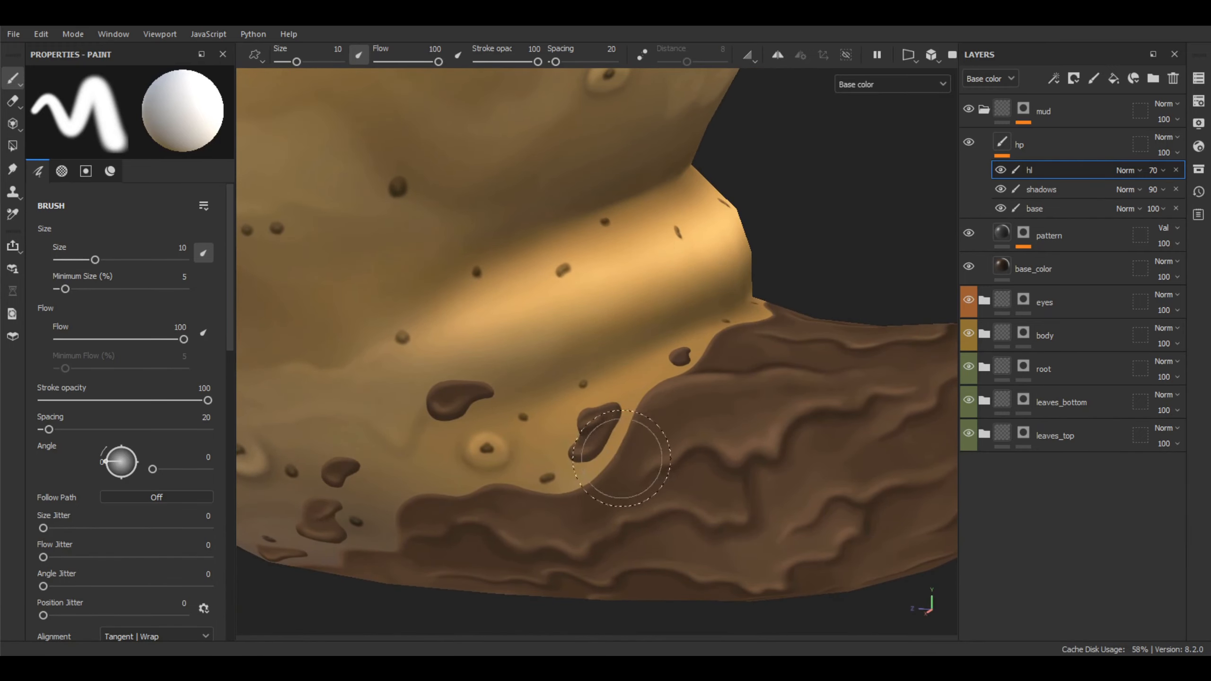
scroll(758, 455, down, 3)
alt+drag(769, 470, 713, 463)
alt+middle_drag(712, 463, 685, 469)
- Display the mud folder's mask on the model, and return to the base color view
click(1029, 108)
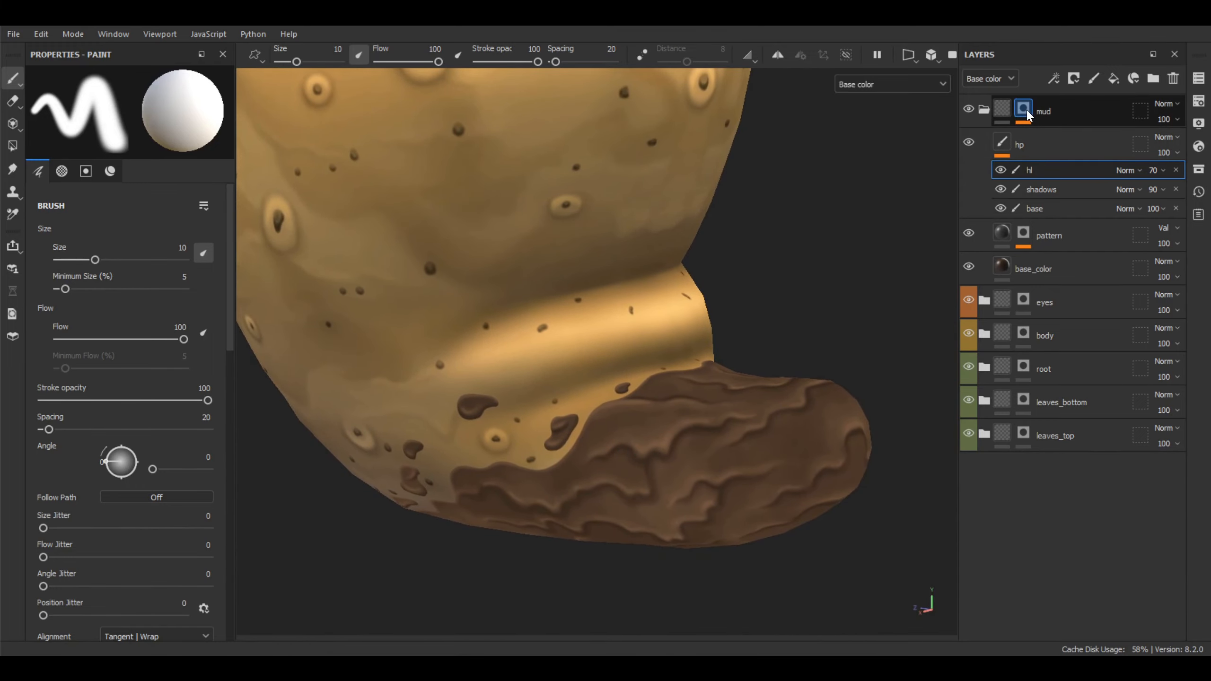
alt+click(1025, 109)
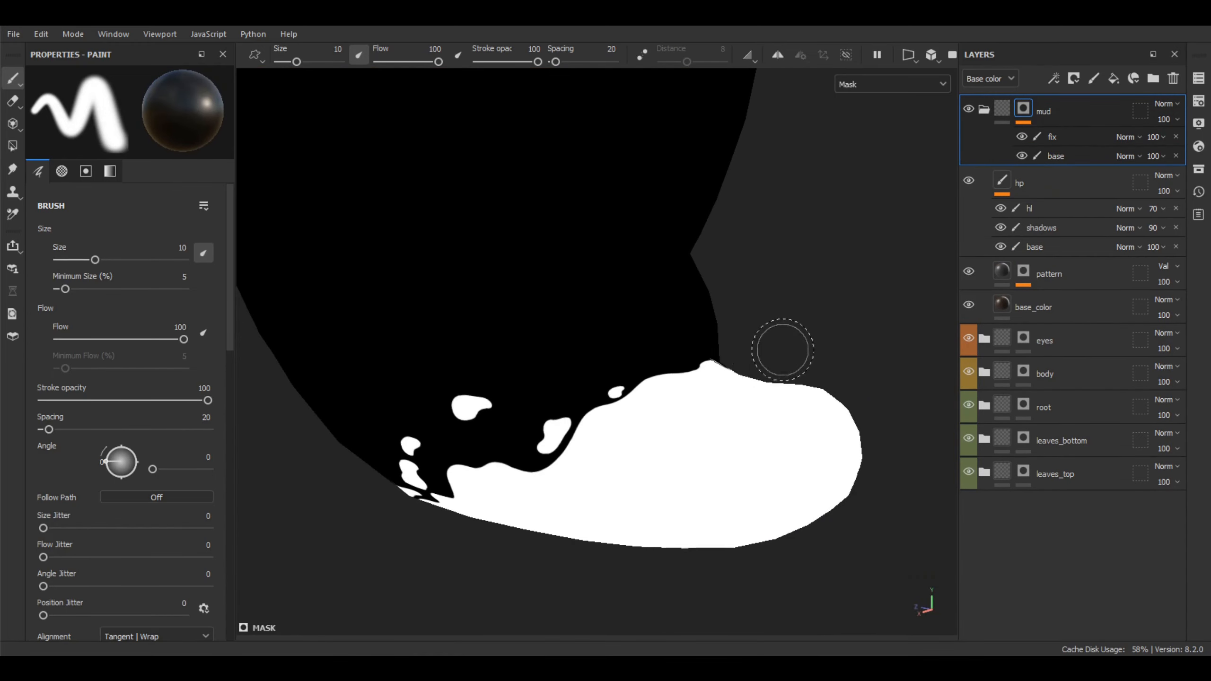
key(c)
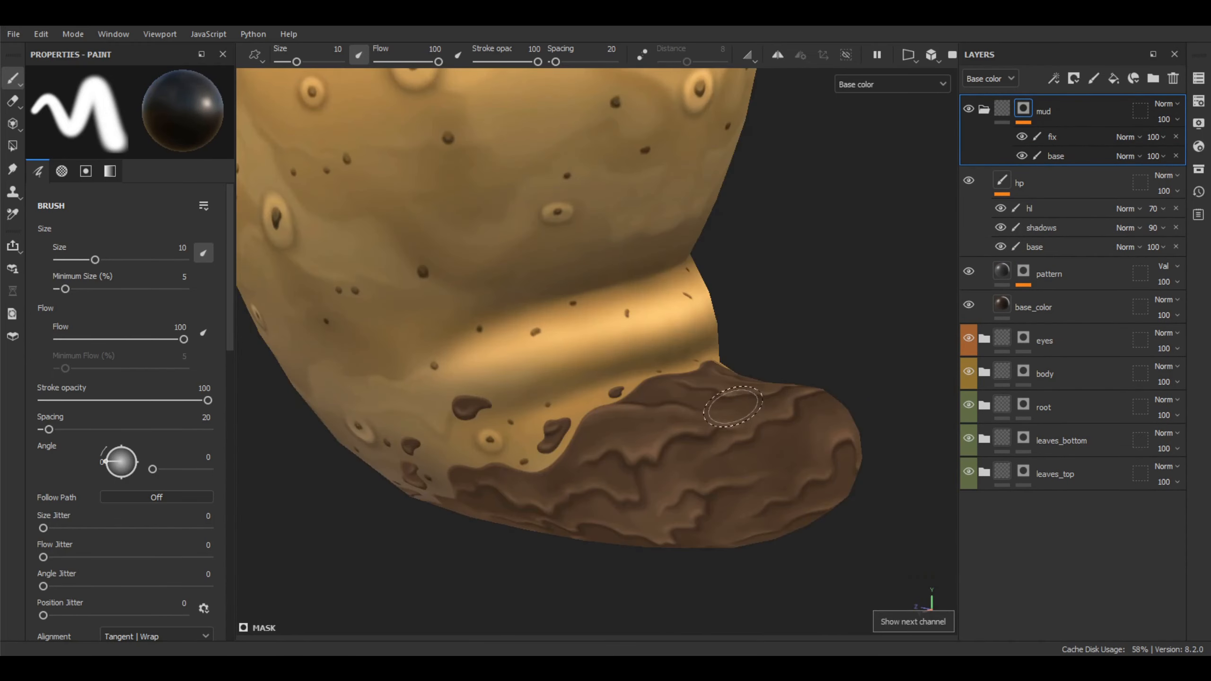
- Add a fill layer named mud_ao above the pp folder inside the body folder
mouse_move(733, 406)
alt+mouse_down()
mouse_move(745, 382)
mouse_move(725, 345)
mouse_move(802, 311)
alt+mouse_up()
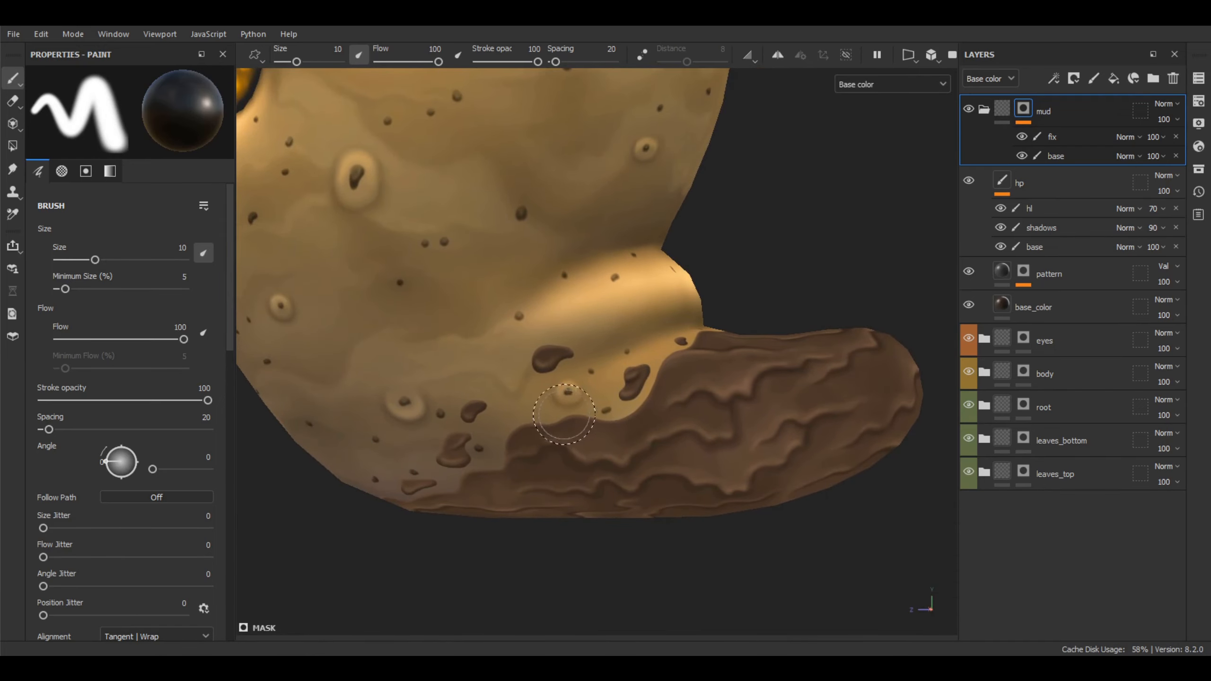
mouse_move(721, 404)
alt+mouse_down()
mouse_move(679, 441)
mouse_move(694, 406)
mouse_move(752, 438)
mouse_move(733, 416)
mouse_move(675, 428)
mouse_move(605, 320)
mouse_move(740, 322)
mouse_move(683, 350)
alt+mouse_up()
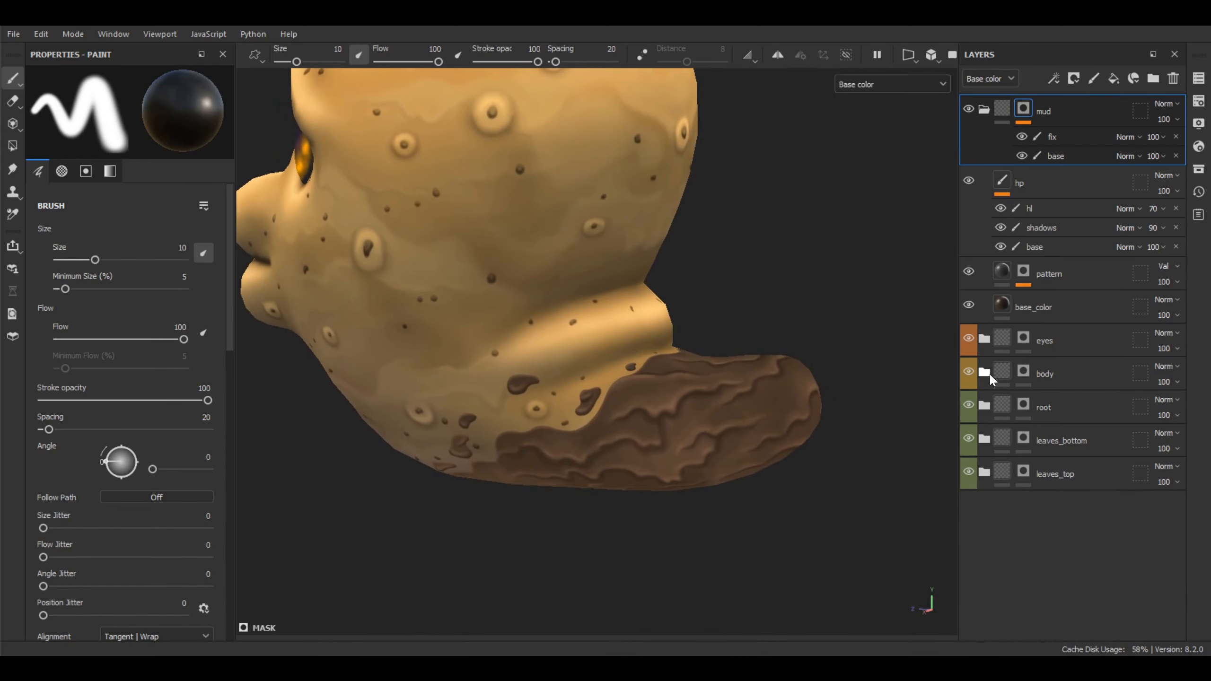
click(986, 373)
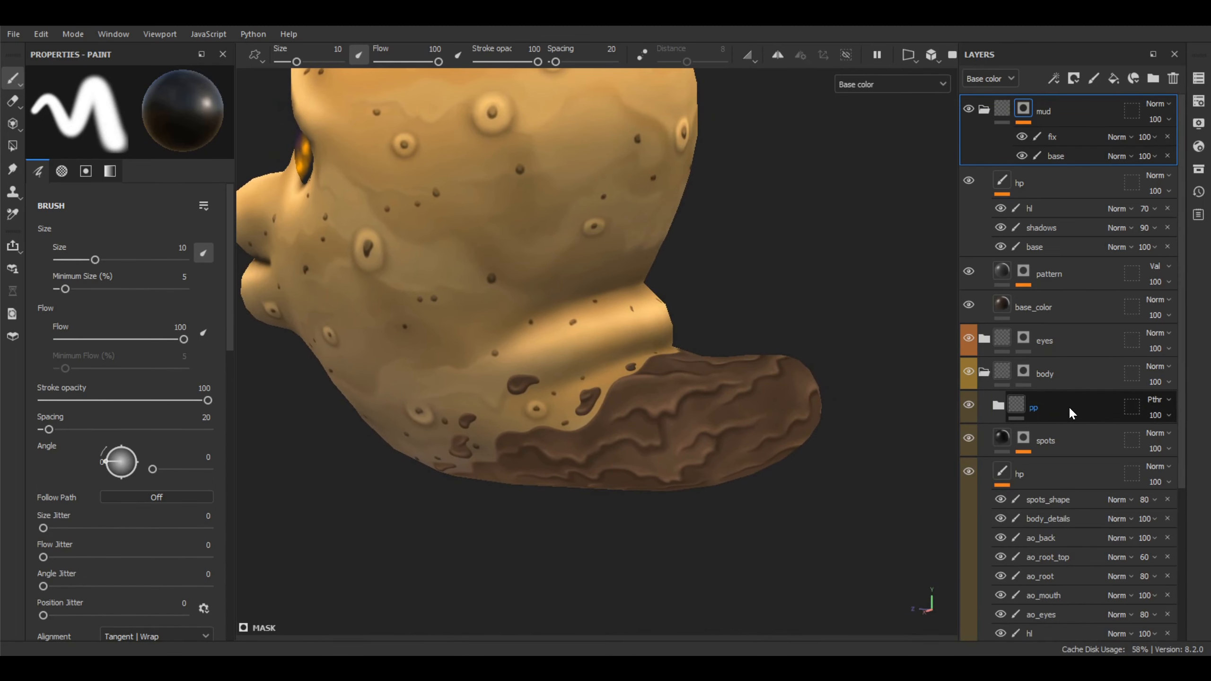
click(1113, 78)
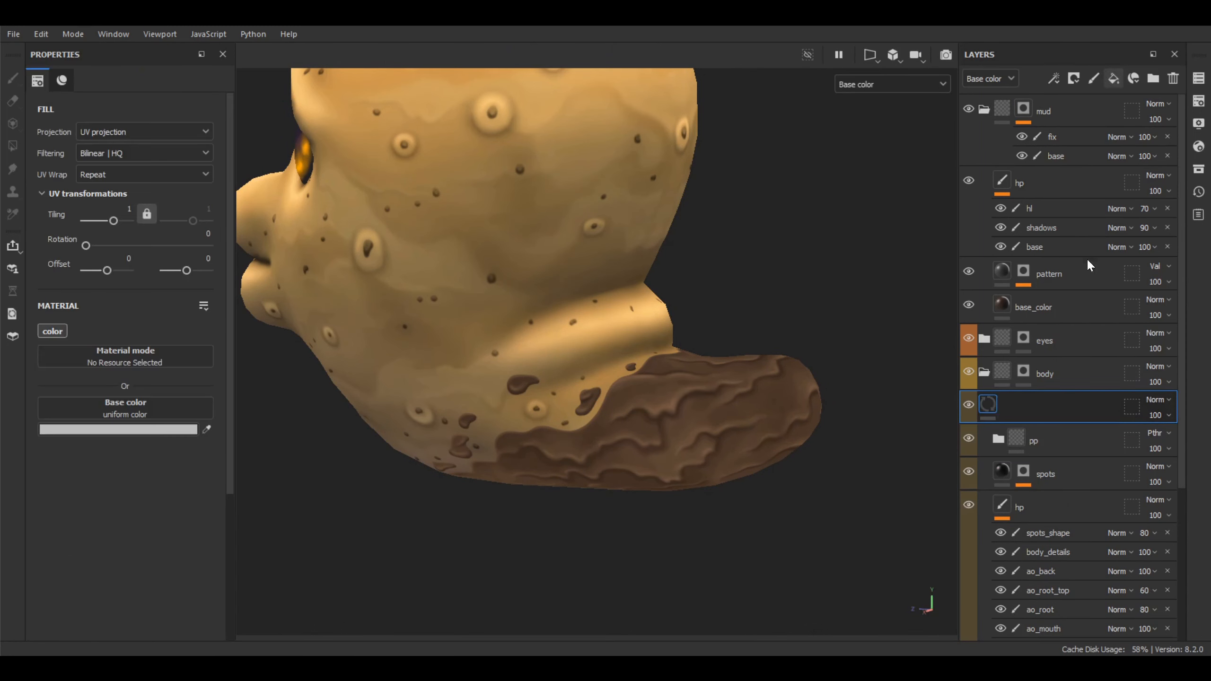
double_click(1047, 406)
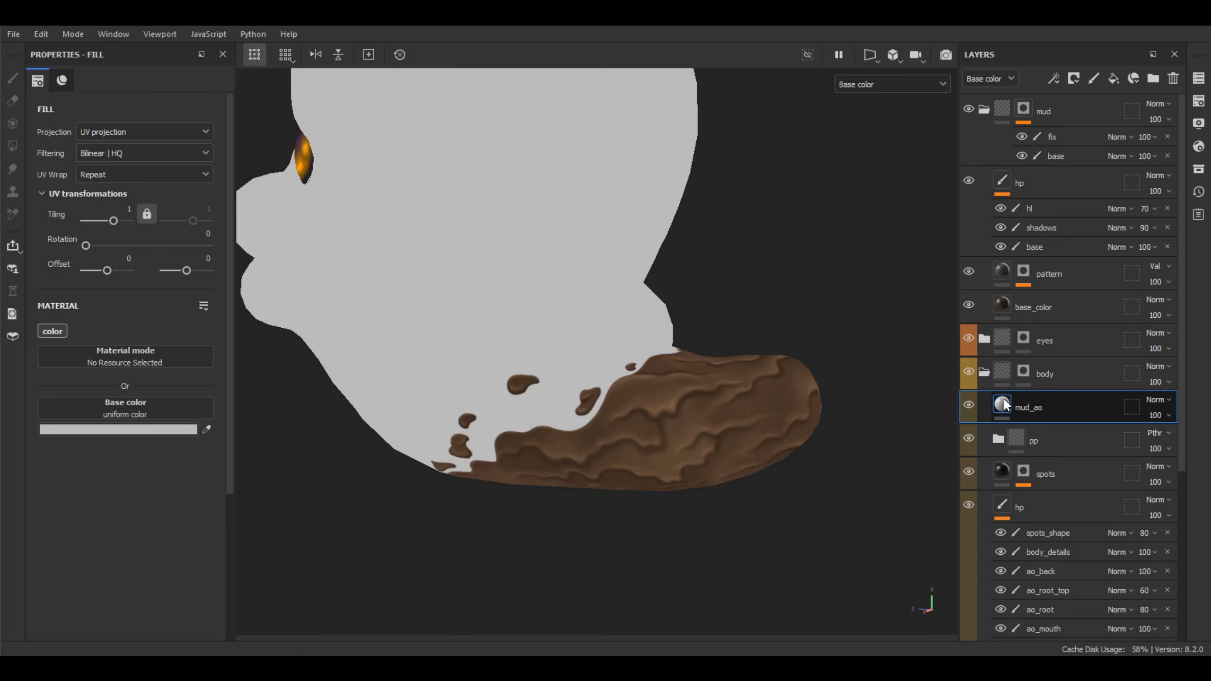
- Set the mud_ao layer's base color to black (000000) and its blending mode to Value
click(108, 430)
drag(146, 483, 61, 616)
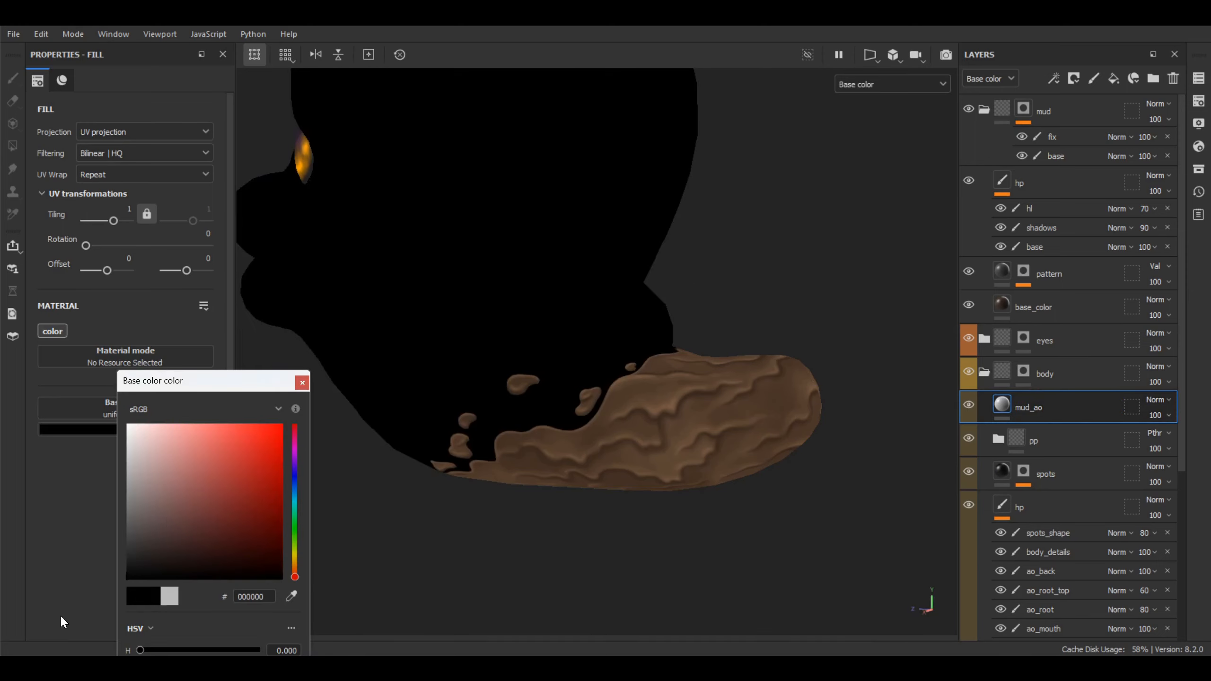
click(312, 407)
click(1156, 399)
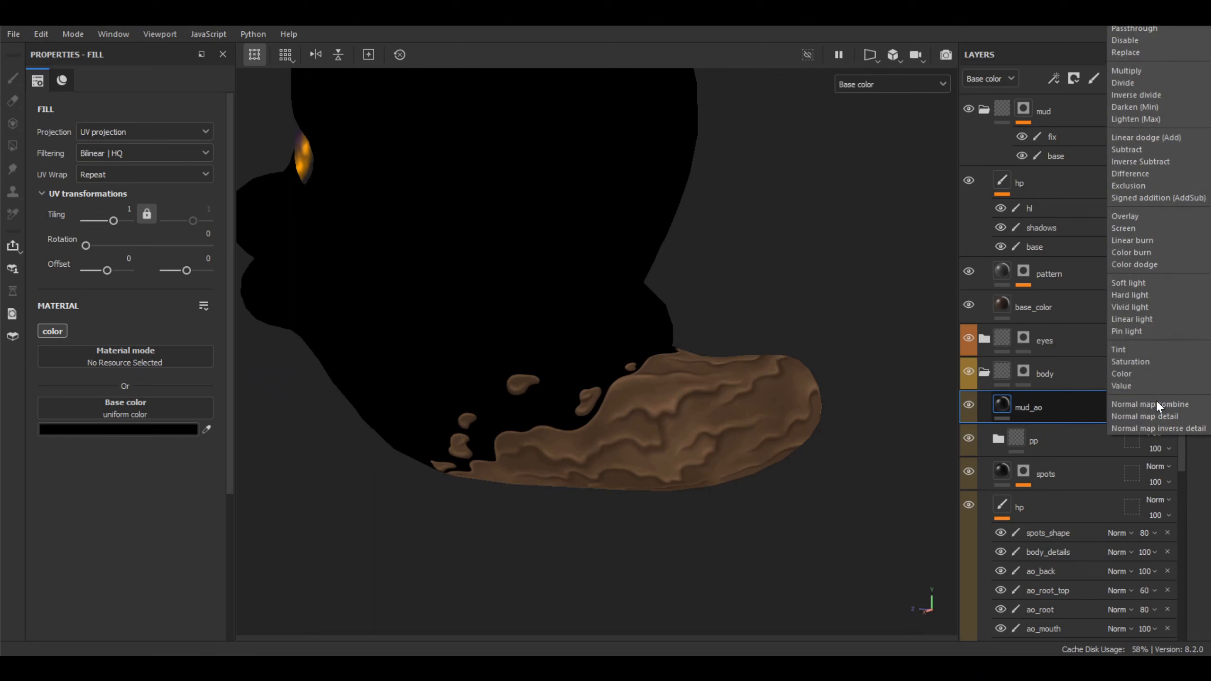
click(1131, 385)
- Give mud_ao a black mask and copy the mud folder mask's fix and base paint effects into it
right_click(1005, 401)
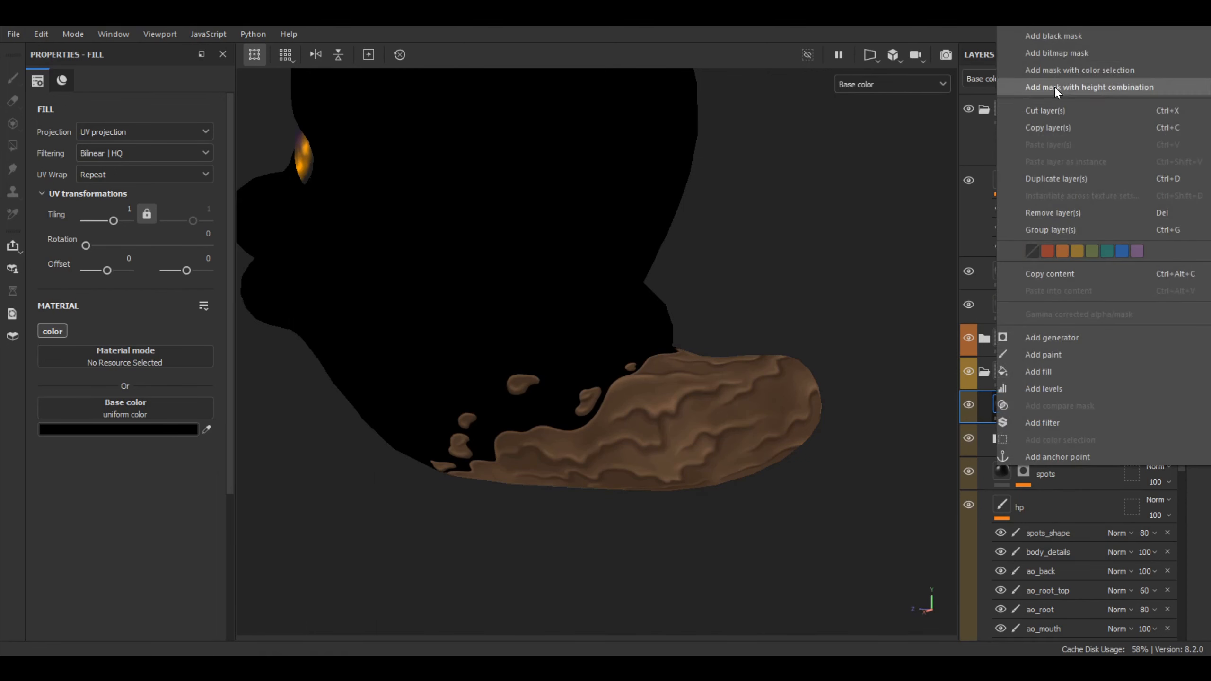
click(1071, 36)
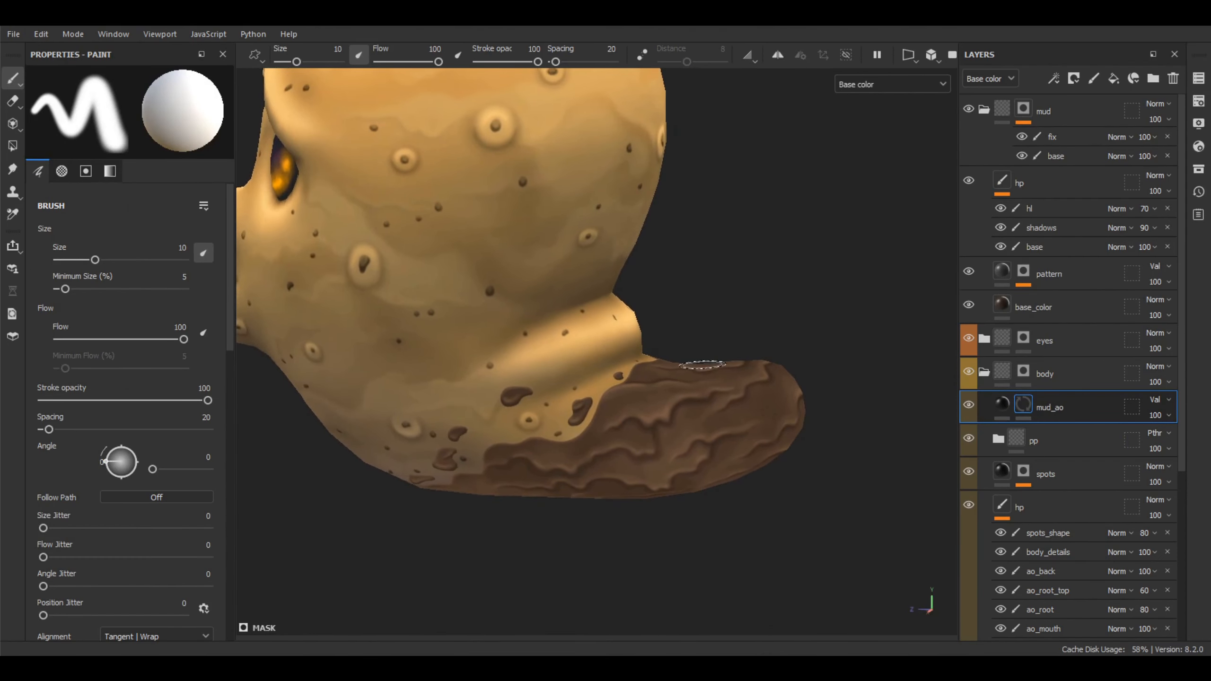
alt+click(1025, 110)
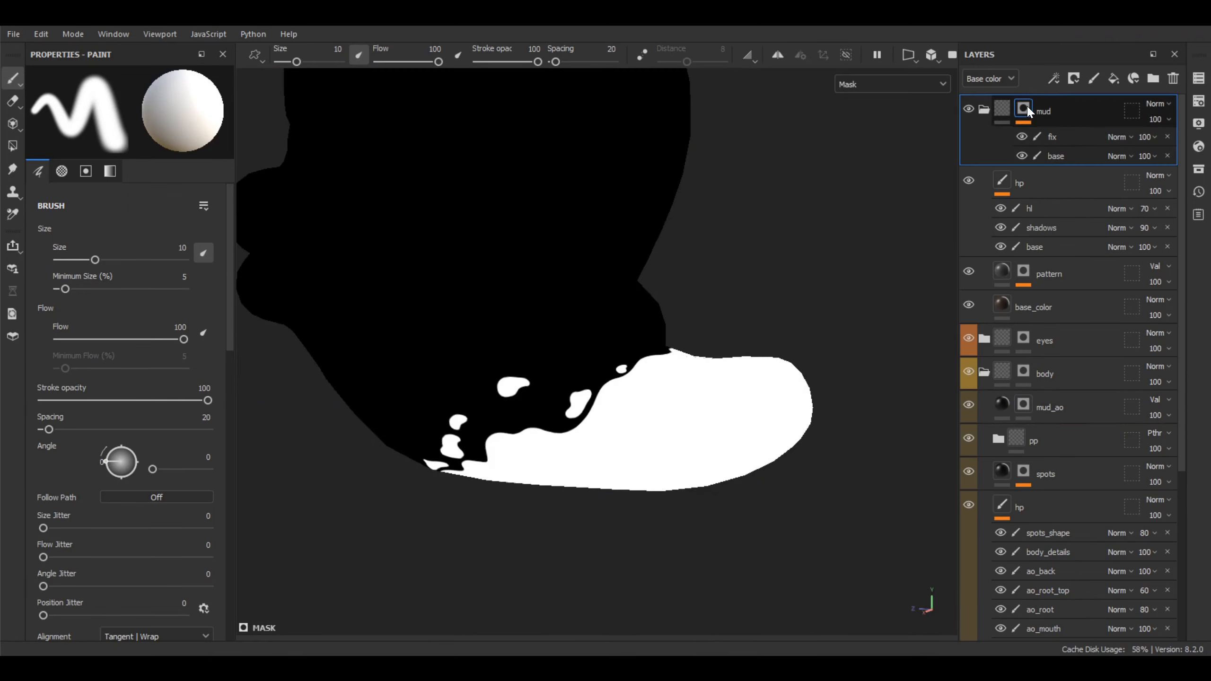
alt+drag(760, 271, 778, 283)
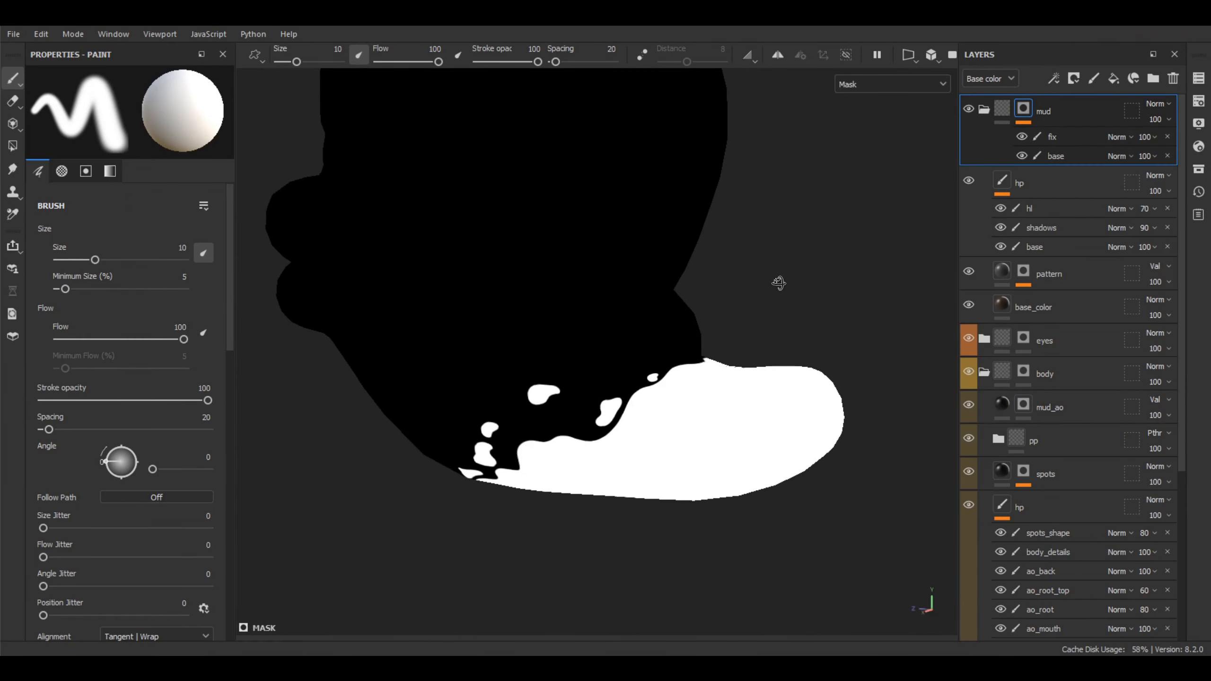
alt+middle_drag(816, 300, 785, 286)
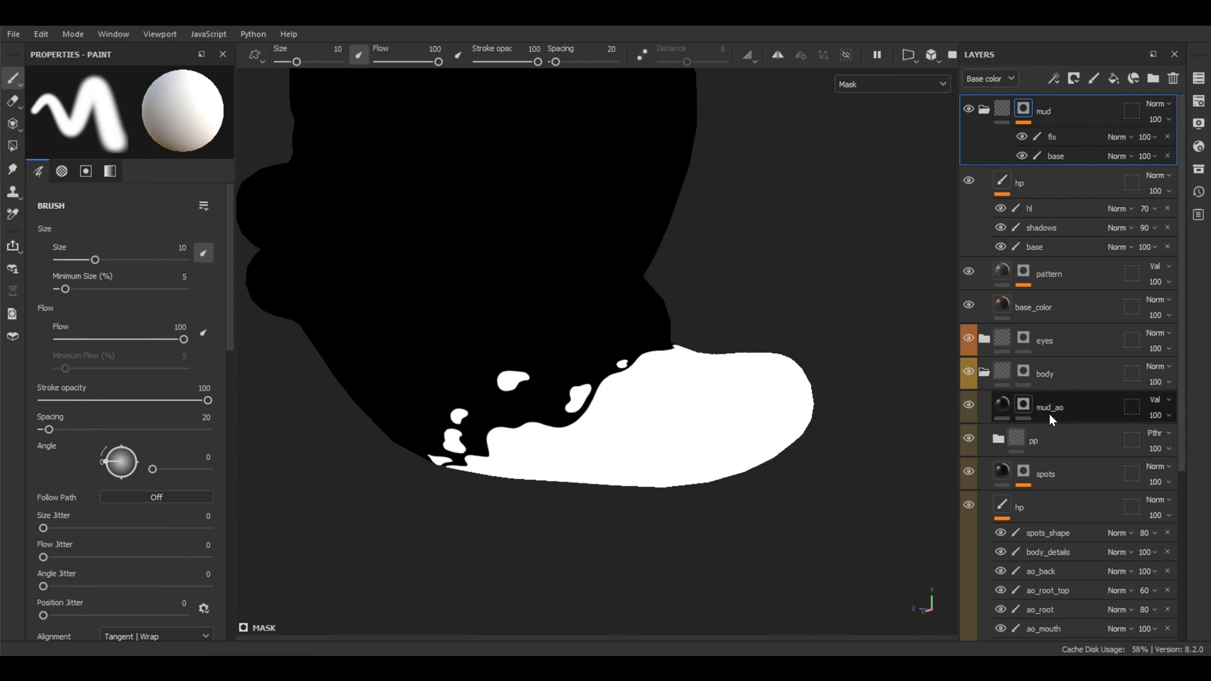
click(1058, 134)
ctrl+click(1065, 156)
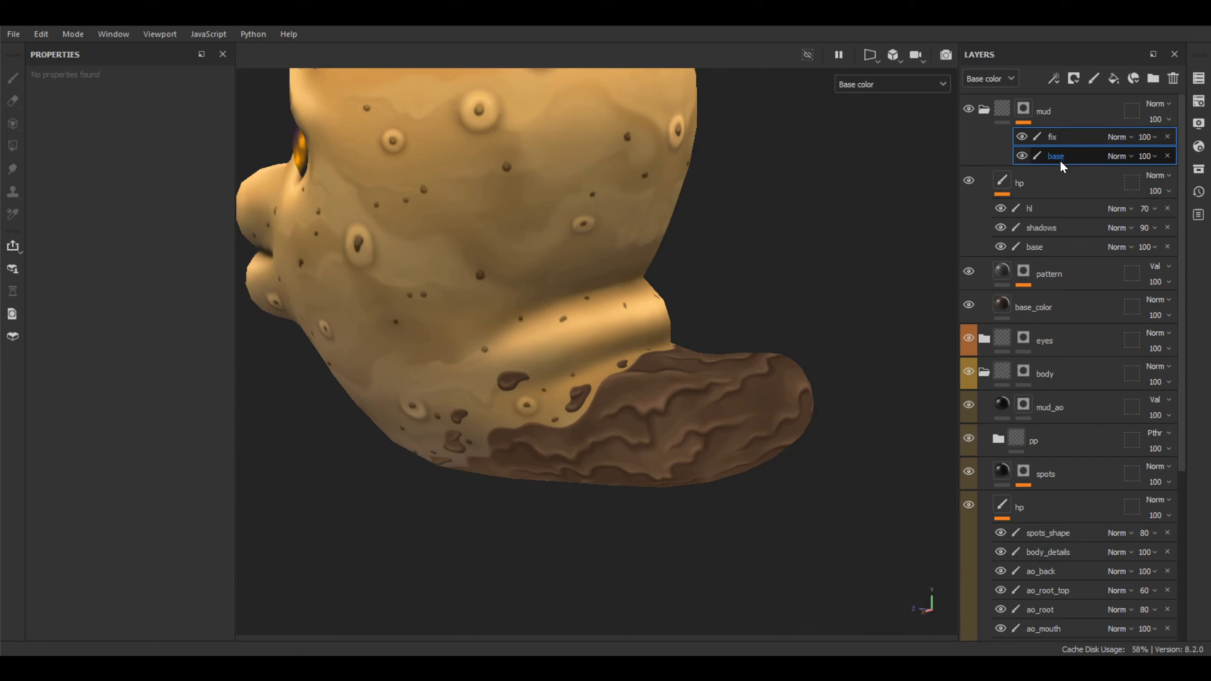
drag(1059, 159, 1032, 371)
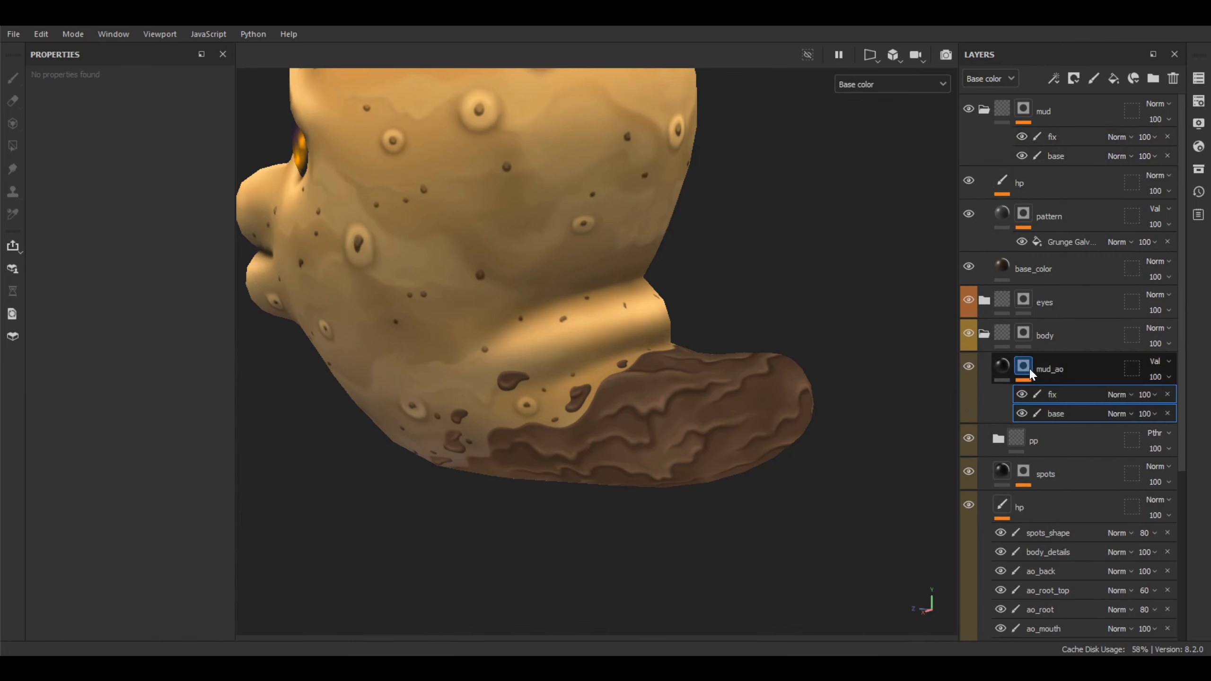
- Display the mud_ao mask on the model to check the copied mud shape, and return to the base color view
middle_drag(761, 350, 749, 353)
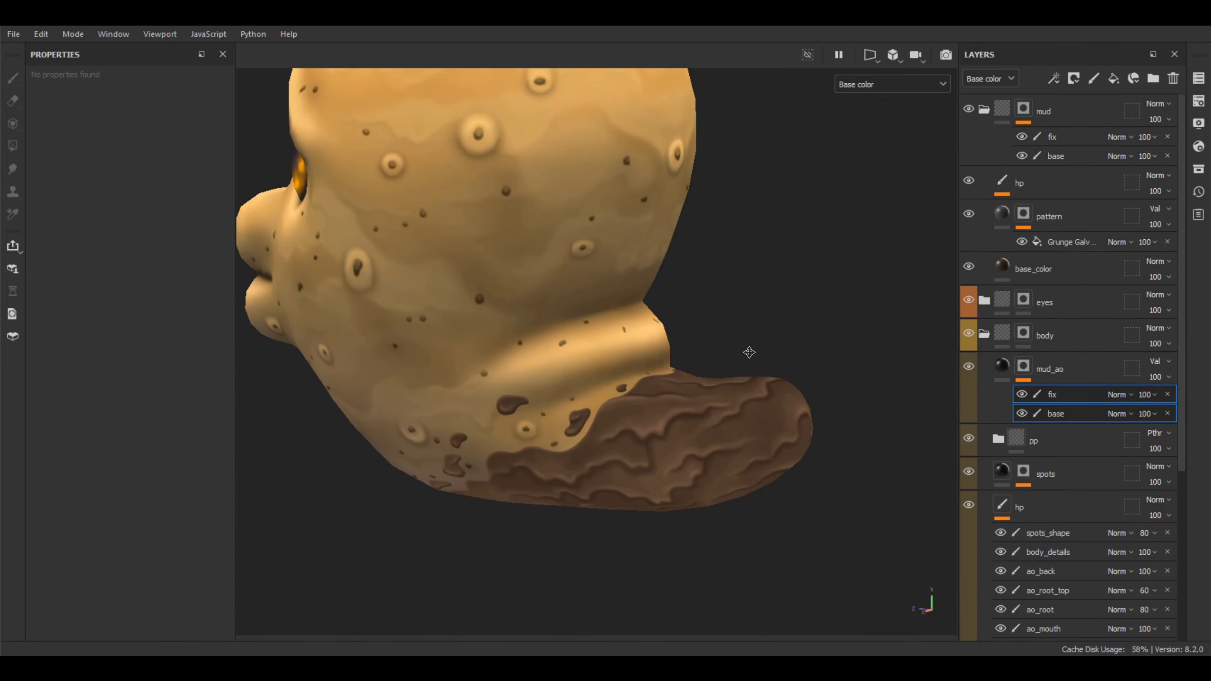
alt+click(1024, 370)
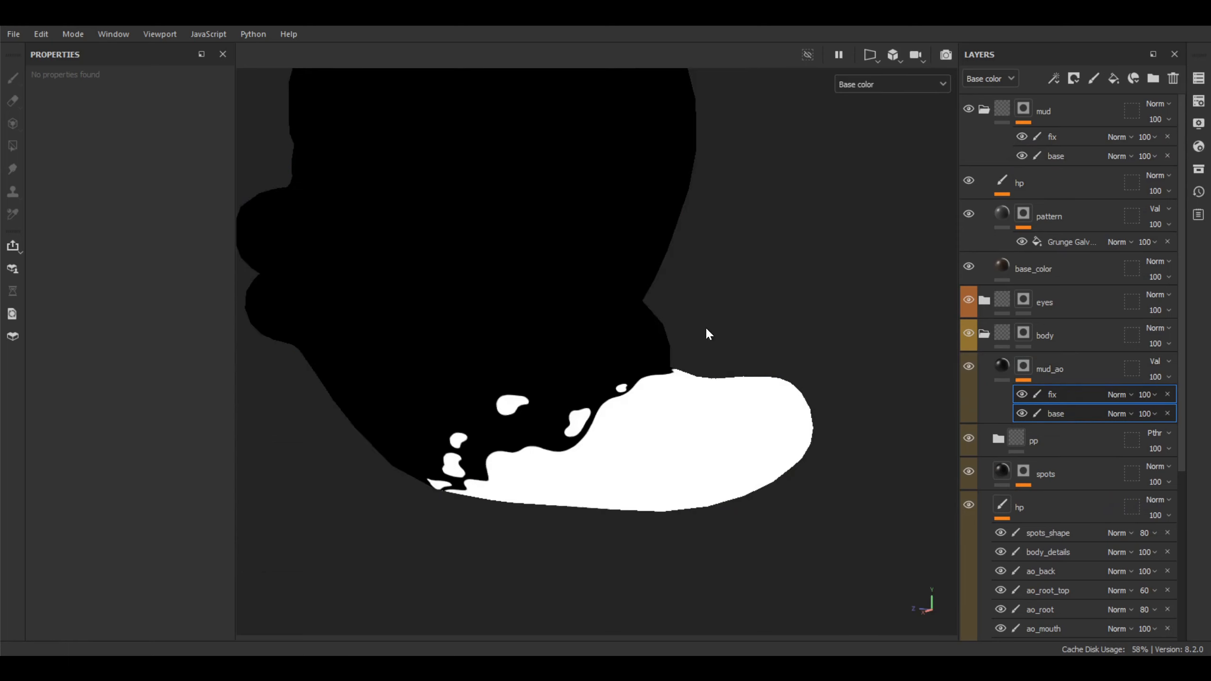
alt+drag(707, 328, 733, 324)
key(c)
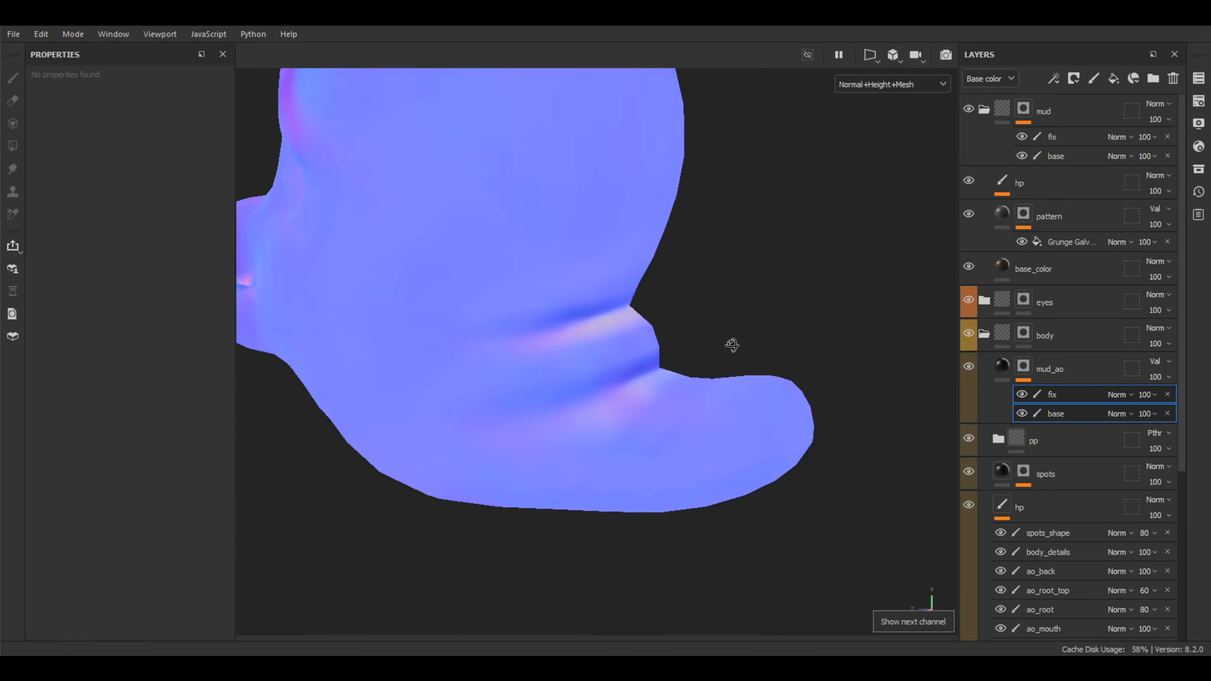
key(m)
alt+middle_drag(716, 343, 793, 344)
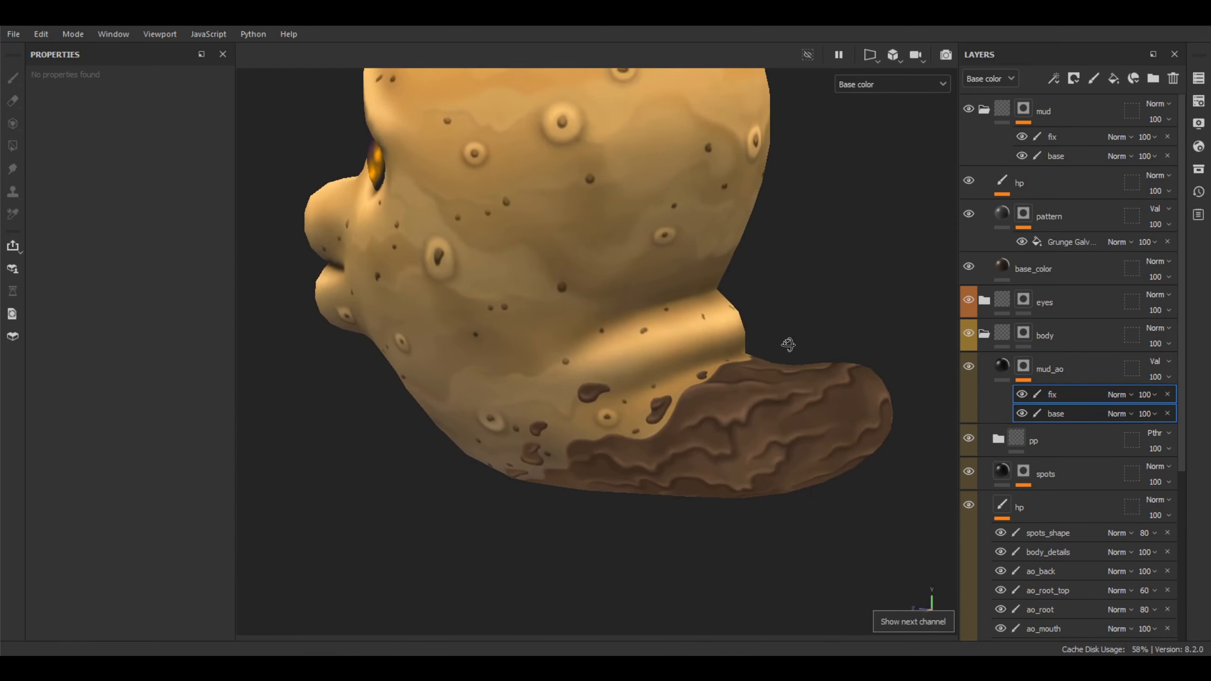
- Add a Blur filter with an intensity of 1 to the mud_ao mask
right_click(1033, 368)
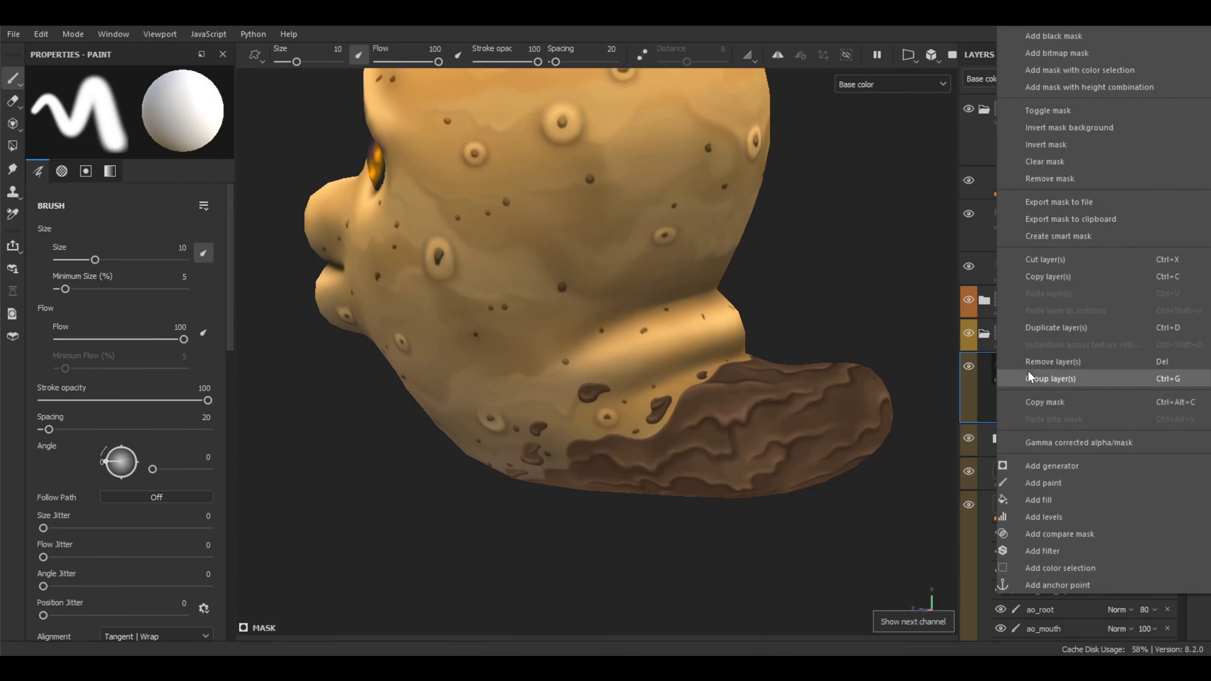
click(1069, 549)
click(135, 117)
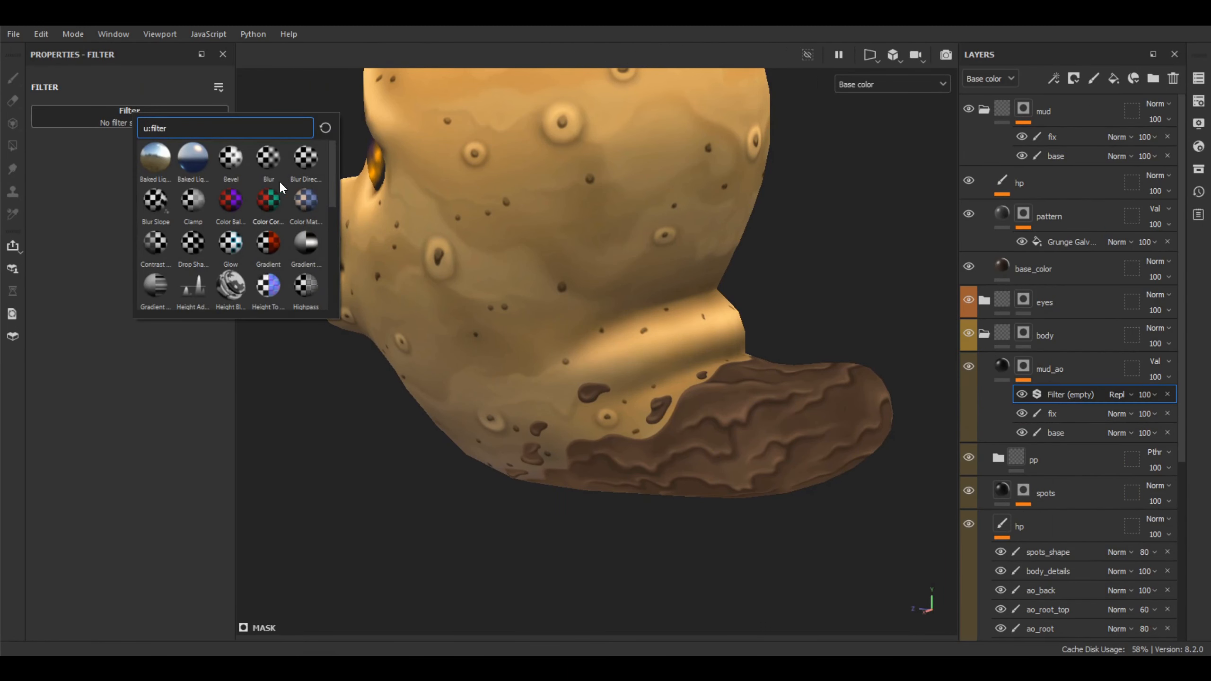
click(268, 157)
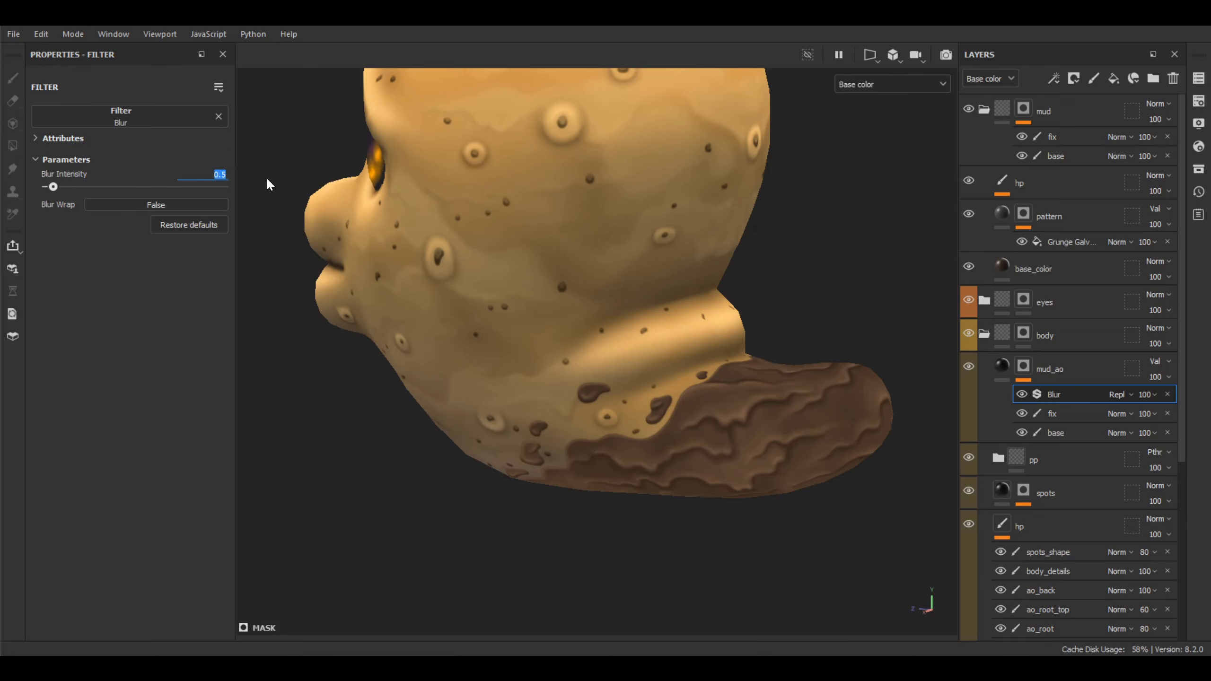
text(1)
key(Return)
- Compare the shading around the mud border and splash spots with the mud_ao layer hidden and shown, from several angles
alt+drag(603, 385, 718, 397)
scroll(725, 392, up, 3)
click(969, 367)
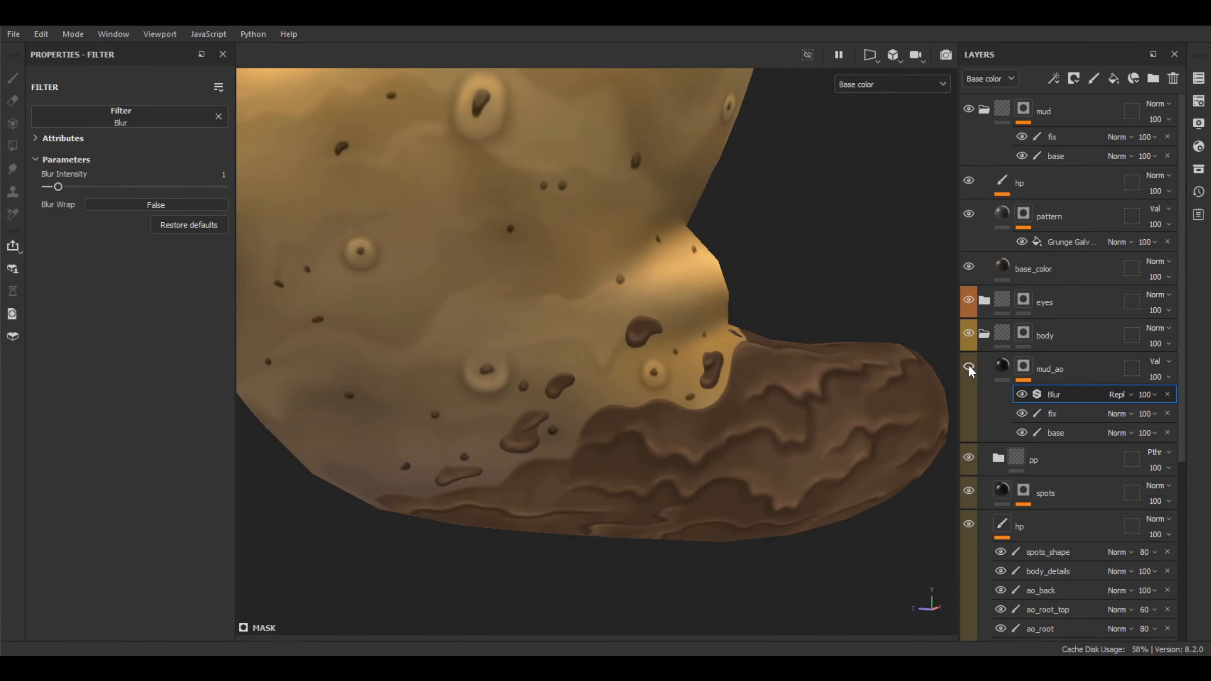
click(969, 367)
click(969, 367)
click(969, 367)
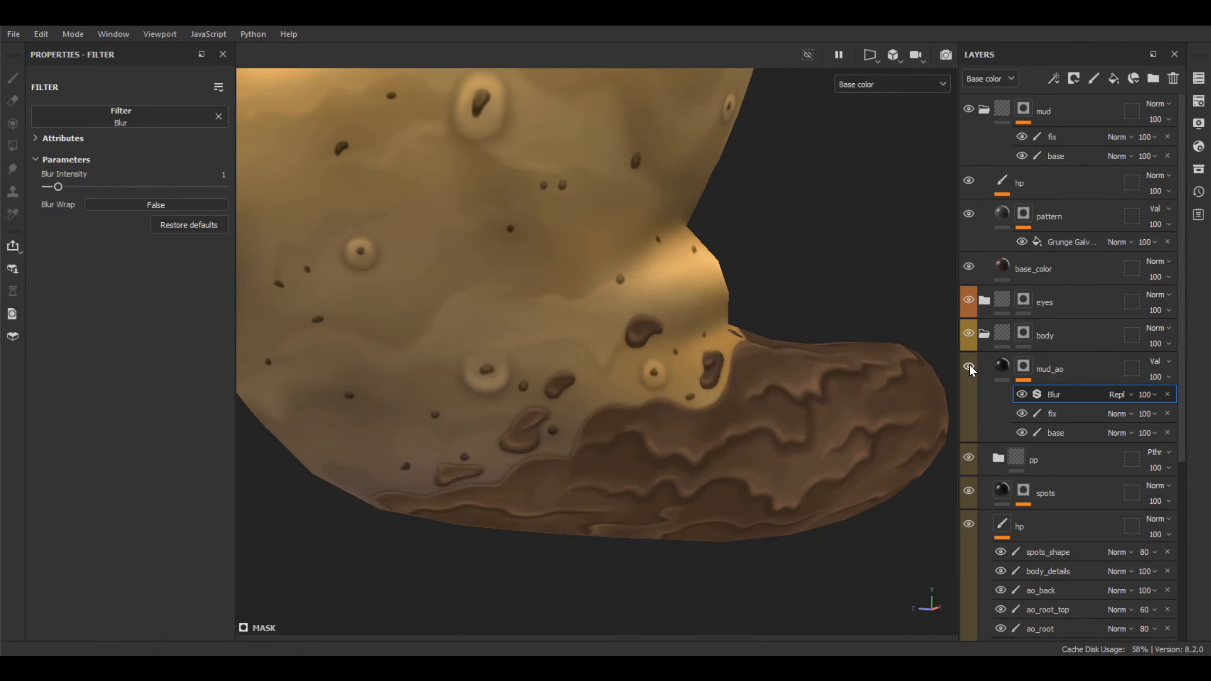
click(969, 367)
click(969, 368)
mouse_move(670, 377)
alt+mouse_down()
mouse_move(768, 360)
mouse_move(781, 286)
mouse_move(690, 398)
mouse_move(756, 393)
alt+mouse_up()
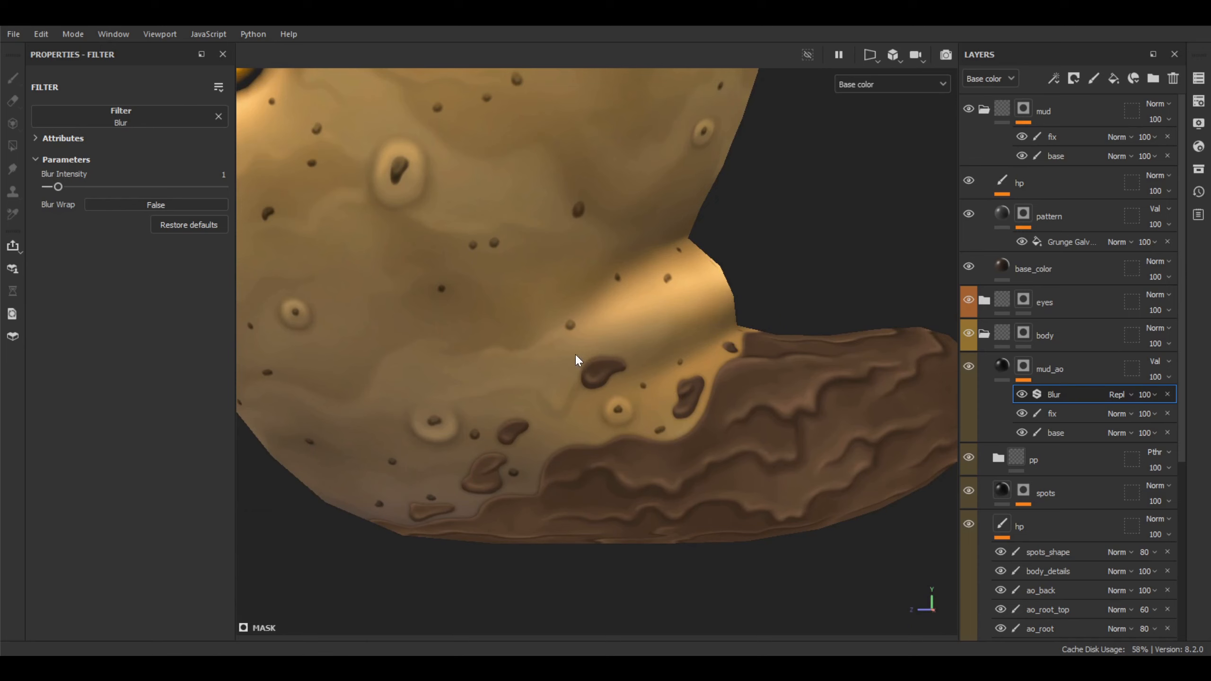
alt+drag(645, 375, 917, 378)
scroll(691, 417, up, 4)
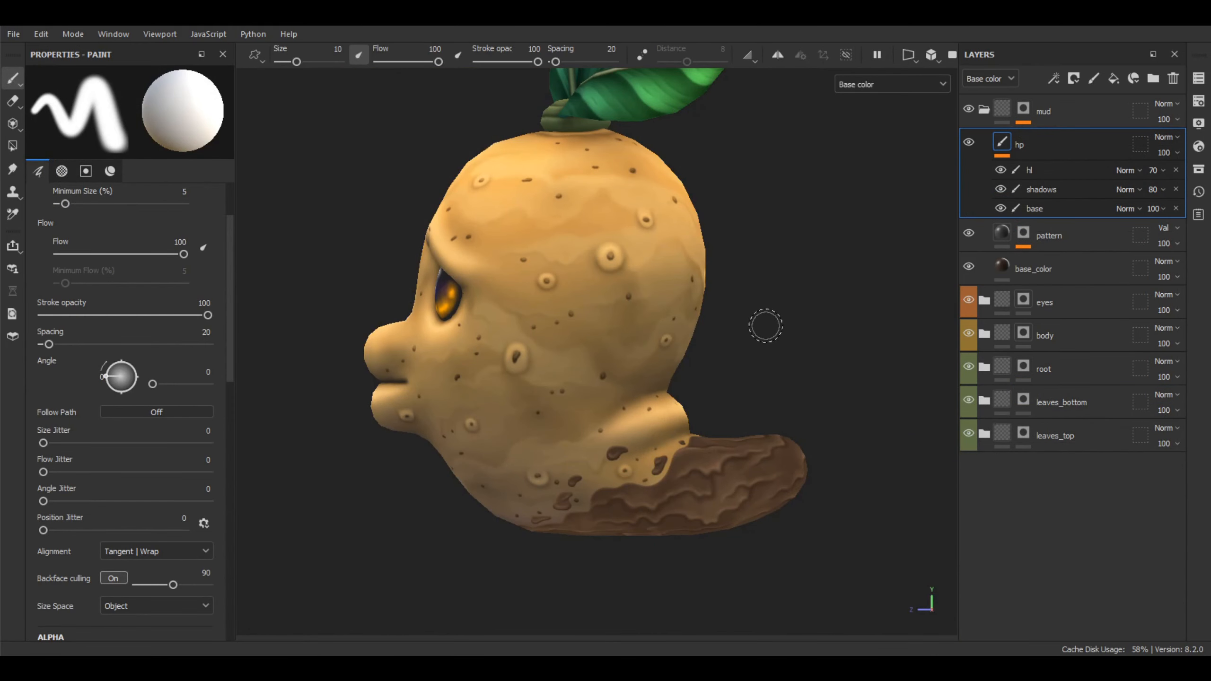
- Create a folder named pp above the hp layer inside the mud folder and set its blending mode to Passthrough
mouse_move(766, 326)
alt+mouse_down()
mouse_move(722, 335)
mouse_move(781, 348)
alt+mouse_up()
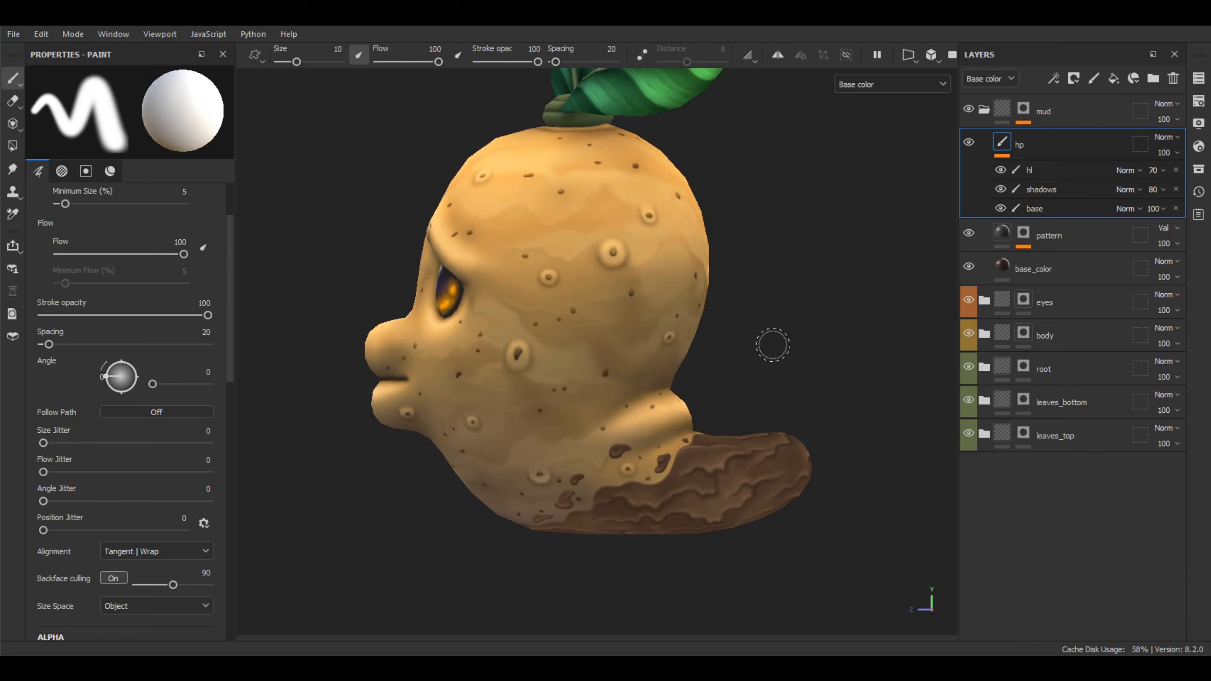
click(1153, 78)
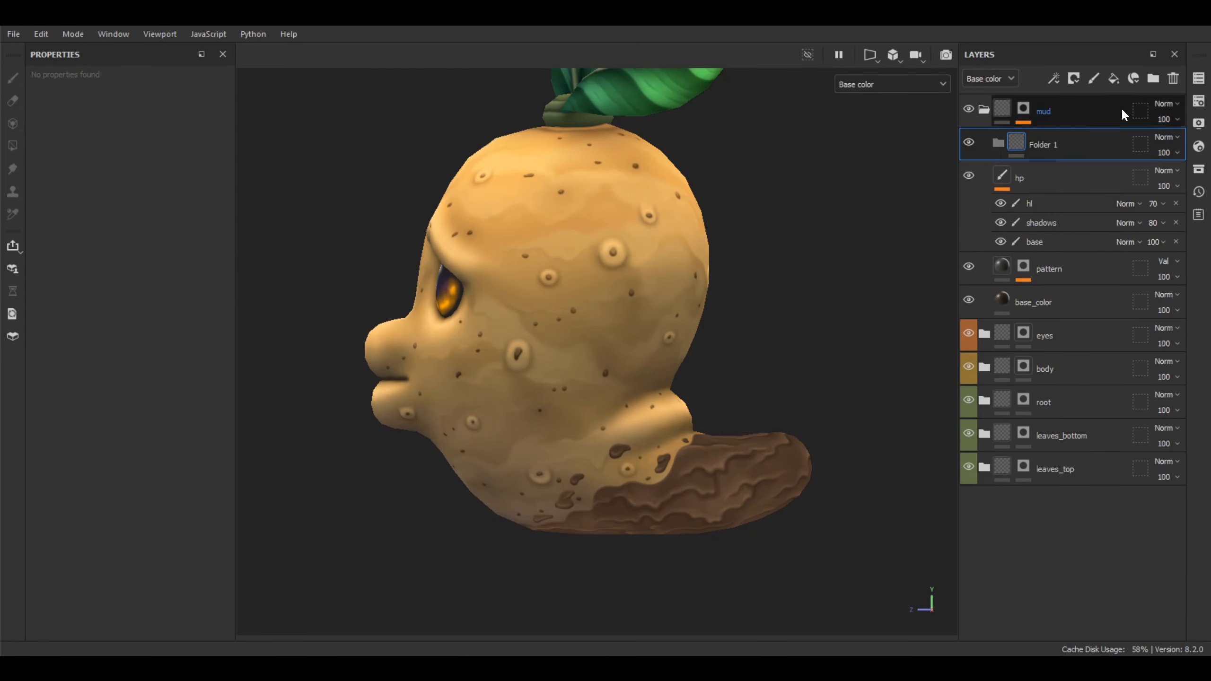
double_click(1056, 145)
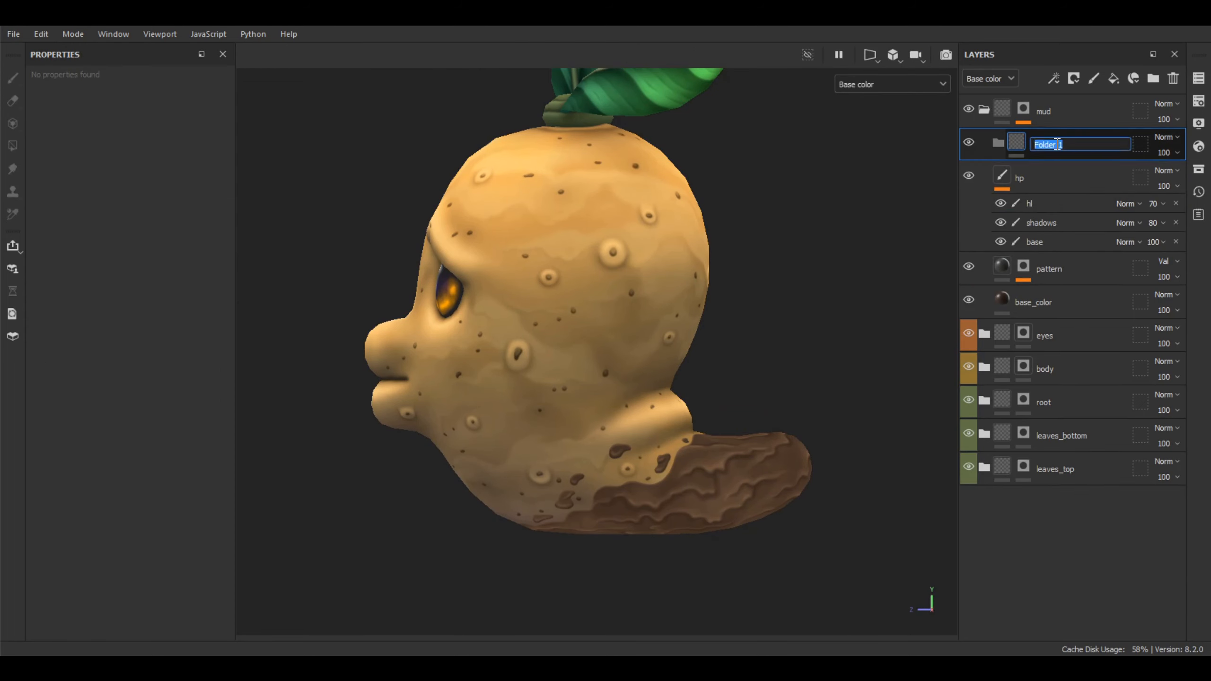
key(Return)
click(1163, 137)
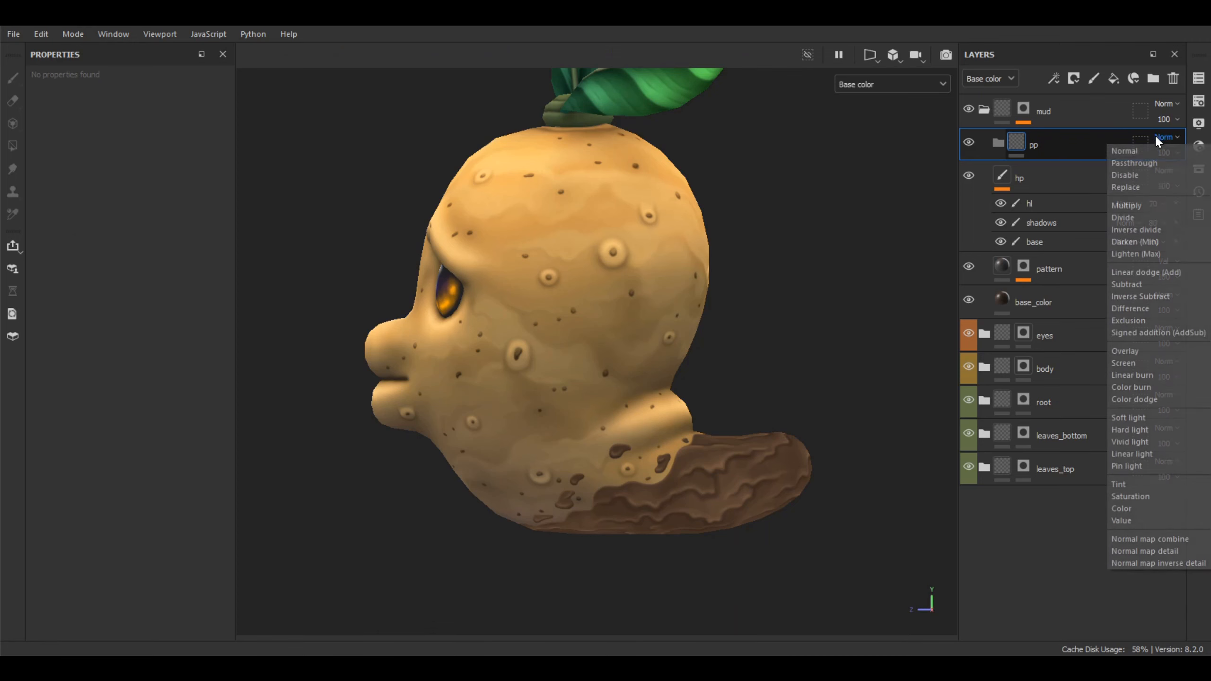
click(1141, 162)
- Add a fill layer named gr_bottom inside the mud folder's pp folder
click(1029, 172)
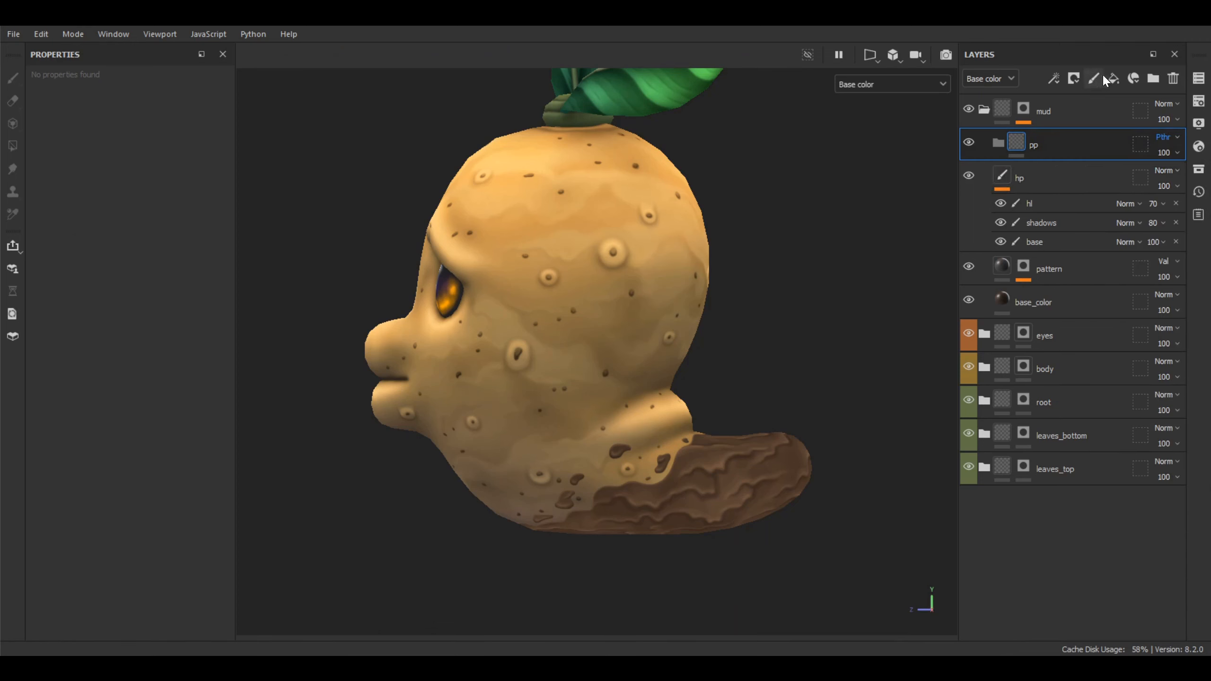
click(1112, 77)
double_click(1045, 176)
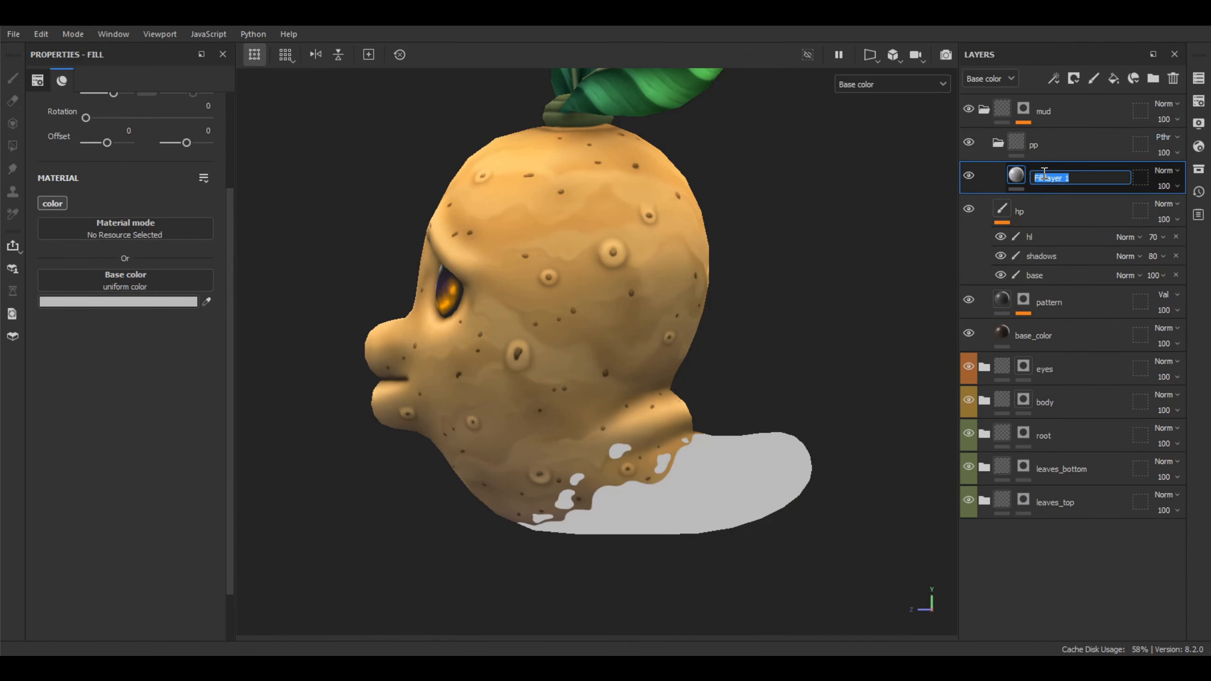
text(gr_bottom)
key(Return)
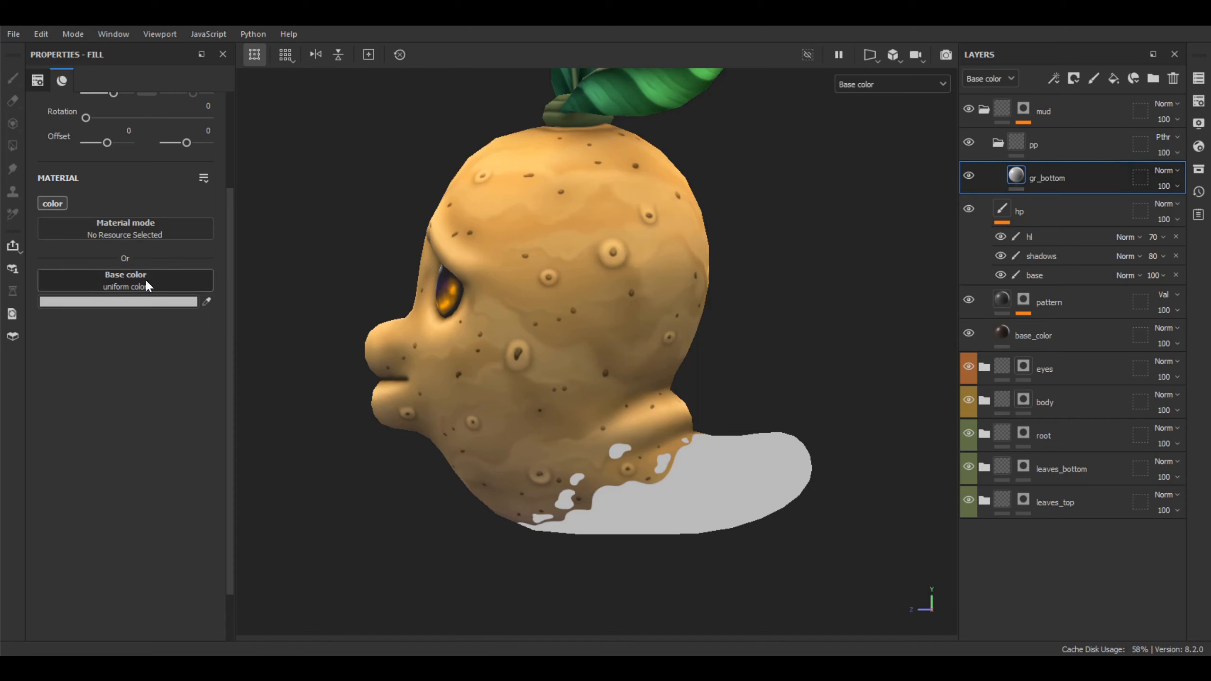
- Set the gr_bottom layer's base color to a saturated blue and hide it with a black mask
click(146, 301)
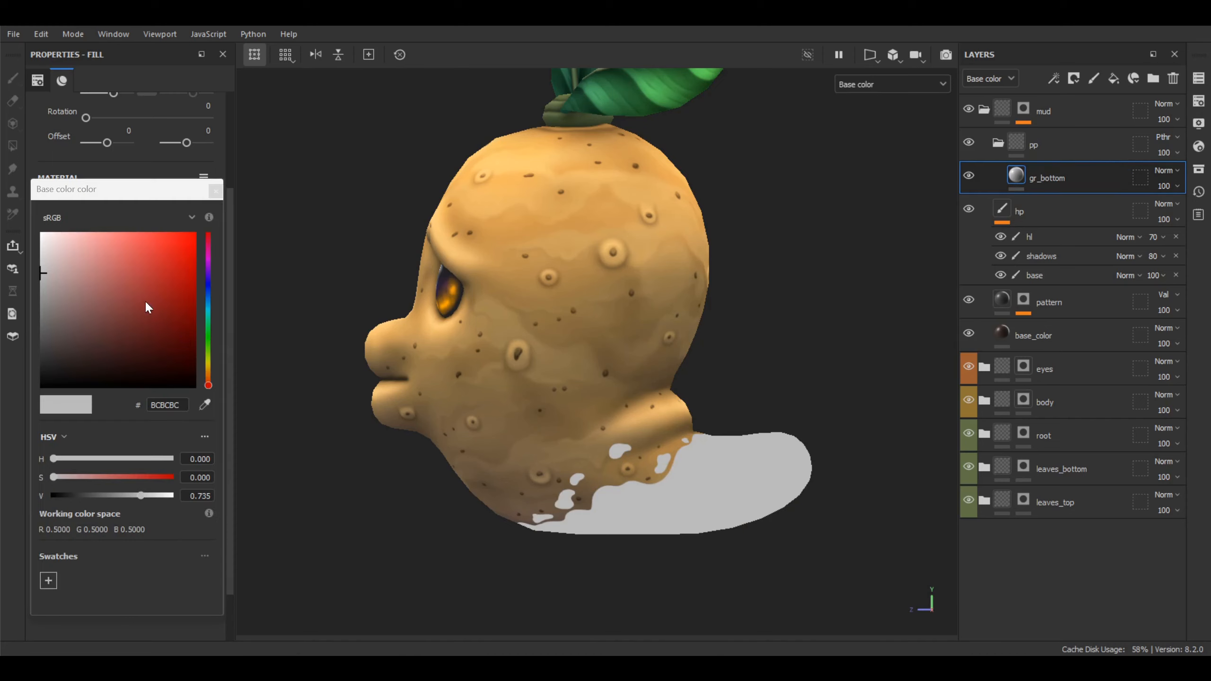
click(208, 287)
drag(193, 236, 205, 223)
click(216, 190)
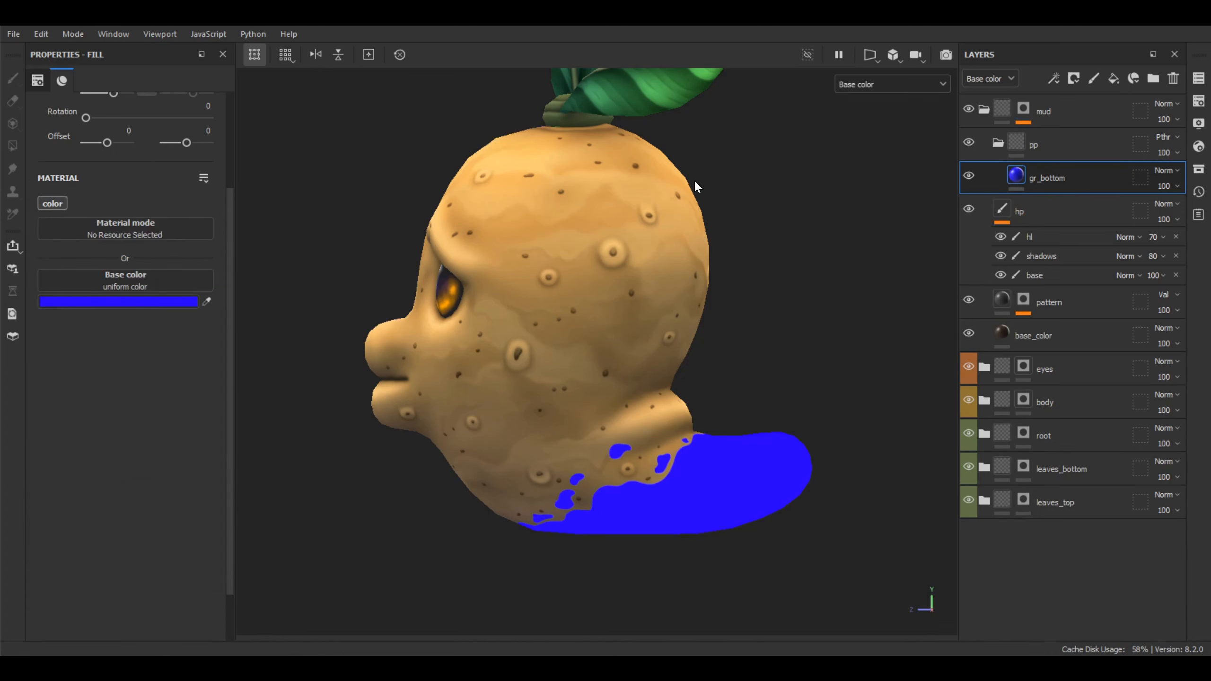
right_click(998, 175)
click(1038, 183)
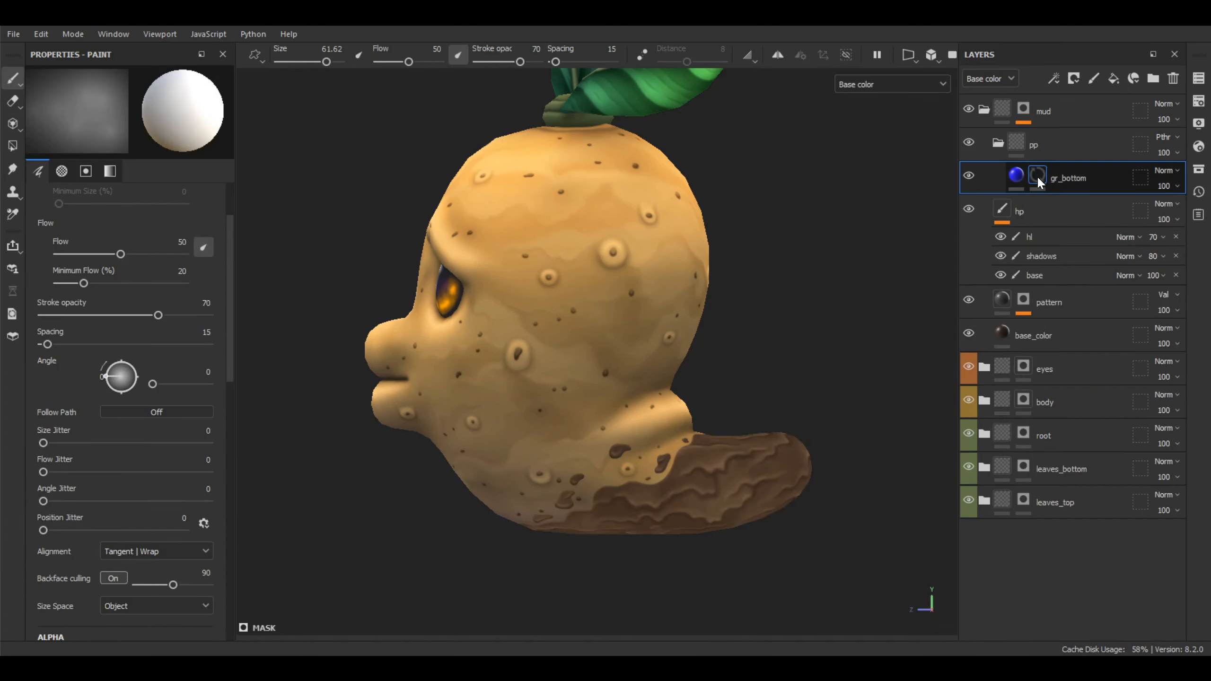
- Add a fill effect to the gr_bottom layer's mask and assign the Gradient Linear 1 texture to it
right_click(1038, 184)
click(1073, 496)
click(127, 208)
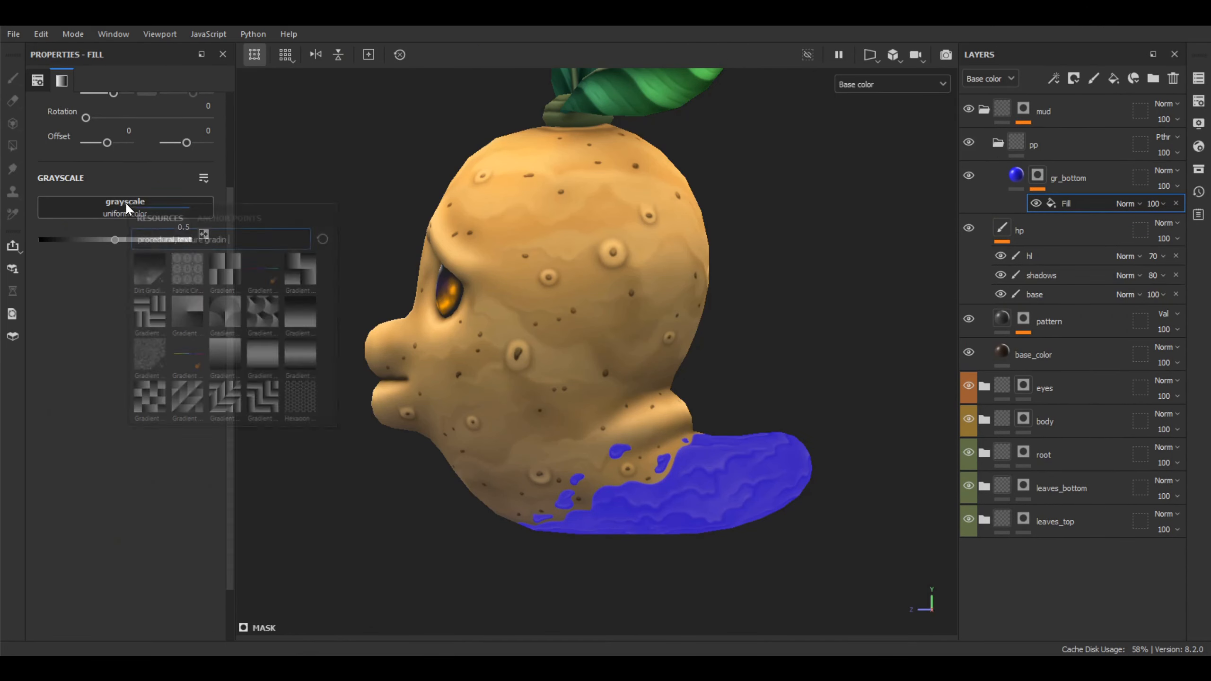
click(225, 356)
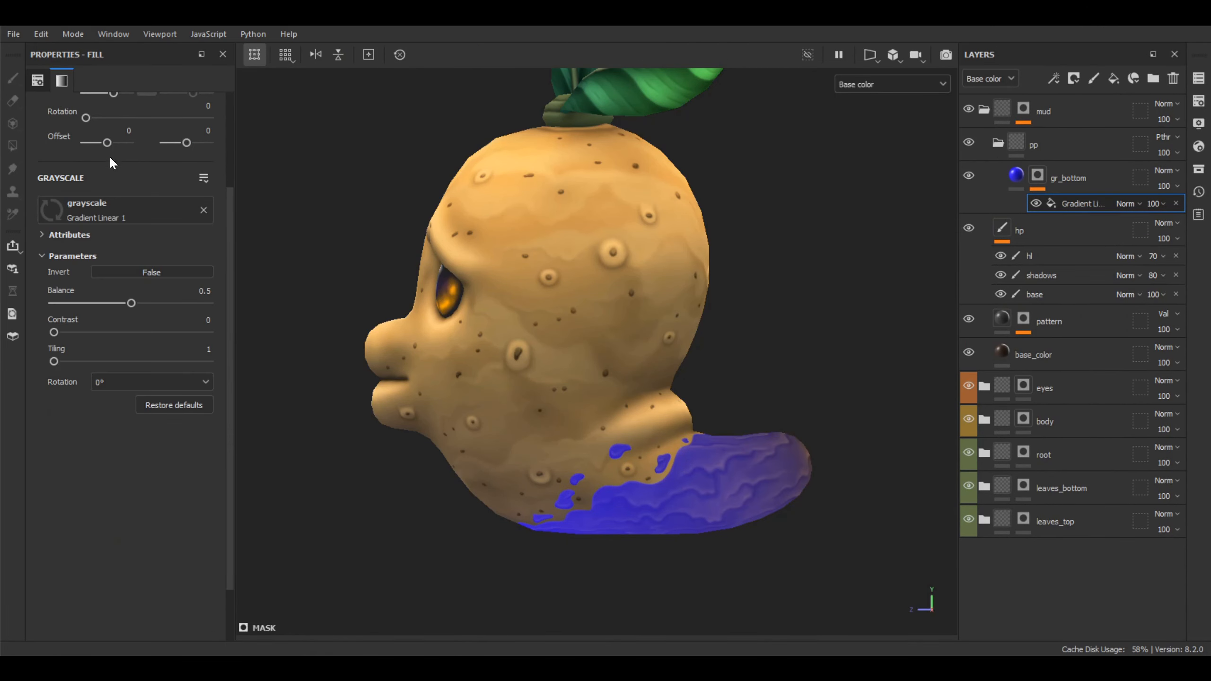
- Set the gr_bottom mask gradient to Planar projection in side view and move the projection down to the mud base
alt+drag(706, 382, 731, 372)
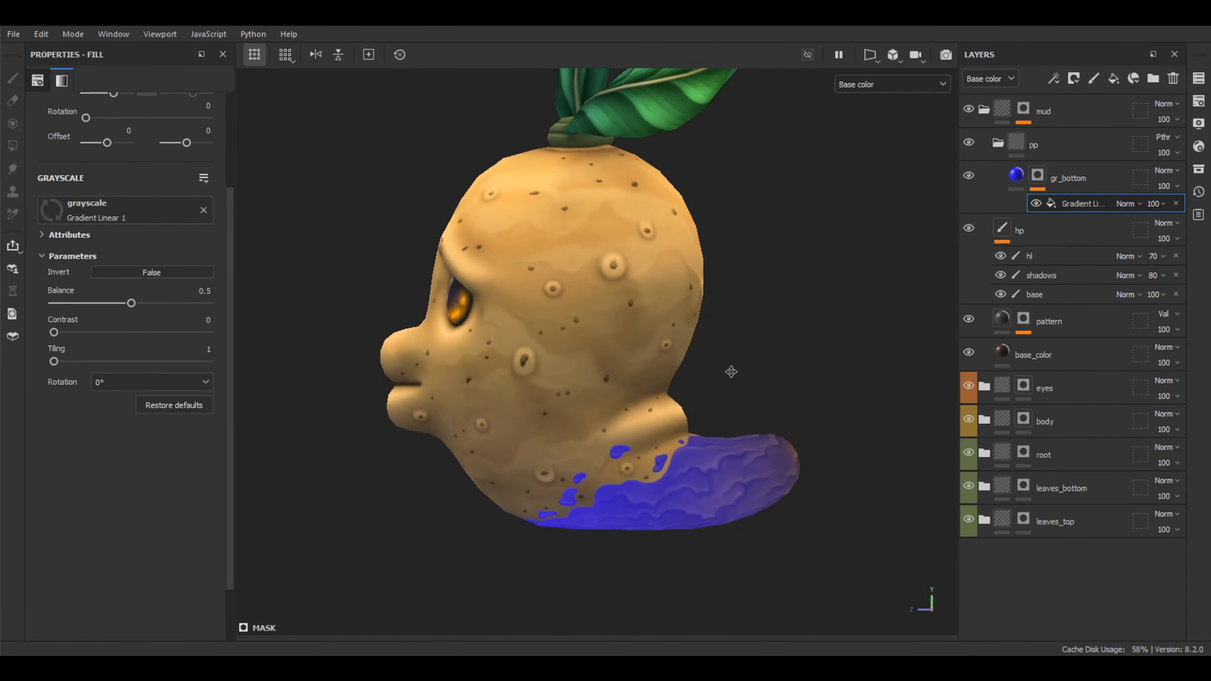
scroll(127, 191, up, 3)
click(132, 130)
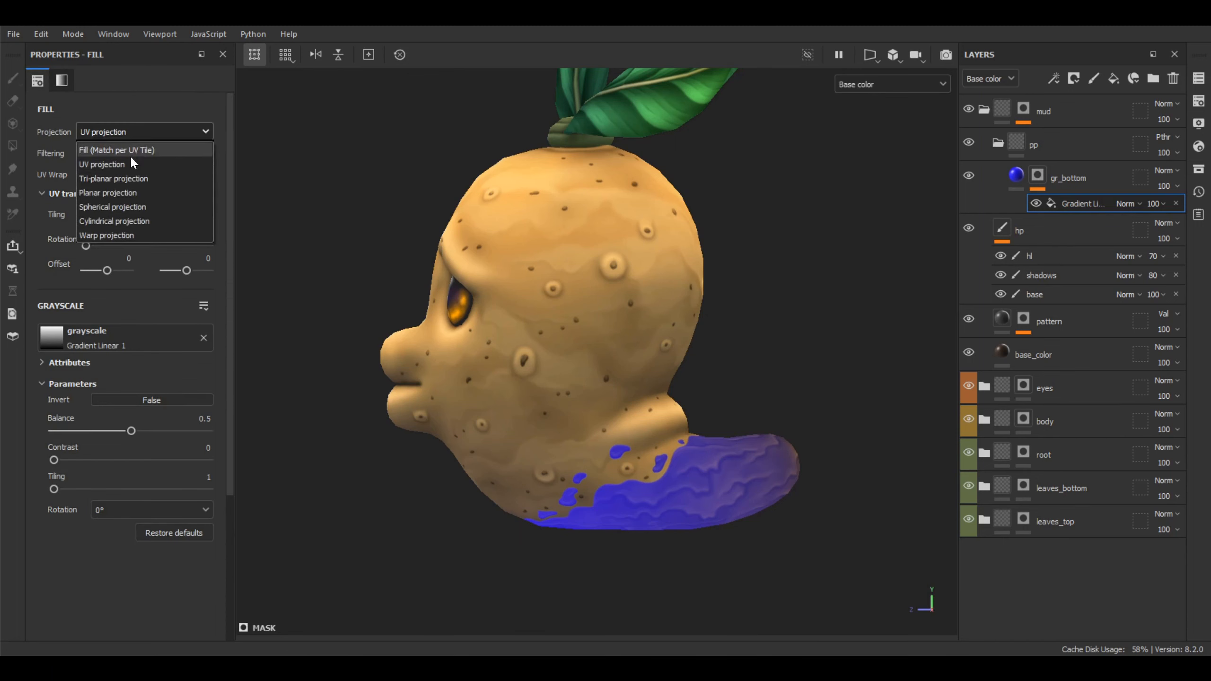
click(148, 191)
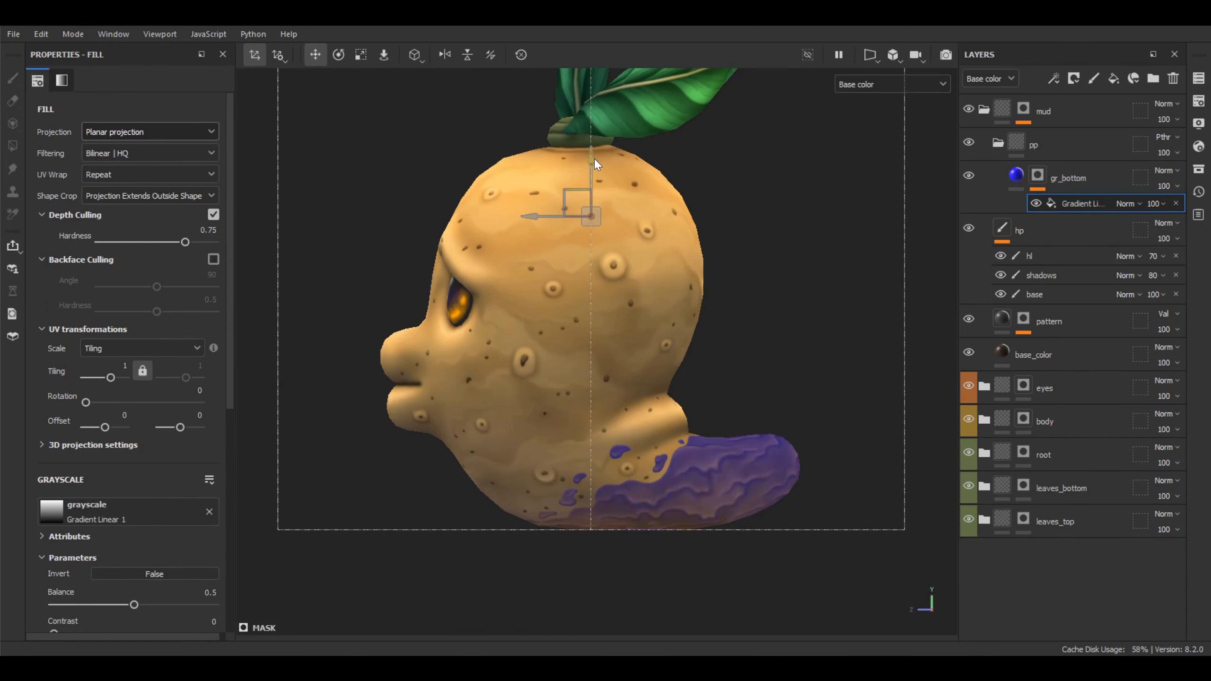
drag(594, 159, 614, 452)
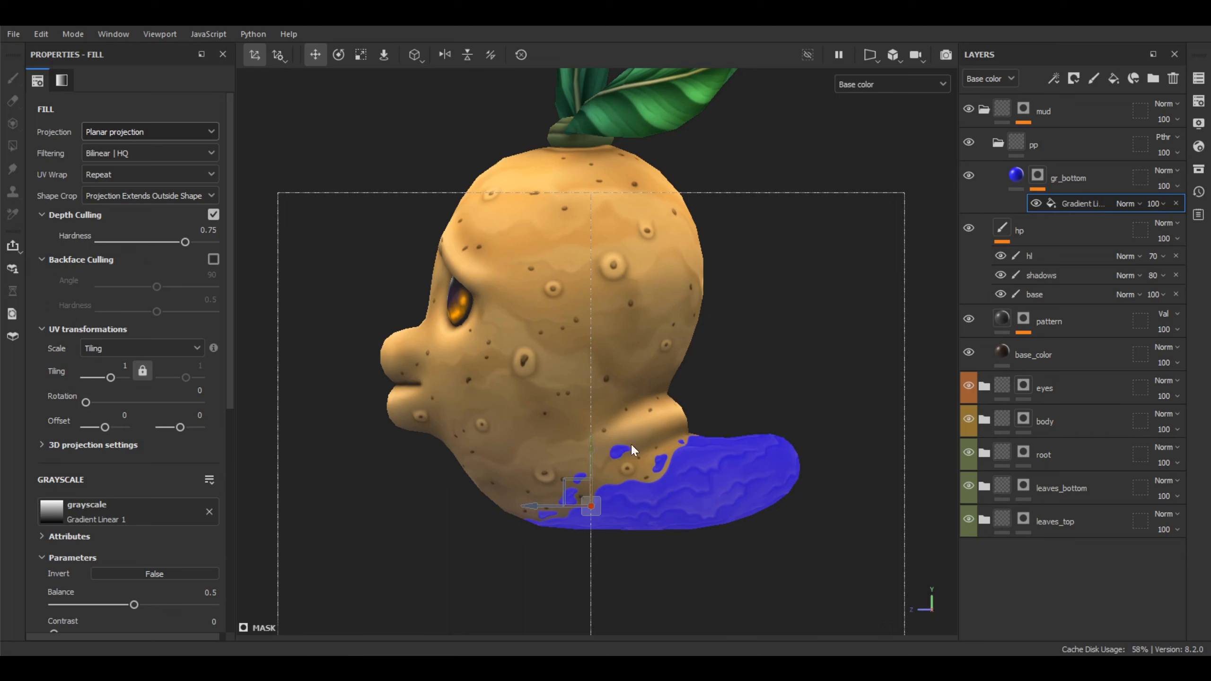
- Invert the gr_bottom mask gradient, set its contrast to 0.8 and lower the projection to the character's underside
scroll(196, 406, down, 5)
drag(100, 380, 217, 378)
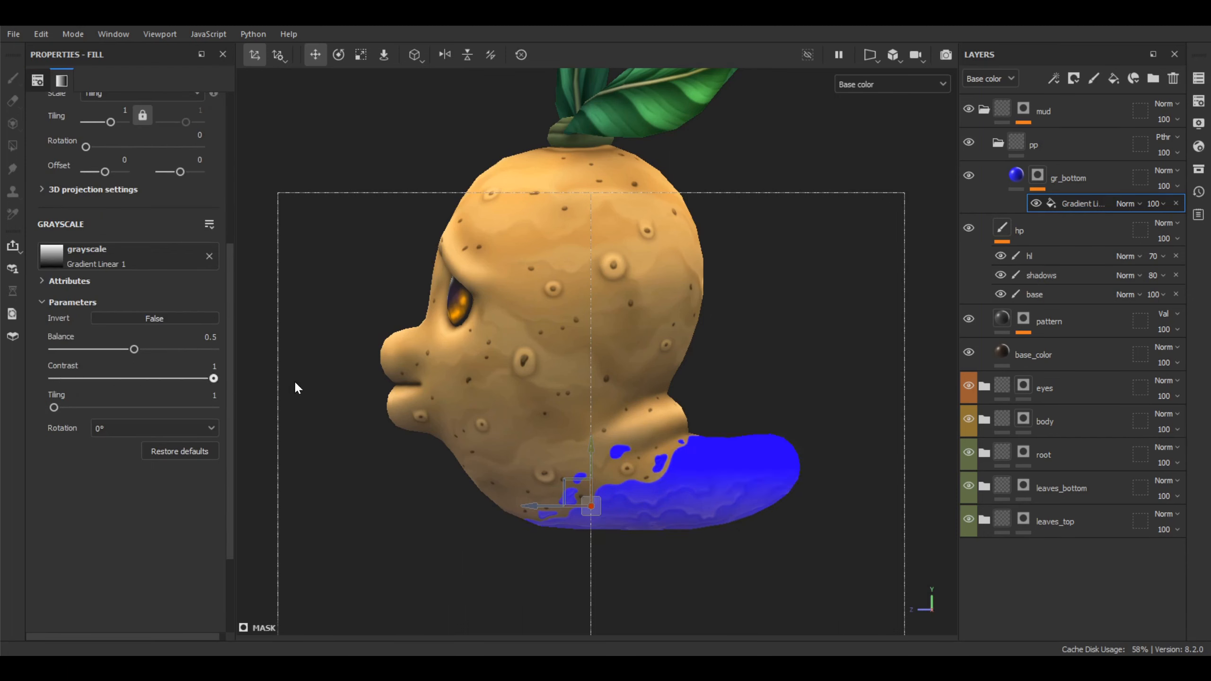
click(184, 319)
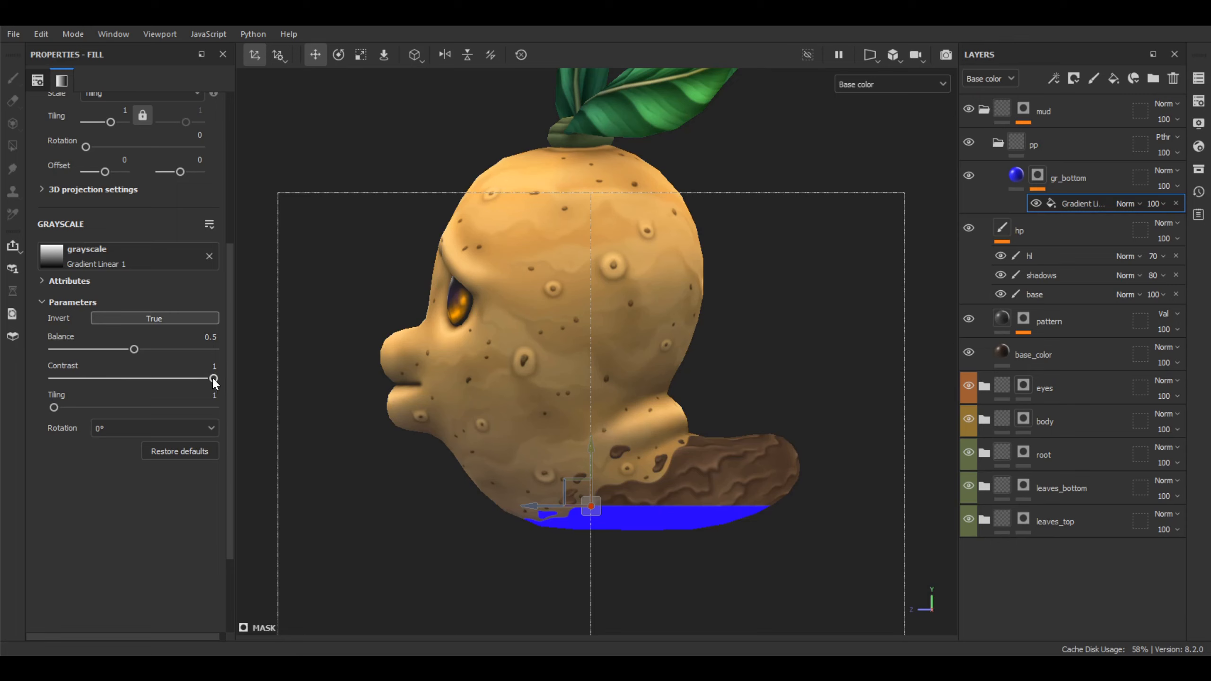
drag(213, 379, 200, 379)
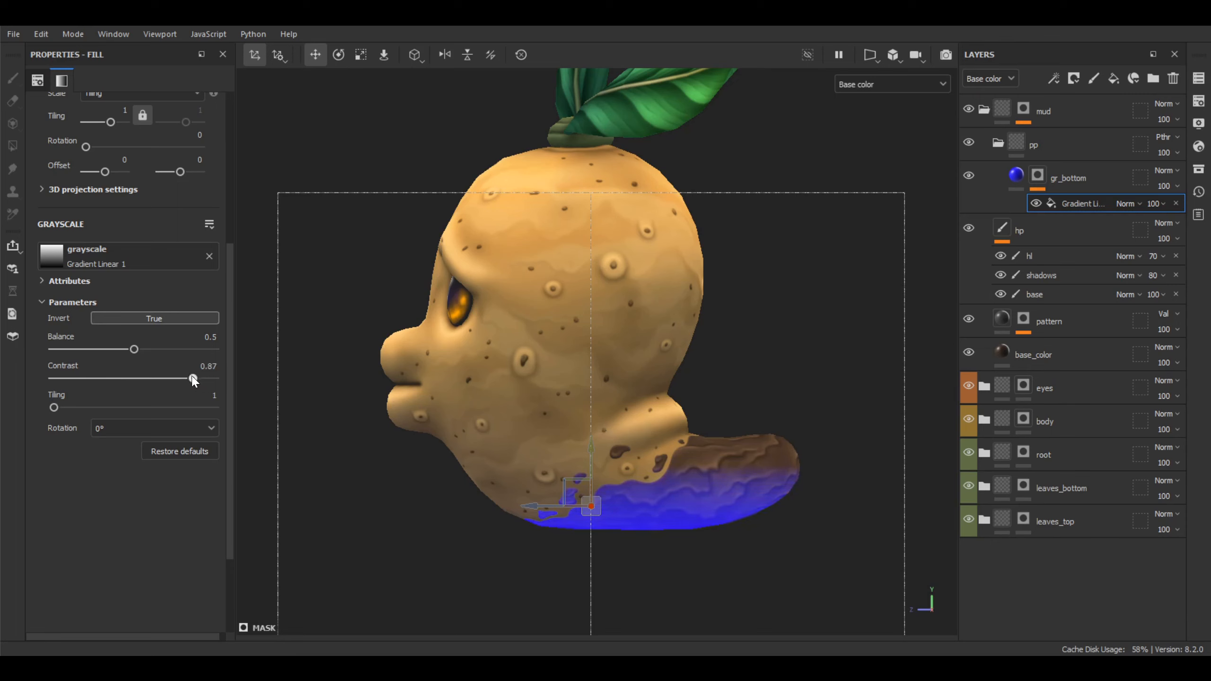
drag(590, 443, 585, 465)
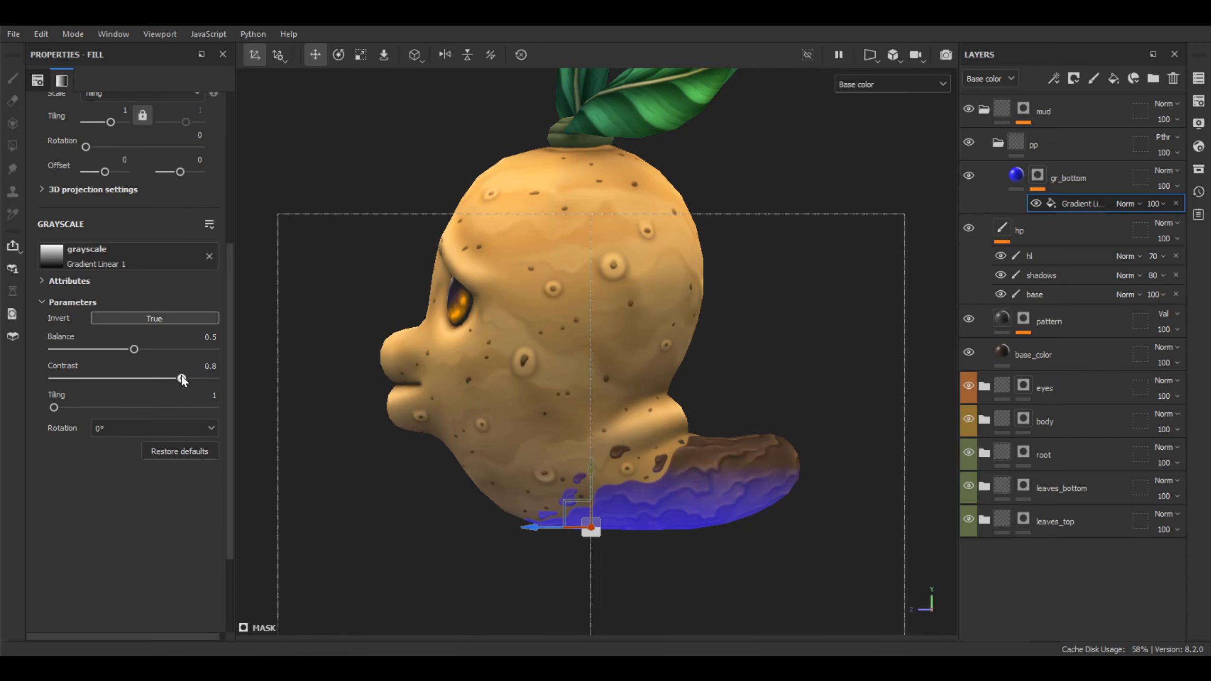
mouse_move(684, 453)
alt+mouse_down()
mouse_move(689, 341)
mouse_move(679, 448)
alt+mouse_up()
- Set the gr_bottom layer's blending mode to Overlay and opacity to 30, and check the tint from below
click(1167, 171)
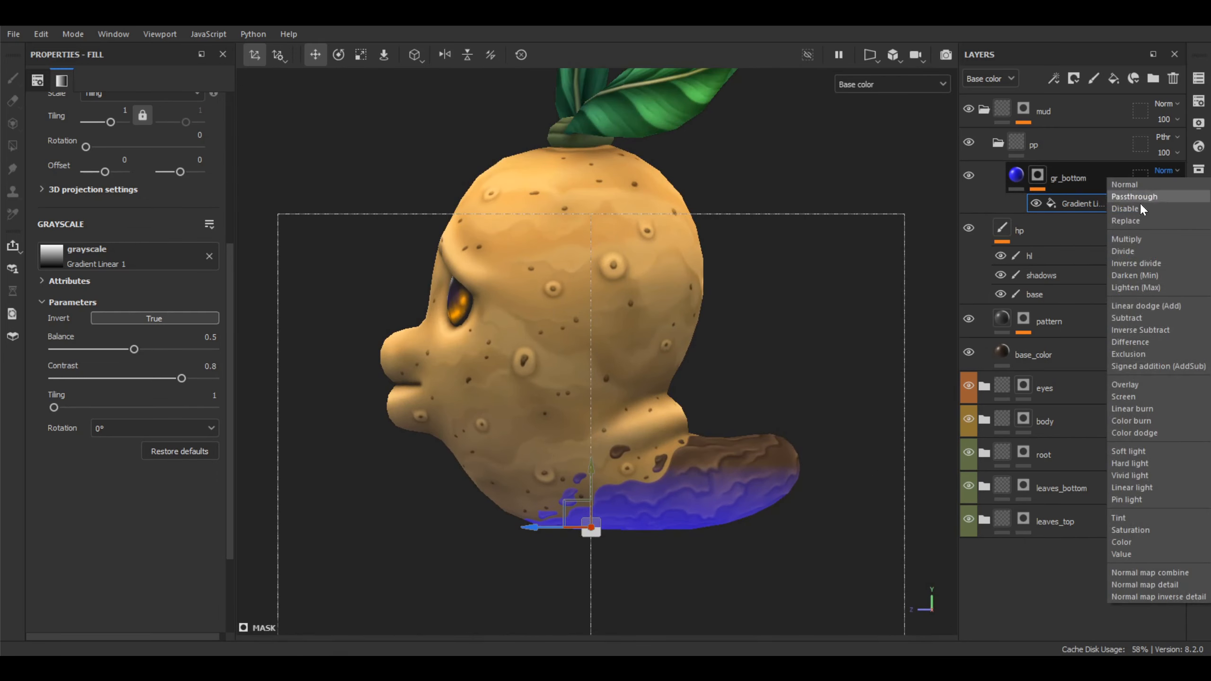
click(1144, 387)
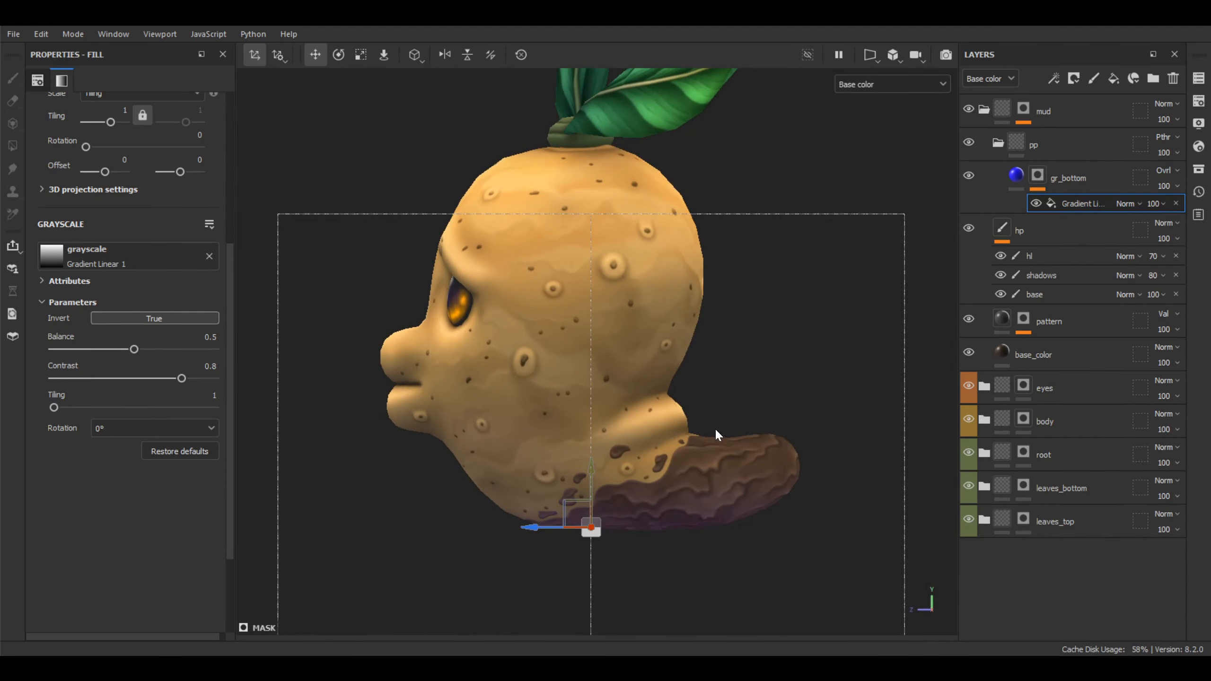
click(1166, 186)
drag(1205, 211, 1169, 217)
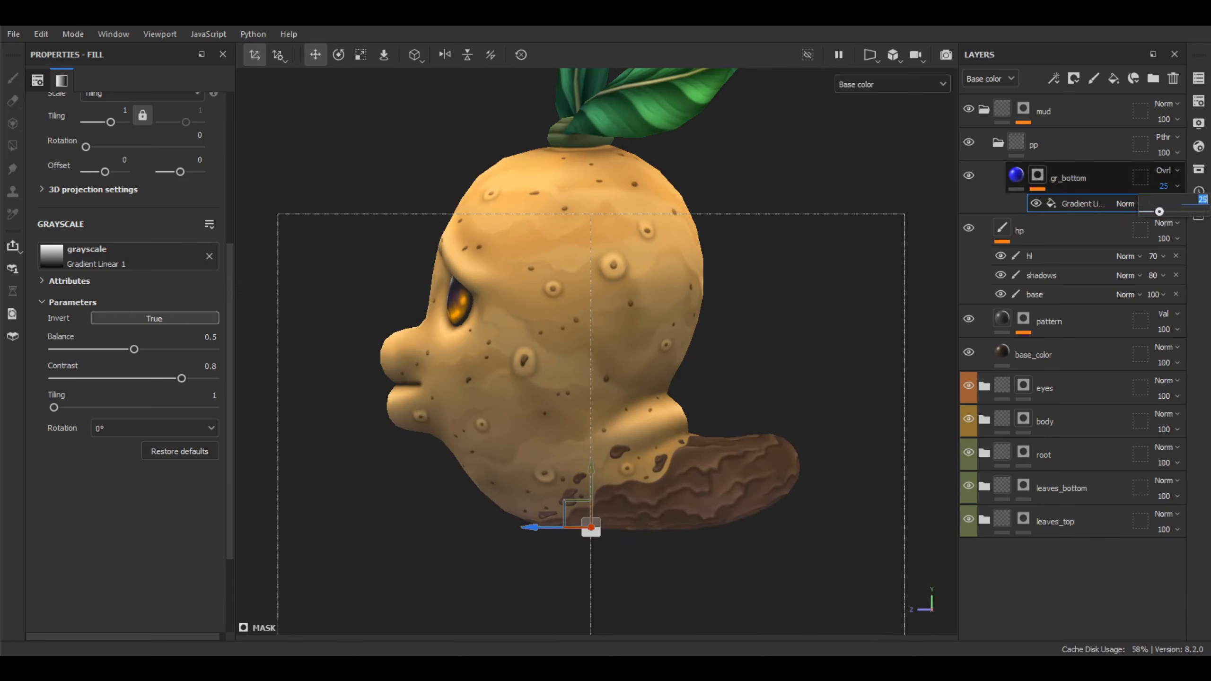
key(Return)
click(1016, 177)
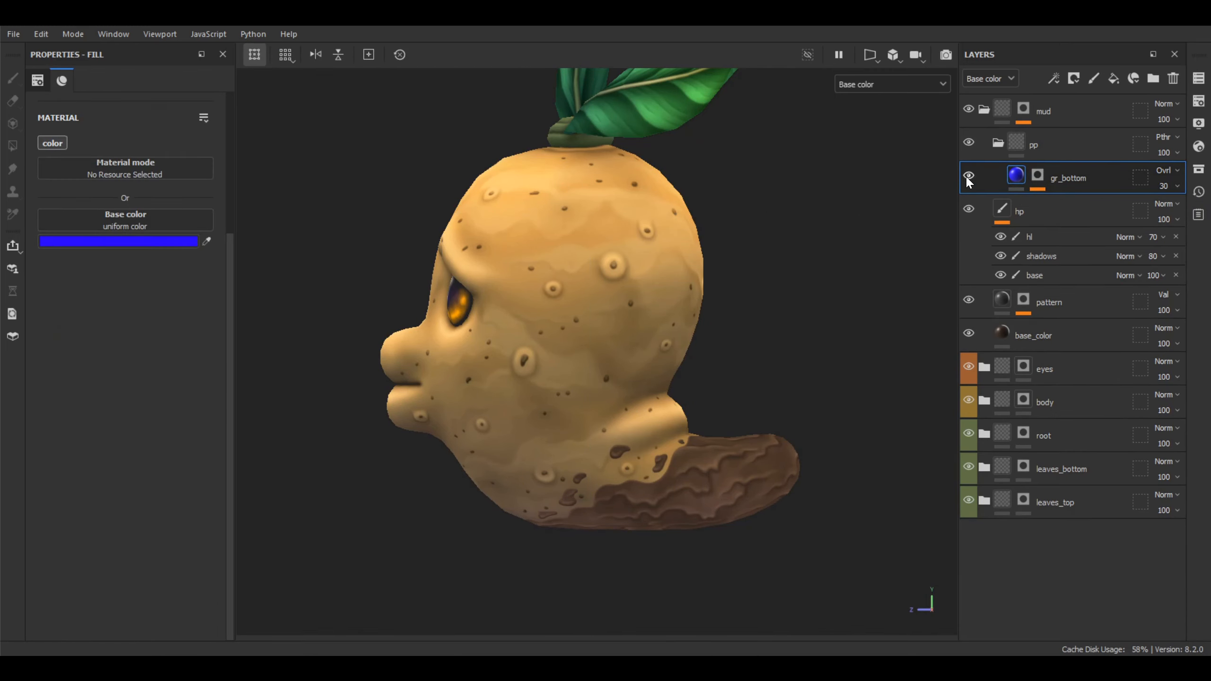
alt+drag(791, 279, 766, 219)
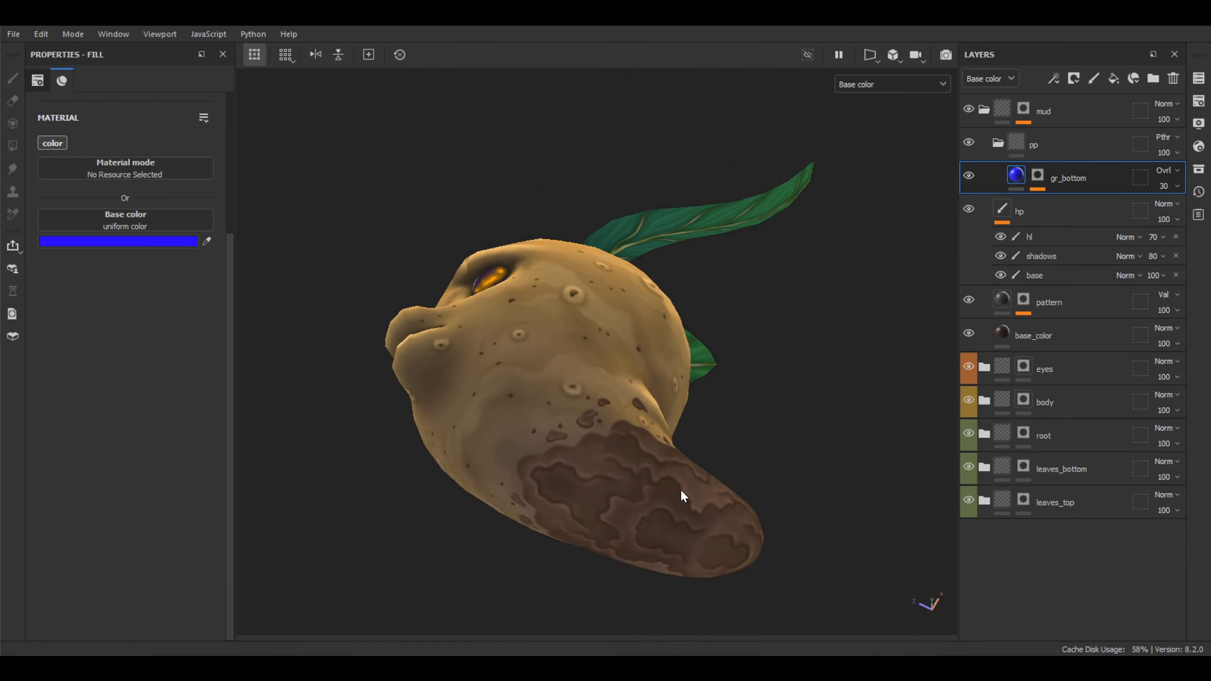
alt+drag(680, 489, 811, 441)
- Duplicate the gr_bottom layer and rename the copy gr_top
drag(1103, 181, 1209, 186)
double_click(1066, 176)
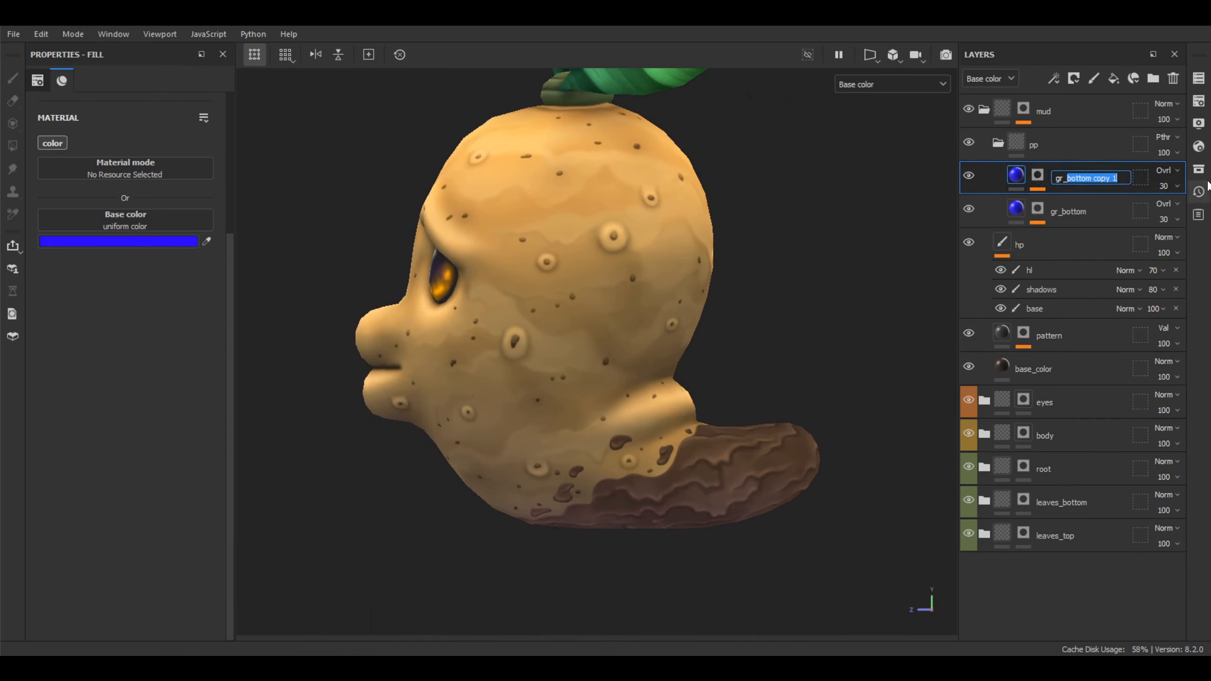
text(top)
key(Return)
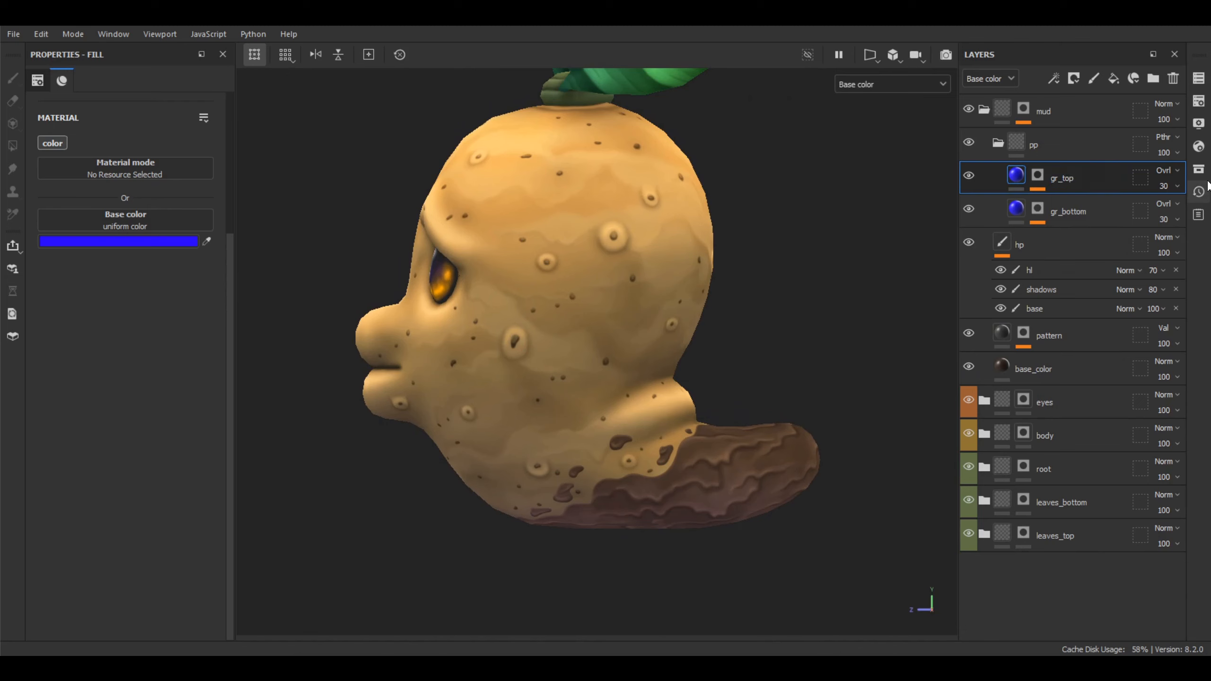
- Set the gr_top layer's base color to yellow-orange FFBD00 and raise its opacity to 100
click(101, 242)
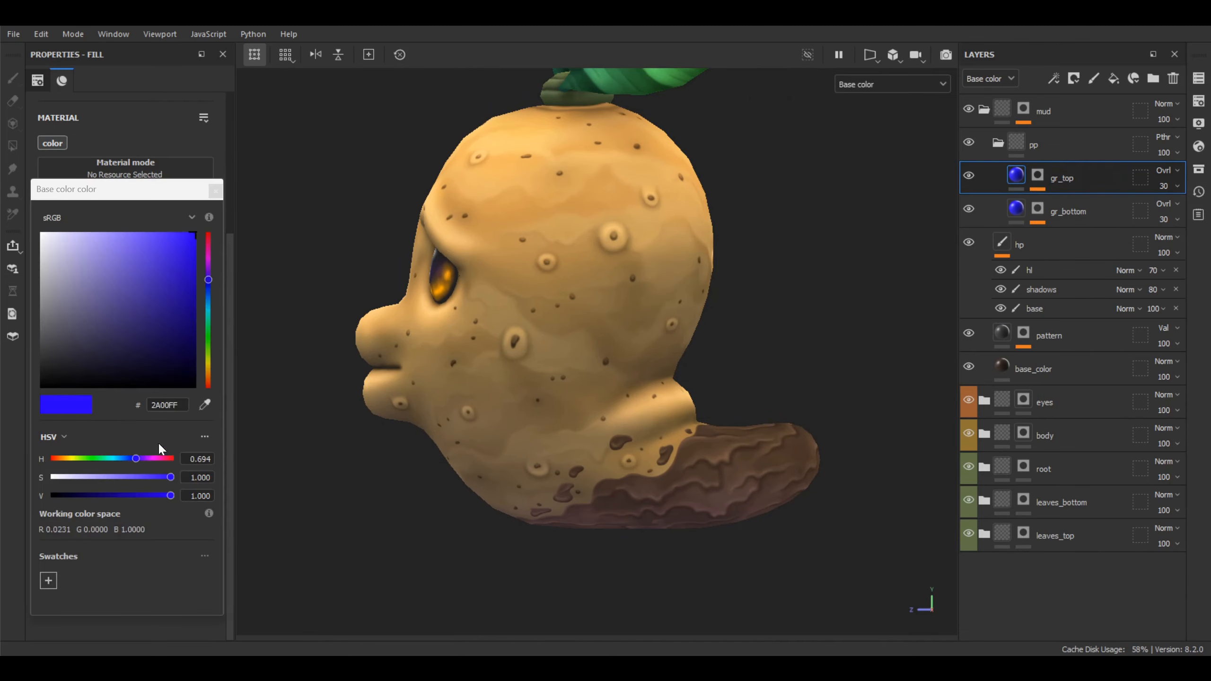
click(209, 370)
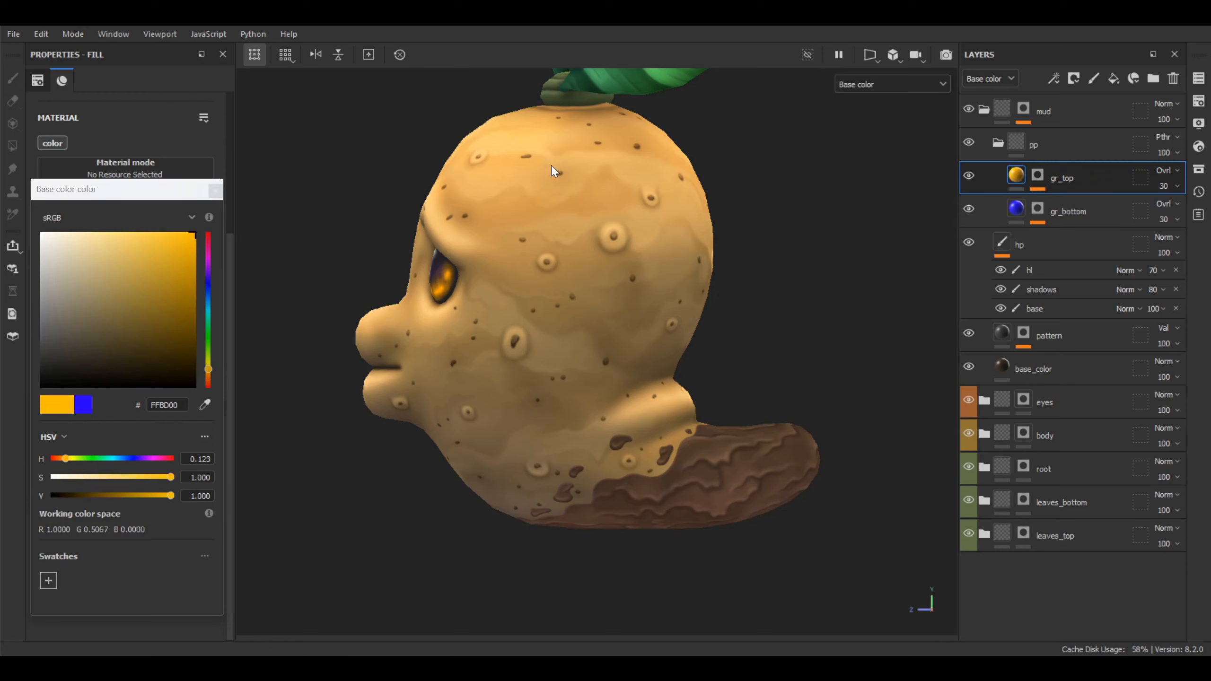
click(216, 191)
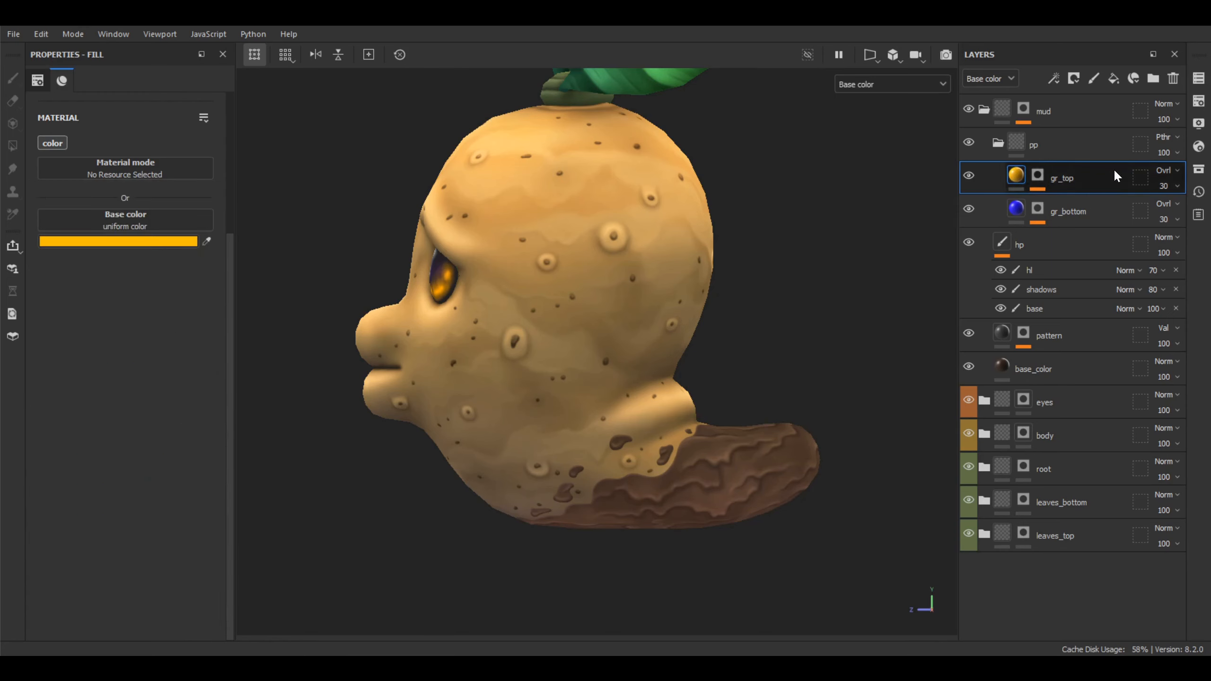
click(1166, 187)
drag(1164, 212, 1206, 213)
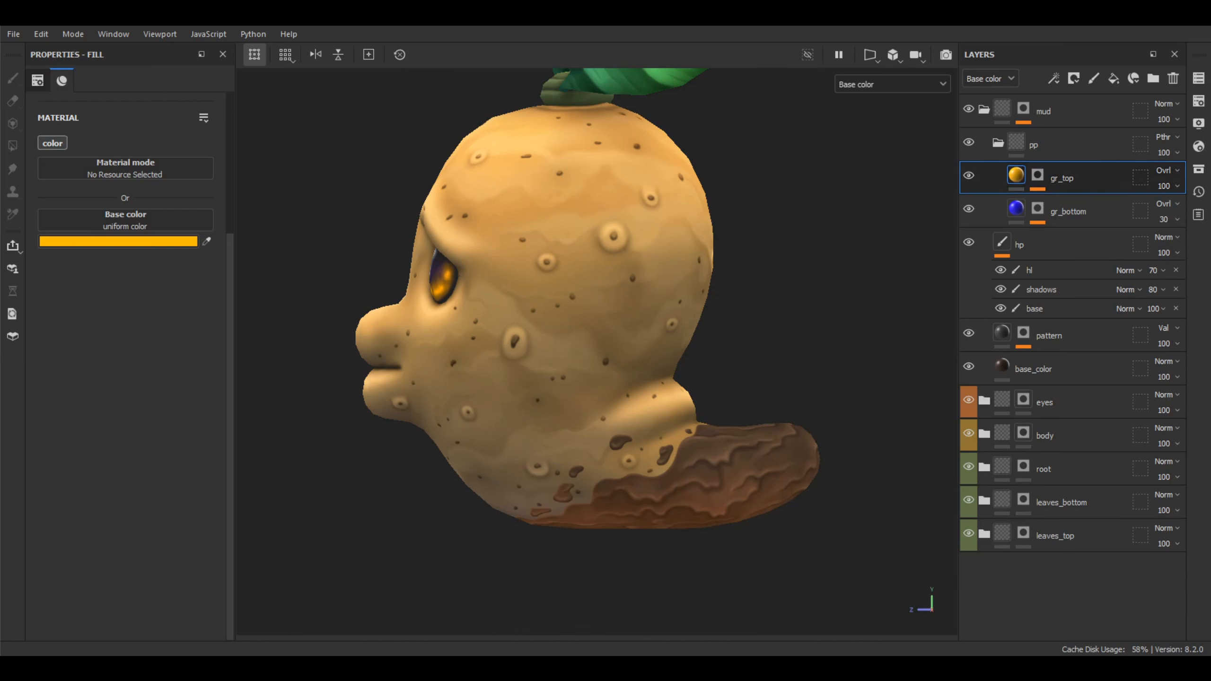
- Move the gr_top mask gradient up to the top of the mud, turn its inversion off and set contrast to 1
click(1039, 180)
click(1080, 204)
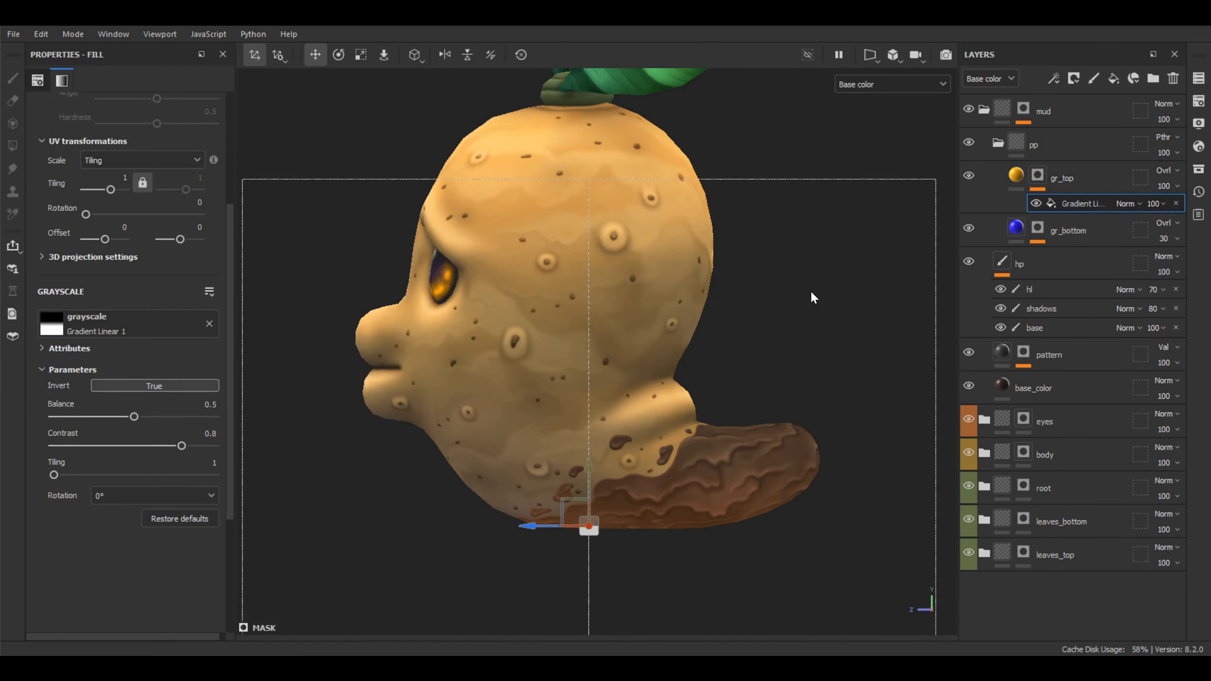
drag(564, 438, 565, 330)
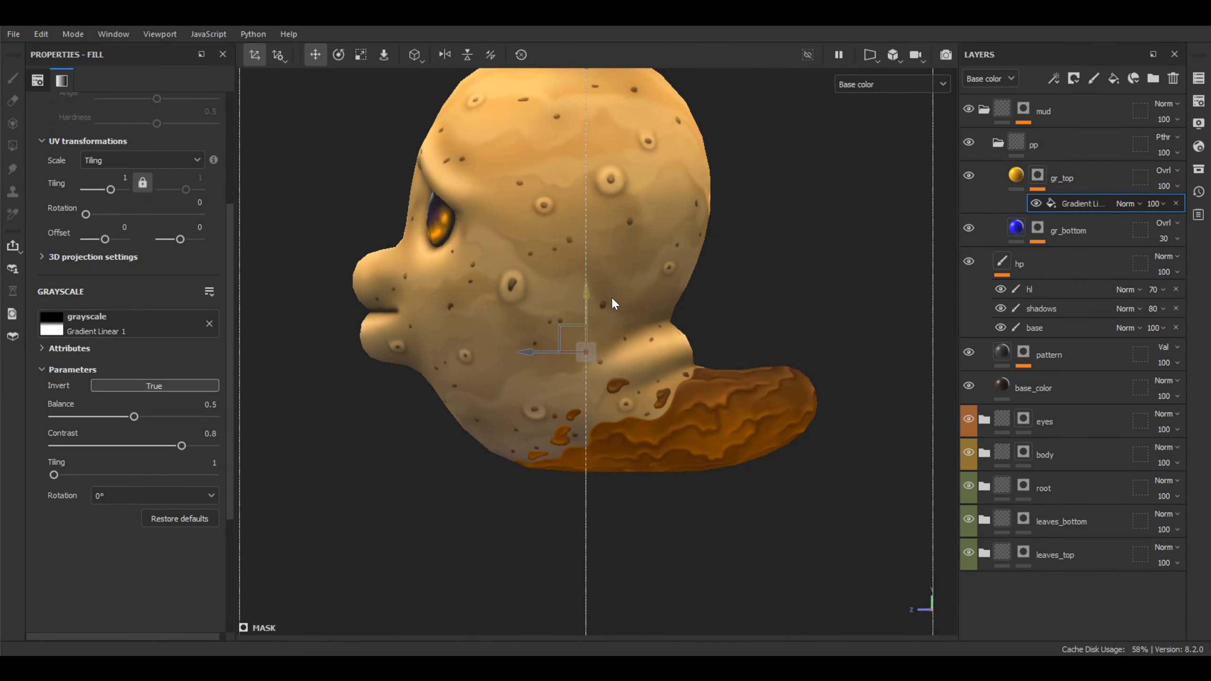
click(165, 387)
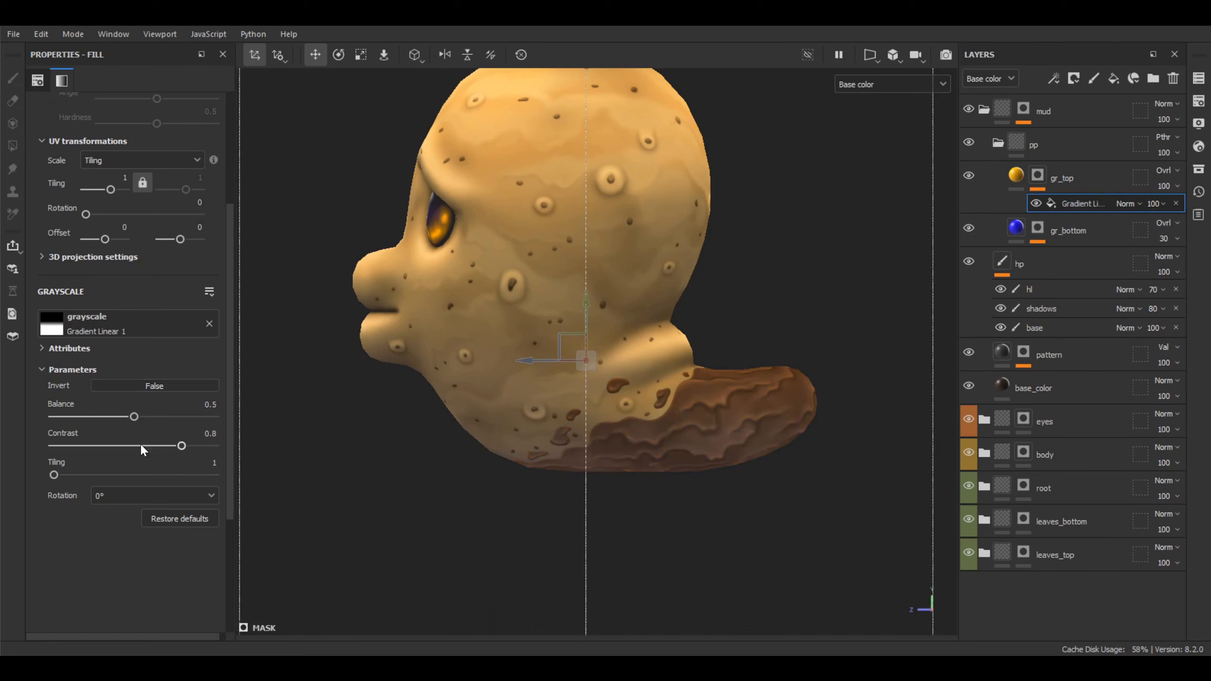
drag(182, 446, 360, 456)
- With the gr_top mask isolated, lower the gradient edge slightly and soften it with a contrast of 0.81
alt+click(1037, 175)
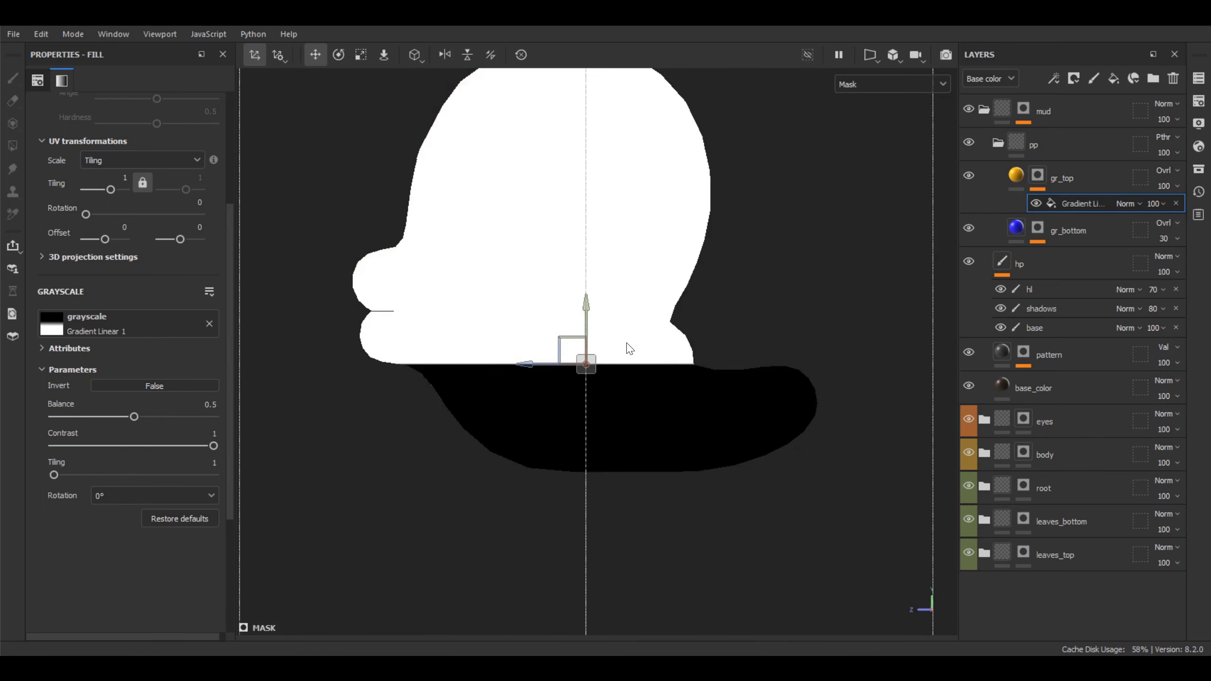
drag(589, 304, 589, 310)
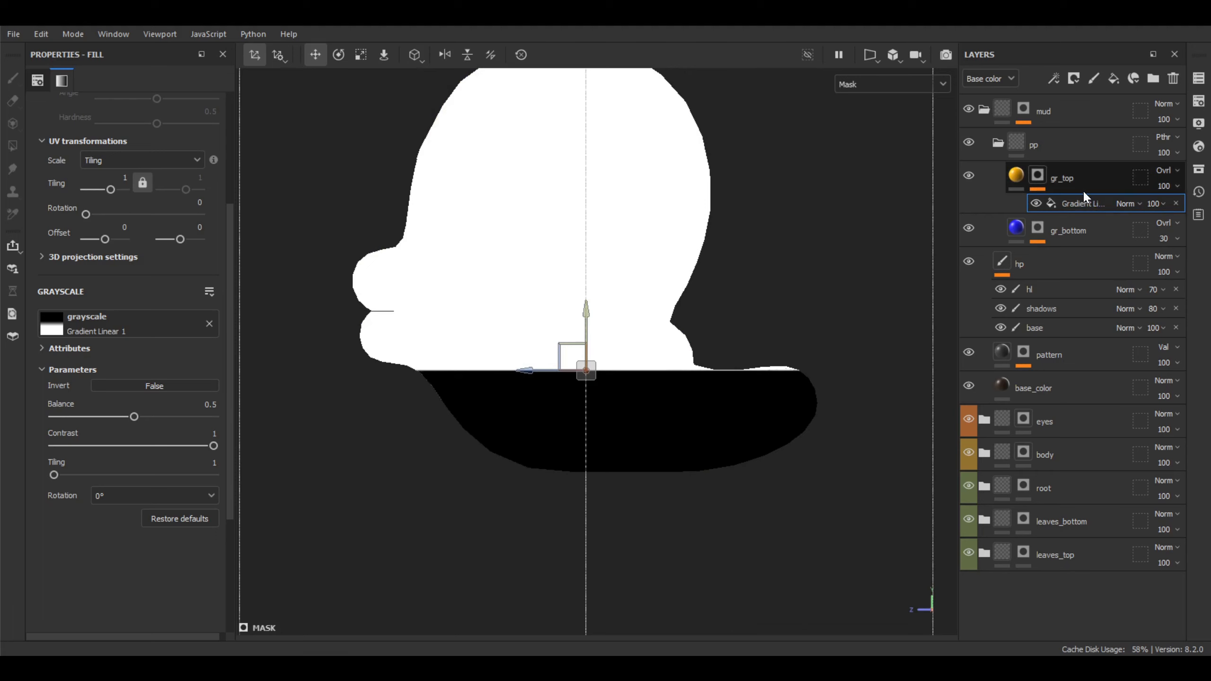
drag(214, 446, 185, 447)
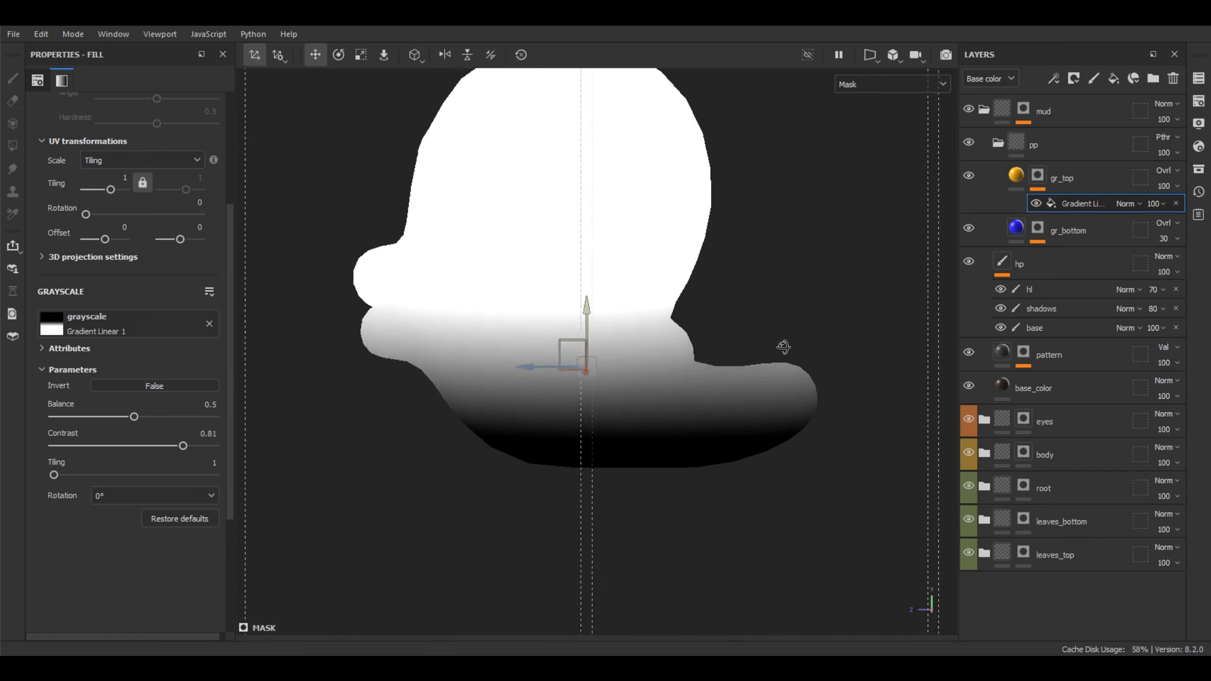
click(1028, 179)
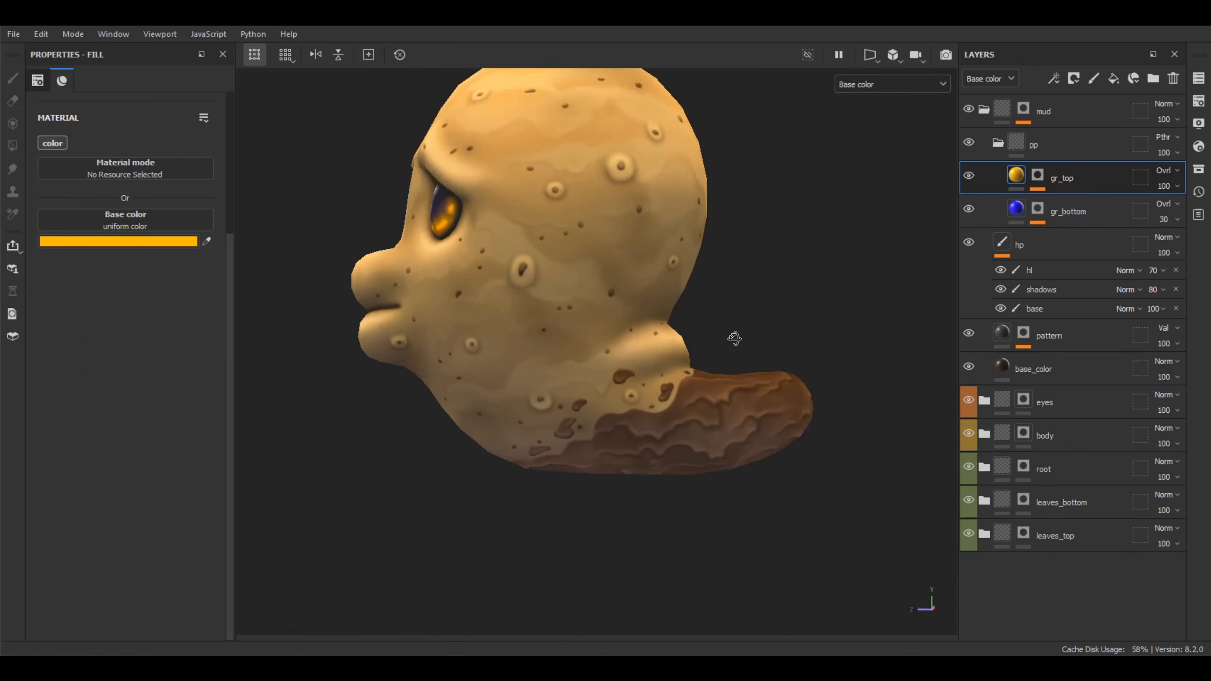
- Reduce the gr_top layer's opacity to 50 and check the mud's tint in the viewport
click(1168, 190)
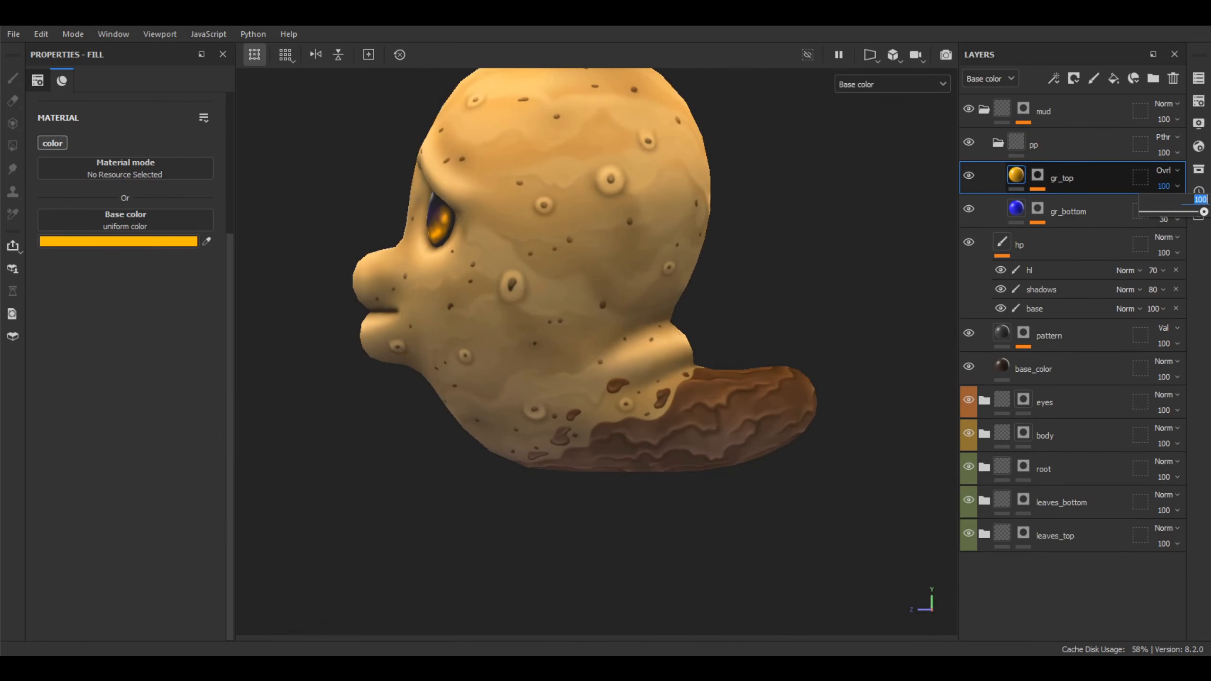
drag(1204, 211, 1174, 211)
alt+drag(763, 343, 814, 361)
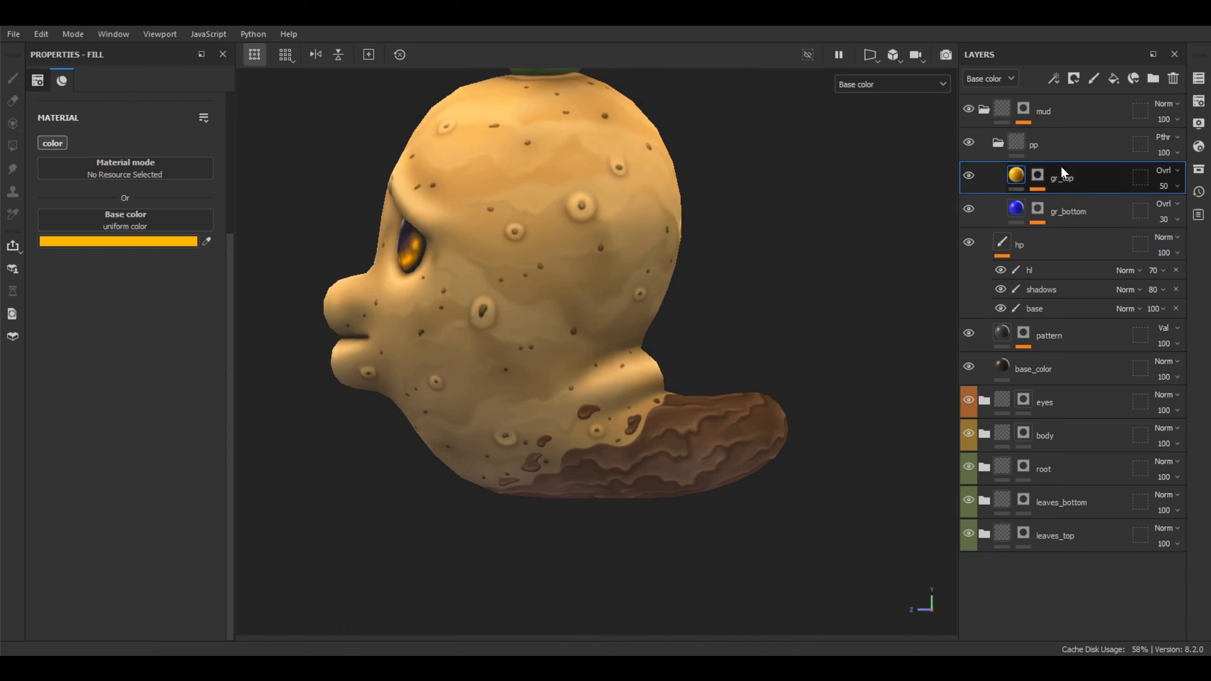
- Add a fill layer named tip_hl above gr_top inside the mud folder's pp folder
click(1113, 78)
double_click(1058, 176)
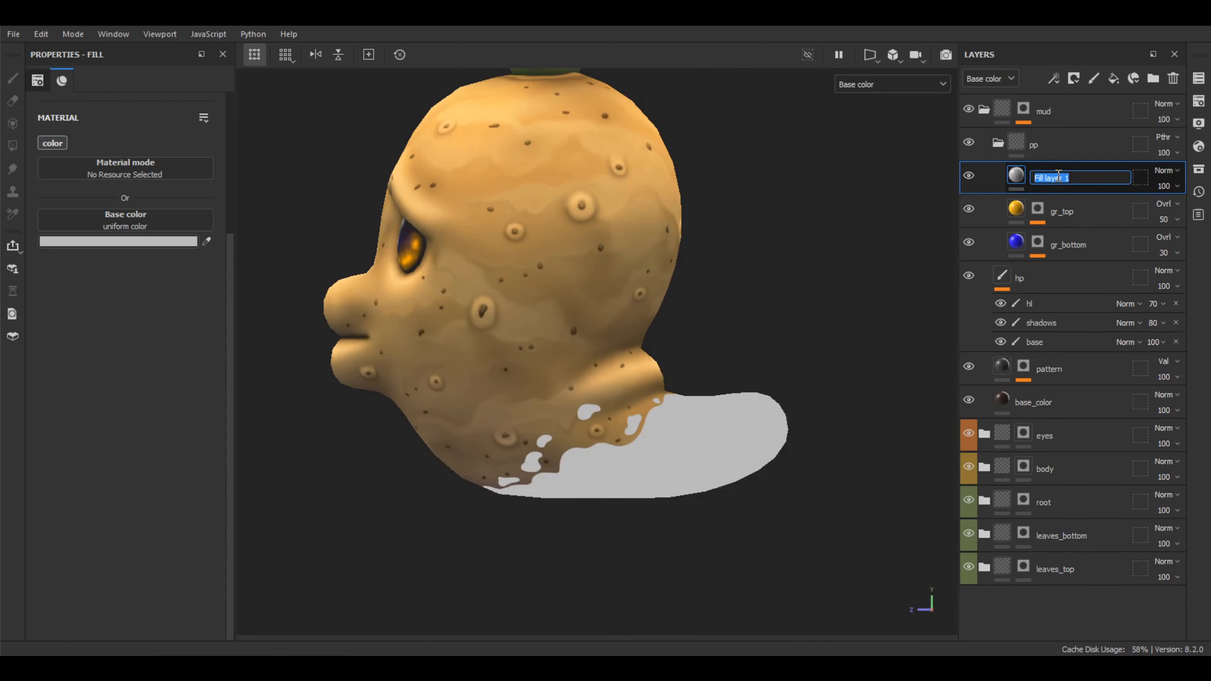
key(Return)
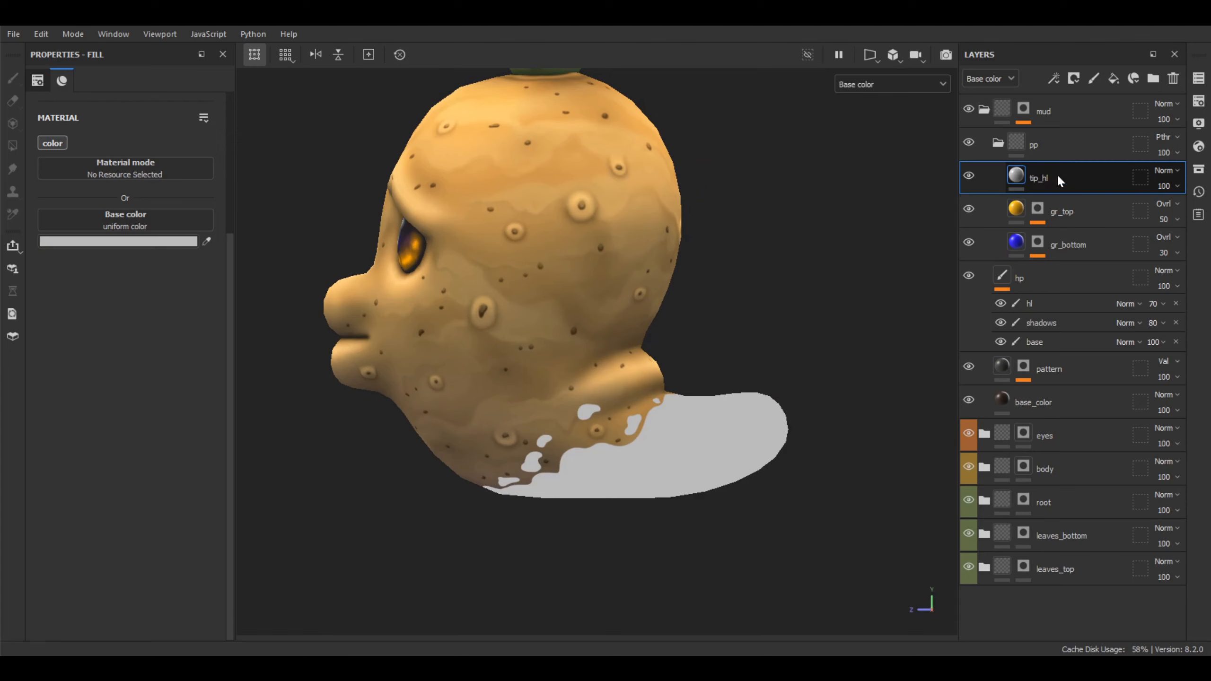
- Set the tip_hl layer's base color to white and hide the layer with a black mask
click(115, 242)
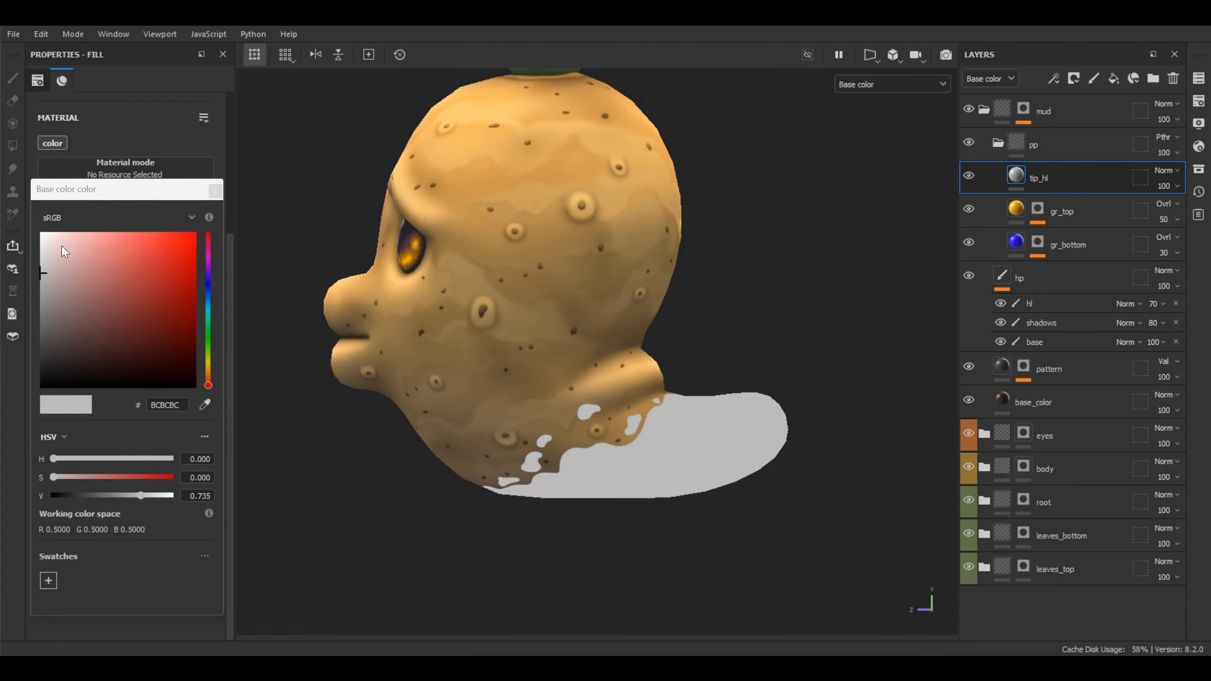
click(42, 234)
click(215, 190)
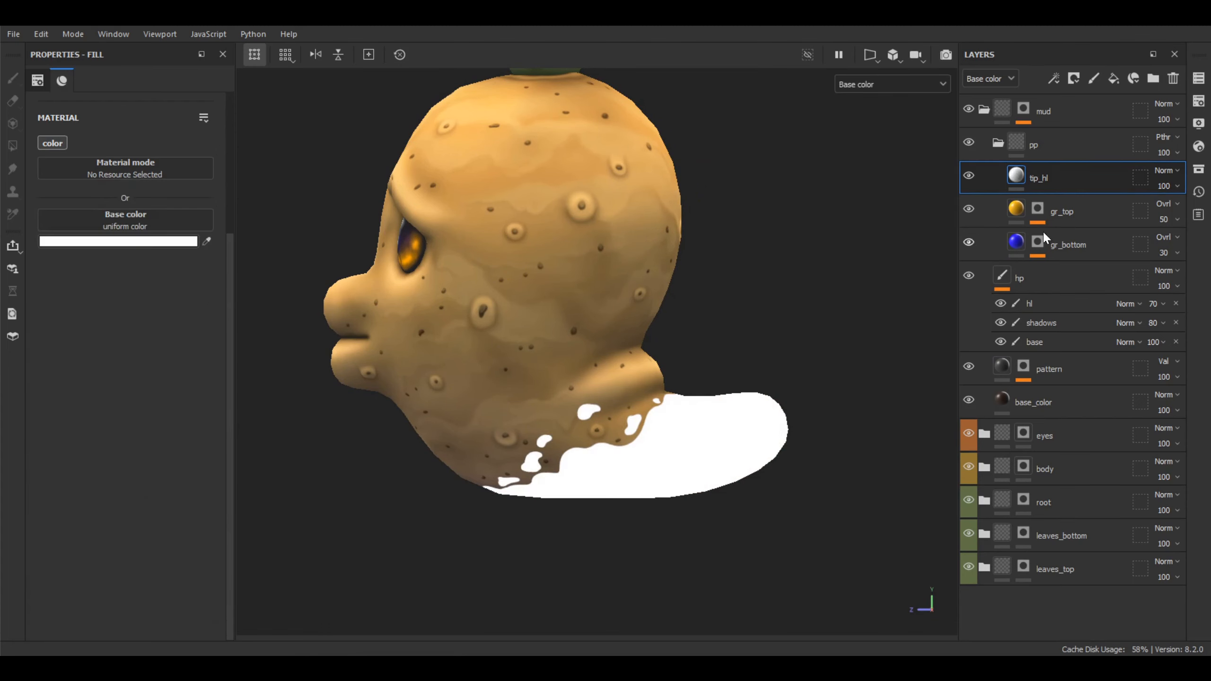
right_click(1014, 176)
click(1009, 194)
- Choose the HP_soft brush from the asset library for painting the tip_hl mask
click(1199, 169)
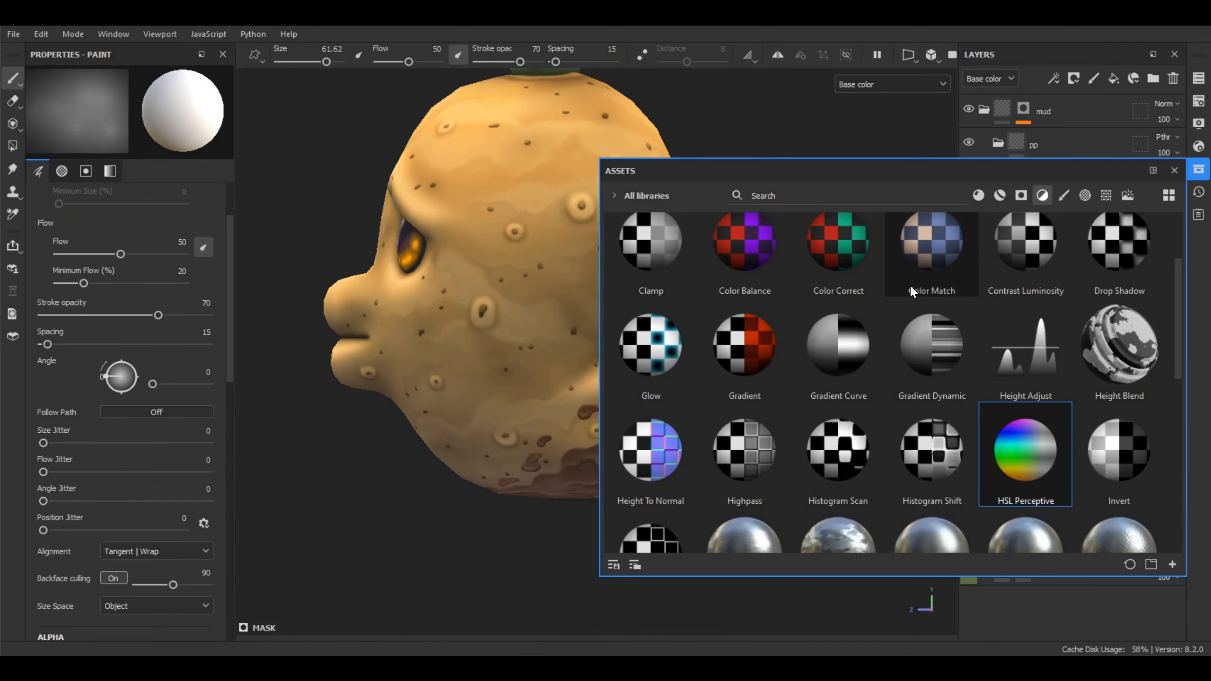
click(1064, 195)
scroll(786, 267, up, 2)
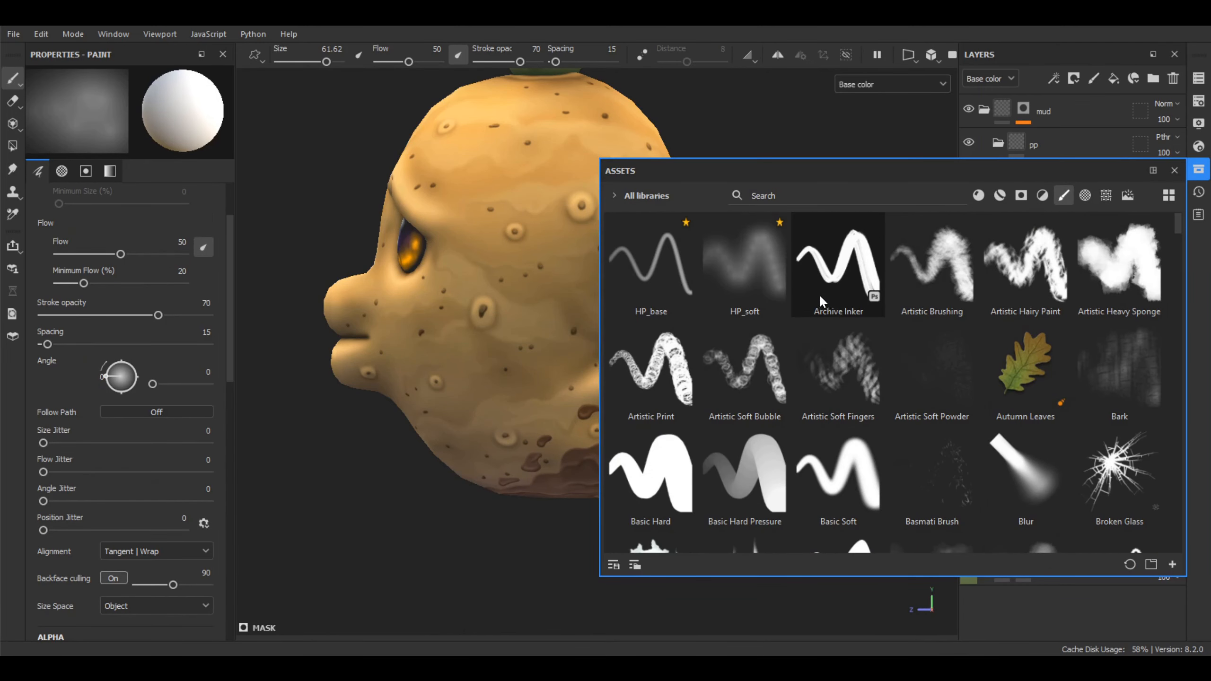
click(745, 253)
click(1174, 171)
- Paint a soft highlight spot on the tip of the mud tail in the tip_hl mask with a brush size of 58.86
mouse_move(777, 307)
alt+mouse_down()
mouse_move(653, 420)
mouse_move(615, 394)
alt+mouse_up()
mouse_move(700, 396)
ctrl+right_down()
mouse_move(742, 396)
mouse_move(712, 396)
ctrl+right_up()
alt+middle_drag(705, 397, 706, 398)
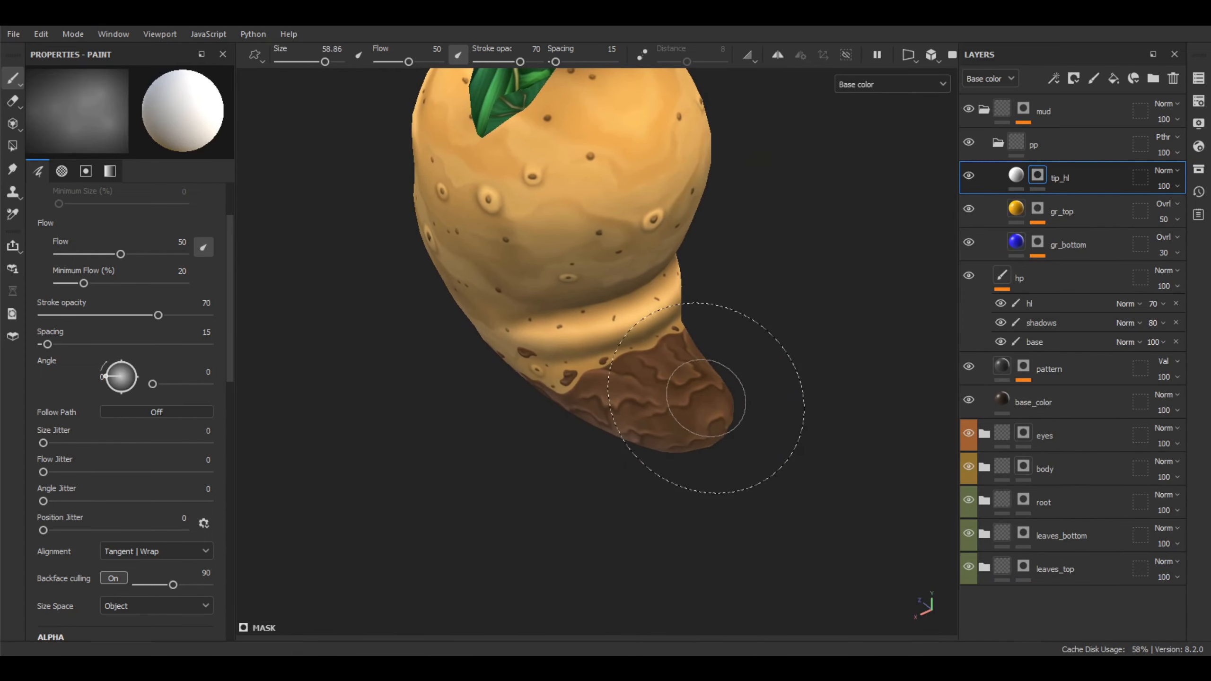
drag(706, 398, 708, 400)
- Set the tip_hl layer's blending mode to Overlay
mouse_move(811, 433)
alt+mouse_down()
mouse_move(904, 317)
mouse_move(471, 335)
mouse_move(882, 334)
alt+mouse_up()
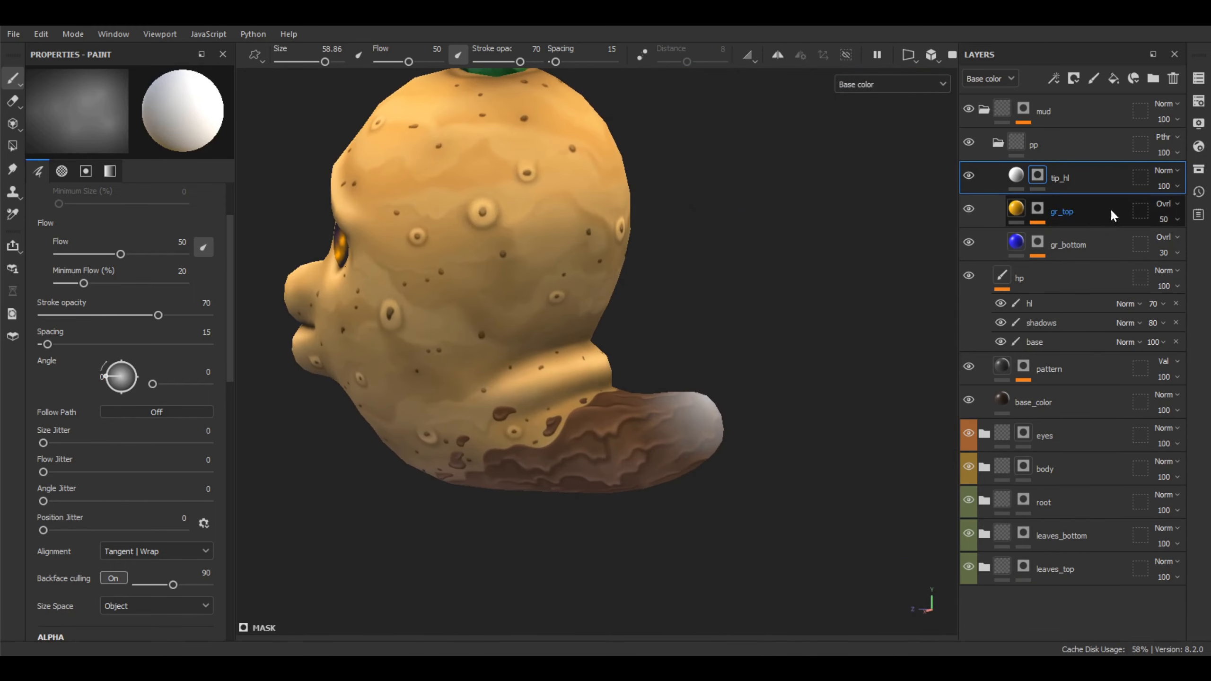
click(1165, 170)
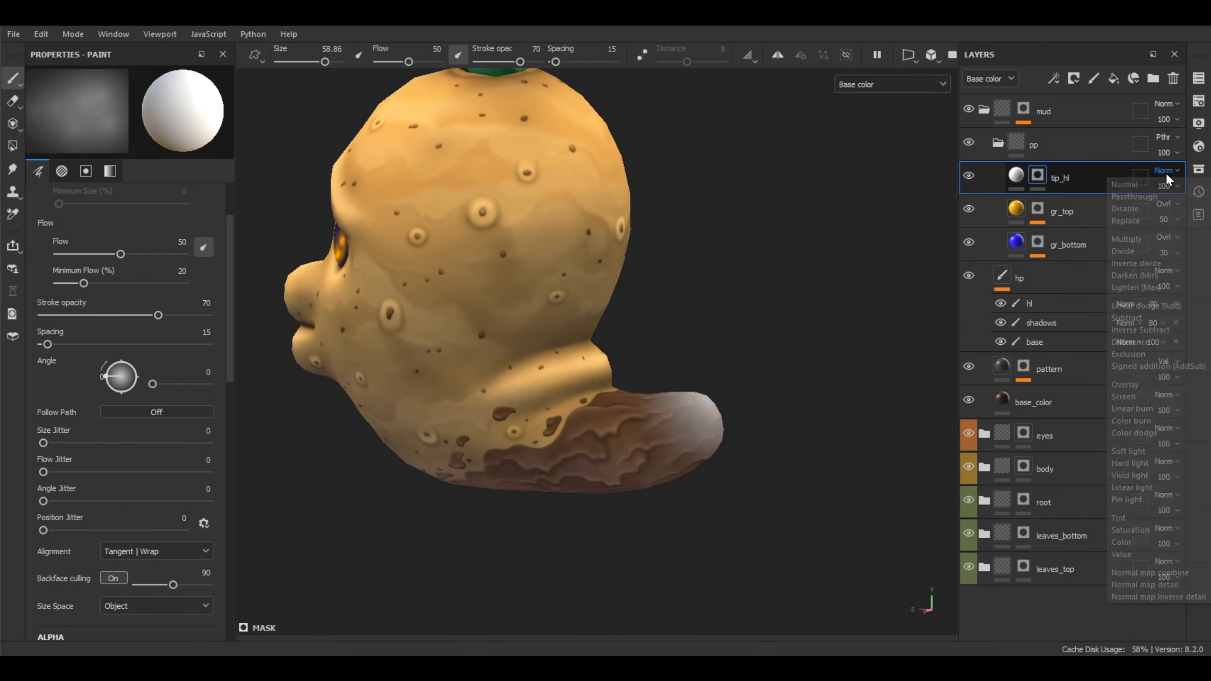
click(1145, 386)
- Examine the highlight on the mud tail's tip from several angles
alt+drag(743, 362, 934, 201)
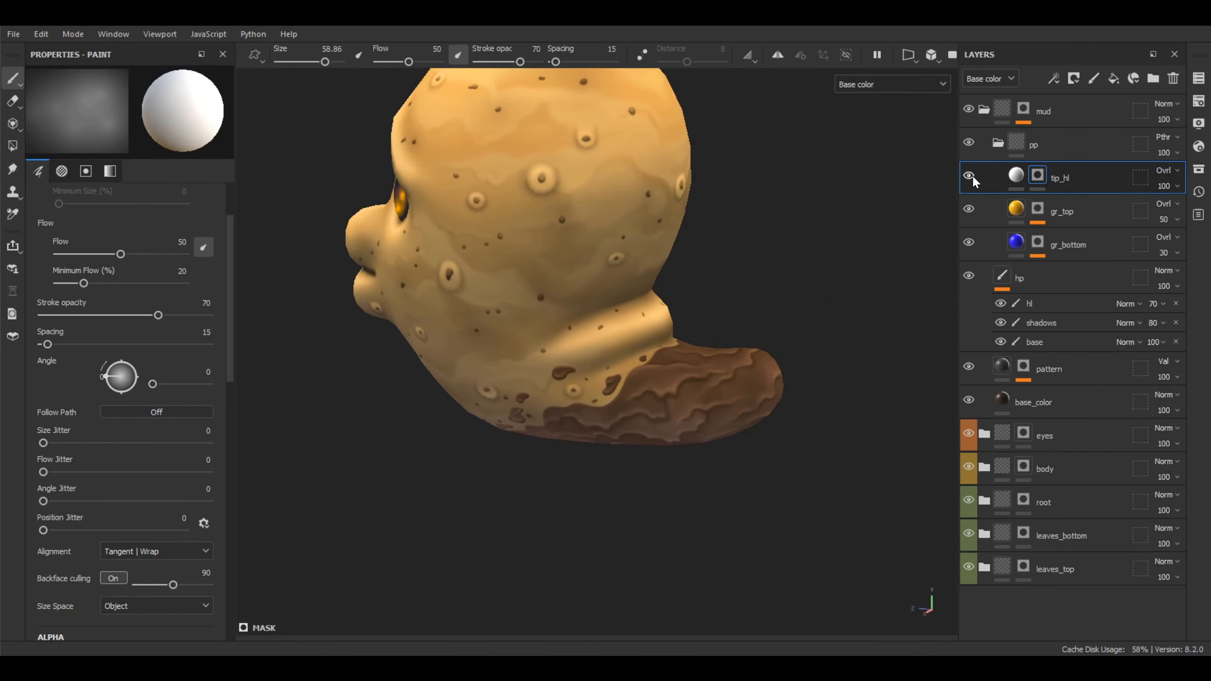
alt+drag(766, 357, 725, 385)
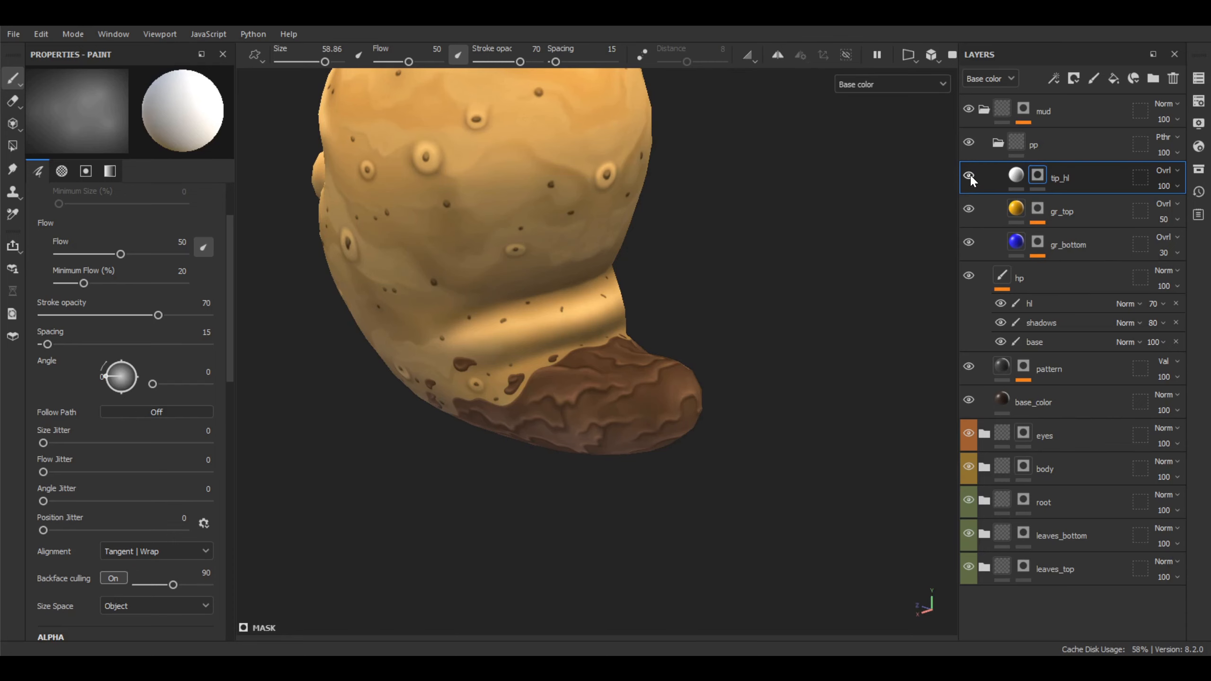
alt+drag(716, 351, 813, 247)
alt+middle_drag(744, 310, 822, 336)
scroll(794, 293, down, 2)
mouse_move(811, 311)
alt+mouse_down()
mouse_move(846, 295)
mouse_move(798, 317)
alt+mouse_up()
alt+middle_drag(780, 311, 745, 309)
key(alt)
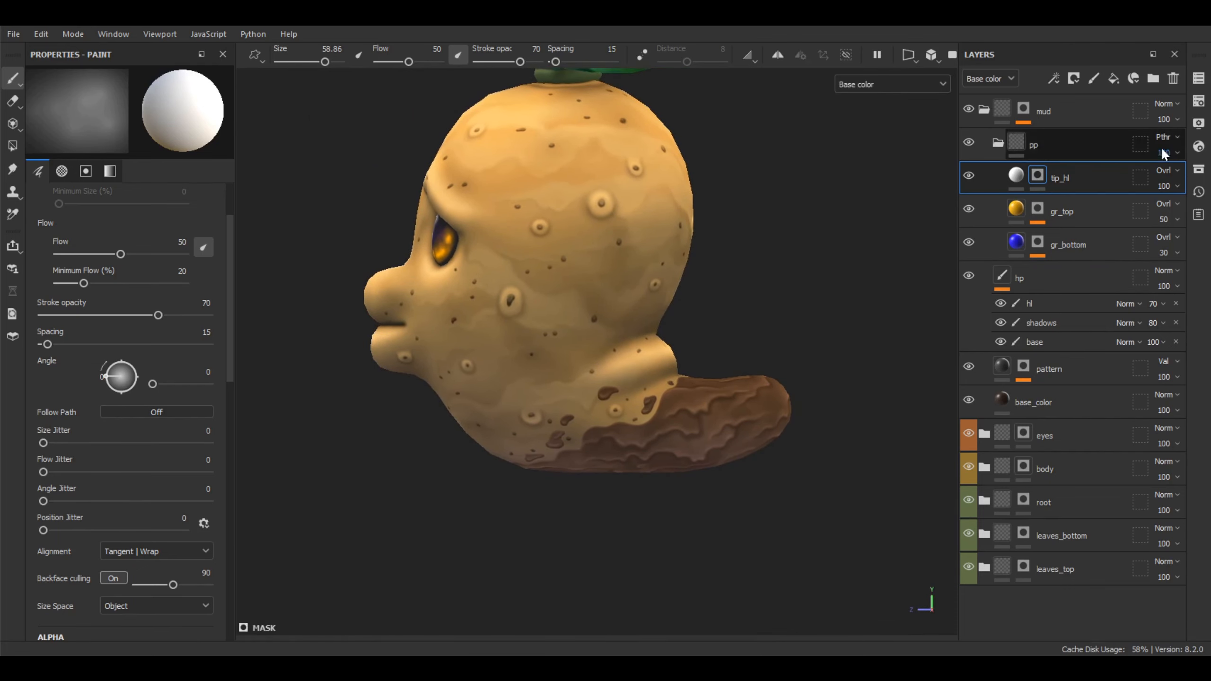
- Add an HSL Perceptive filter from the asset library as a new layer above tip_hl in the pp folder
click(1201, 166)
drag(1000, 164, 692, 142)
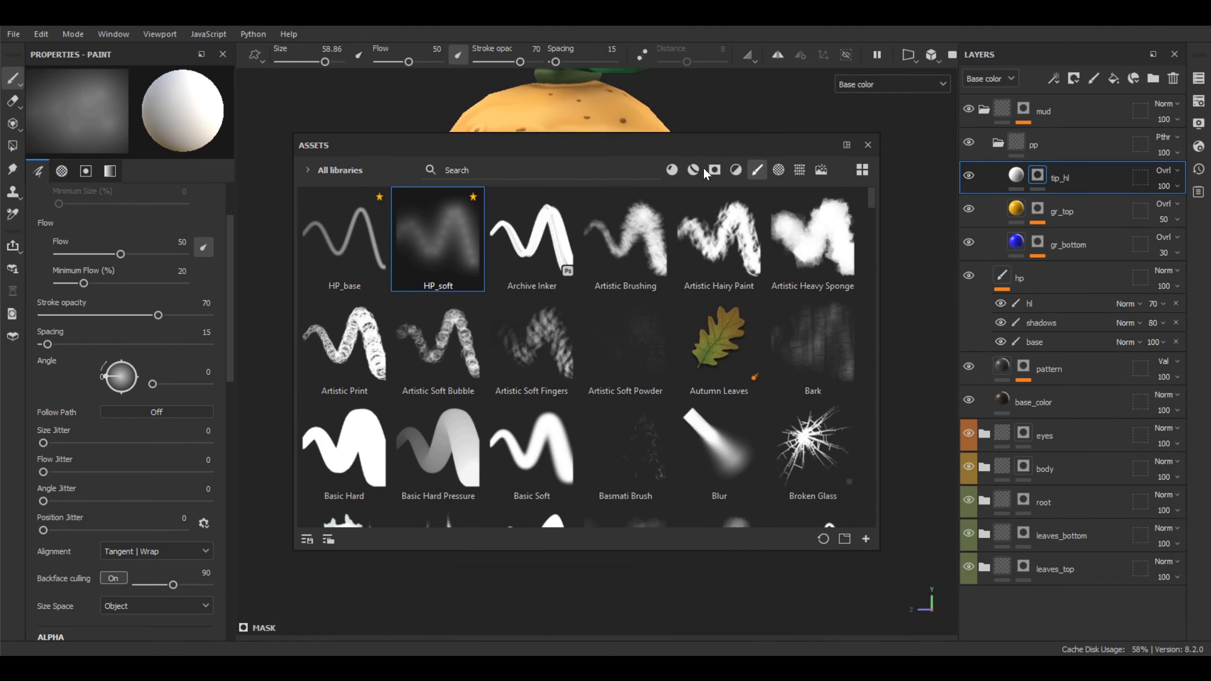
click(737, 171)
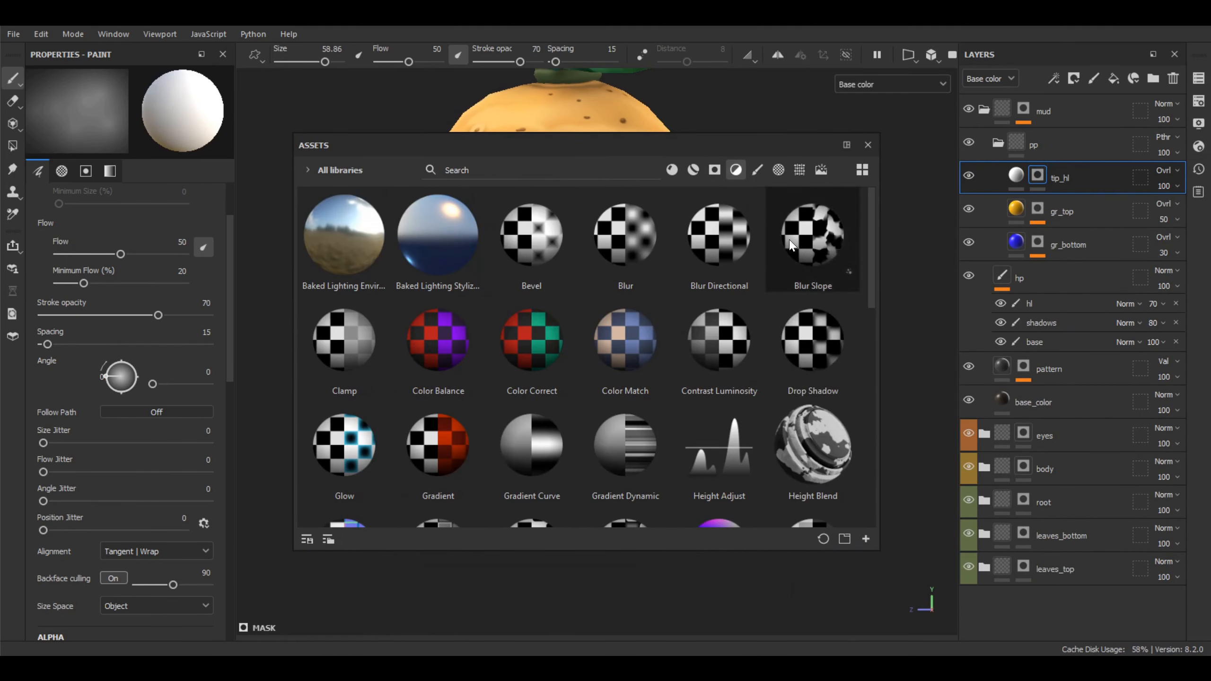
drag(872, 254, 870, 302)
mouse_move(719, 426)
mouse_down()
mouse_move(792, 427)
mouse_move(1059, 158)
mouse_up()
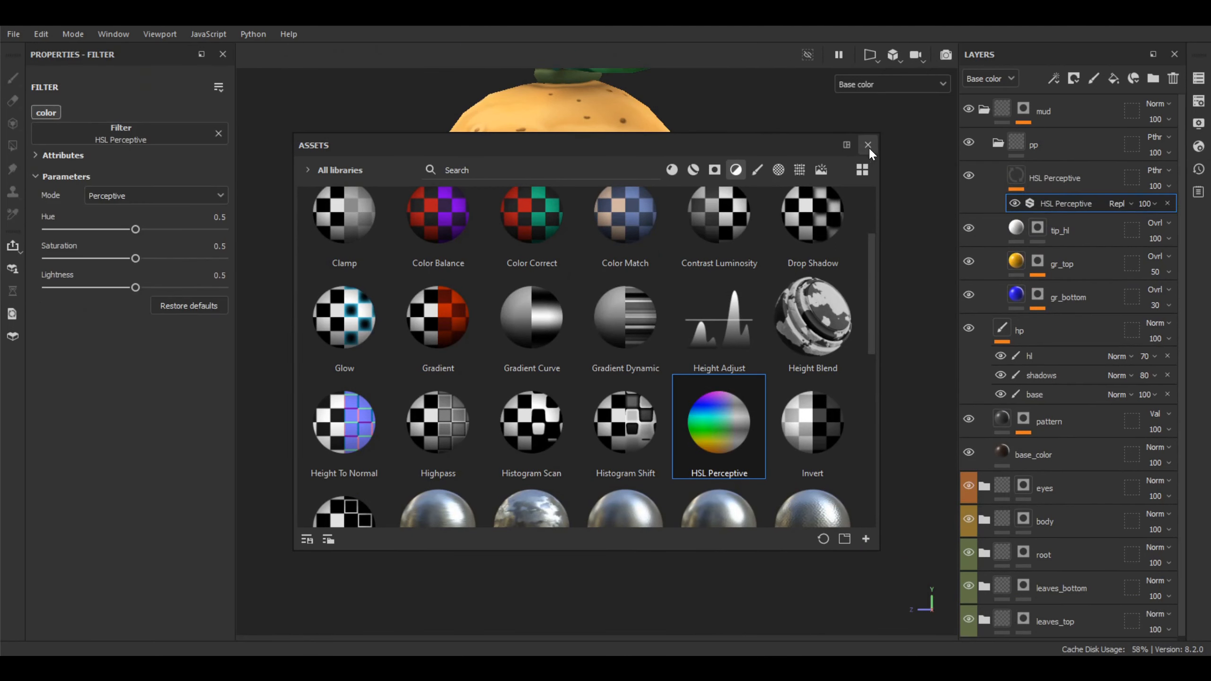
click(868, 144)
- Set the HSL Perceptive filter's saturation to 0.45 and check the mud's color up close and from afar
alt+drag(862, 170, 709, 283)
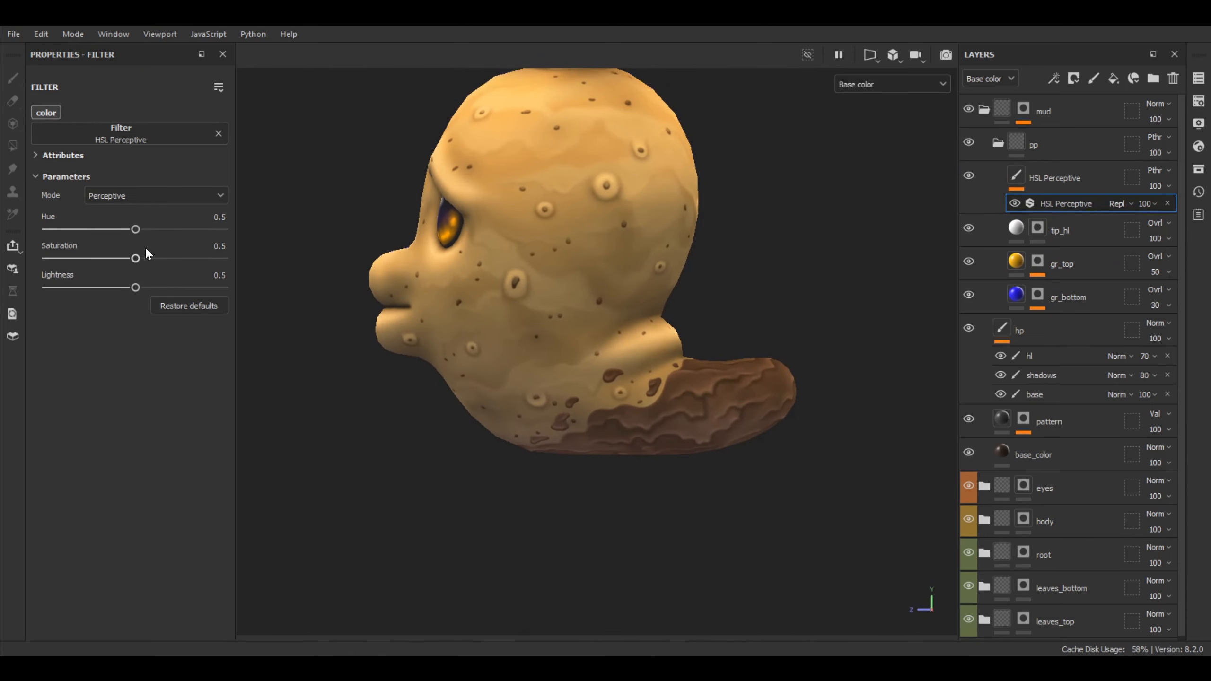
mouse_move(705, 378)
alt+mouse_down()
mouse_move(727, 382)
mouse_move(720, 394)
alt+mouse_up()
drag(135, 262, 125, 263)
click(210, 246)
text(.45)
key(Return)
alt+drag(660, 330, 646, 326)
scroll(640, 335, up, 4)
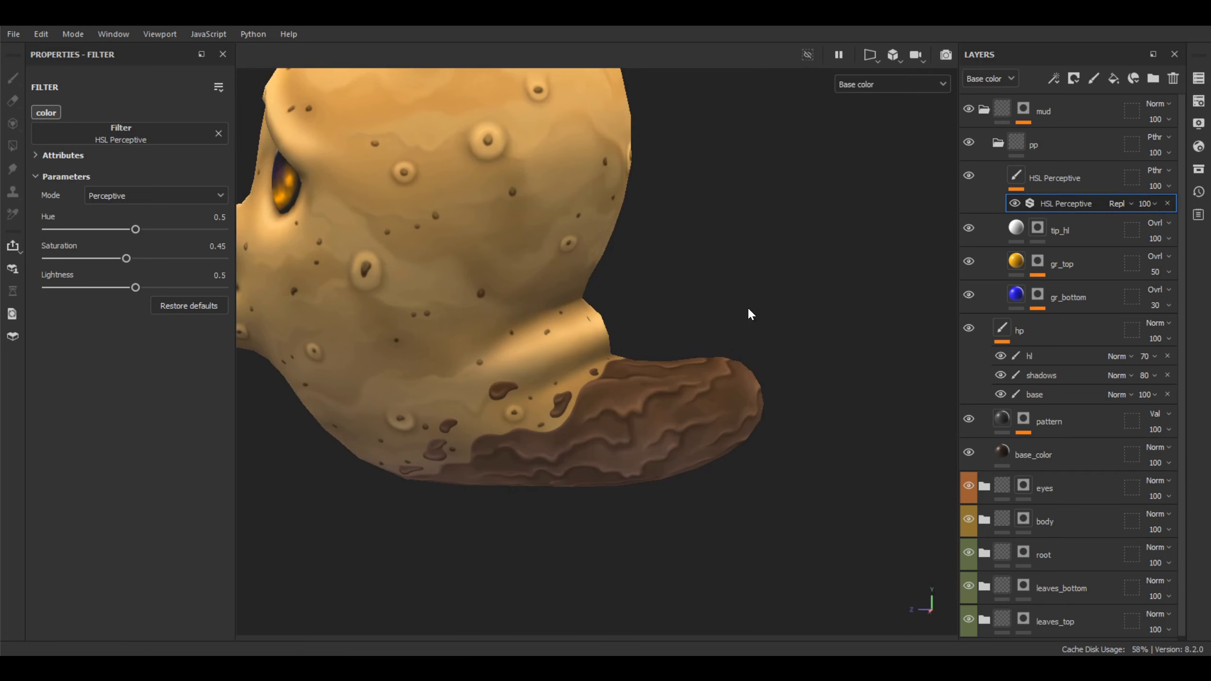
scroll(747, 314, down, 4)
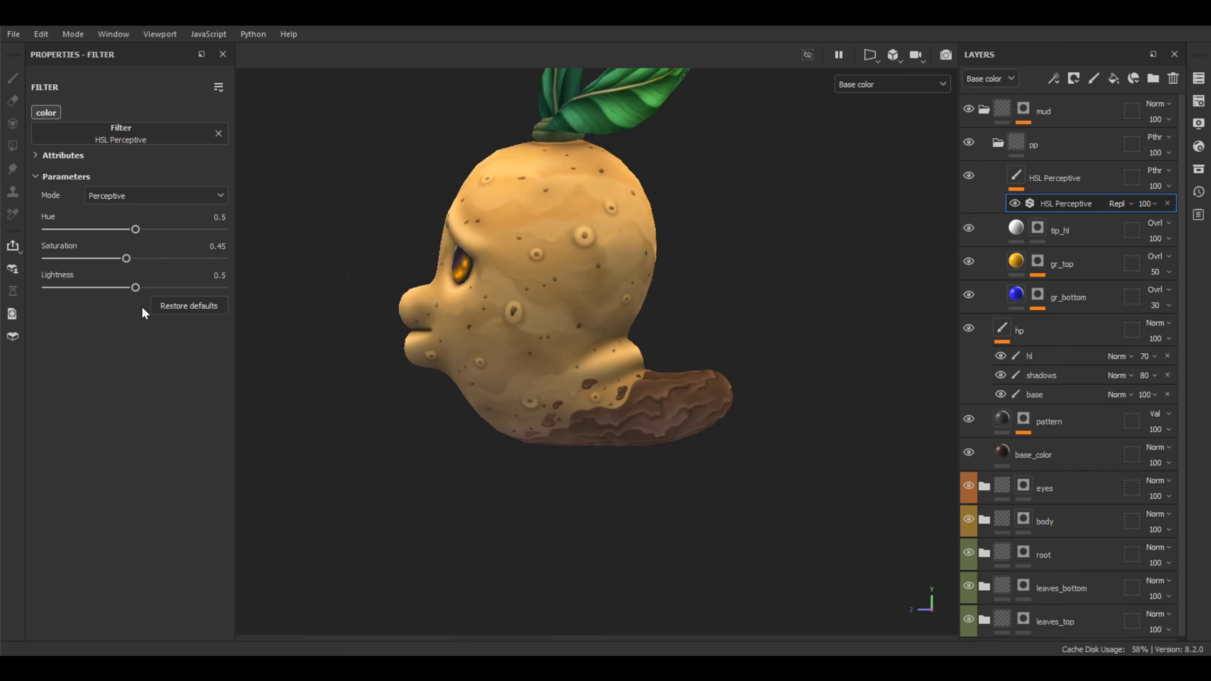
- Set the HSL Perceptive filter's lightness to 0.45 to darken the mud
drag(136, 287, 132, 287)
text(0.45)
key(Return)
mouse_move(665, 331)
alt+mouse_down()
mouse_move(684, 334)
mouse_move(668, 334)
alt+mouse_up()
scroll(688, 340, up, 3)
alt+middle_drag(691, 337, 712, 345)
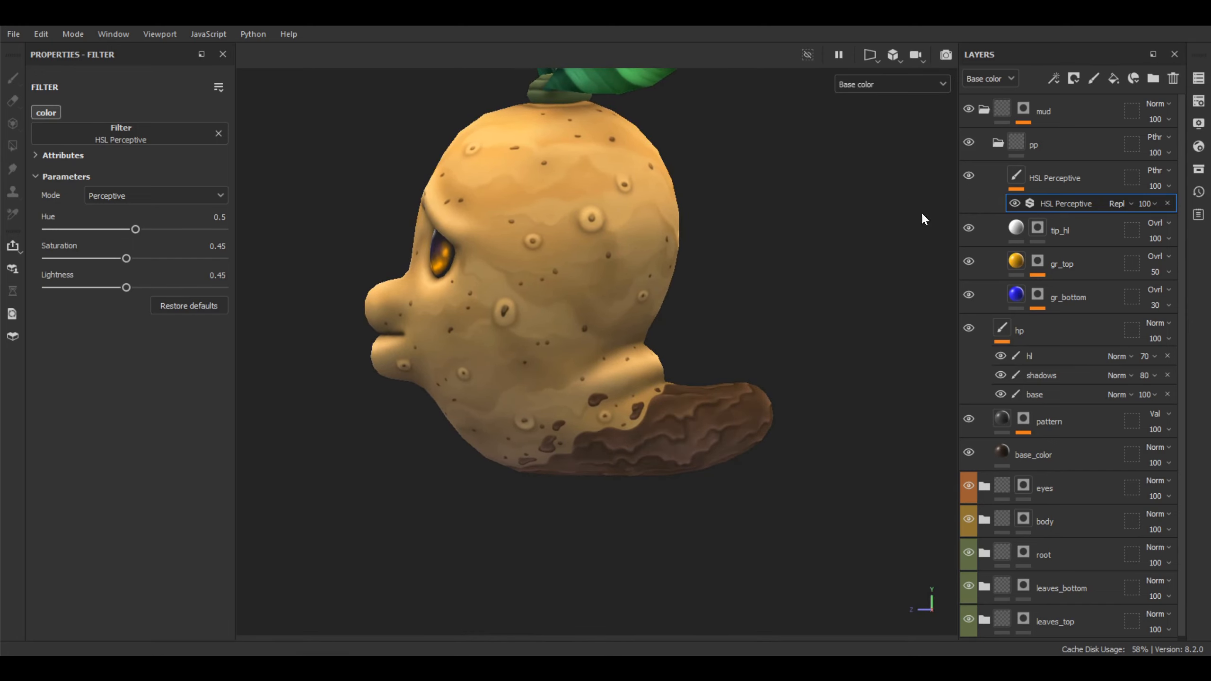
- Collapse the pp folder in the mud group and check the mud from several angles
alt+drag(793, 305, 768, 383)
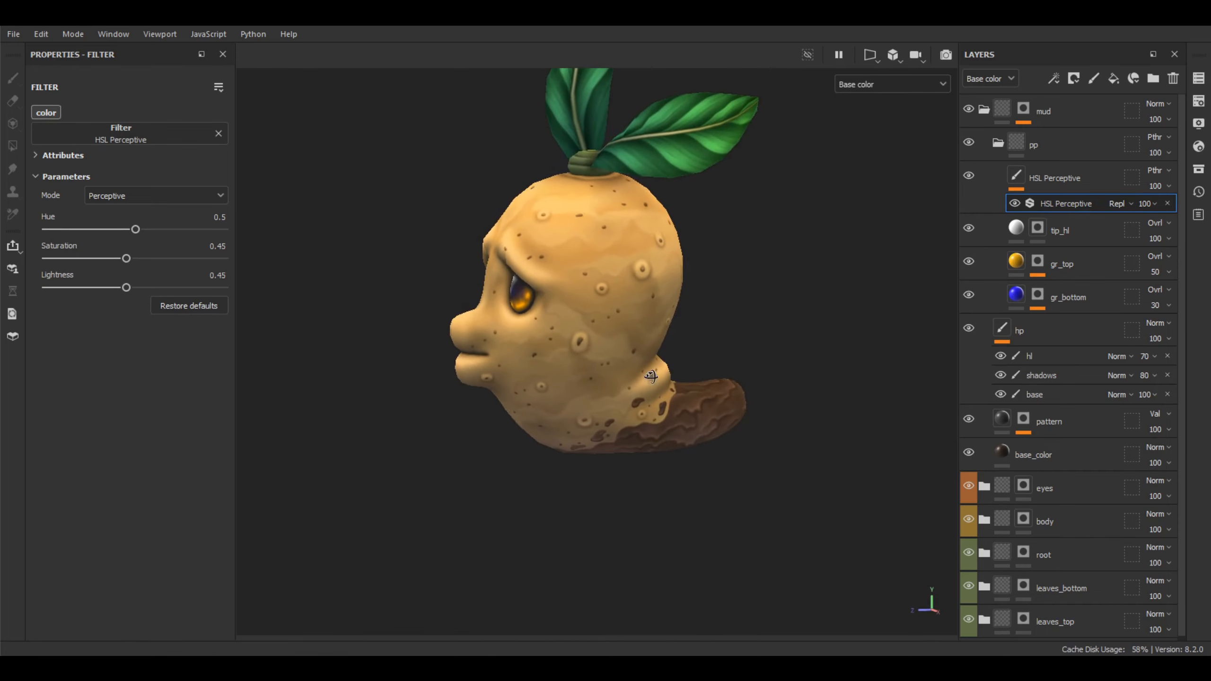
alt+drag(651, 376, 695, 384)
click(998, 144)
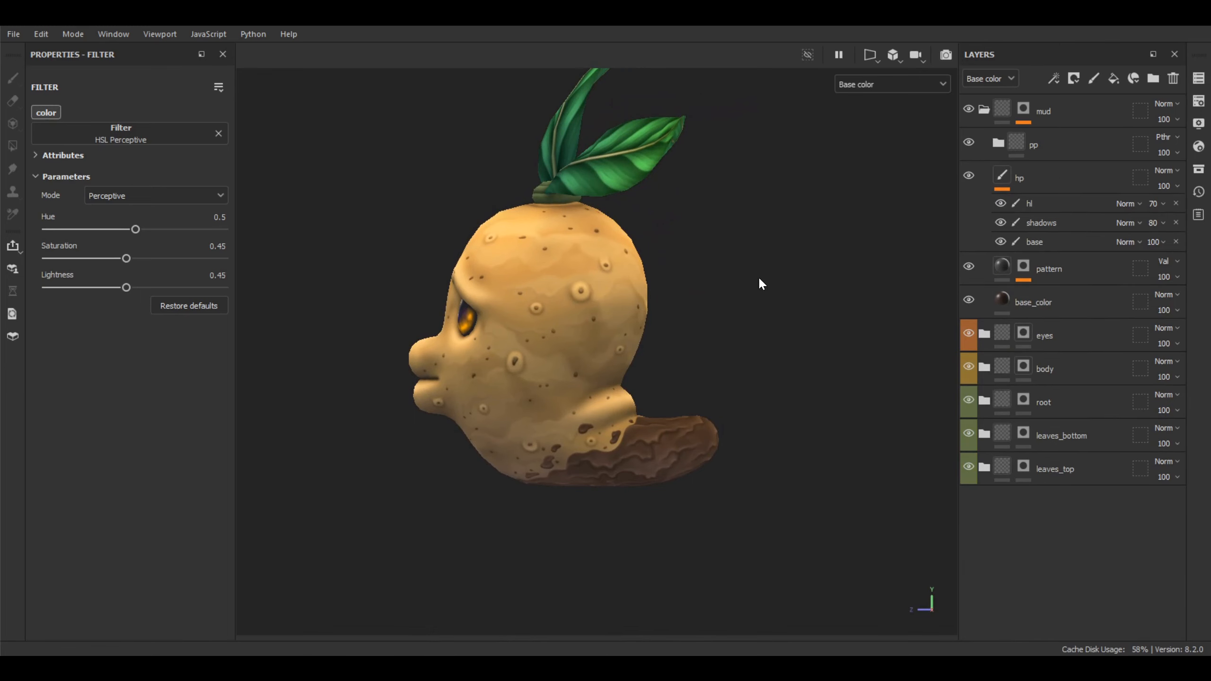
alt+drag(761, 280, 755, 370)
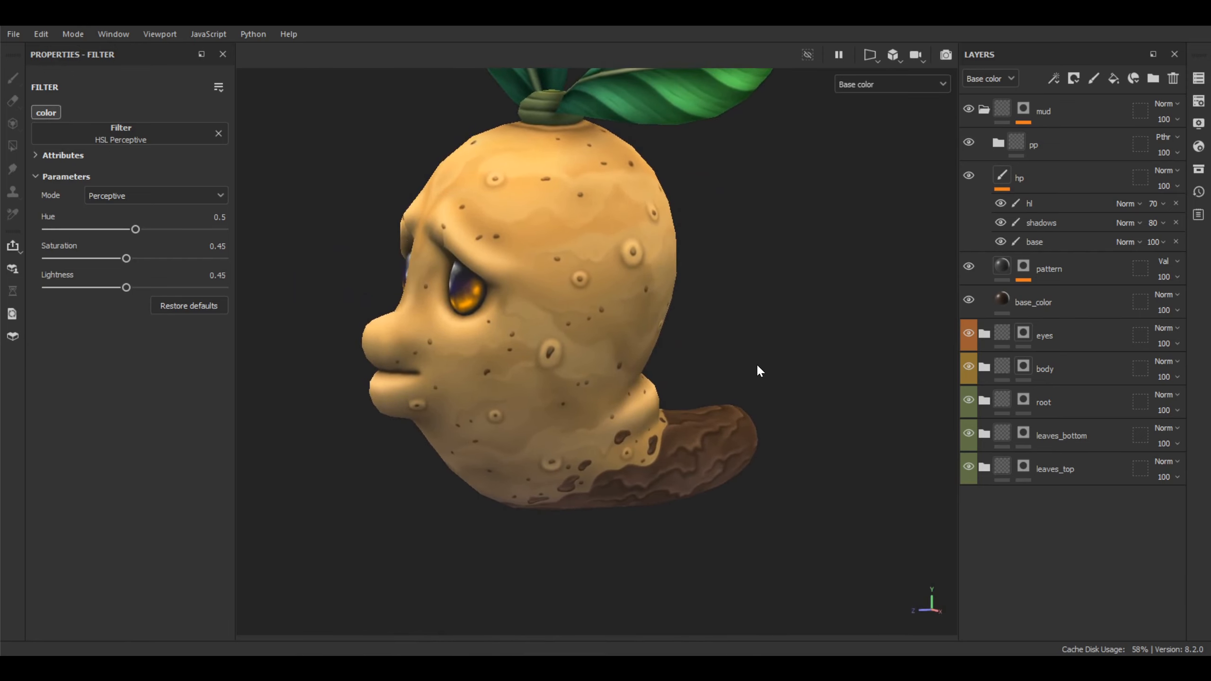